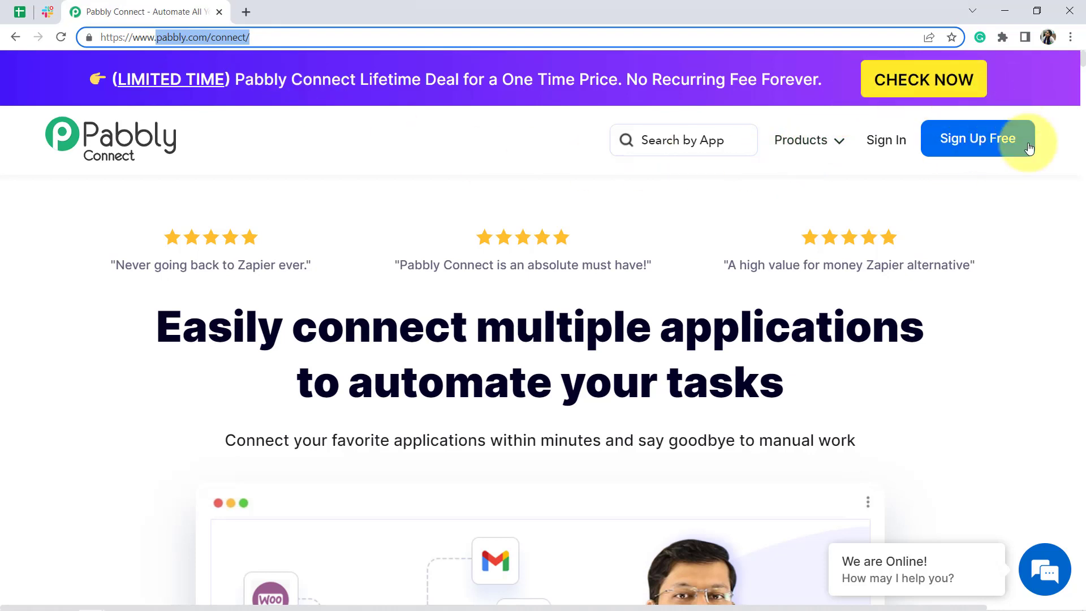
Step: Sign in to the Pabbly account and open the Pabbly Connect dashboard
{"action": "left_click", "coordinate": [886, 144]}
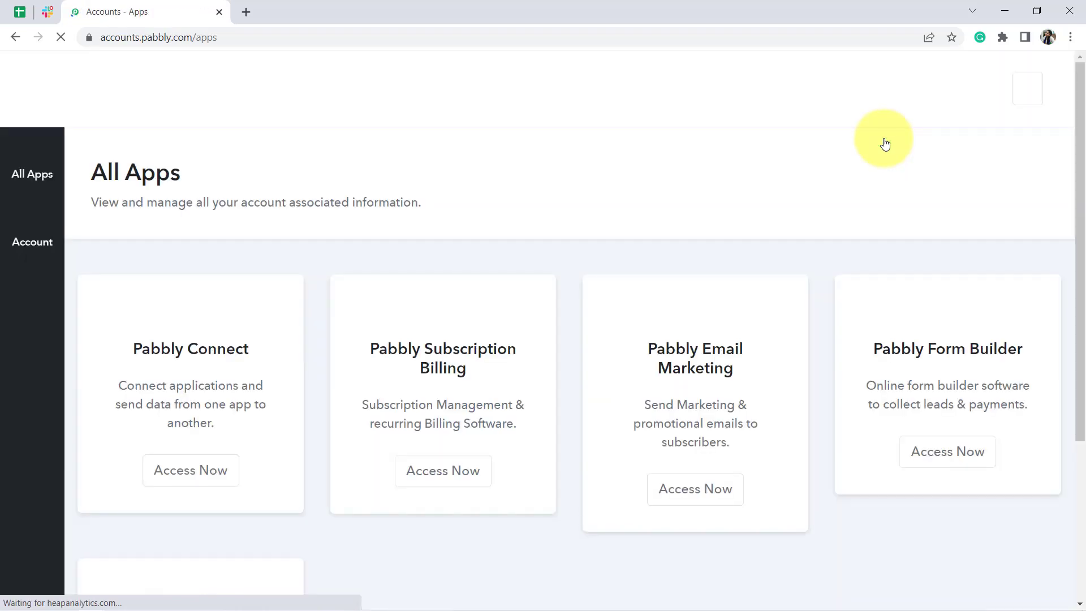
{"action": "left_click", "coordinate": [177, 494]}
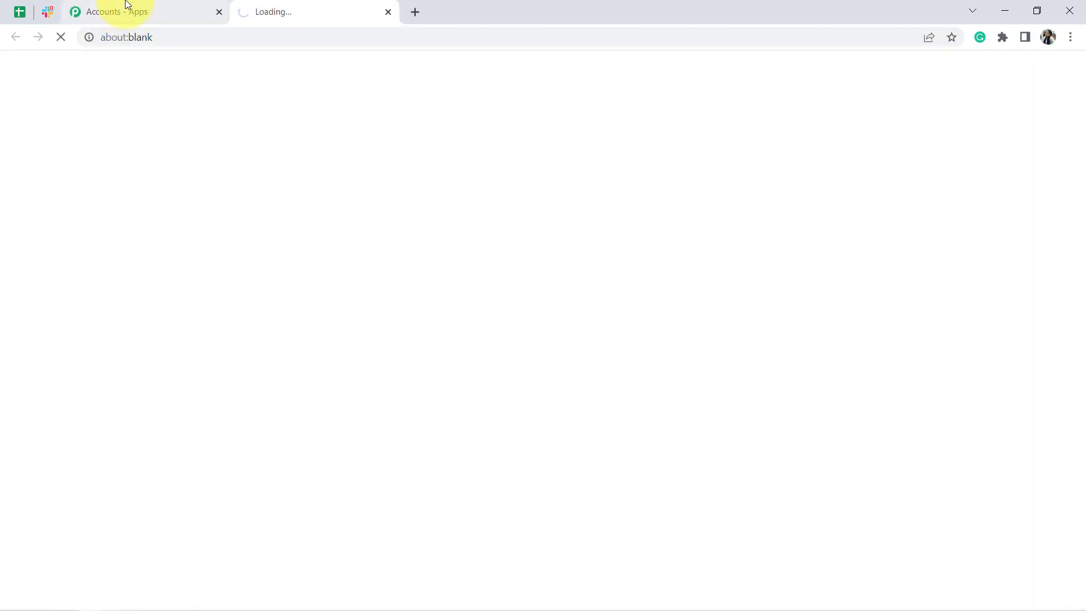
{"action": "mouse_move", "coordinate": [127, 5]}
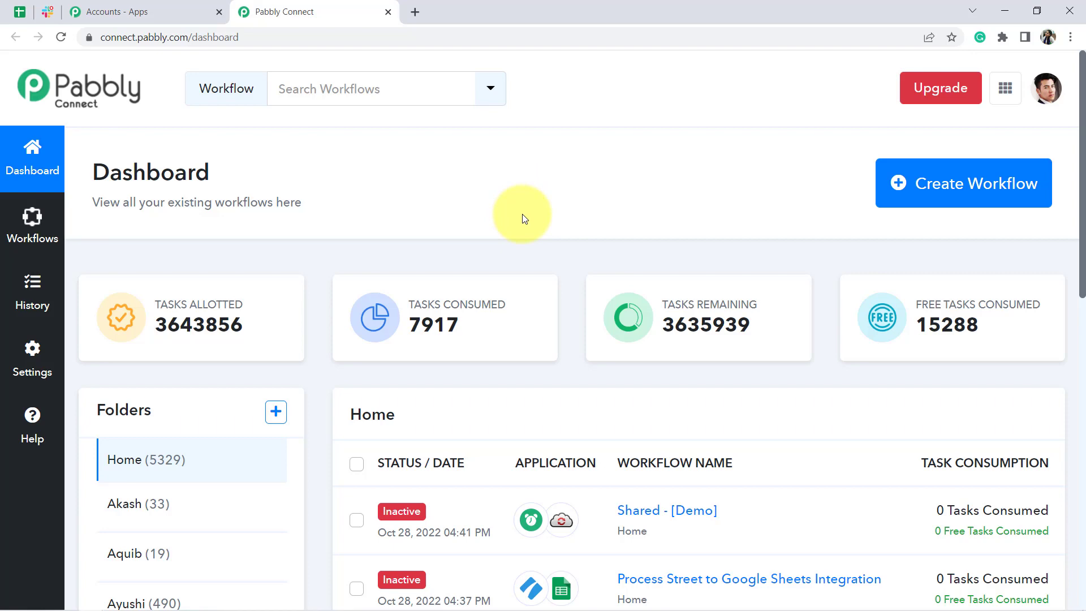
{"action": "left_click_drag", "start_coordinate": [113, 168], "coordinate": [296, 177]}
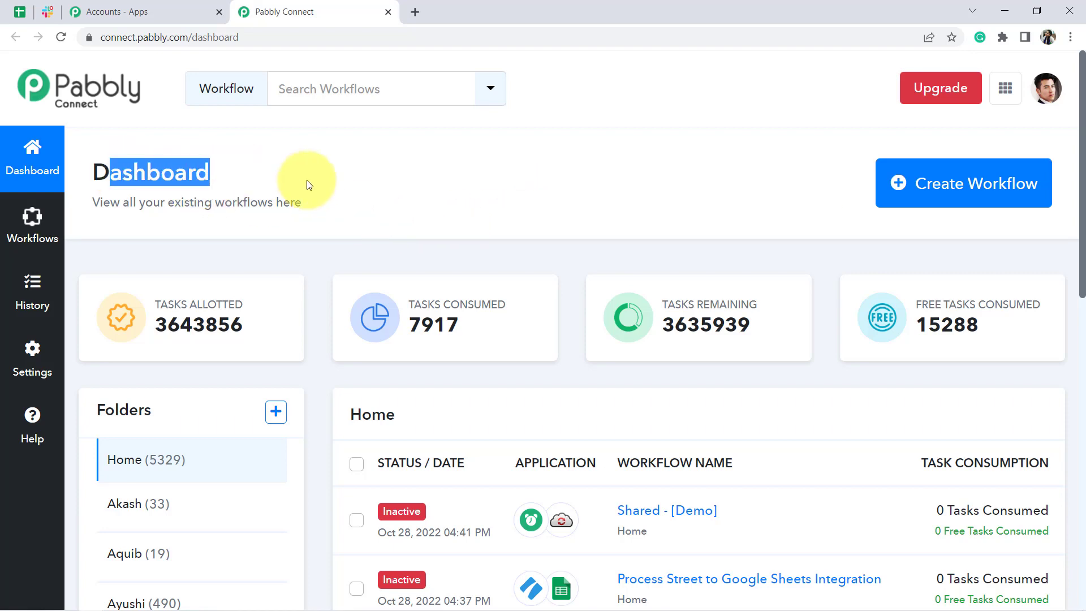
Step: Create a workflow named "Post Birthday Wishes Daily on Slack via Google Sheets"
{"action": "left_click", "coordinate": [951, 187]}
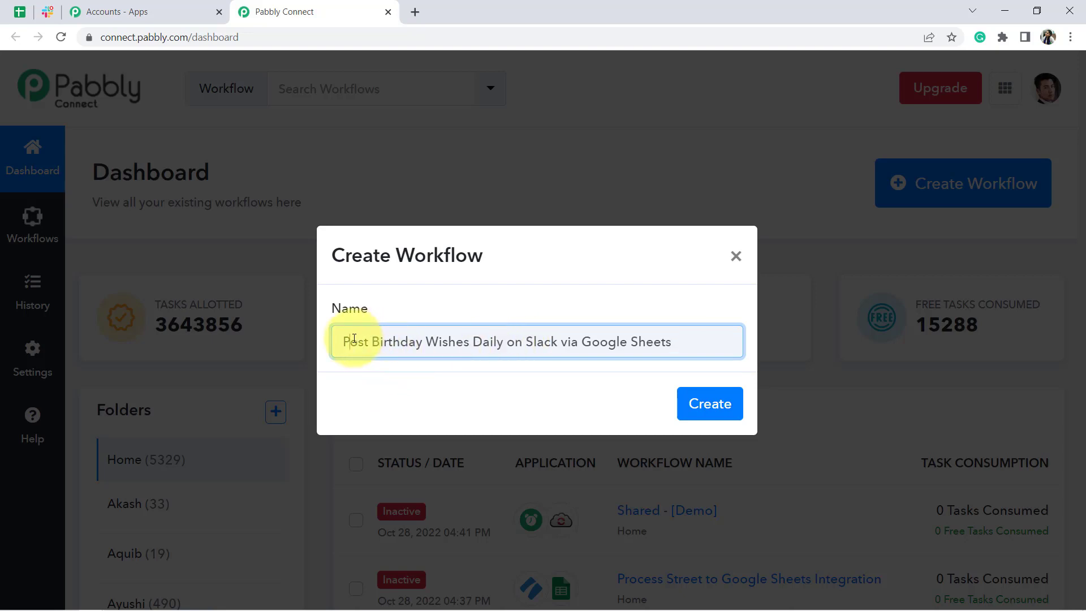
{"action": "left_click_drag", "start_coordinate": [354, 340], "coordinate": [649, 342]}
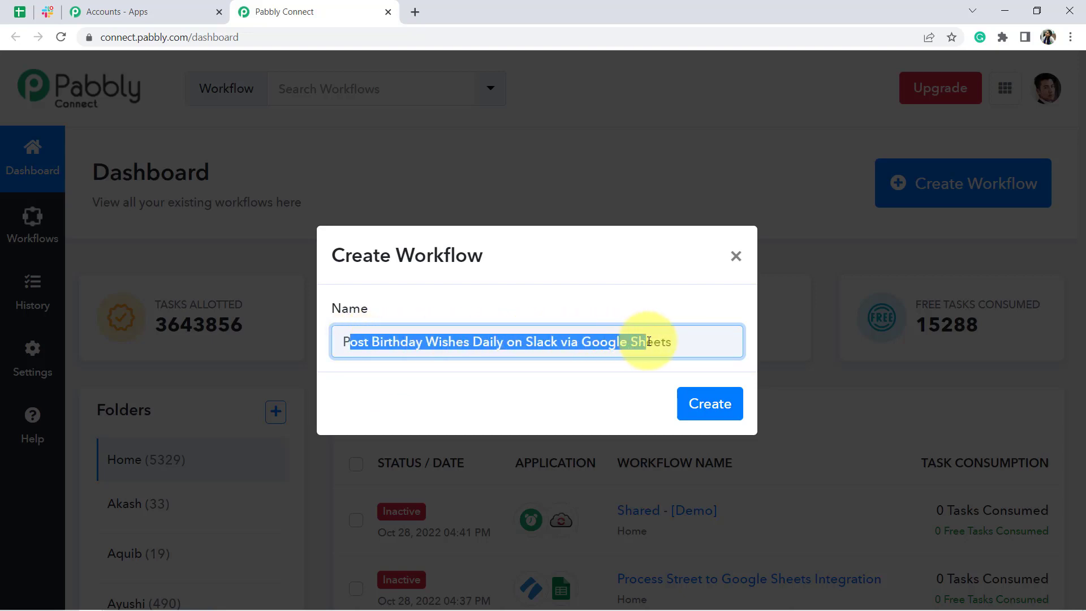
{"action": "left_click", "coordinate": [671, 344]}
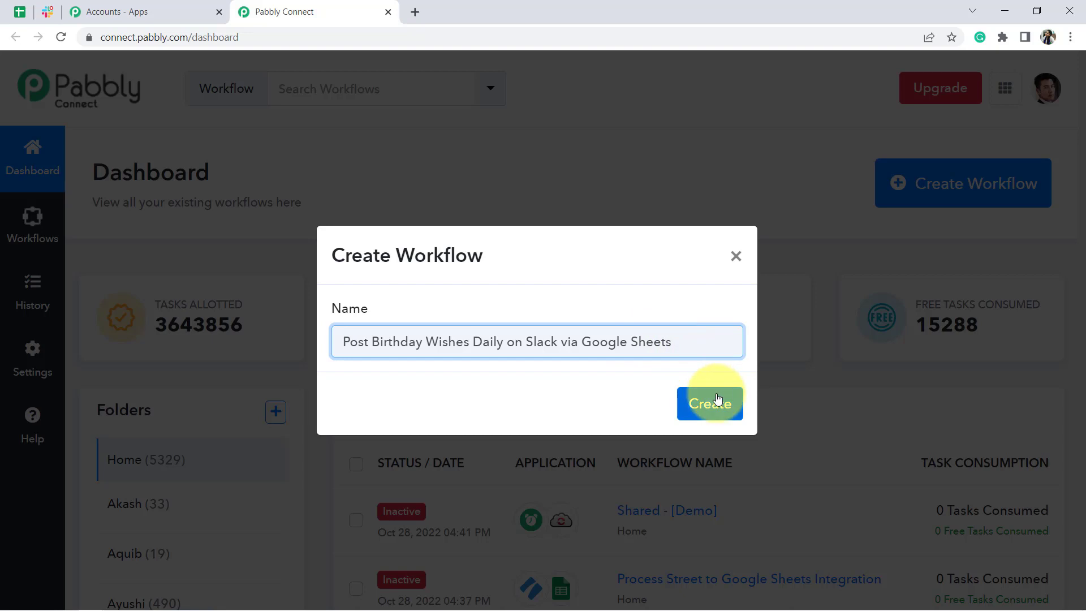
{"action": "left_click", "coordinate": [717, 400]}
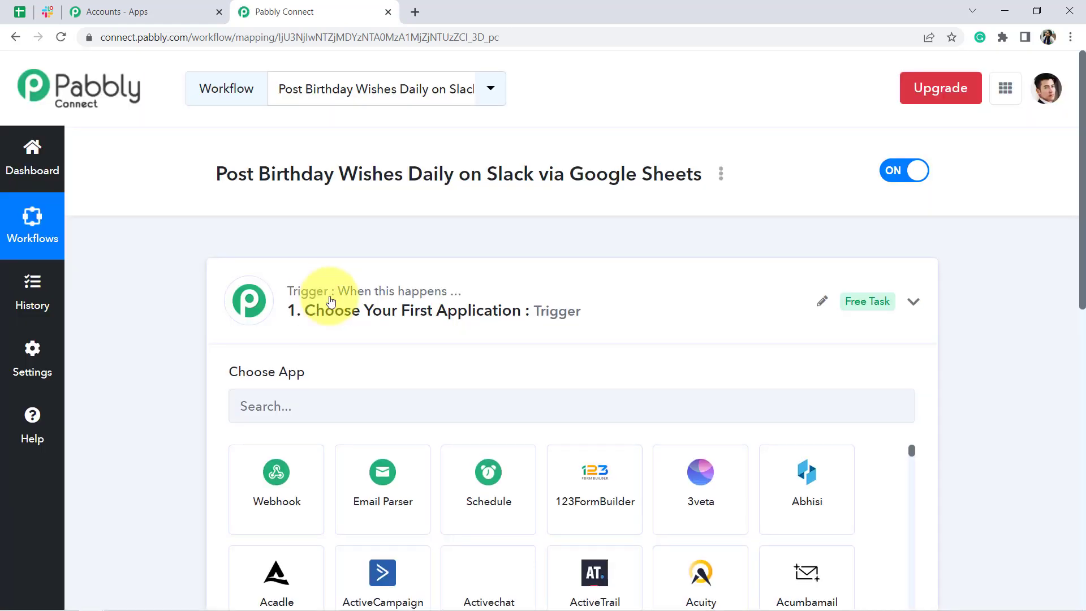
Step: Choose Schedule by Pabbly as the workflow's trigger application
{"action": "left_click", "coordinate": [409, 296]}
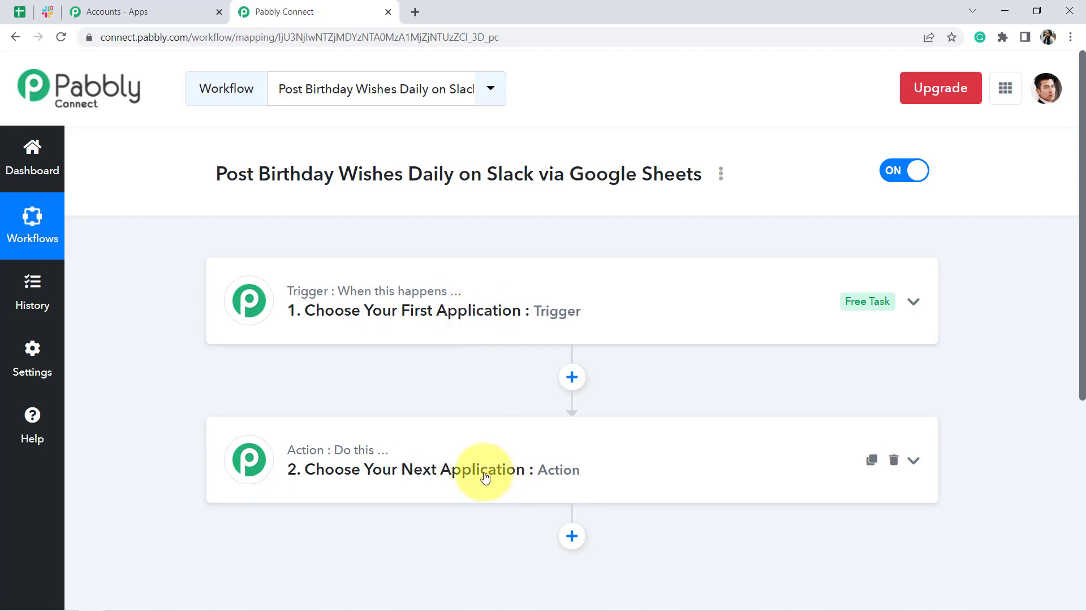
{"action": "left_click_drag", "start_coordinate": [239, 175], "coordinate": [654, 175]}
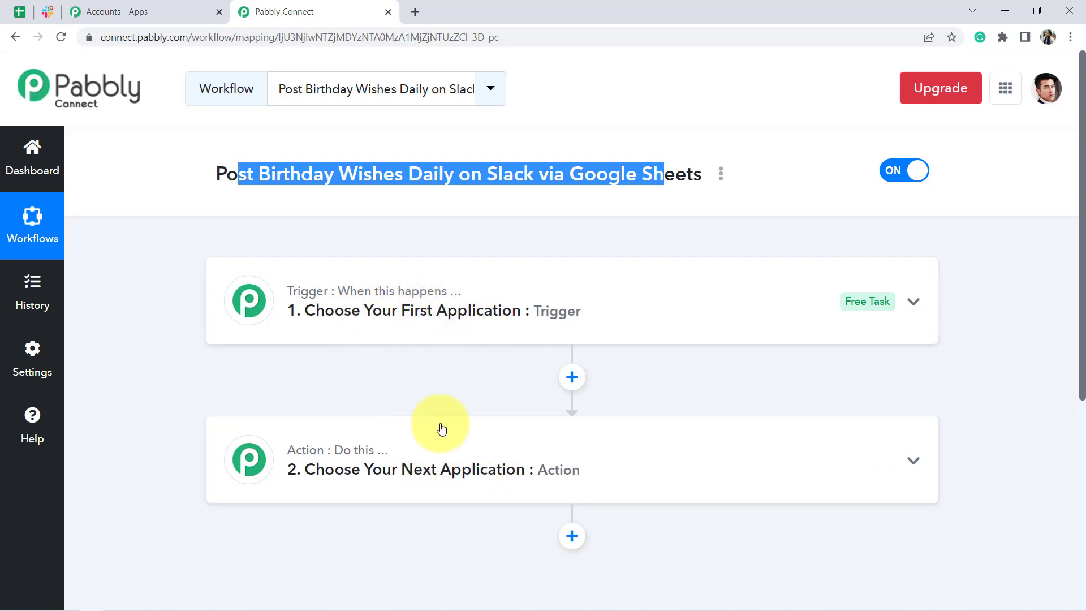
{"action": "left_click", "coordinate": [485, 311]}
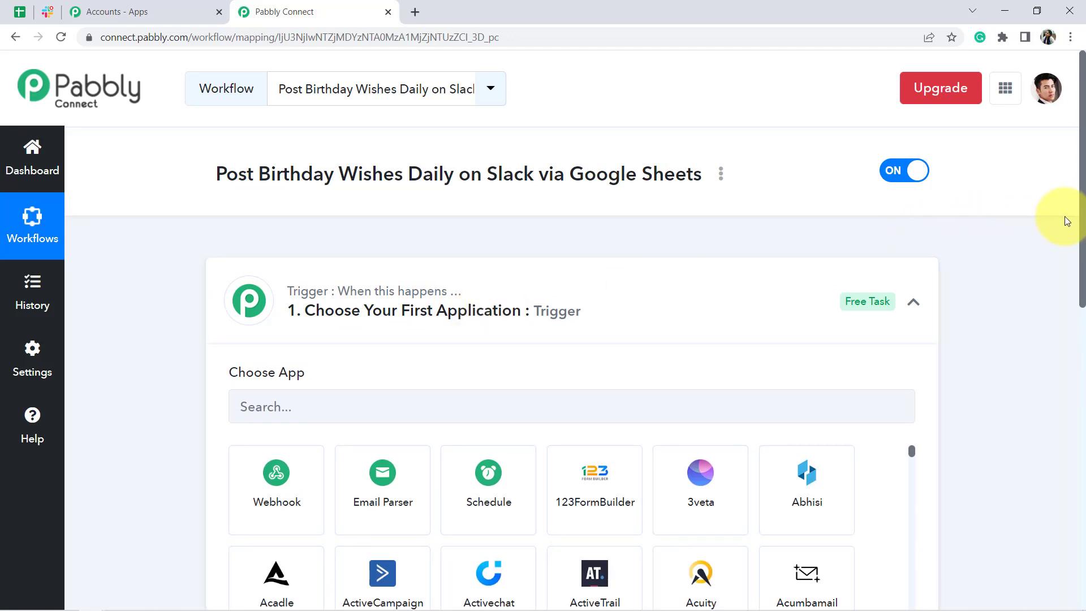
{"action": "left_click_drag", "start_coordinate": [1082, 226], "coordinate": [1069, 263]}
{"action": "left_click_drag", "start_coordinate": [604, 79], "coordinate": [710, 80]}
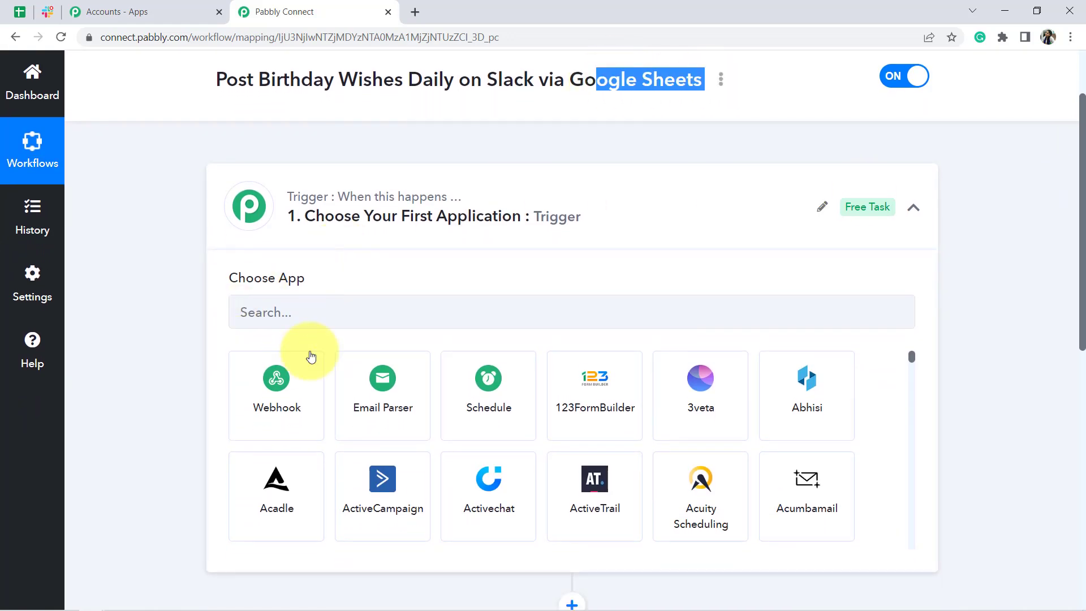
{"action": "left_click", "coordinate": [251, 319]}
{"action": "type", "text": "sche"}
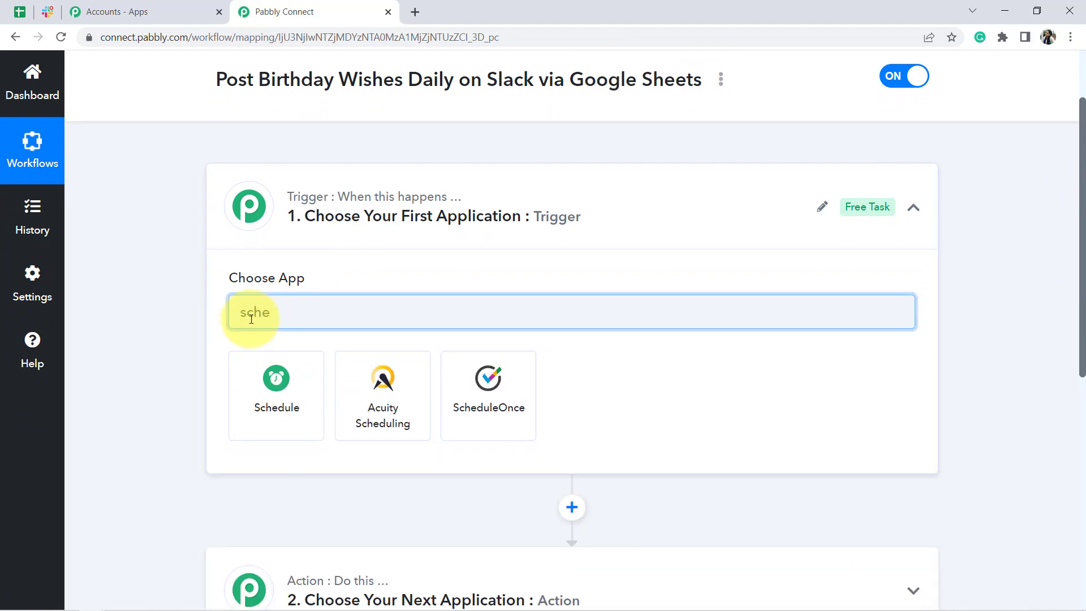
{"action": "left_click", "coordinate": [275, 393]}
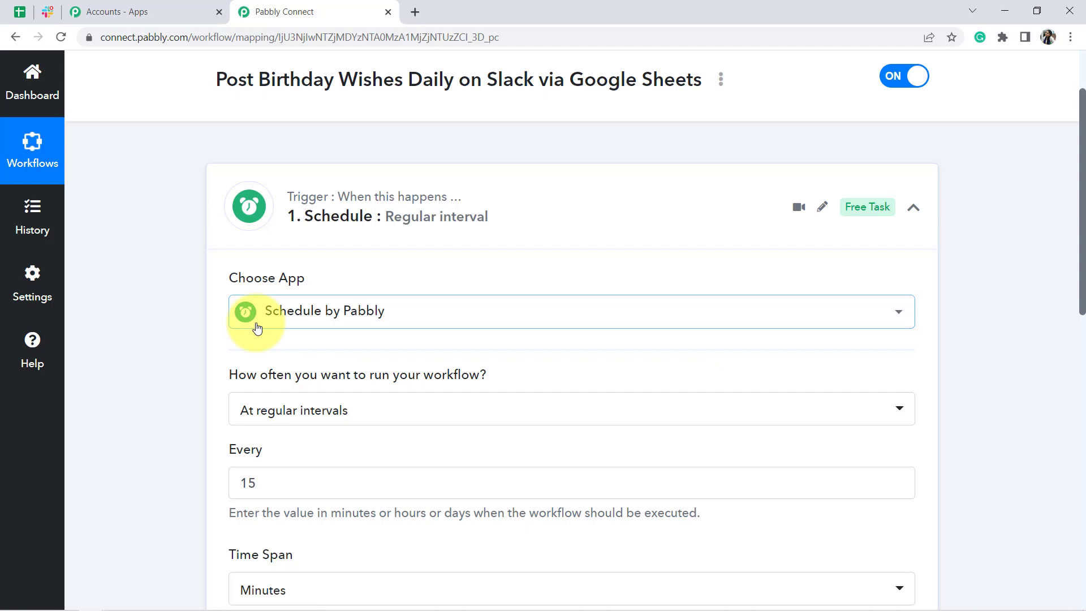
Step: Set the schedule trigger to run the workflow every day
{"action": "left_click", "coordinate": [337, 79]}
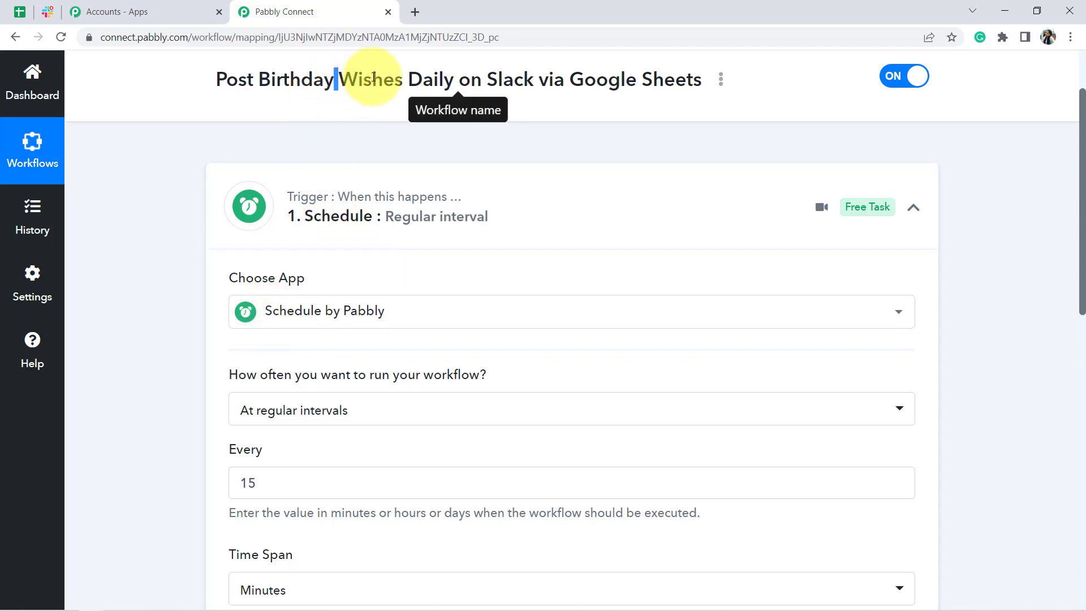
{"action": "left_click_drag", "start_coordinate": [374, 76], "coordinate": [423, 72]}
{"action": "double_click", "coordinate": [440, 75]}
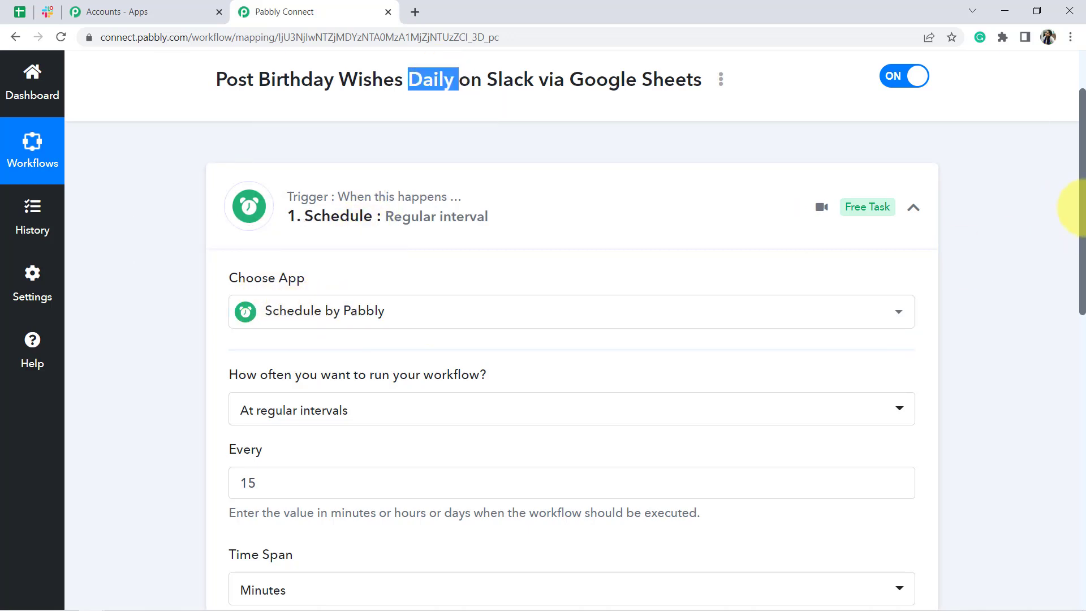
{"action": "left_click_drag", "start_coordinate": [1080, 208], "coordinate": [1068, 255]}
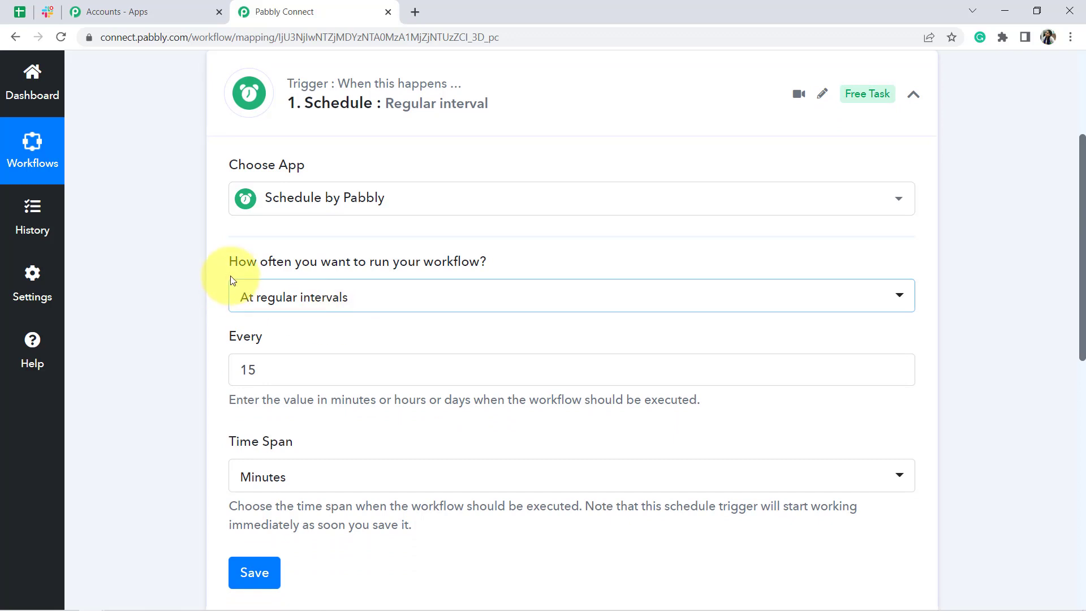
{"action": "mouse_move", "coordinate": [255, 271]}
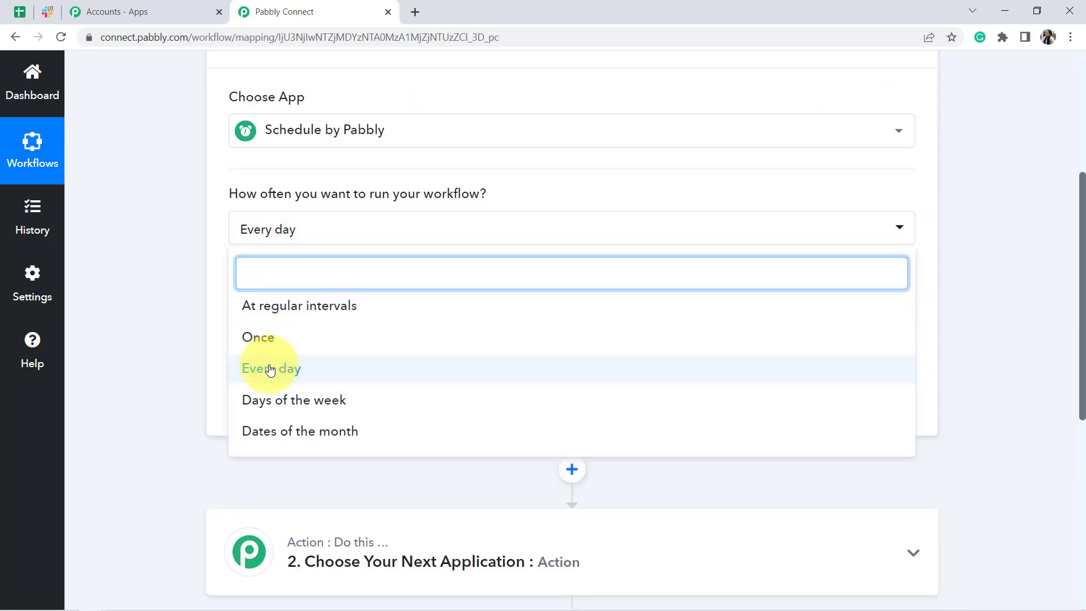
{"action": "left_click", "coordinate": [268, 370]}
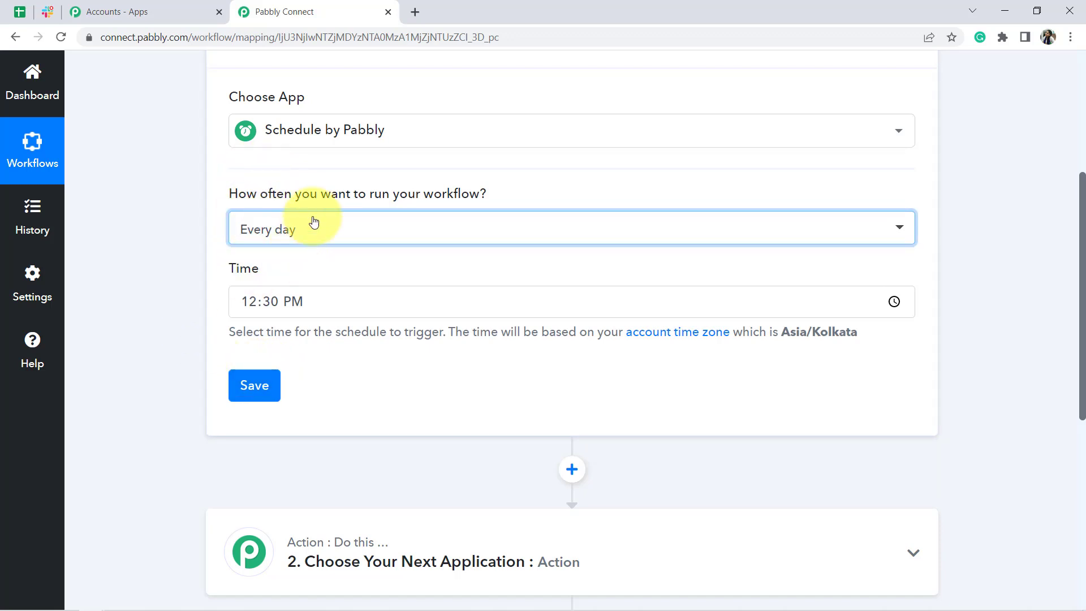
{"action": "mouse_move", "coordinate": [284, 243]}
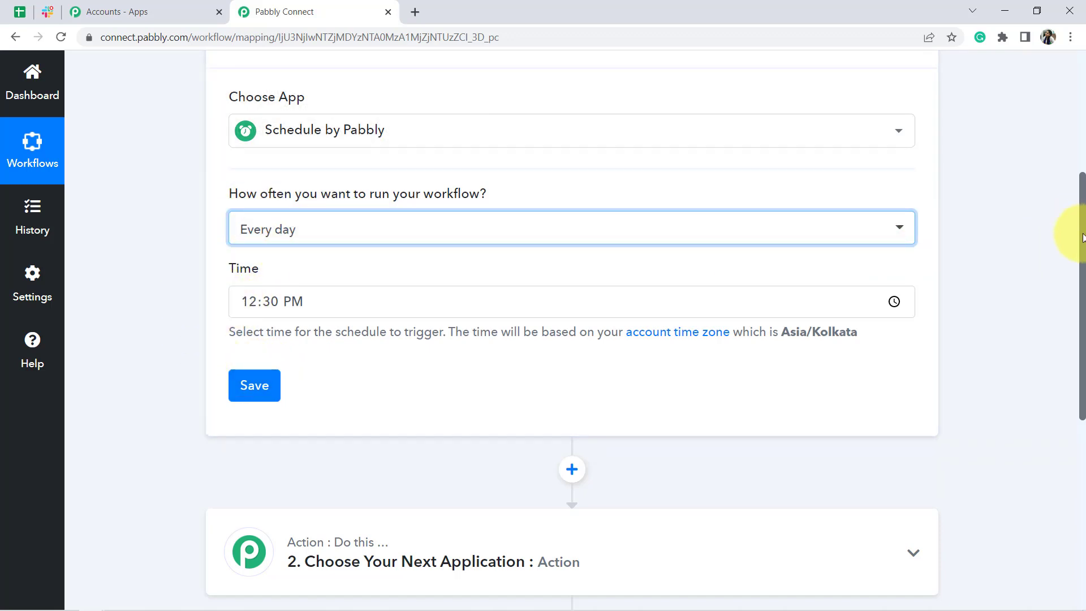
Step: Set the daily trigger time to 08:30 AM, save the schedule and check the local time in its response
{"action": "scroll", "coordinate": [1080, 241], "scroll_direction": "down", "scroll_amount": 1}
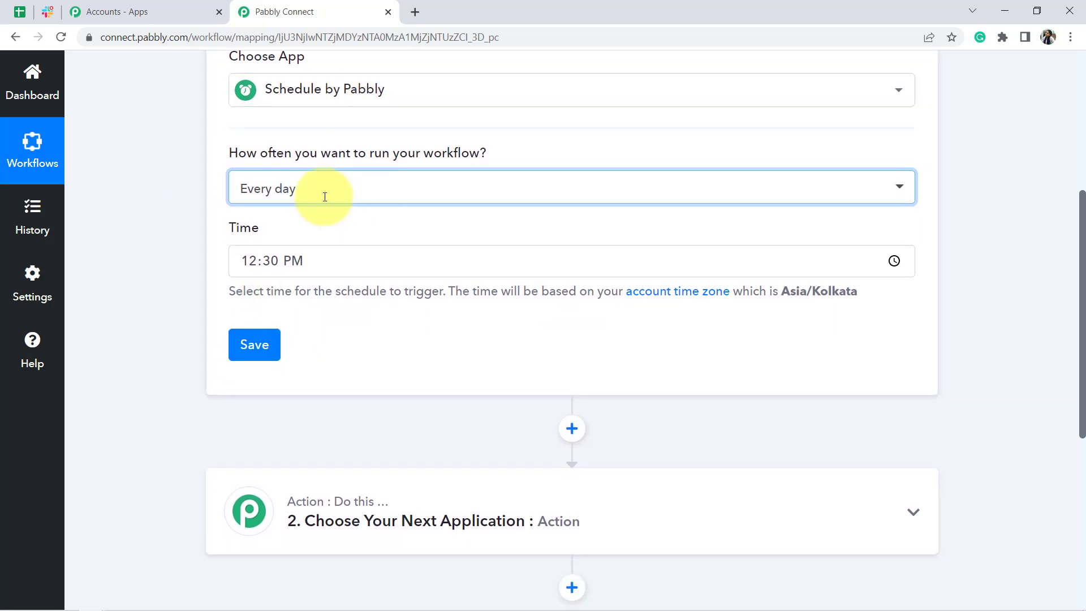
{"action": "left_click", "coordinate": [253, 260]}
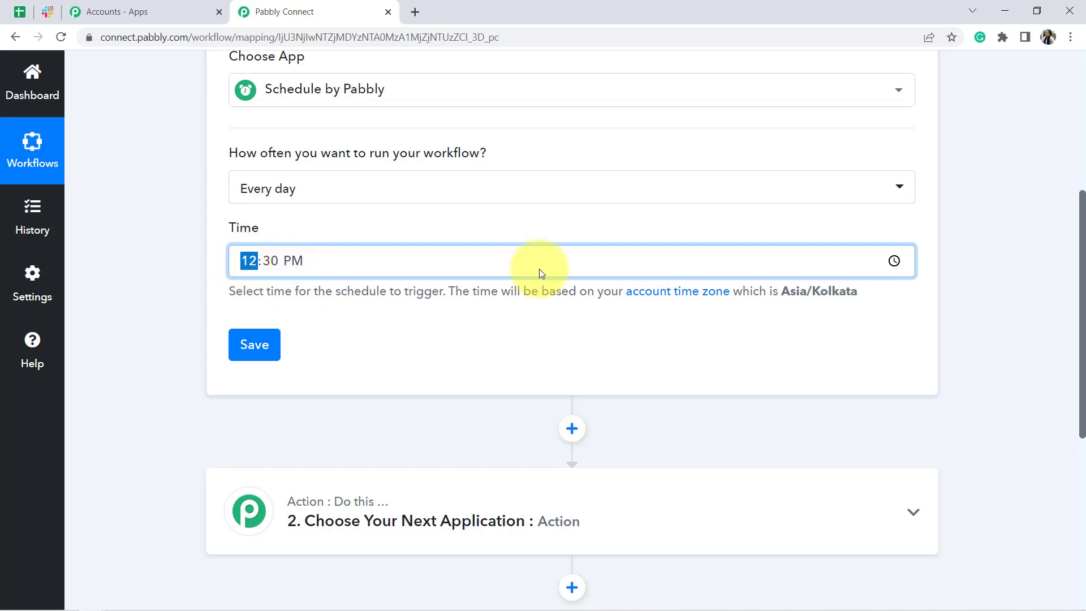
{"action": "left_click", "coordinate": [894, 261]}
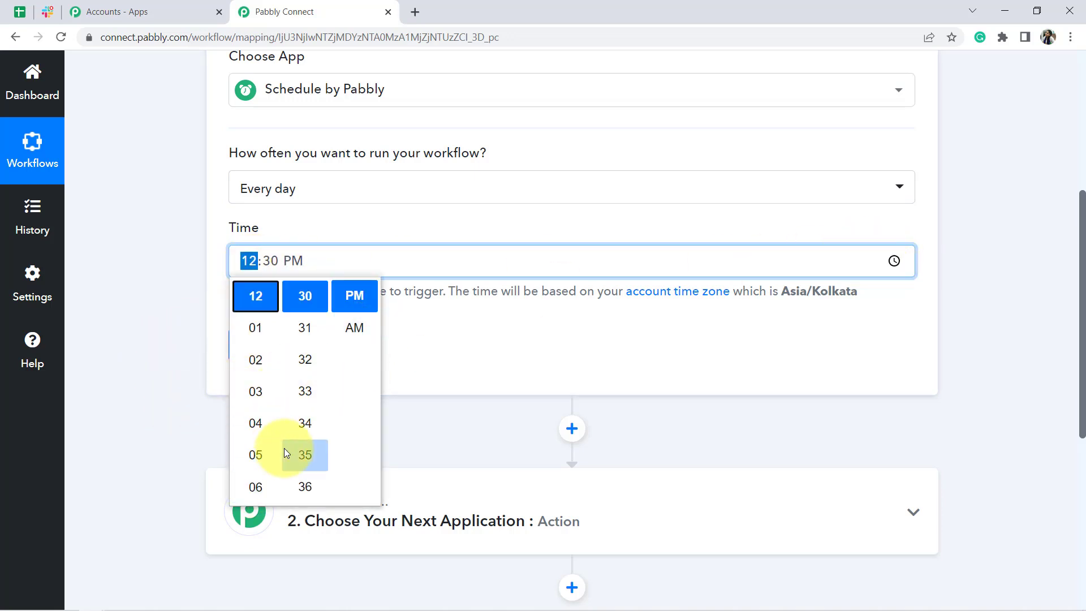
{"action": "left_click", "coordinate": [253, 441]}
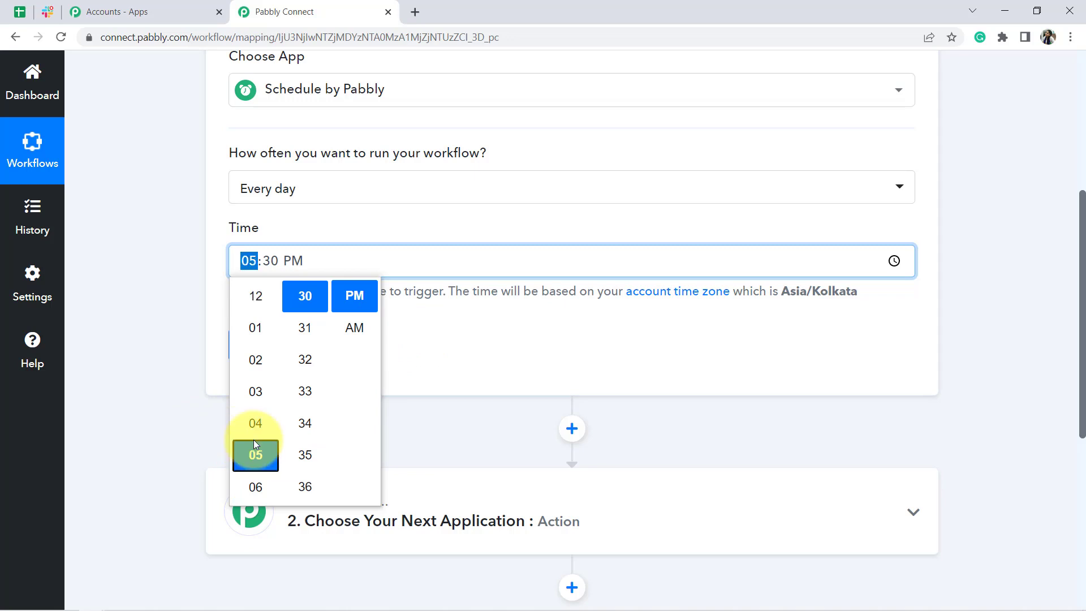
{"action": "key", "text": "Down"}
{"action": "key", "text": "Down"}
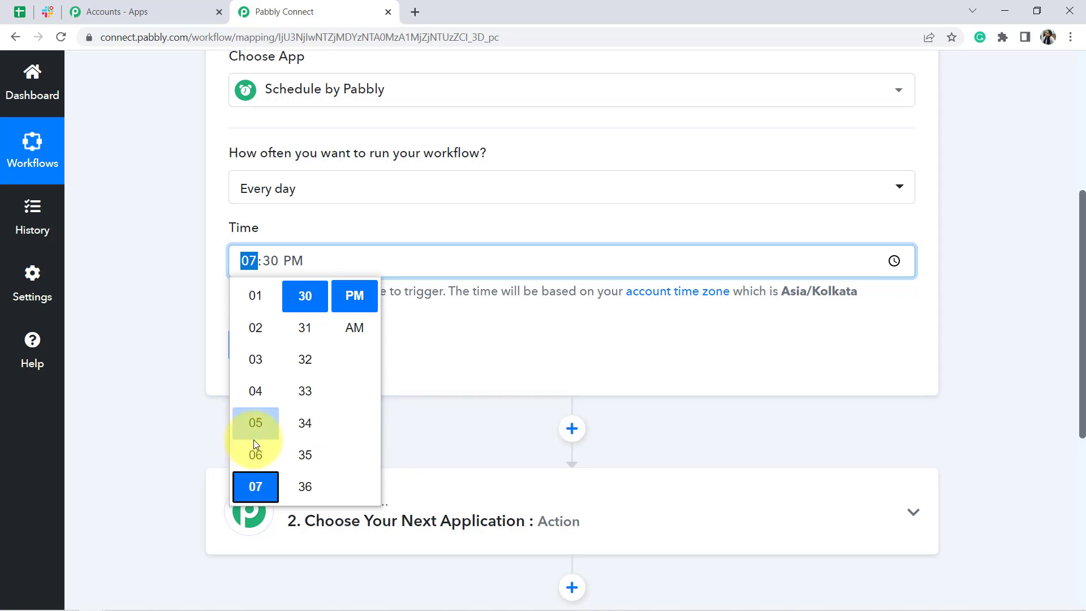
{"action": "key", "text": "Down"}
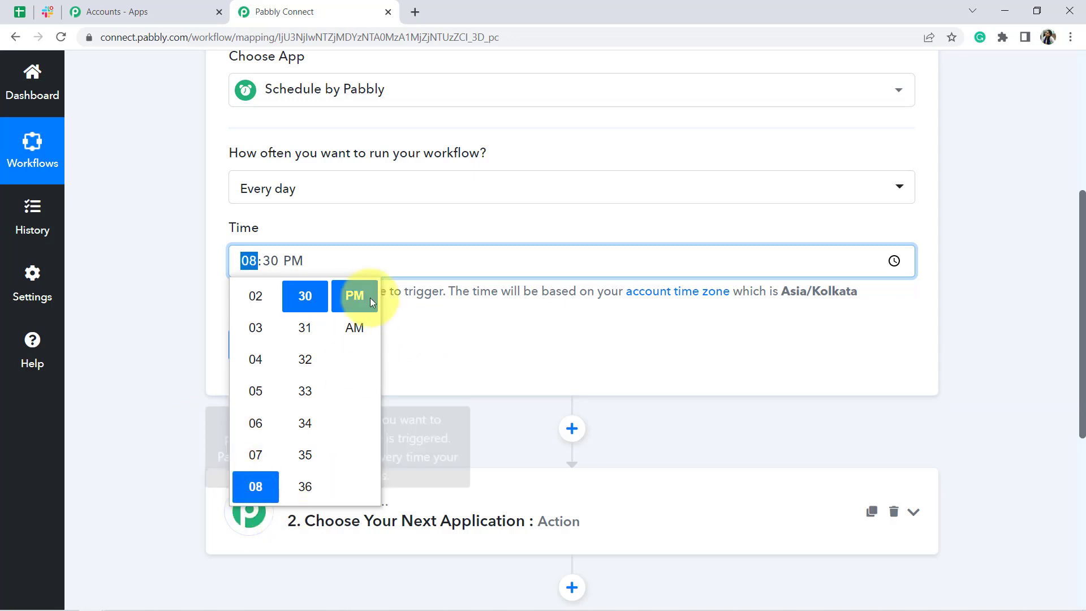
{"action": "left_click", "coordinate": [304, 294]}
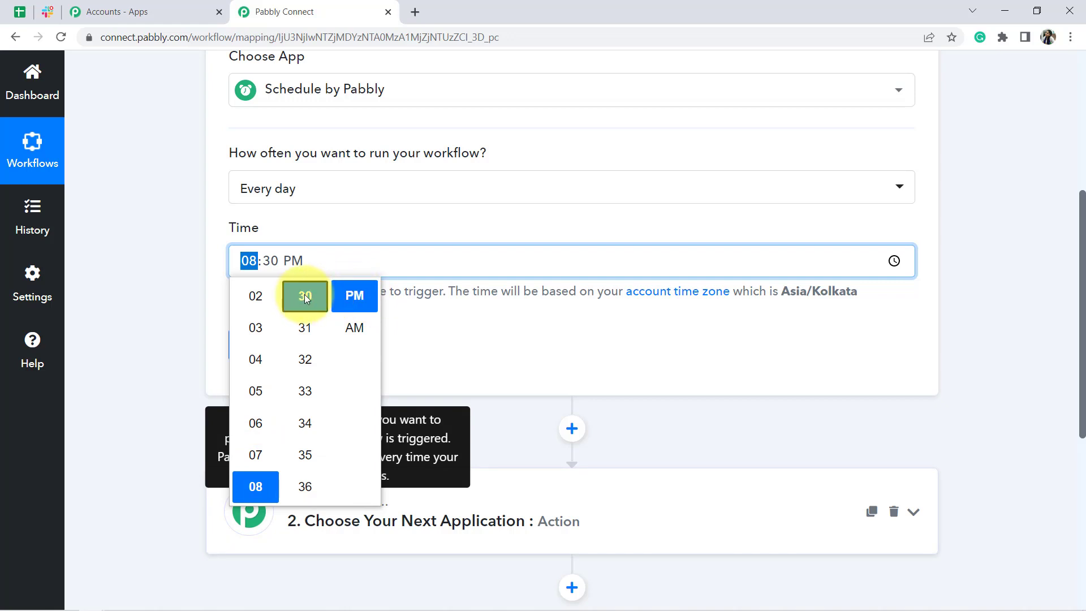
{"action": "left_click", "coordinate": [348, 327]}
{"action": "left_click", "coordinate": [155, 328]}
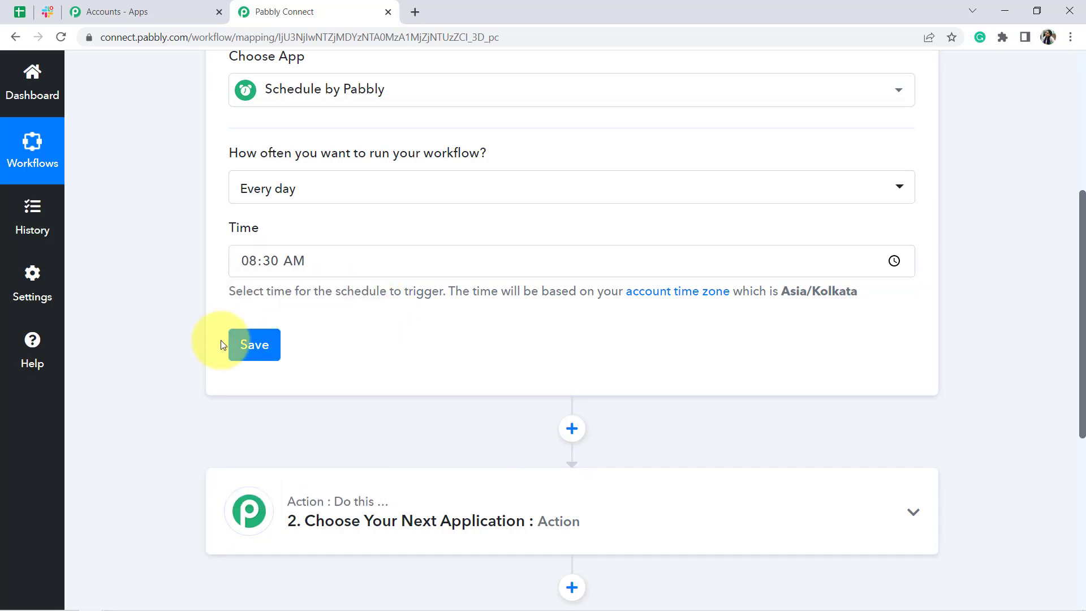
{"action": "left_click", "coordinate": [252, 344]}
{"action": "left_click", "coordinate": [255, 396]}
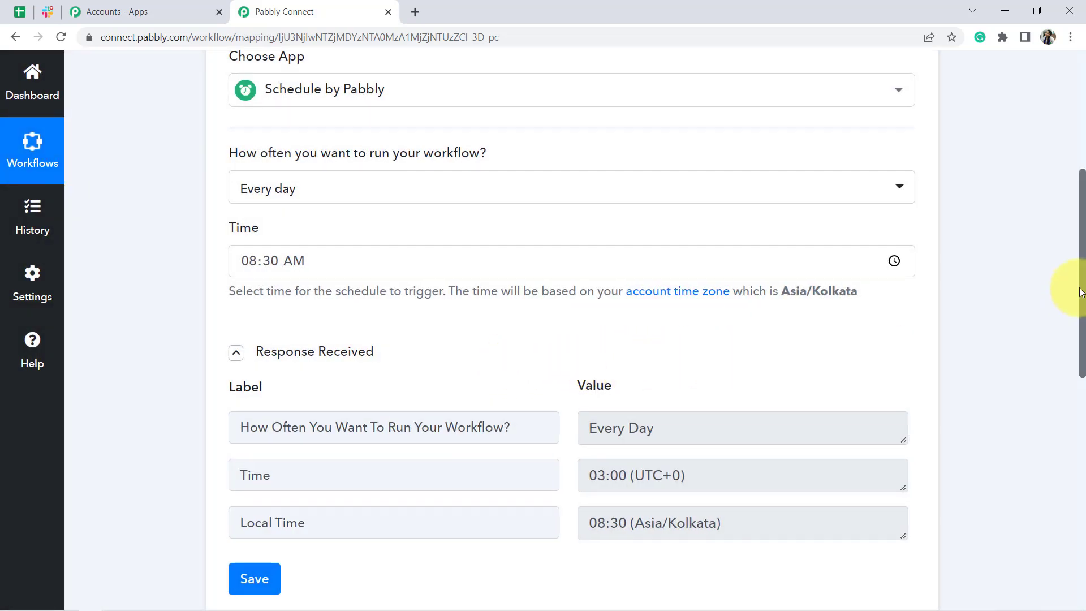
{"action": "left_click_drag", "start_coordinate": [1082, 294], "coordinate": [1083, 364]}
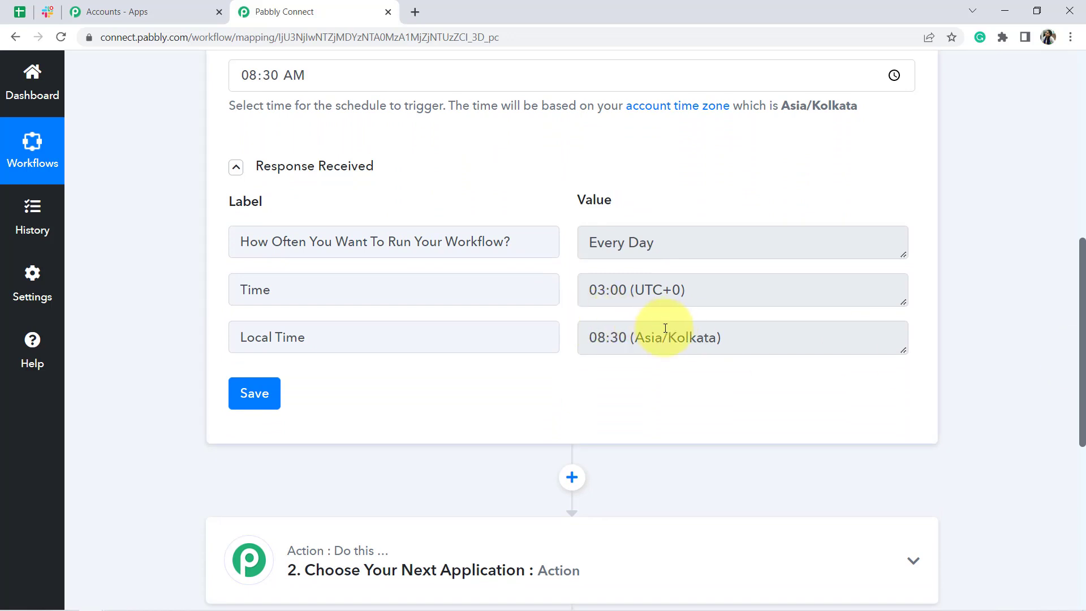
{"action": "left_click_drag", "start_coordinate": [610, 338], "coordinate": [704, 347]}
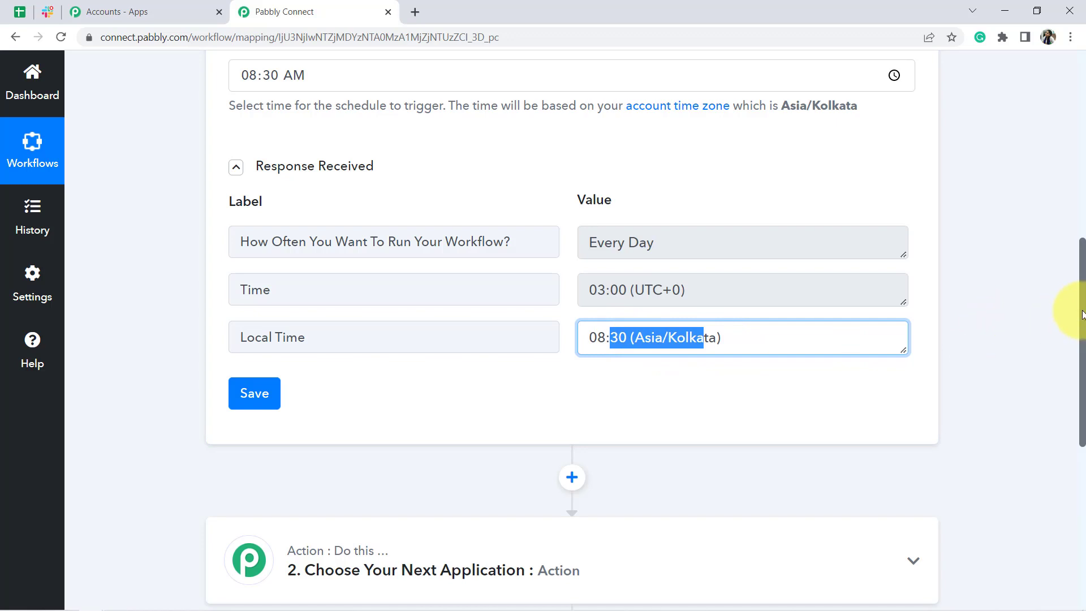
Step: Choose Date/Time Formatter by Pabbly as the application for the second step's action
{"action": "left_click_drag", "start_coordinate": [1082, 314], "coordinate": [1067, 424]}
{"action": "left_click", "coordinate": [275, 300]}
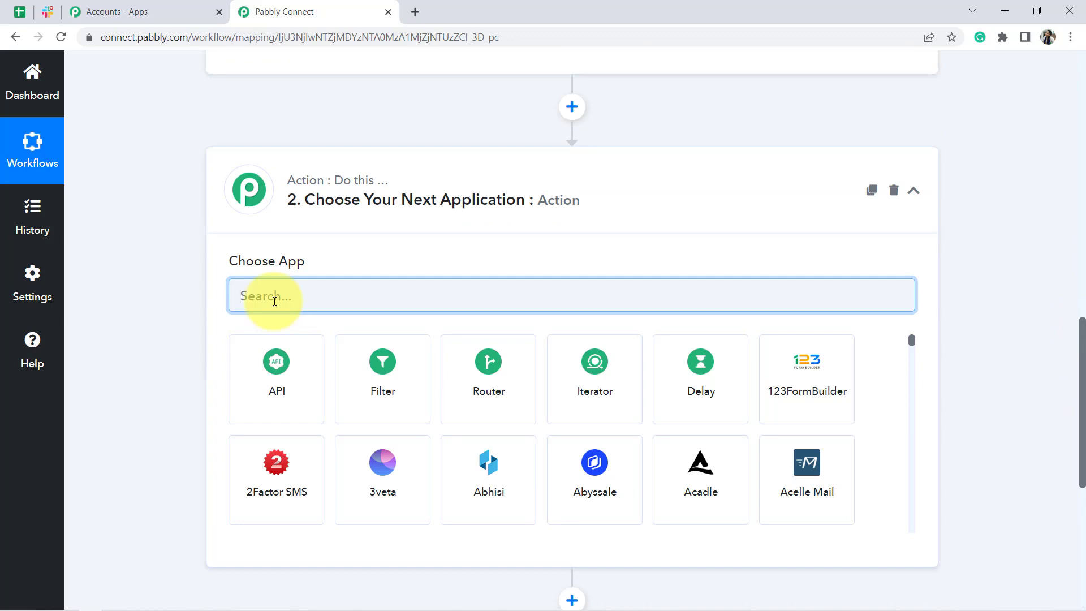
{"action": "type", "text": "date"}
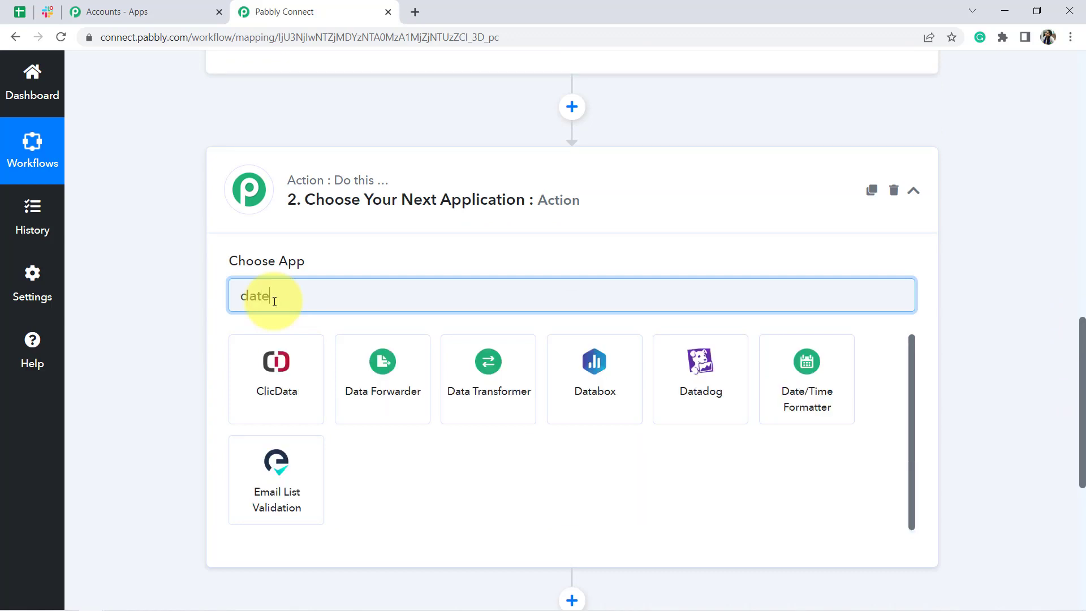
{"action": "left_click", "coordinate": [263, 362]}
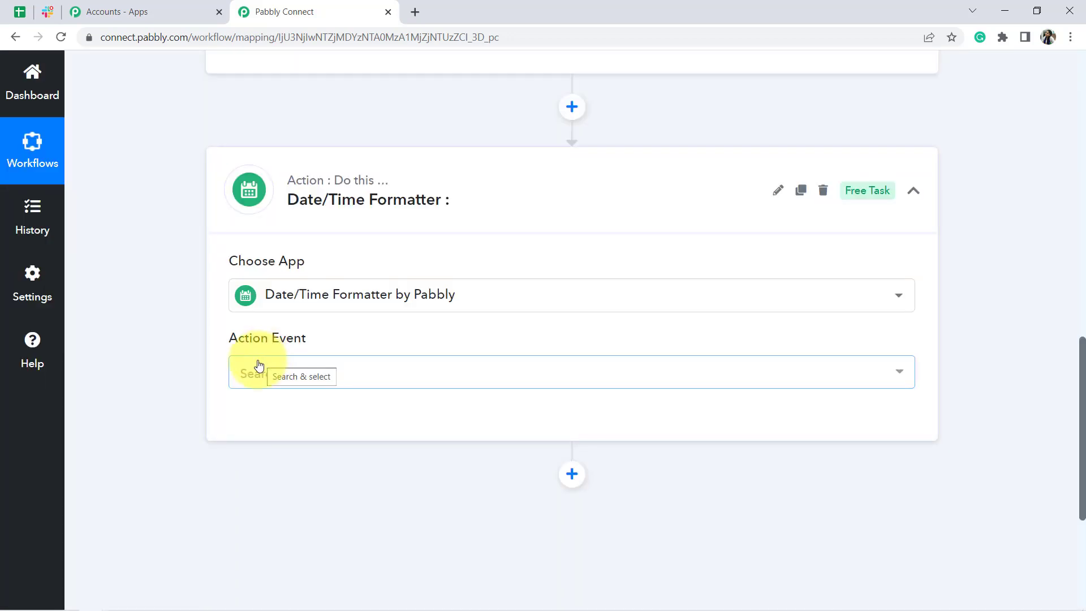
Step: Set the Date/Time Formatter's action event to Current Date and connect it
{"action": "left_click", "coordinate": [259, 364]}
{"action": "left_click", "coordinate": [317, 133]}
{"action": "type", "text": "c"}
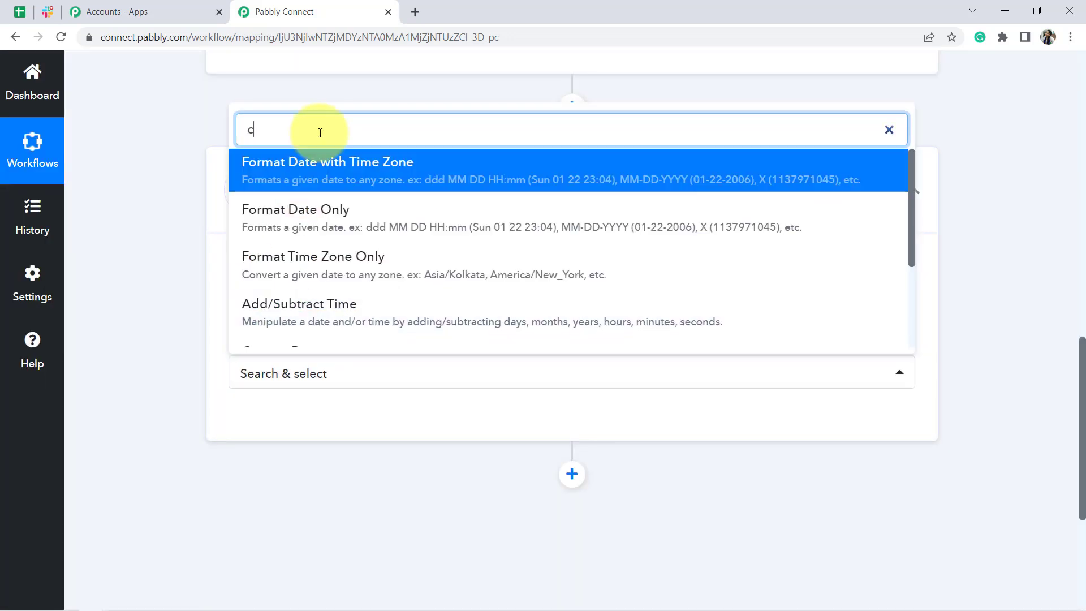
{"action": "type", "text": "urre"}
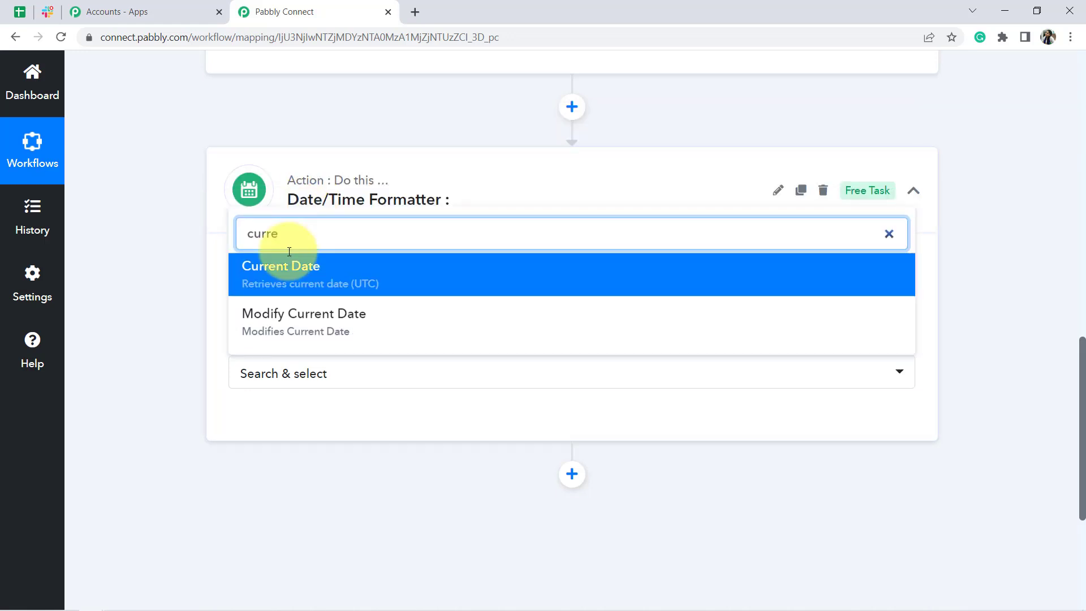
{"action": "left_click", "coordinate": [279, 281]}
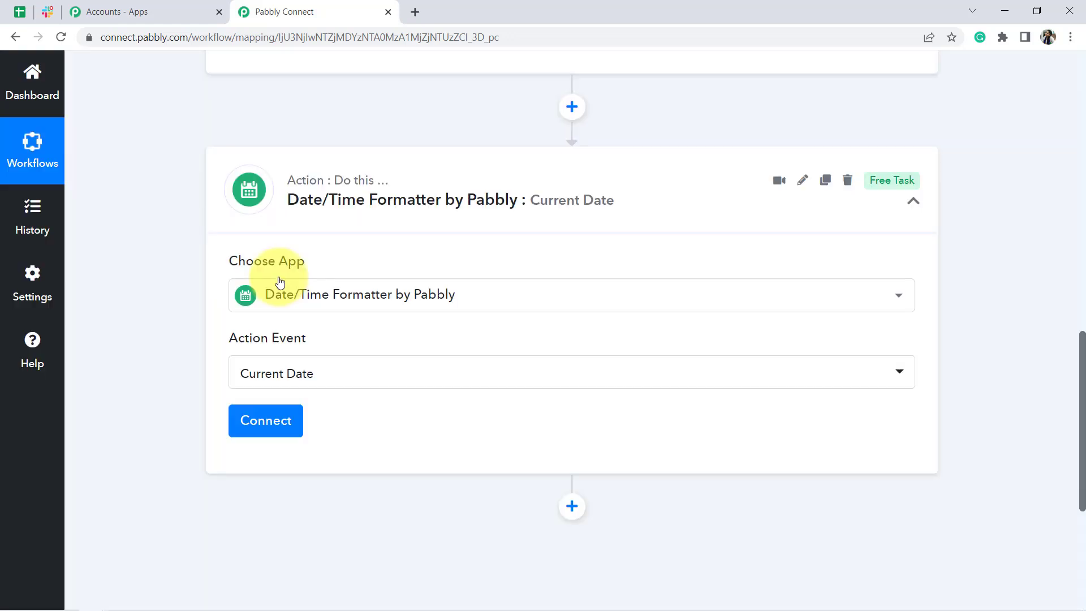
{"action": "left_click", "coordinate": [253, 422]}
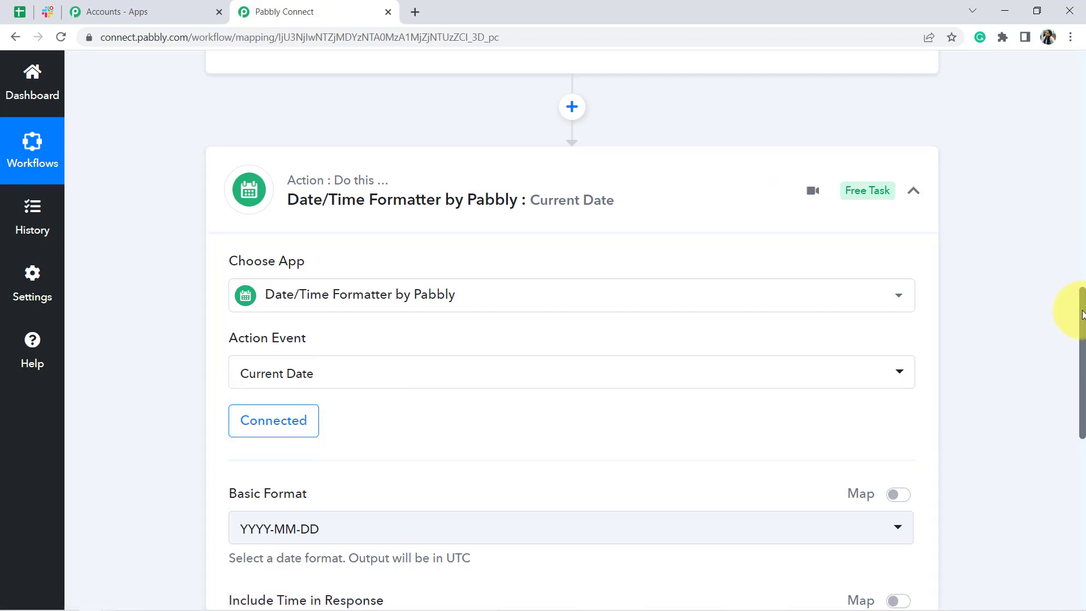
Step: In the Employees Birthday Data Google Sheet, rename the birth date column header to "Date of Birth (DD/MM/YY)"
{"action": "left_click_drag", "start_coordinate": [1083, 319], "coordinate": [1075, 392]}
{"action": "left_click", "coordinate": [15, 11]}
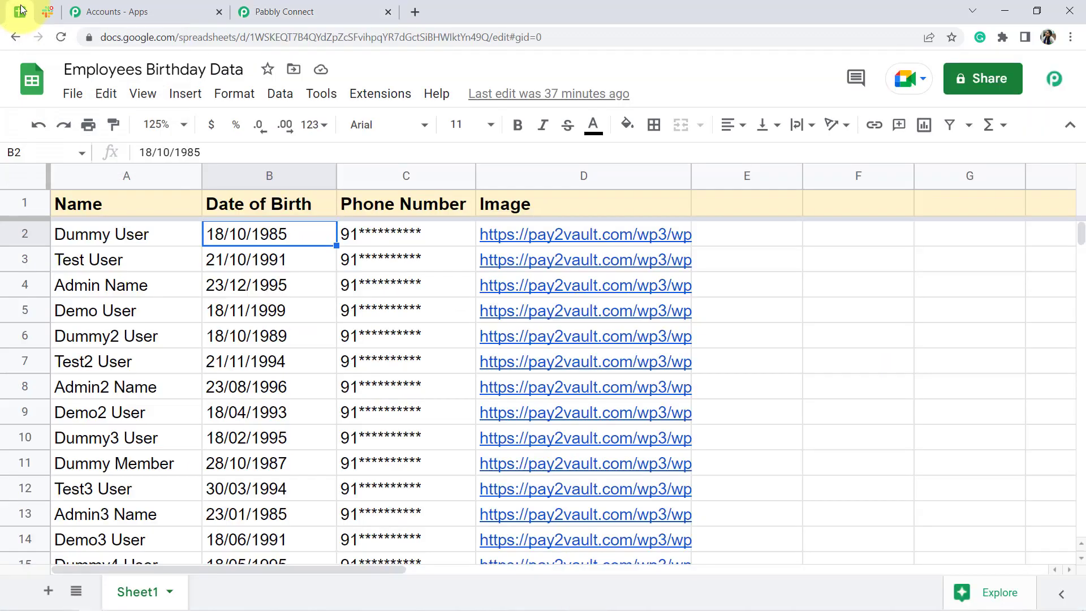
{"action": "left_click", "coordinate": [251, 321]}
{"action": "left_click", "coordinate": [219, 236]}
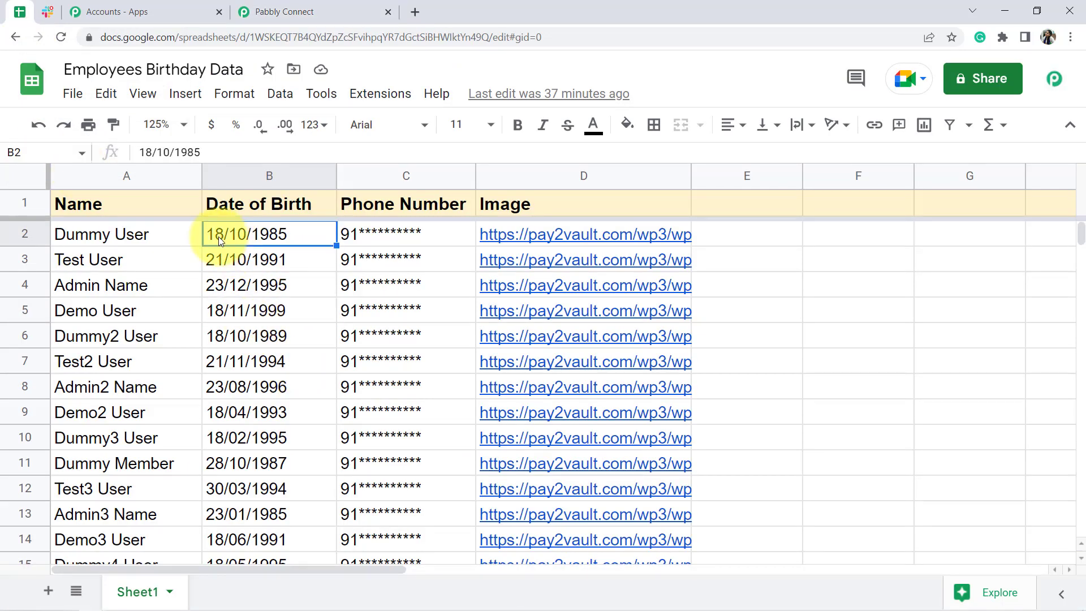
{"action": "double_click", "coordinate": [311, 203]}
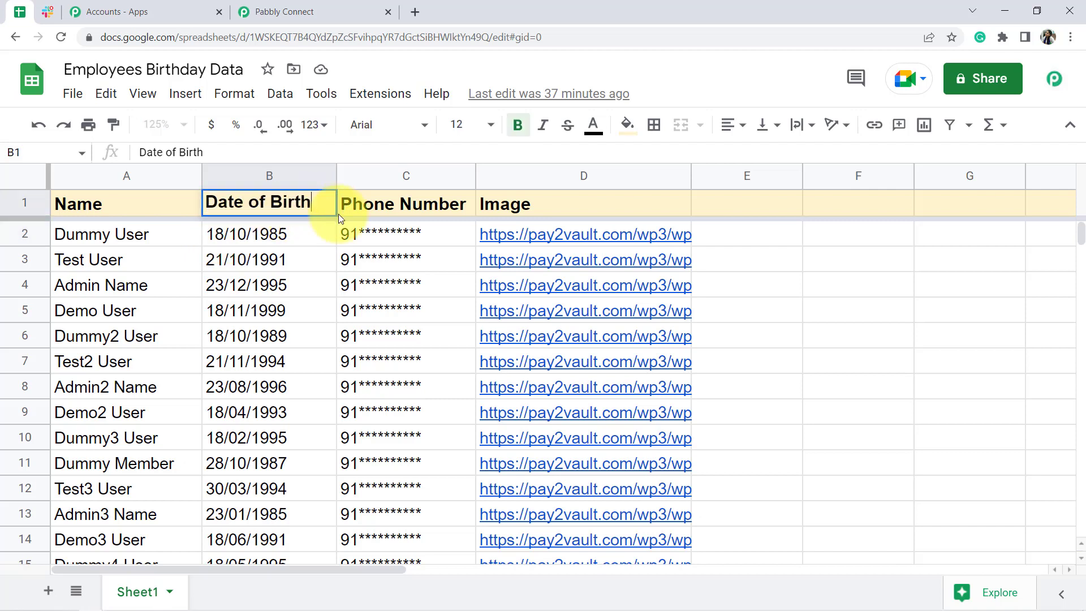
{"action": "type", "text": "()DD/MM"}
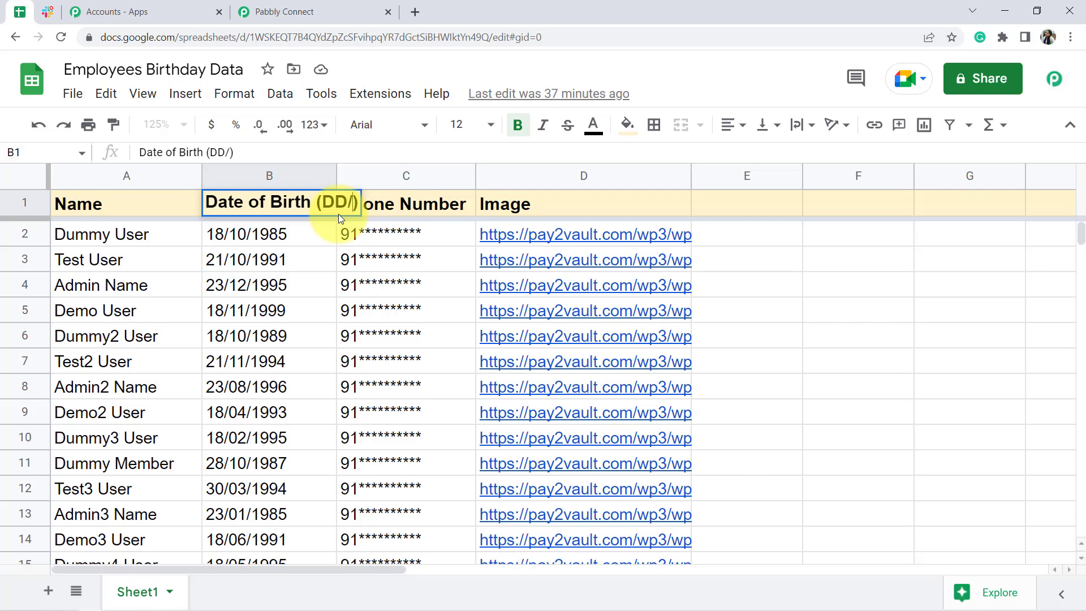
{"action": "type", "text": "/YY"}
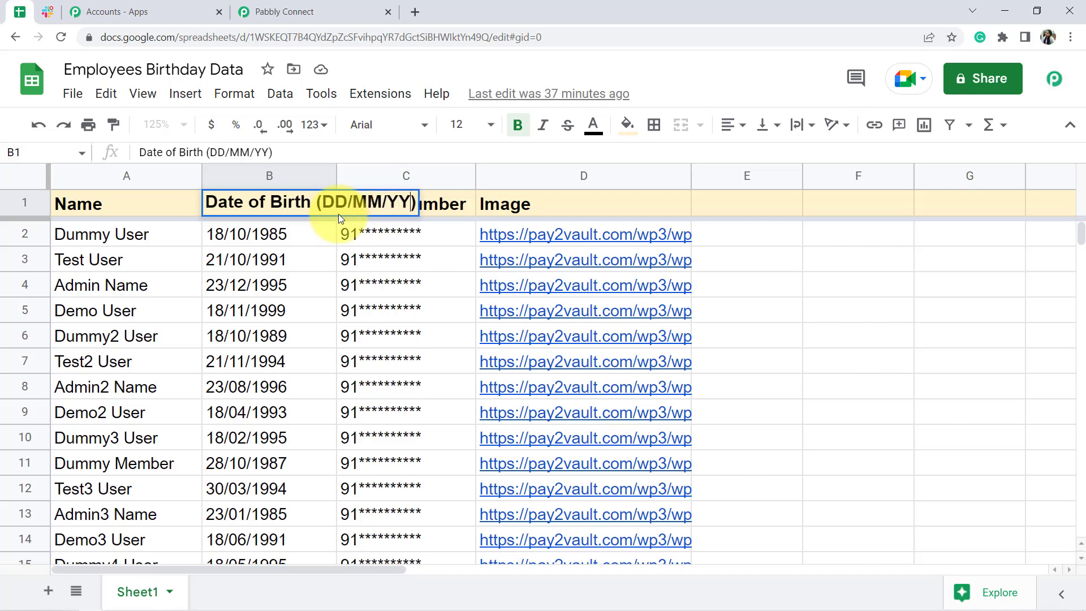
{"action": "left_click", "coordinate": [305, 259]}
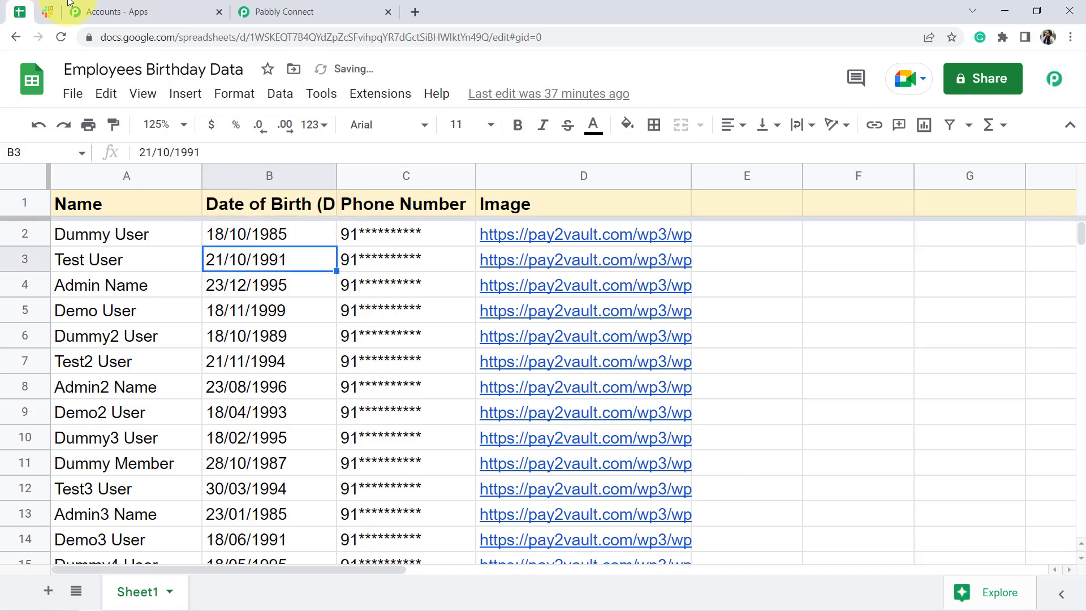
Step: Back in Pabbly Connect, set the current date's basic format to DD/MM/YYYY and leave Include Time in Response at False
{"action": "left_click", "coordinate": [279, 7]}
{"action": "left_click", "coordinate": [314, 248]}
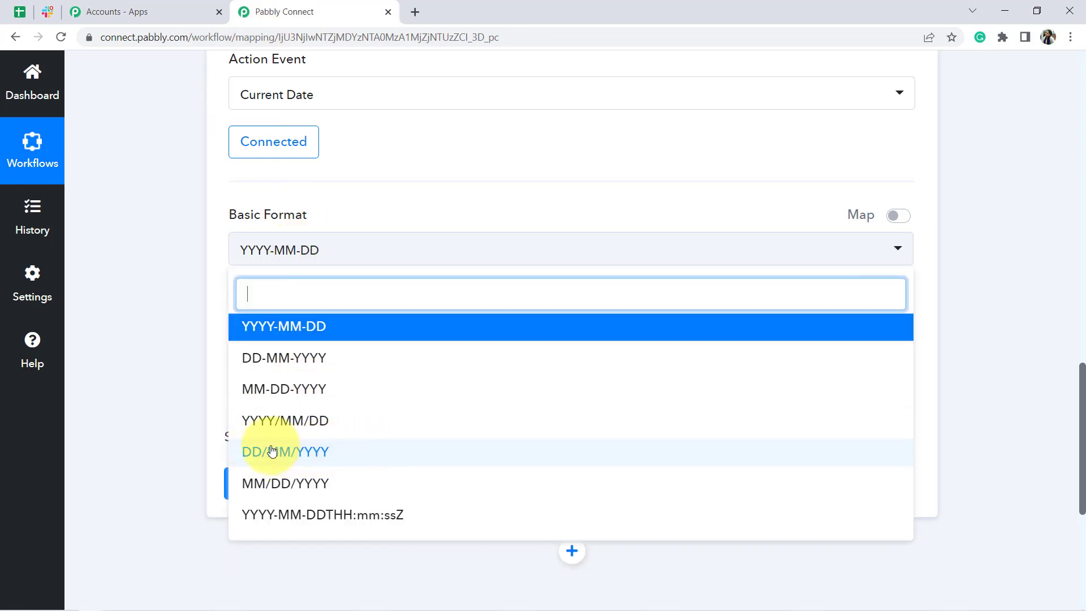
{"action": "left_click", "coordinate": [309, 452]}
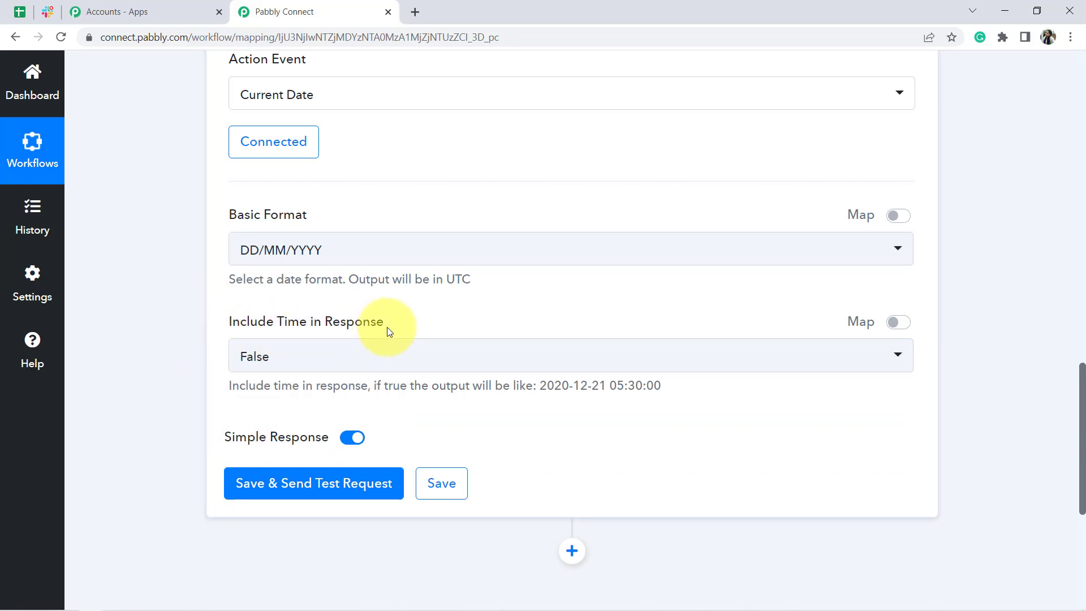
{"action": "left_click", "coordinate": [278, 358]}
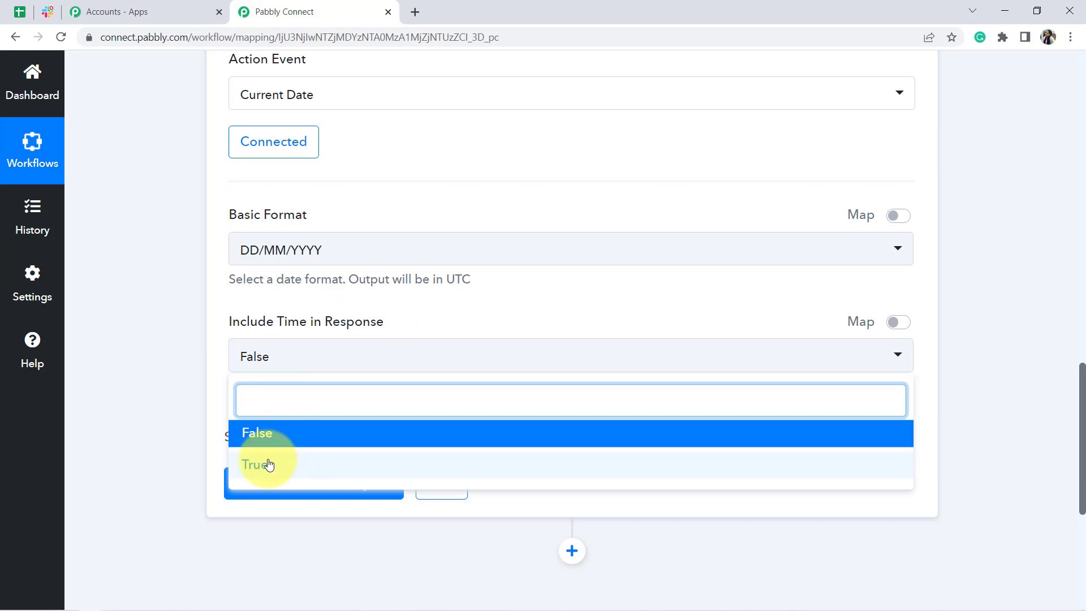
{"action": "left_click", "coordinate": [190, 413]}
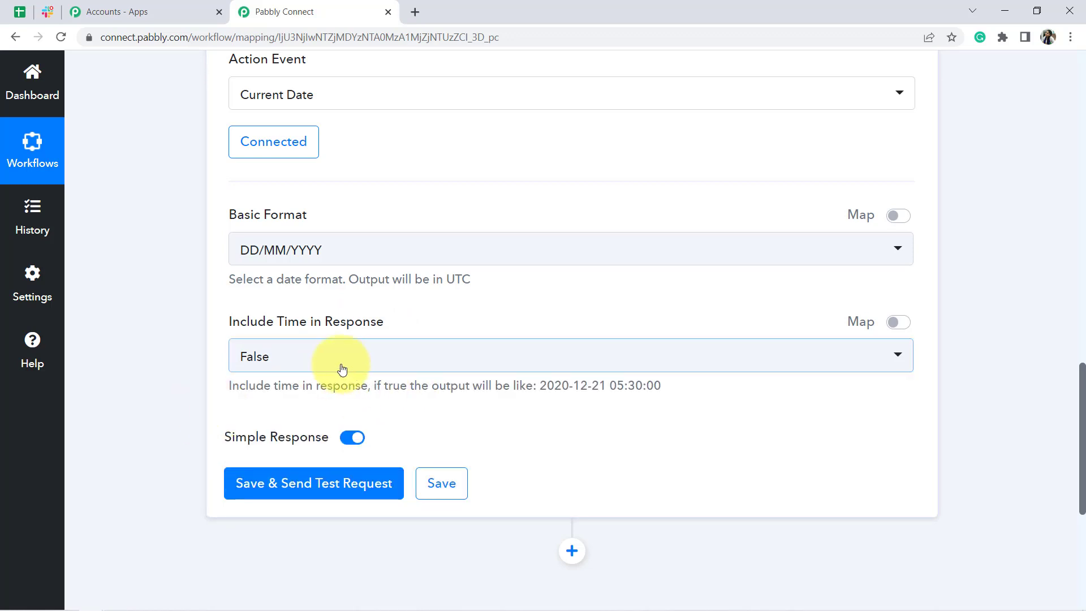
Step: Save and send the formatter's test request, and check the returned date against the computer's system date
{"action": "left_click", "coordinate": [277, 490]}
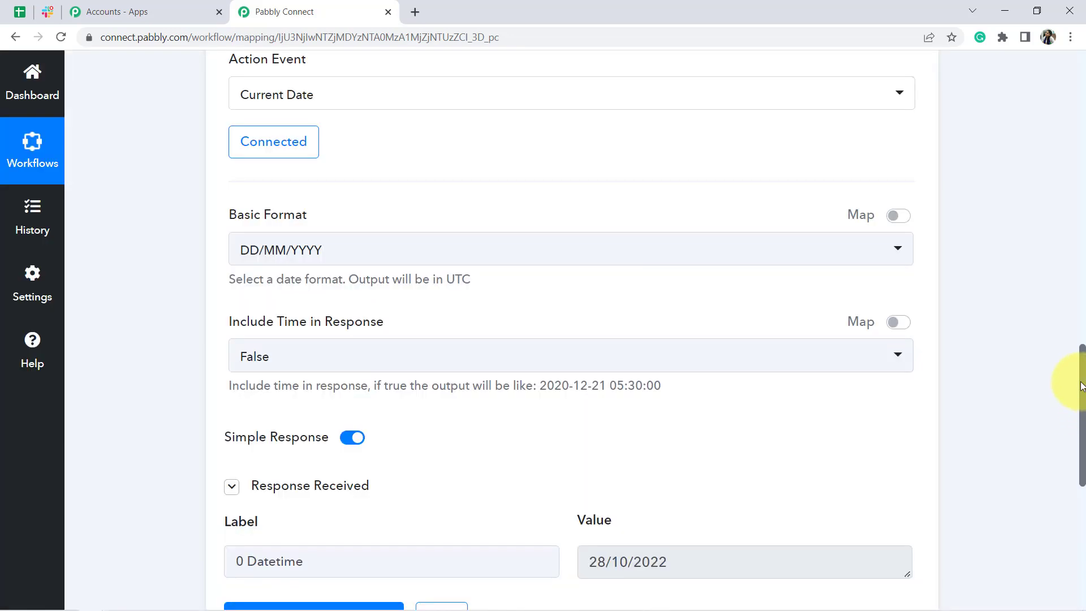
{"action": "left_click_drag", "start_coordinate": [1082, 387], "coordinate": [1076, 441]}
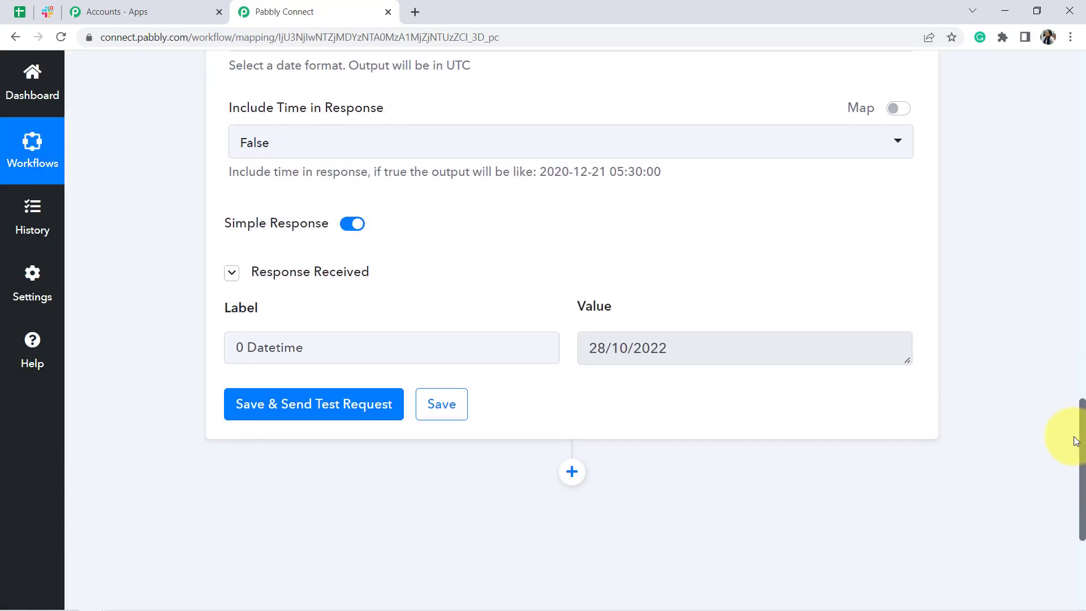
{"action": "left_click_drag", "start_coordinate": [589, 347], "coordinate": [703, 347]}
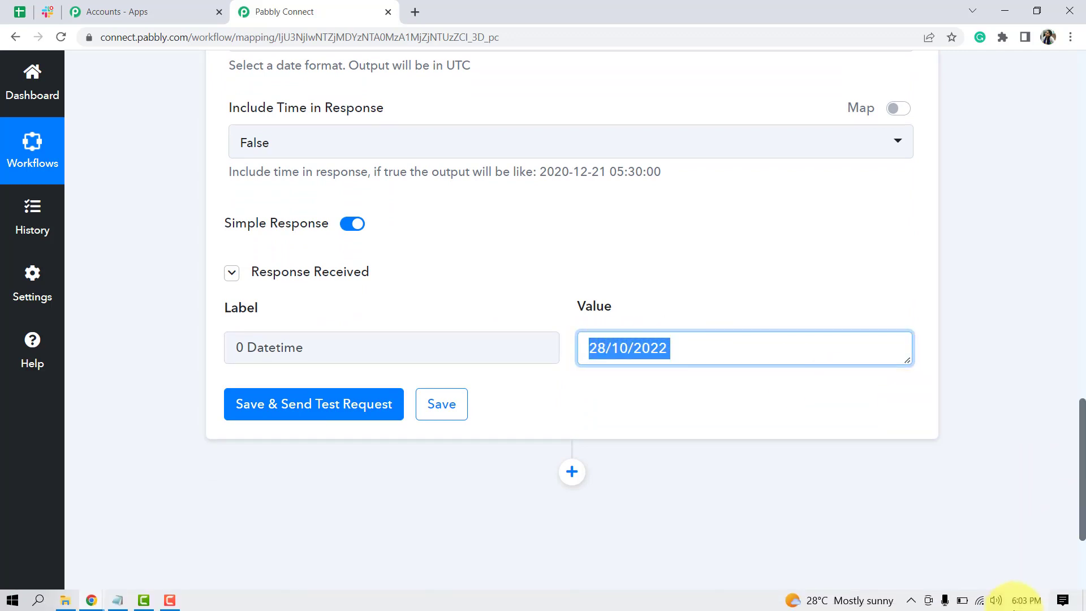
{"action": "mouse_move", "coordinate": [1023, 602]}
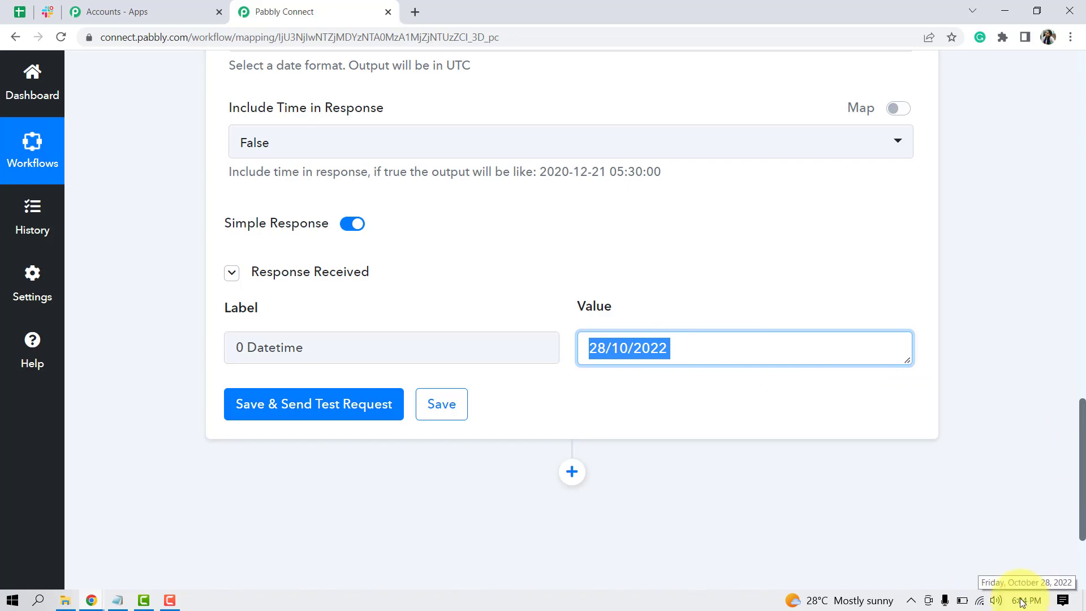
{"action": "left_click", "coordinate": [854, 528]}
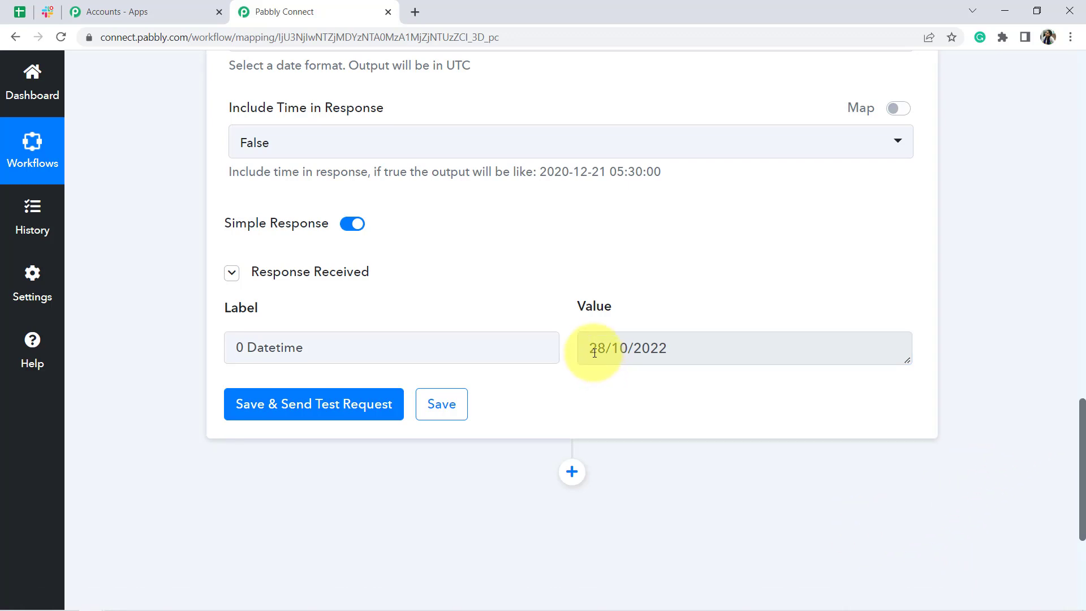
Step: Compare the formatter's returned date with the full dates in the Google Sheet's Date of Birth column
{"action": "left_click_drag", "start_coordinate": [591, 352], "coordinate": [670, 351]}
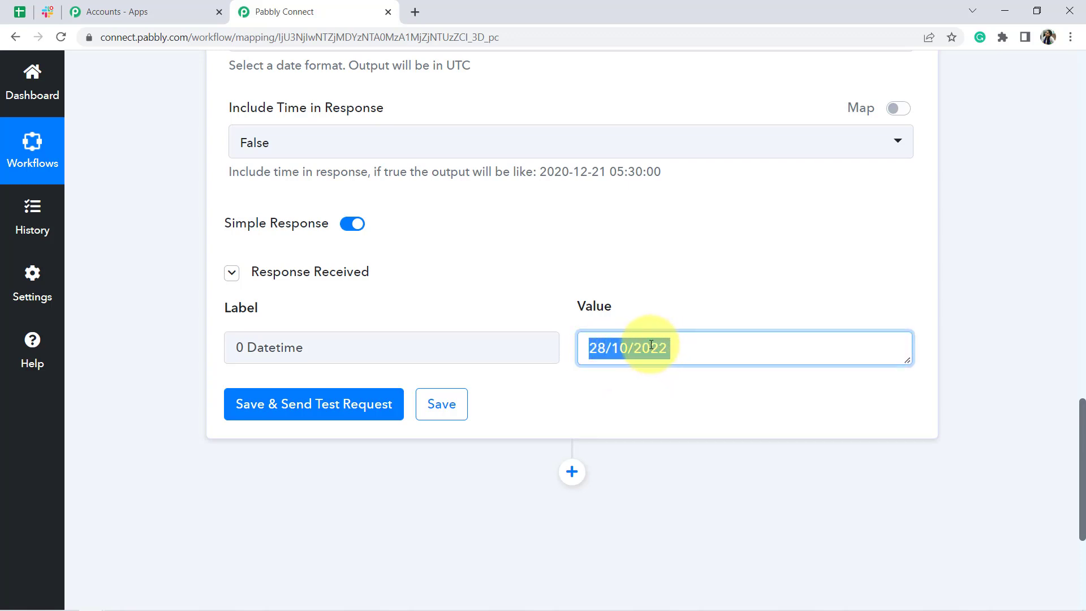
{"action": "left_click", "coordinate": [20, 11]}
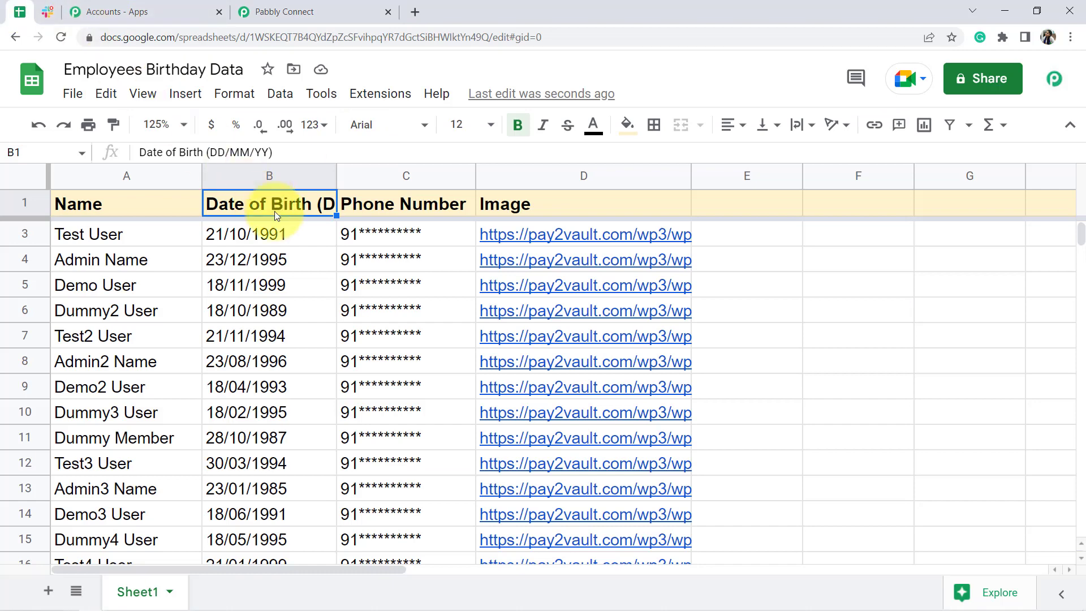
{"action": "left_click", "coordinate": [272, 336]}
{"action": "left_click_drag", "start_coordinate": [276, 234], "coordinate": [279, 582]}
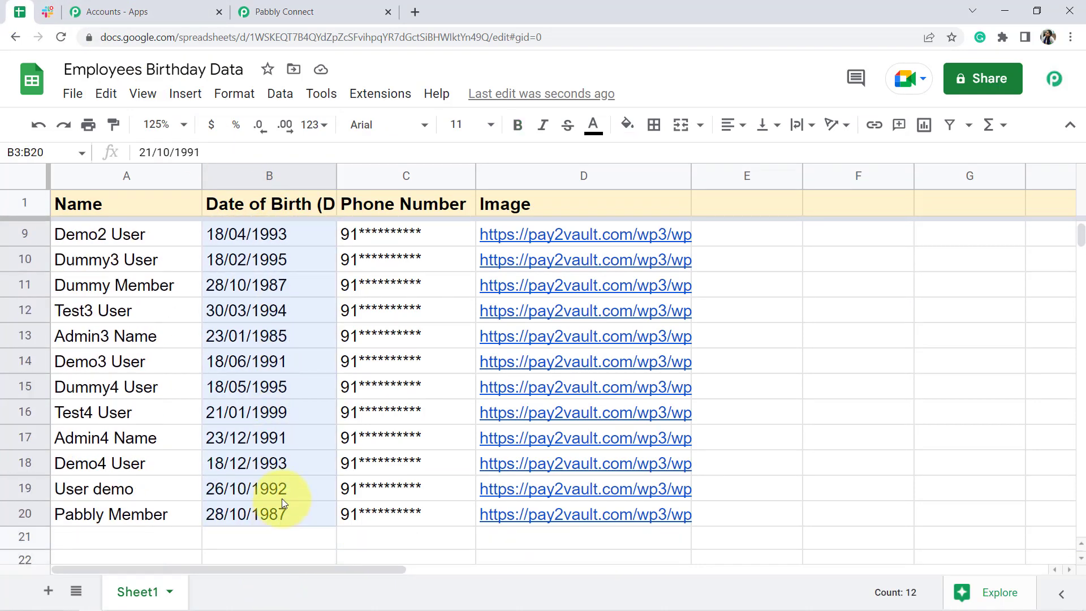
{"action": "left_click_drag", "start_coordinate": [281, 498], "coordinate": [281, 559]}
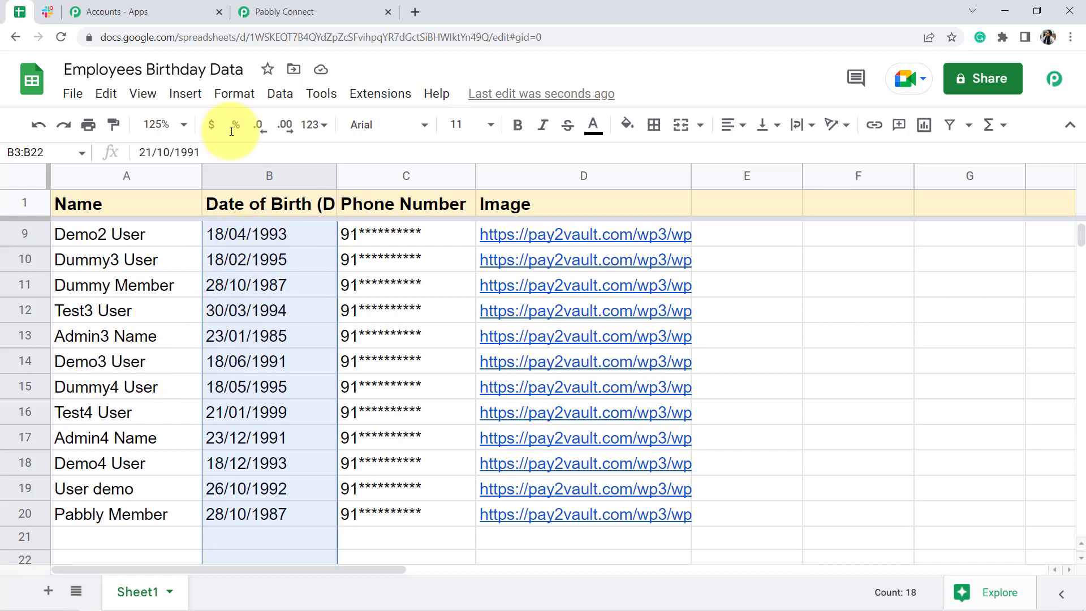
{"action": "left_click", "coordinate": [281, 11]}
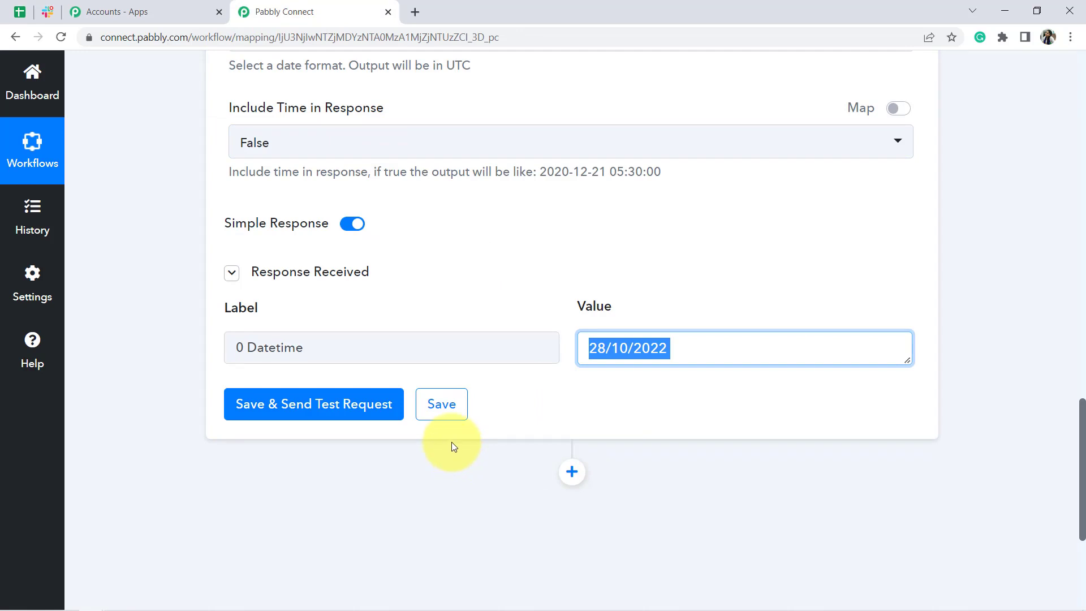
Step: Examine the day, month and year parts of the returned date against those of the birth dates in the Google Sheet
{"action": "left_click", "coordinate": [437, 464]}
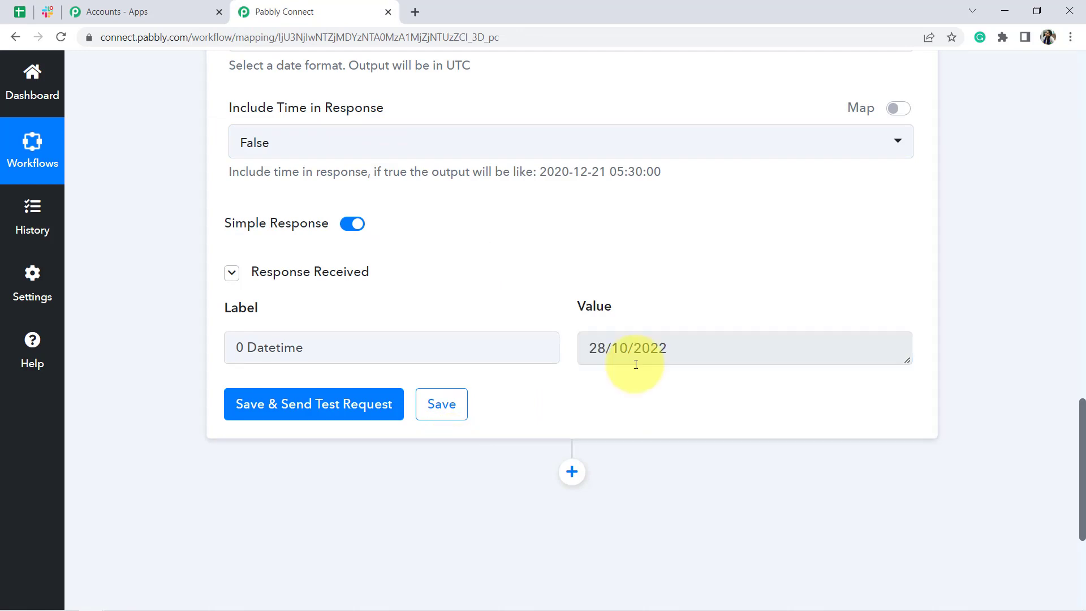
{"action": "left_click_drag", "start_coordinate": [597, 348], "coordinate": [670, 349]}
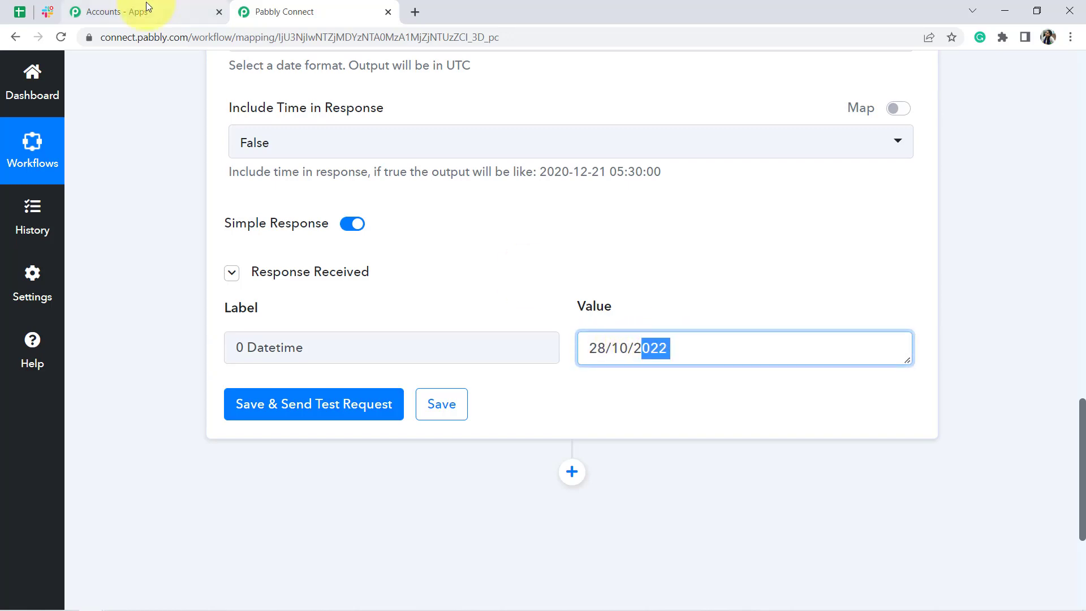
{"action": "left_click", "coordinate": [17, 10]}
{"action": "left_click", "coordinate": [249, 414]}
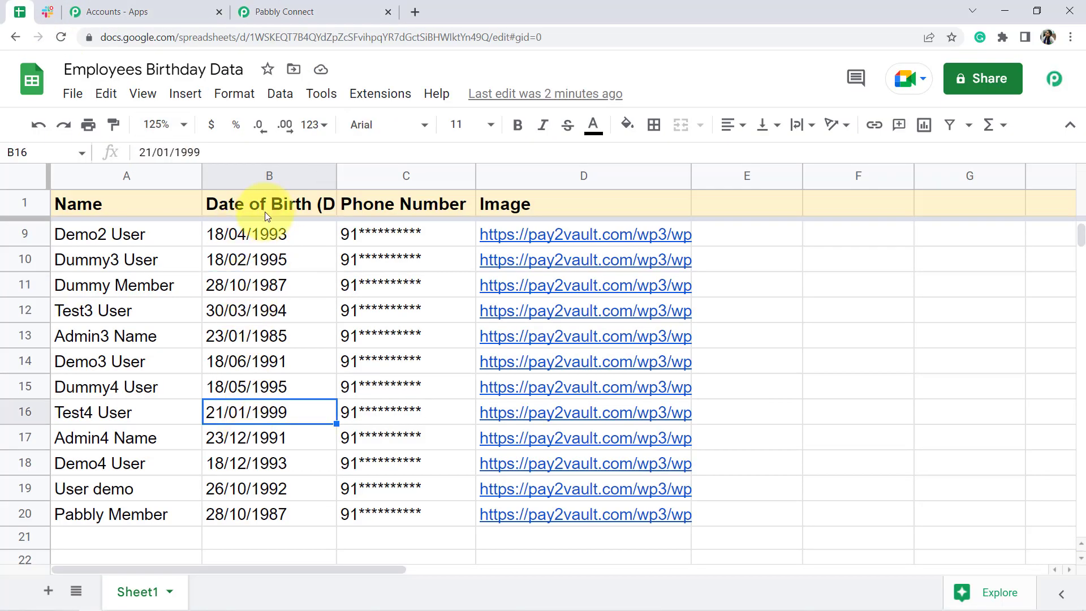
{"action": "left_click_drag", "start_coordinate": [272, 234], "coordinate": [244, 512]}
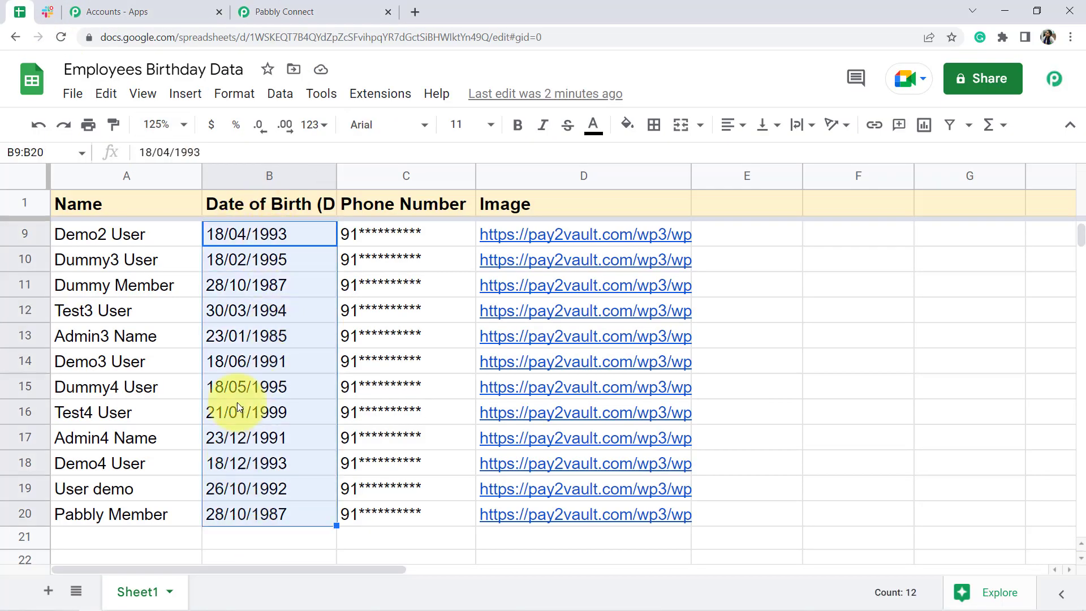
{"action": "left_click", "coordinate": [237, 357]}
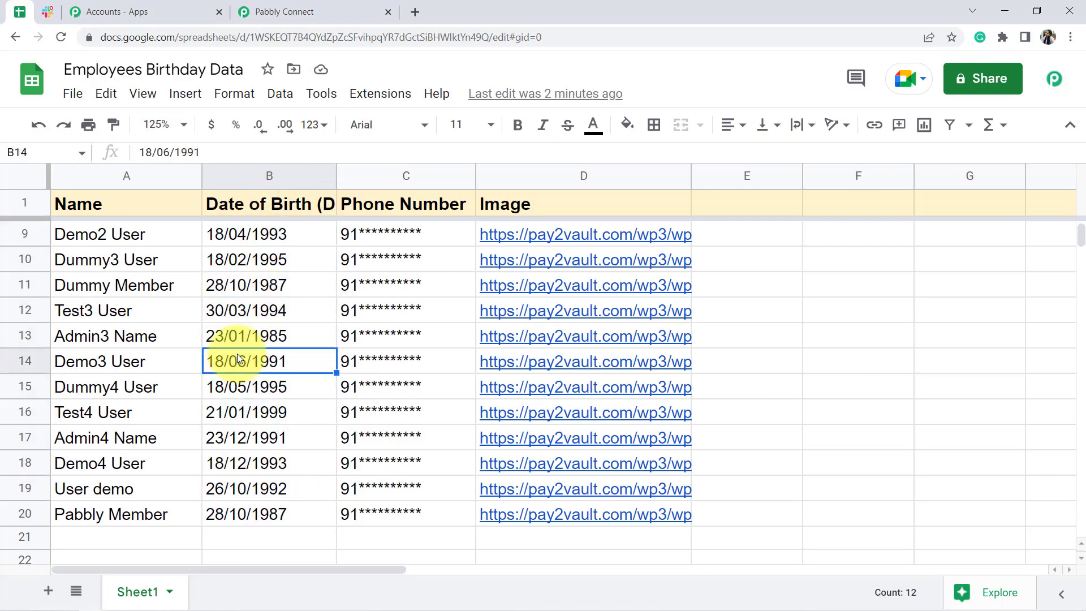
{"action": "double_click", "coordinate": [249, 234]}
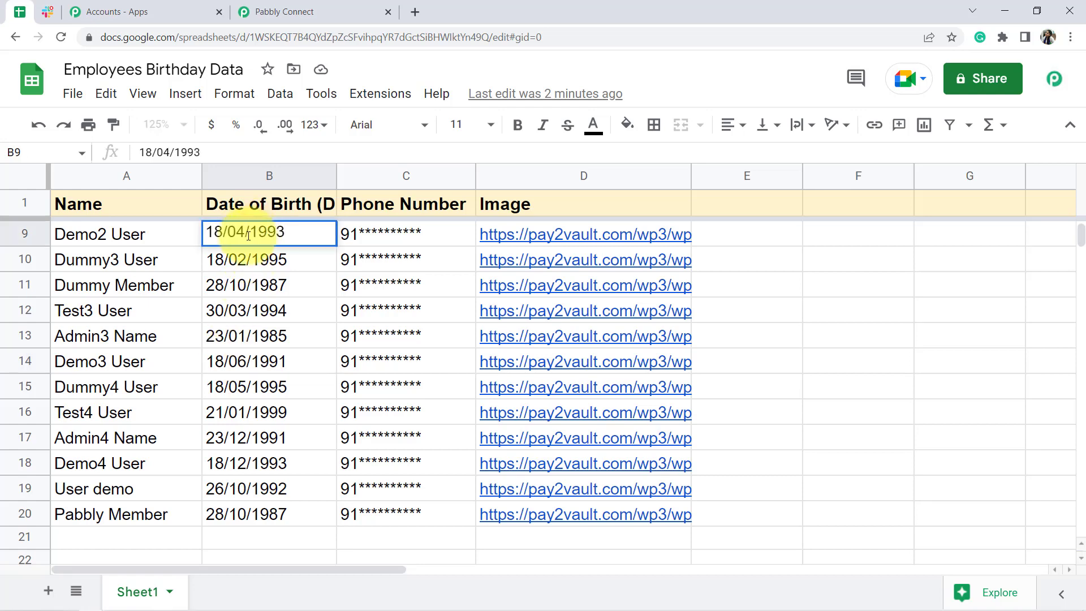
{"action": "left_click_drag", "start_coordinate": [249, 234], "coordinate": [207, 233]}
{"action": "left_click", "coordinate": [255, 259]}
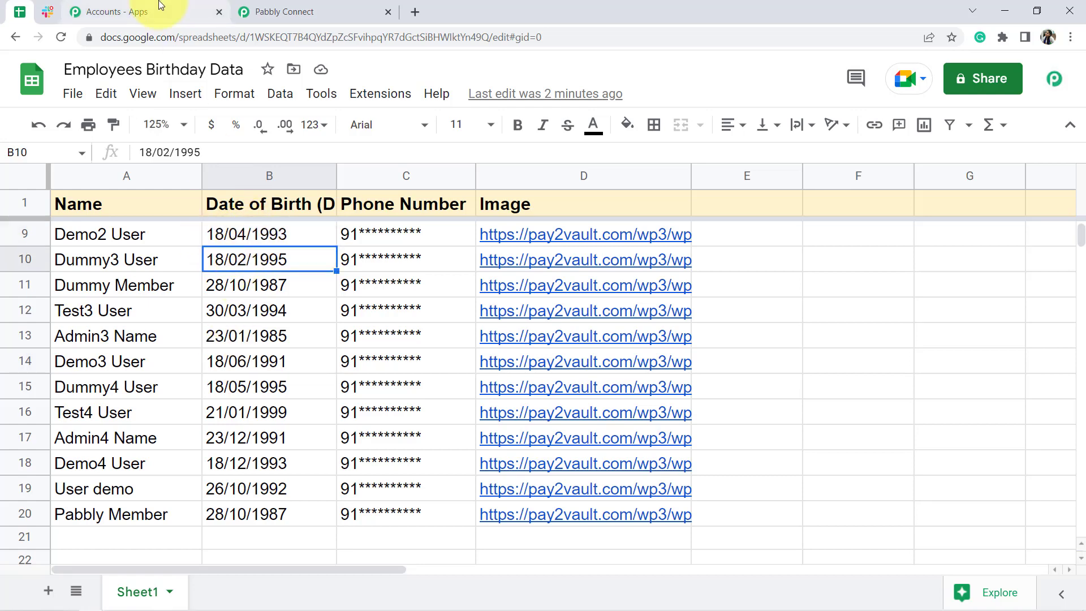
{"action": "left_click", "coordinate": [325, 6]}
{"action": "left_click", "coordinate": [642, 372]}
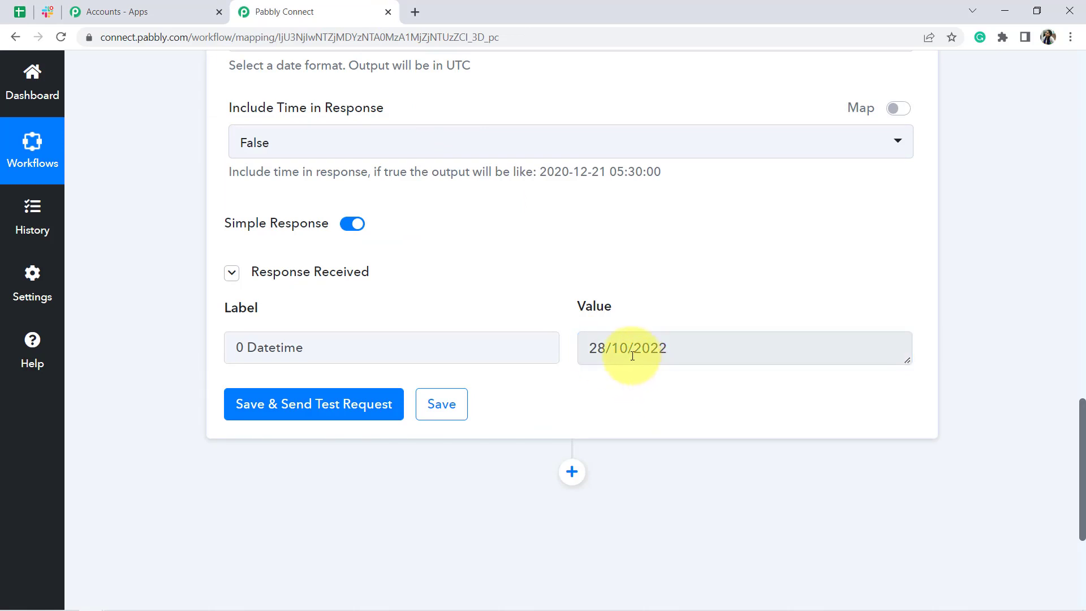
{"action": "left_click", "coordinate": [633, 355]}
{"action": "left_click_drag", "start_coordinate": [630, 356], "coordinate": [691, 362]}
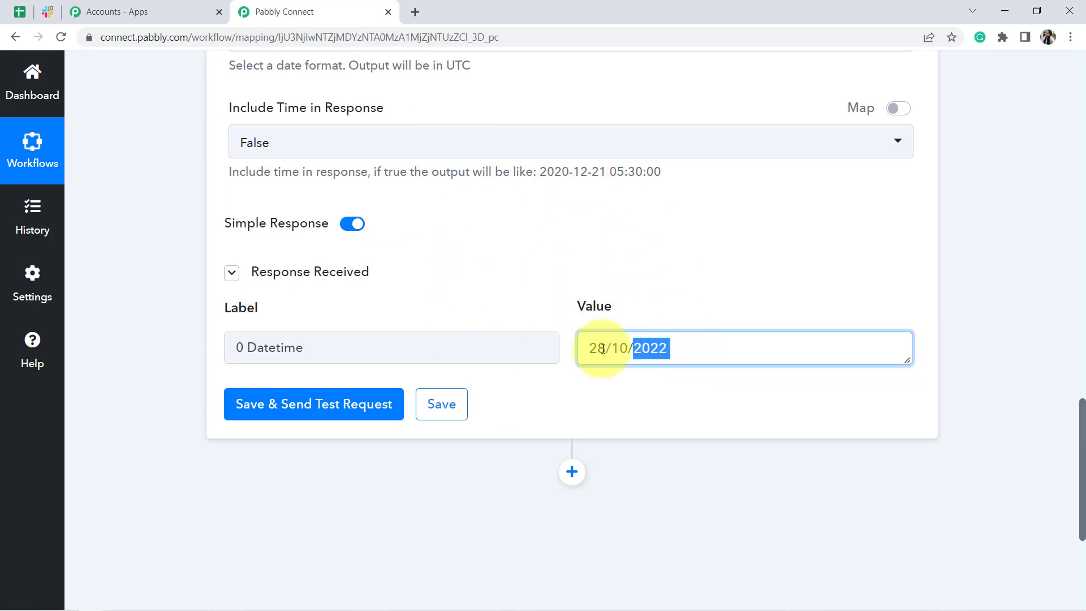
Step: Switch to the Google Sheet and insert an empty column directly after the Date of Birth column
{"action": "left_click", "coordinate": [20, 12]}
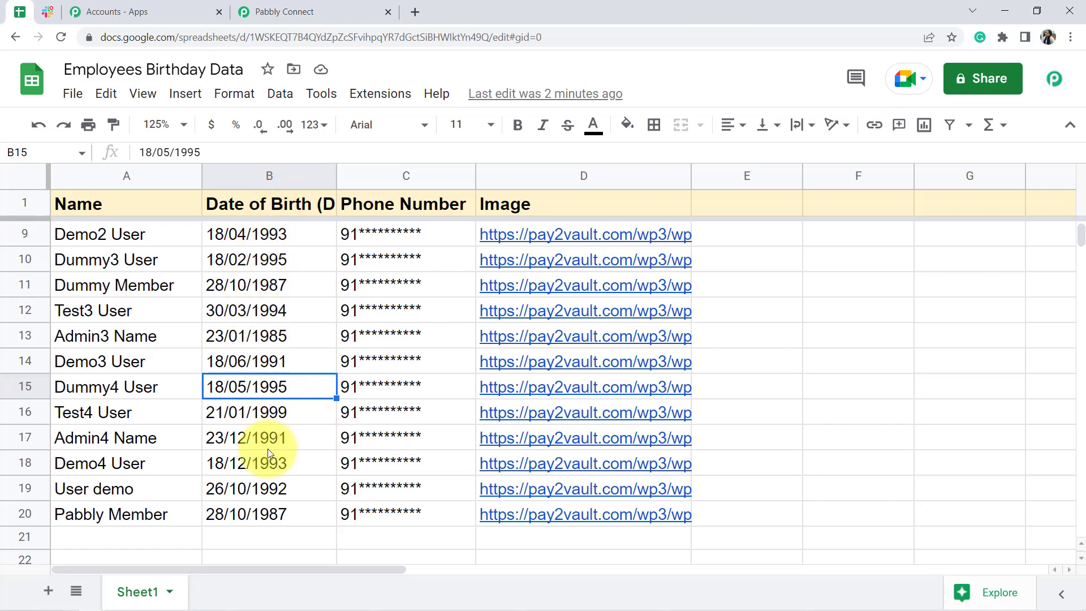
{"action": "left_click", "coordinate": [265, 275]}
{"action": "left_click", "coordinate": [263, 181]}
{"action": "left_click", "coordinate": [185, 93]}
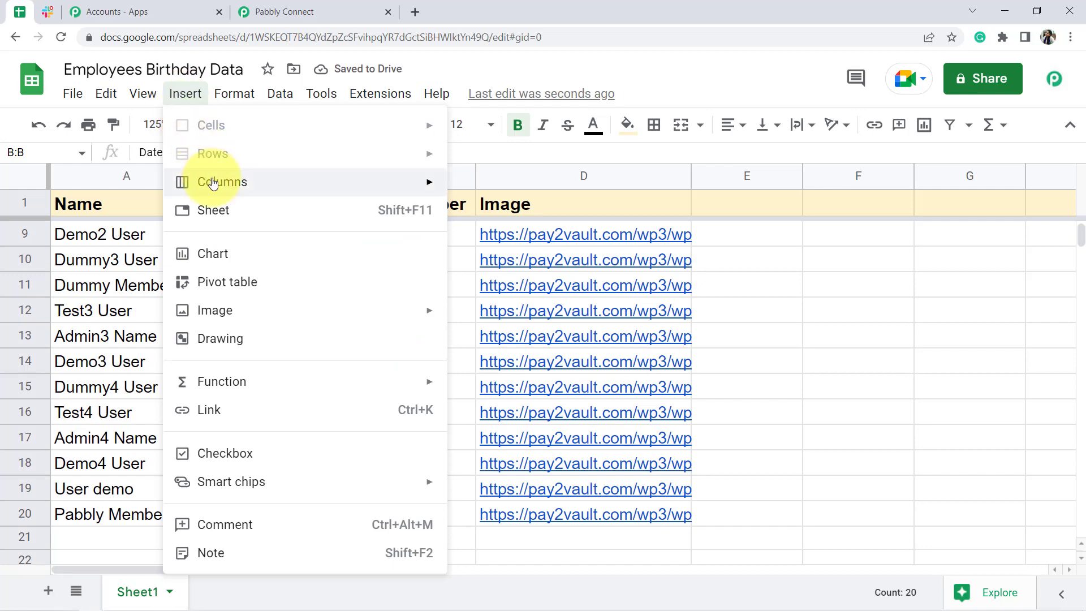
{"action": "mouse_move", "coordinate": [245, 180]}
{"action": "left_click", "coordinate": [470, 214]}
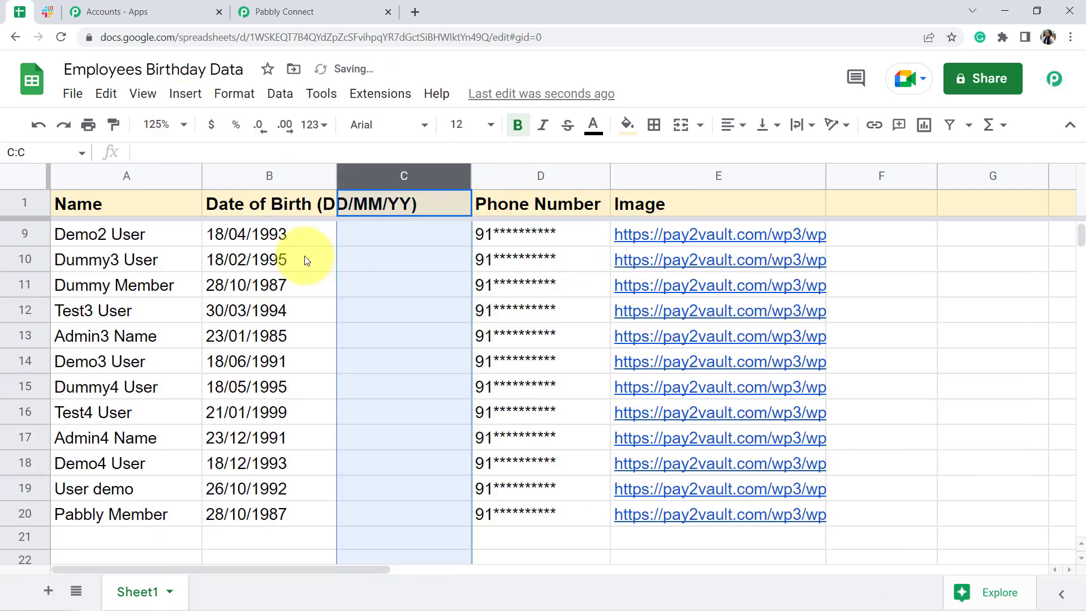
Step: Rename the Date of Birth header to "DOB (DD/MM/YY)" and widen its column to fit the text
{"action": "left_click", "coordinate": [293, 259]}
{"action": "left_click", "coordinate": [265, 207]}
{"action": "double_click", "coordinate": [220, 201]}
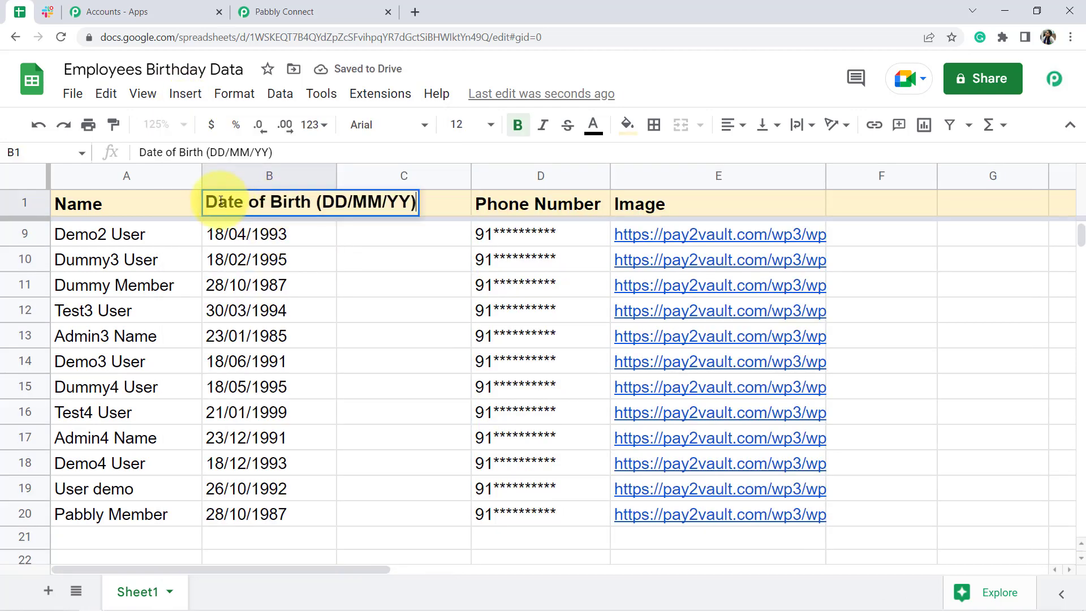
{"action": "left_click_drag", "start_coordinate": [220, 201], "coordinate": [313, 197]}
{"action": "type", "text": "IB"}
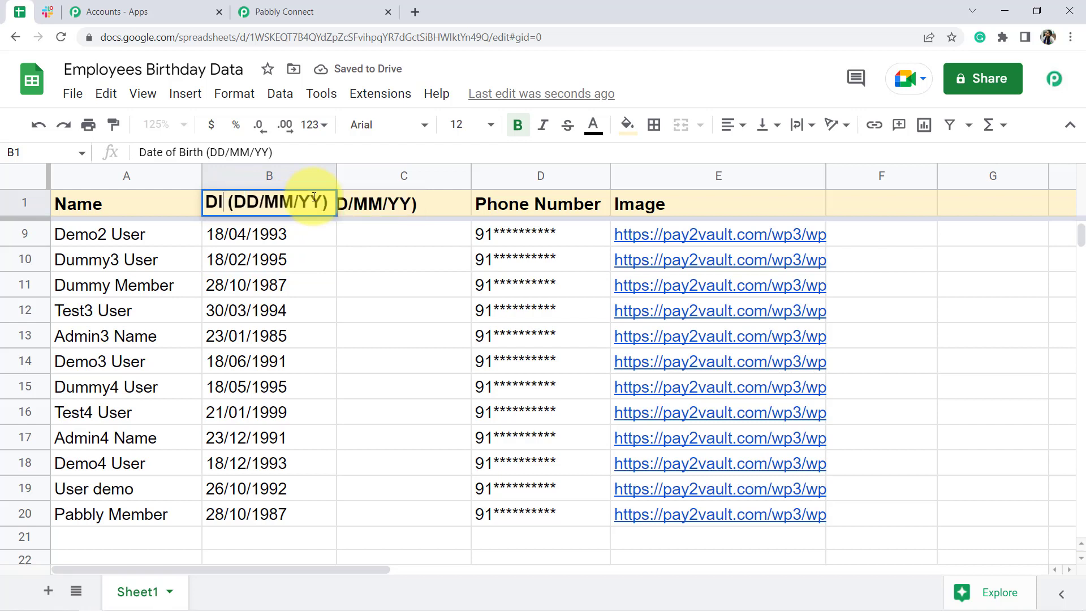
{"action": "key", "text": "BackSpace"}
{"action": "key", "text": "BackSpace"}
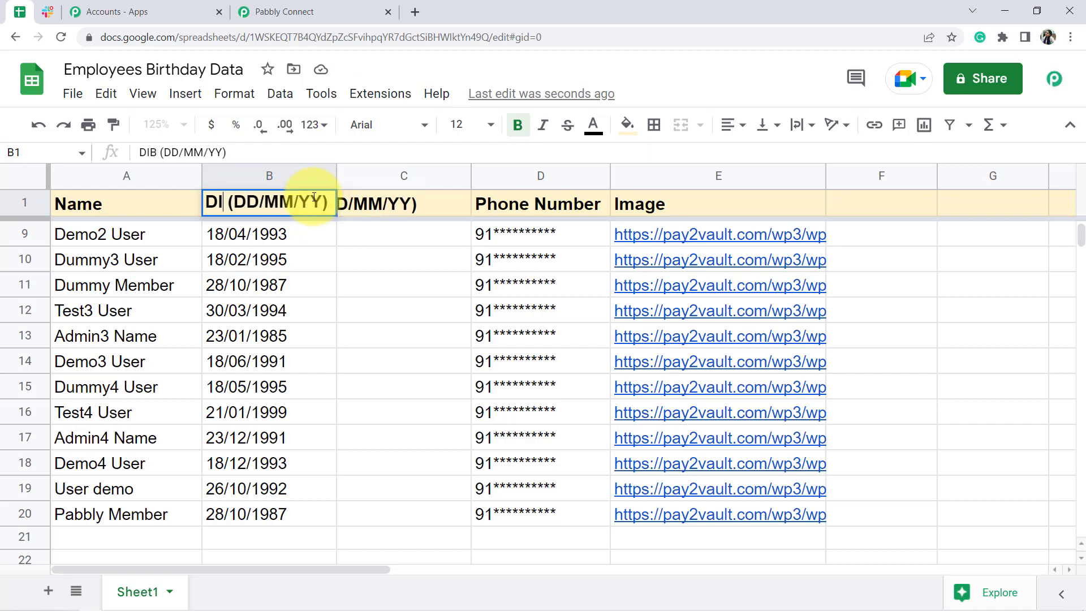
{"action": "type", "text": "OB"}
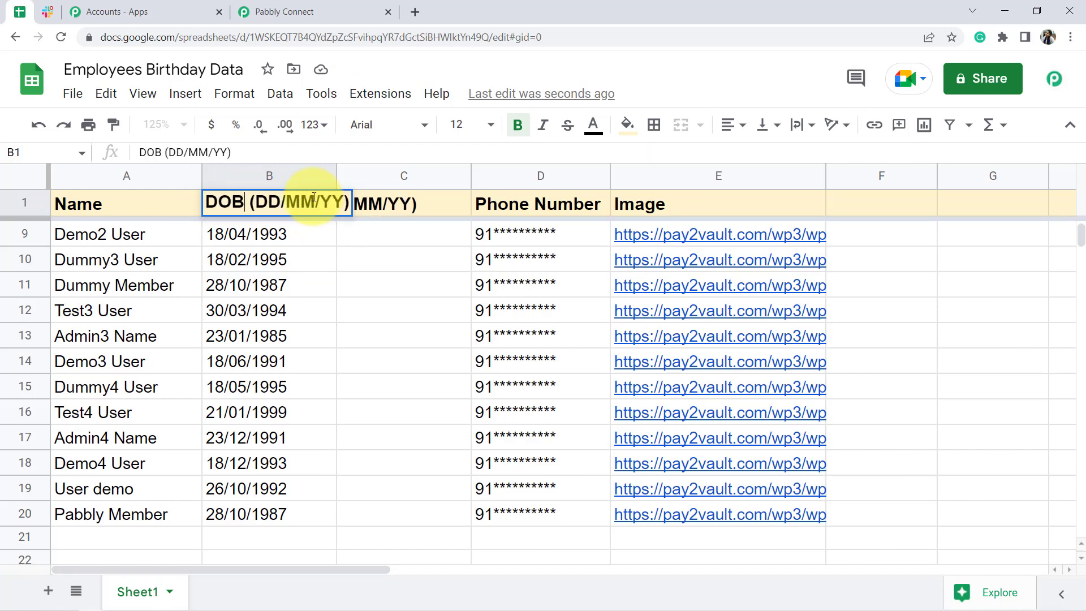
{"action": "key", "text": "Return"}
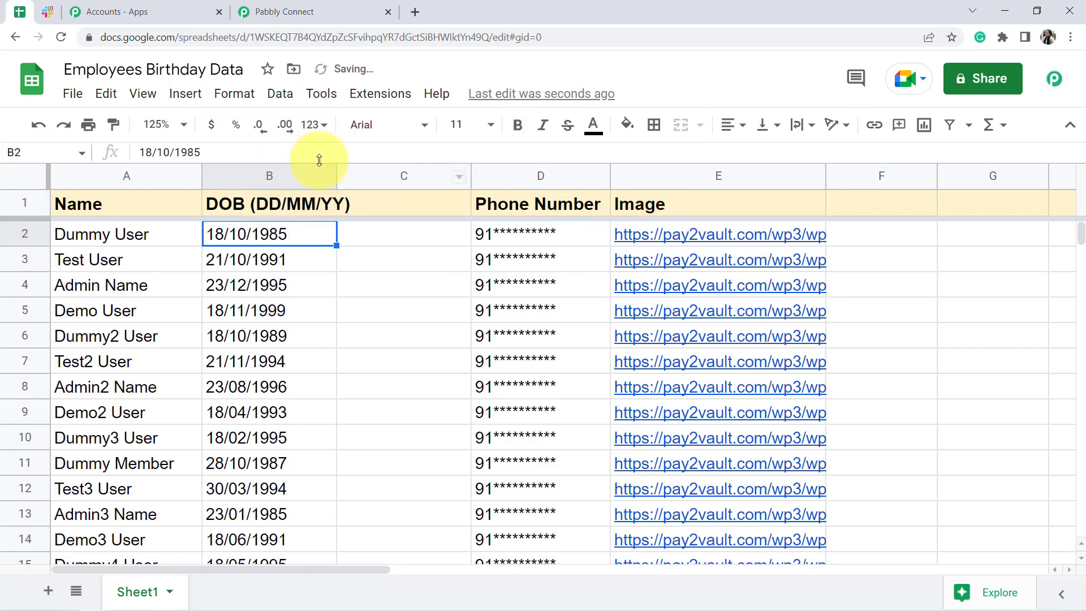
{"action": "left_click_drag", "start_coordinate": [335, 179], "coordinate": [354, 178]}
{"action": "left_click", "coordinate": [291, 346]}
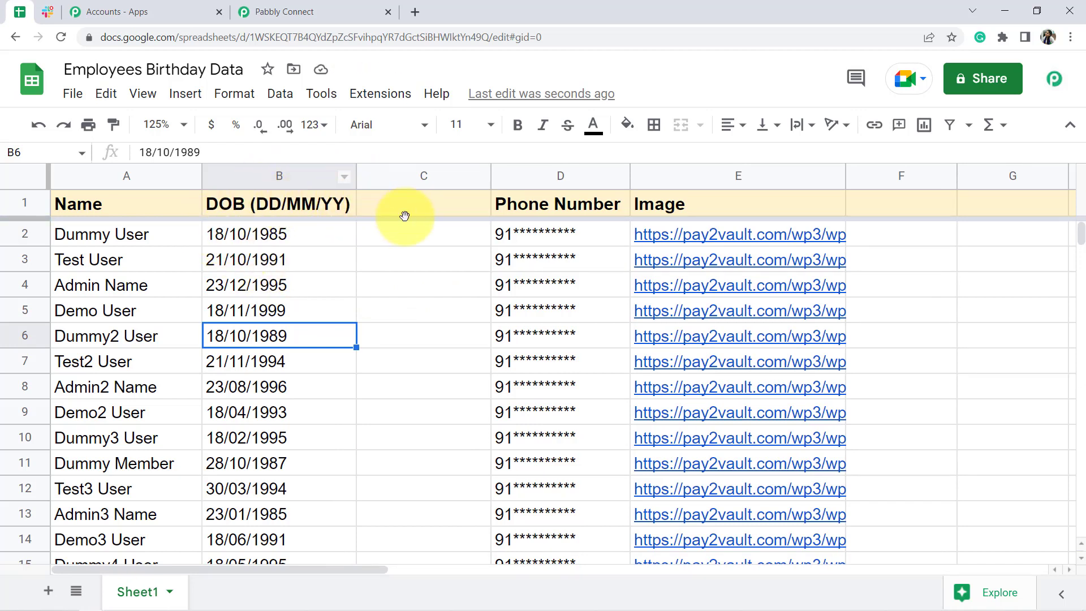
Step: Enter the formula =LEFT(B2,5) in cell C2 to extract the day and month of the birth date
{"action": "double_click", "coordinate": [418, 236]}
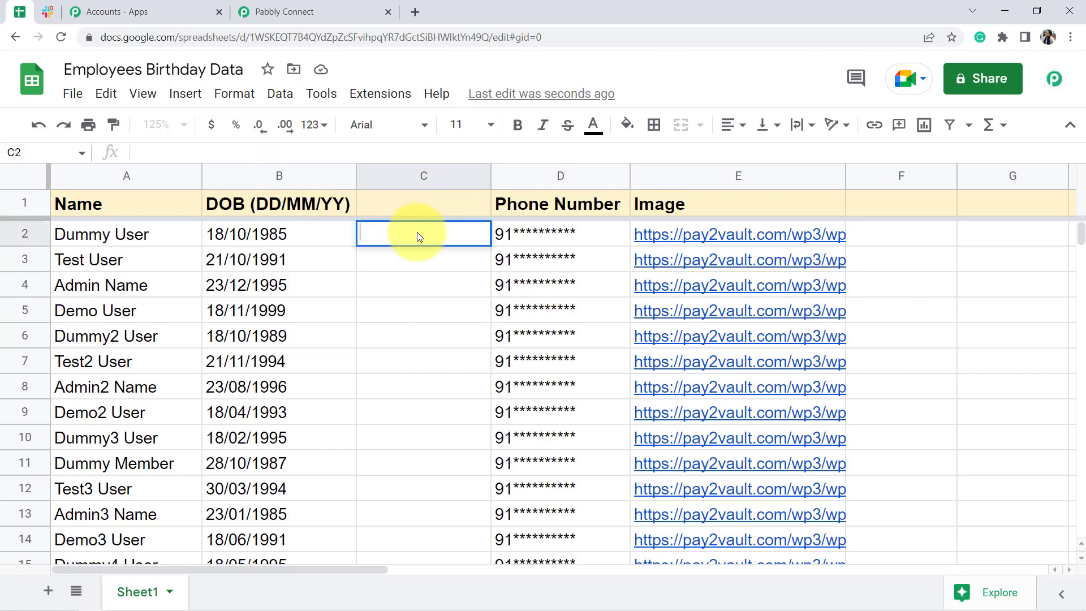
{"action": "type", "text": "="}
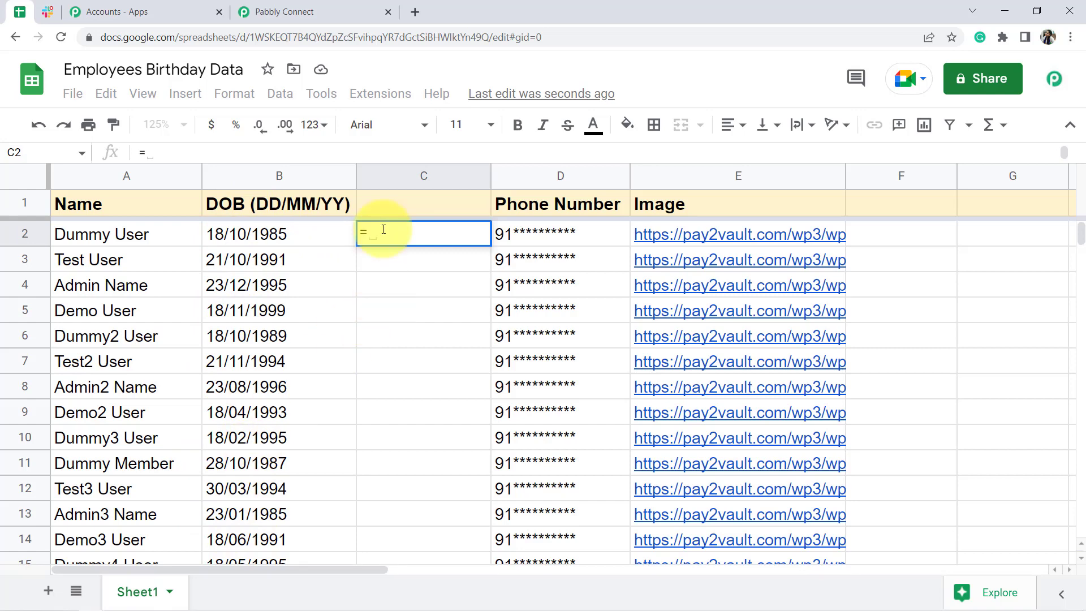
{"action": "type", "text": "LEFT("}
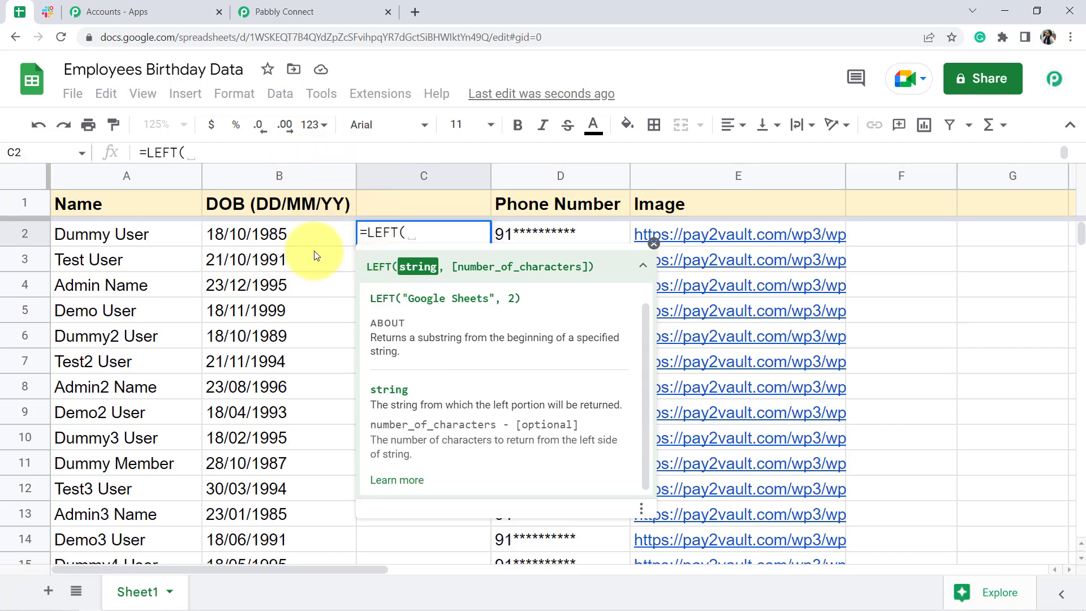
{"action": "left_click", "coordinate": [228, 239]}
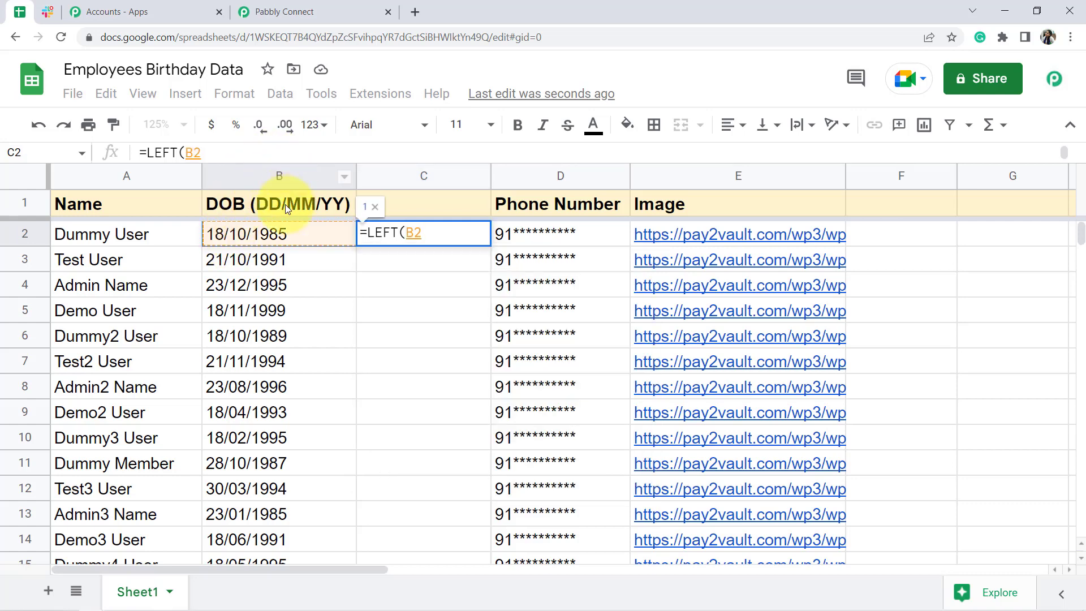
{"action": "type", "text": ","}
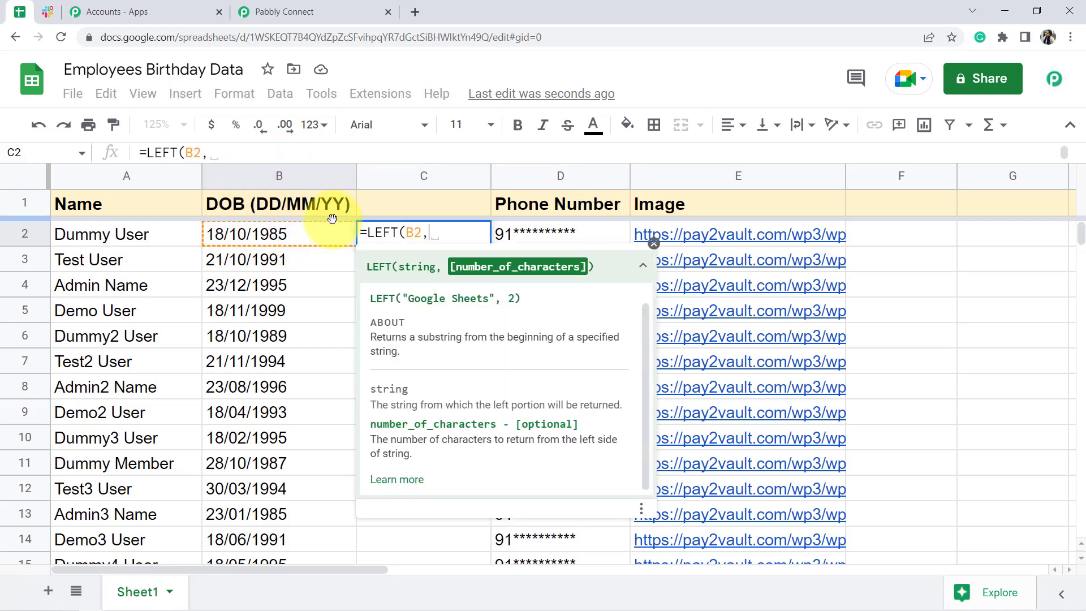
{"action": "type", "text": "5"}
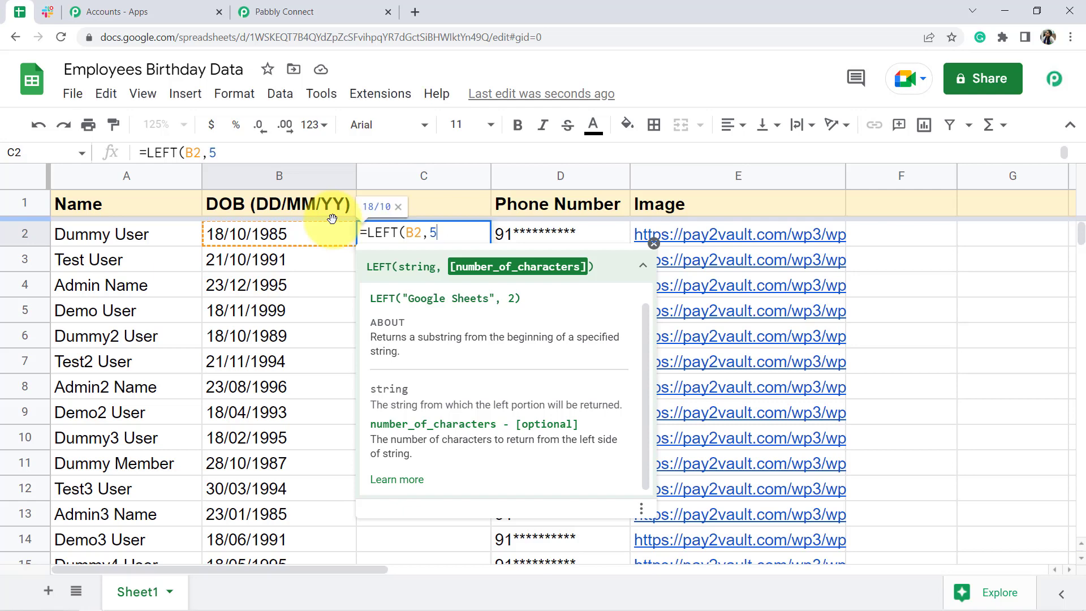
{"action": "type", "text": ")"}
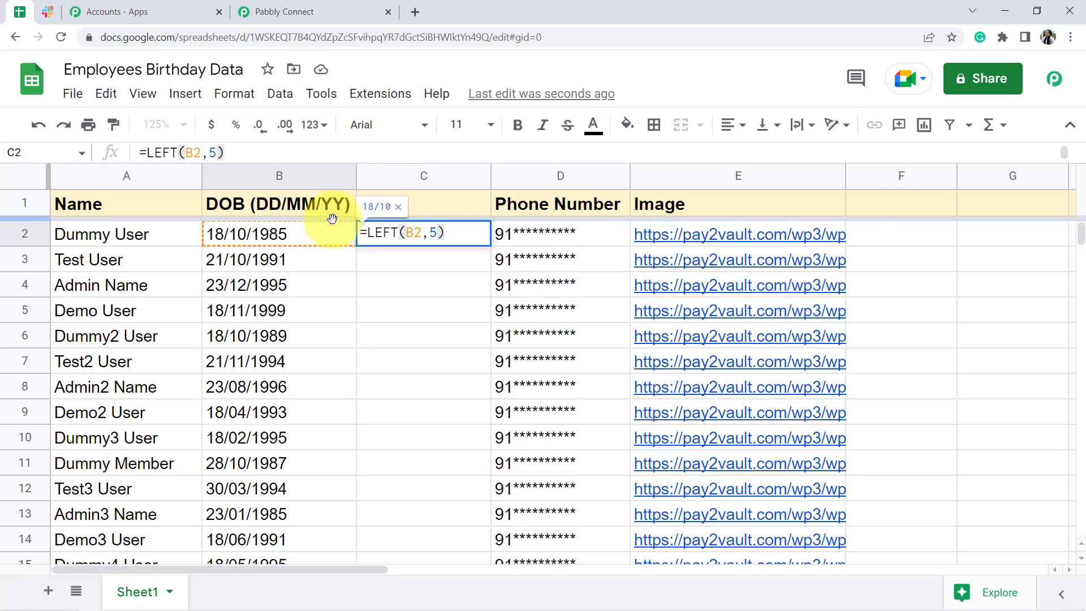
{"action": "key", "text": "Return"}
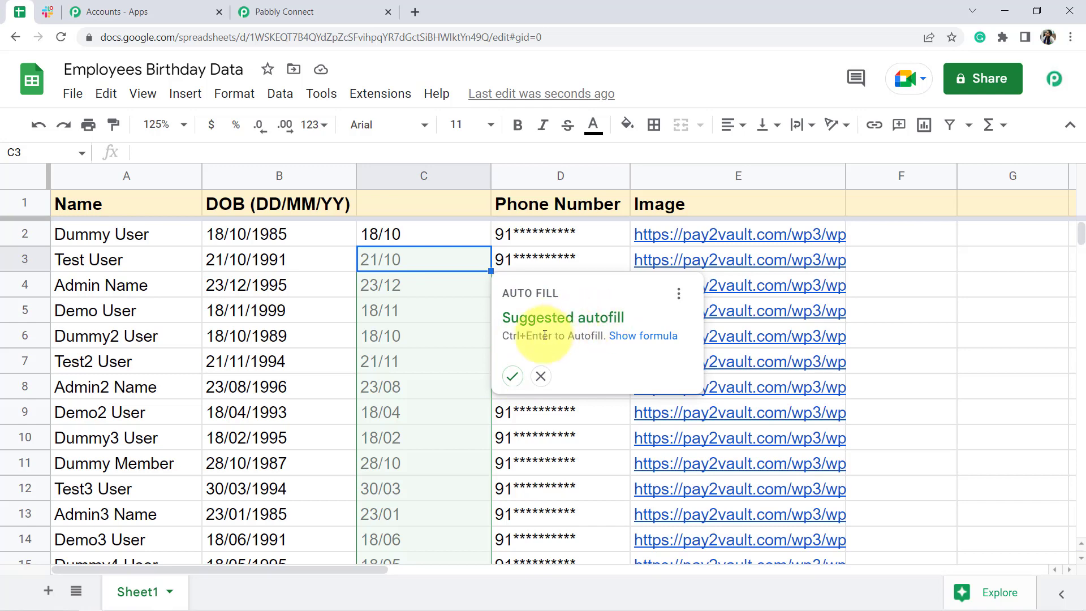
Step: Accept the suggested autofill to apply the LEFT formula to the remaining rows of column C
{"action": "left_click", "coordinate": [513, 377]}
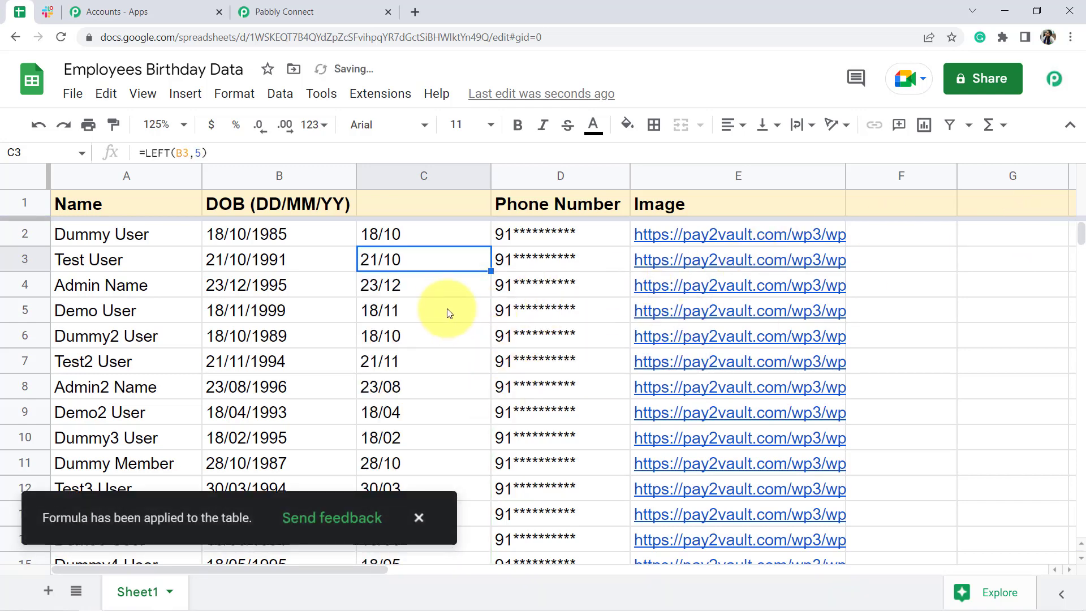
{"action": "left_click_drag", "start_coordinate": [432, 294], "coordinate": [432, 340]}
{"action": "left_click_drag", "start_coordinate": [432, 389], "coordinate": [428, 586]}
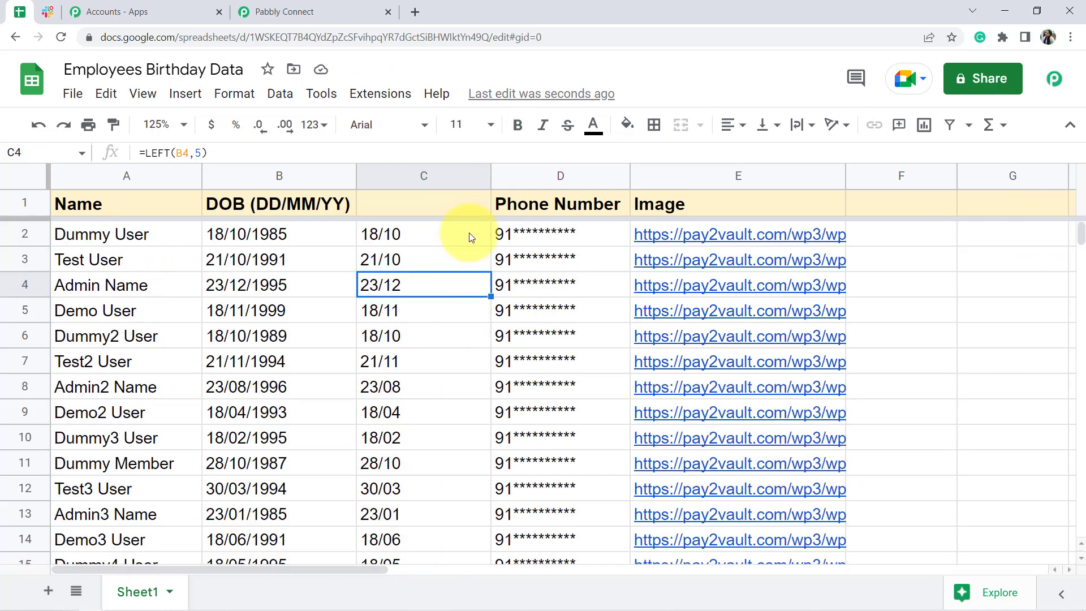
Step: Enter "DD/MM (DOB)" as the header of the new column C
{"action": "double_click", "coordinate": [382, 210]}
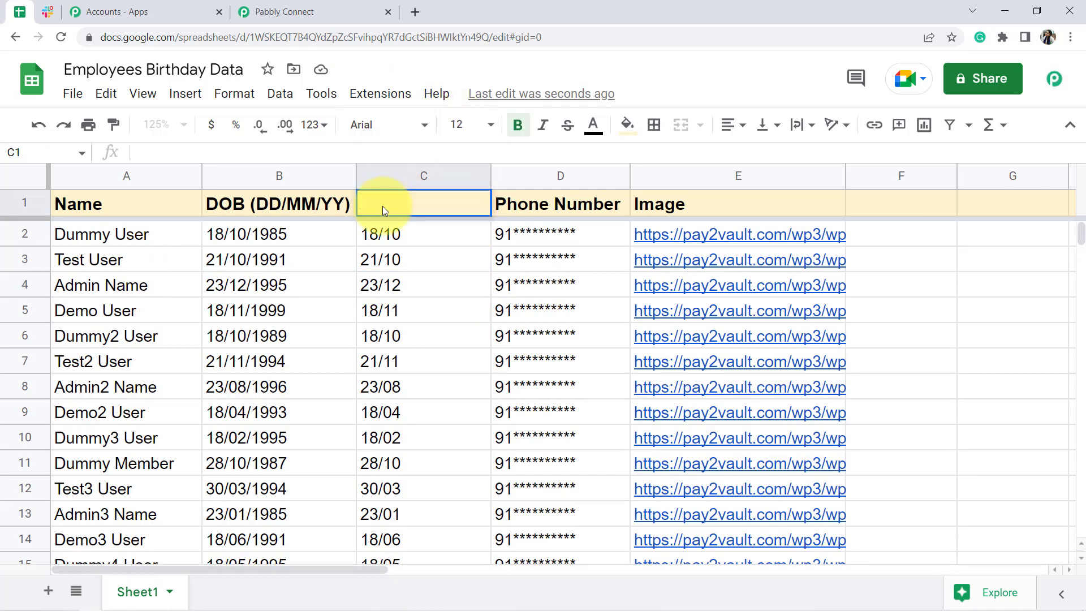
{"action": "type", "text": "DD/MM ()"}
{"action": "key", "text": "Left"}
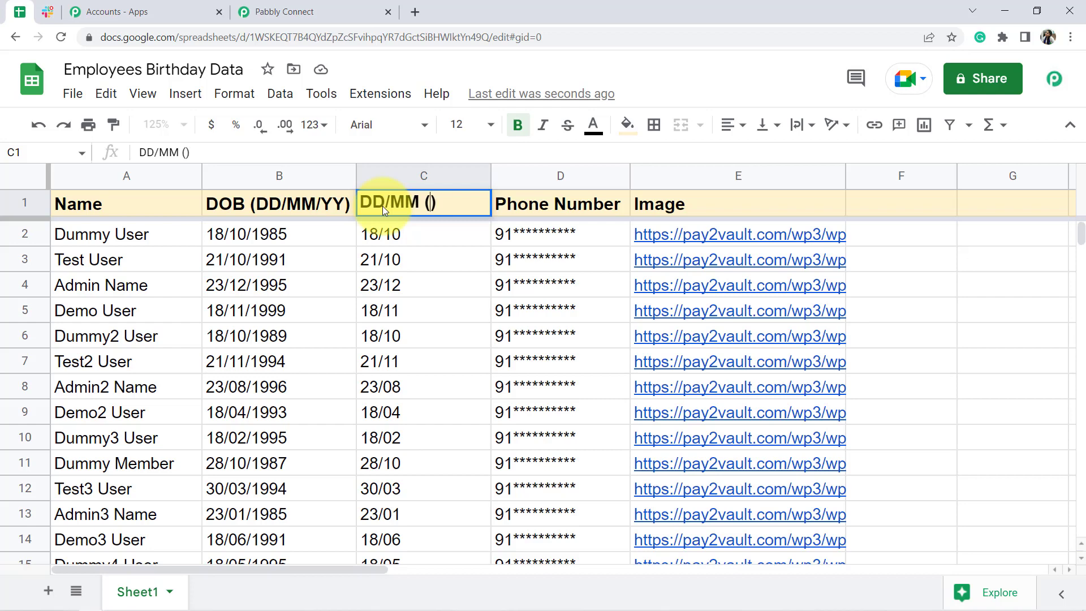
{"action": "type", "text": "DOBH"}
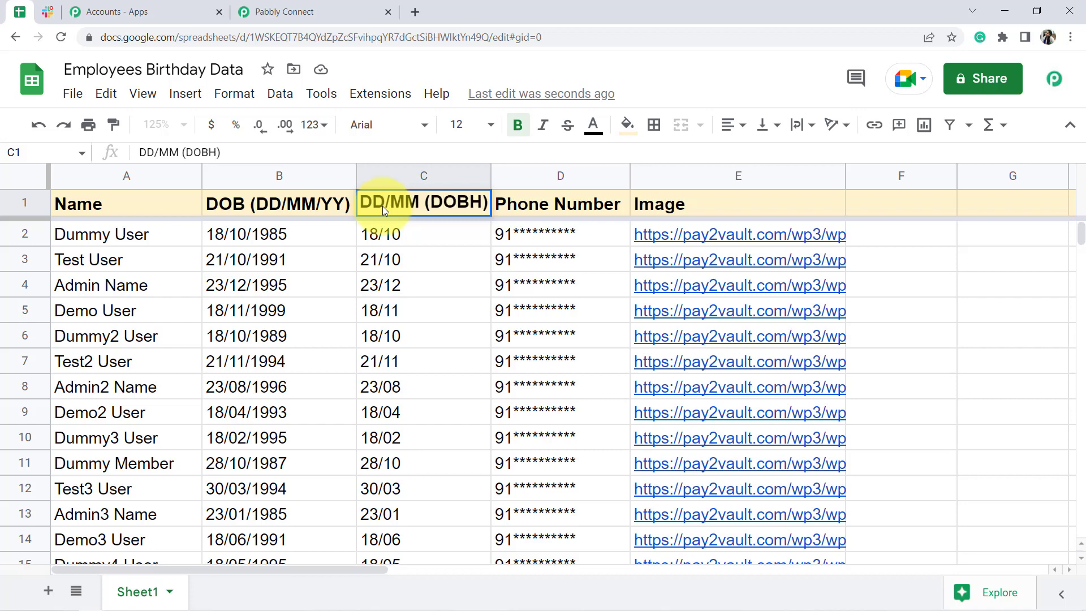
{"action": "key", "text": "BackSpace"}
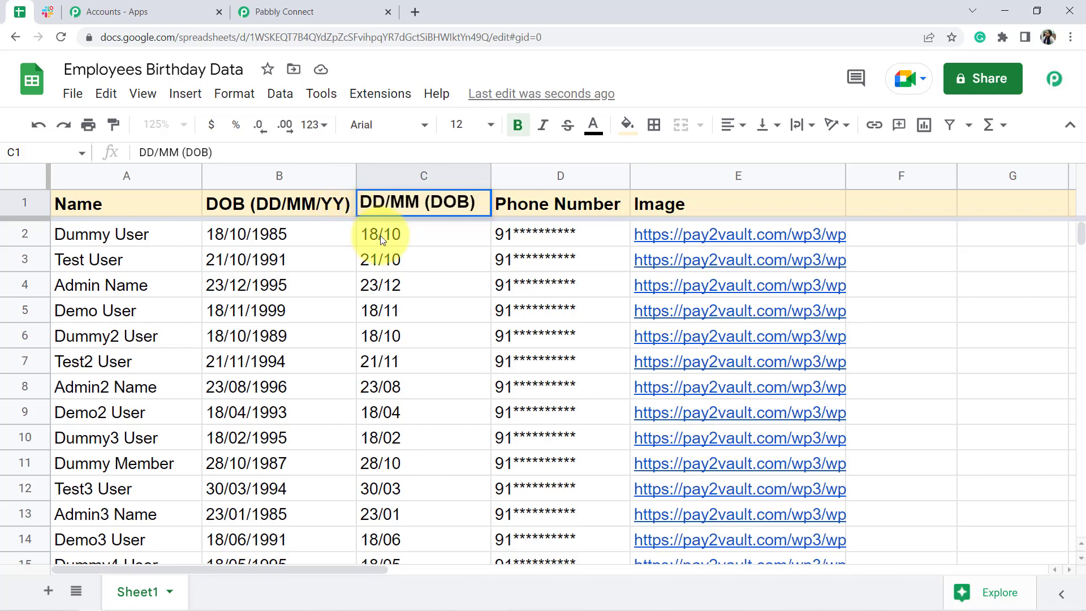
{"action": "left_click", "coordinate": [380, 235]}
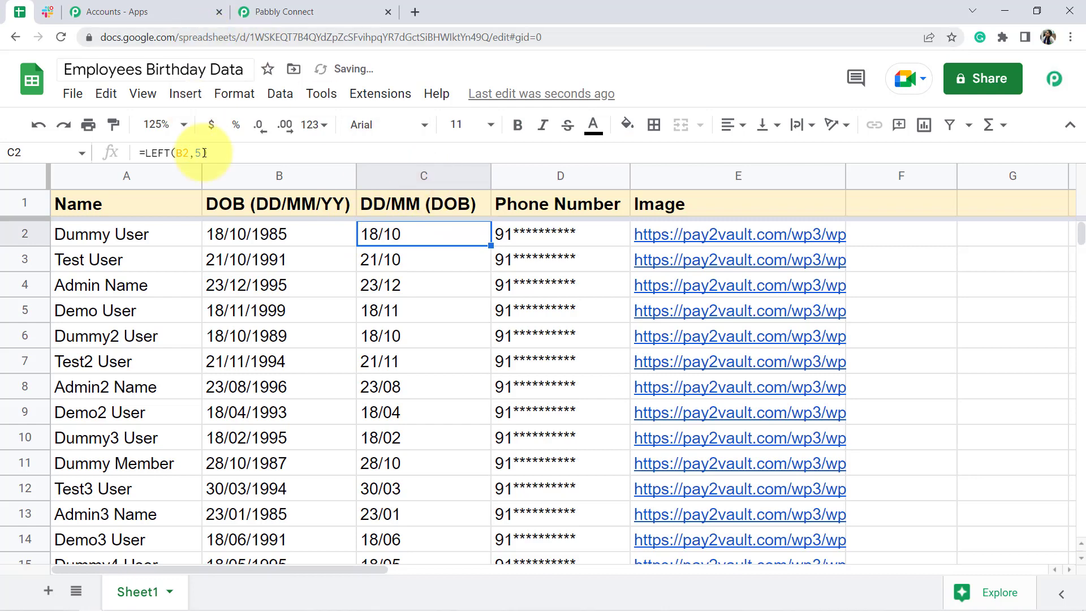
Step: Back in Pabbly Connect, add an action step after the date formatter and choose Text Formatter by Pabbly as its app
{"action": "left_click", "coordinate": [274, 11]}
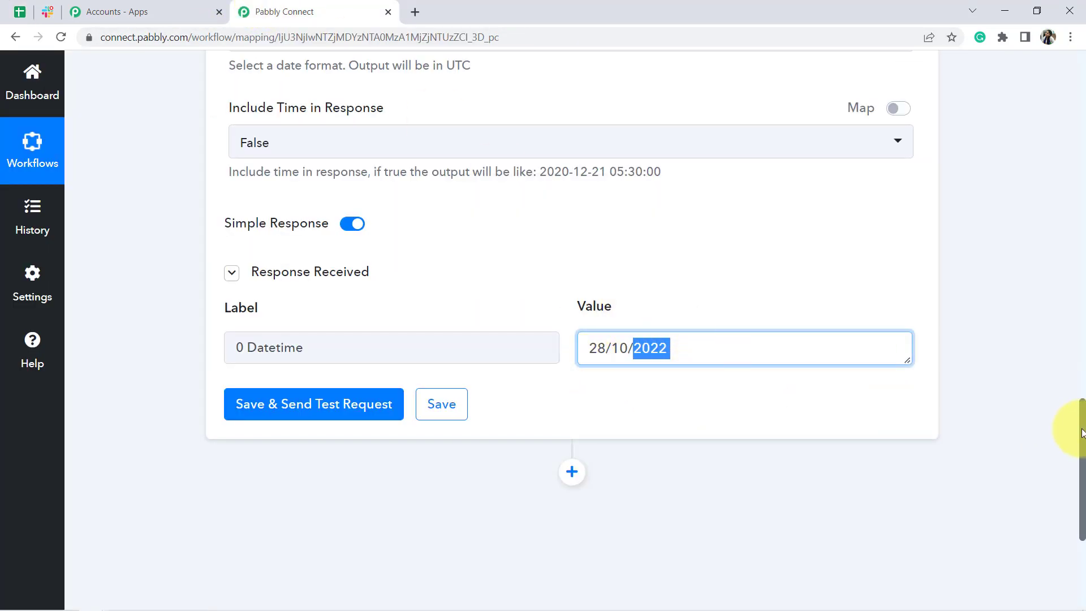
{"action": "left_click_drag", "start_coordinate": [1081, 421], "coordinate": [1081, 475]}
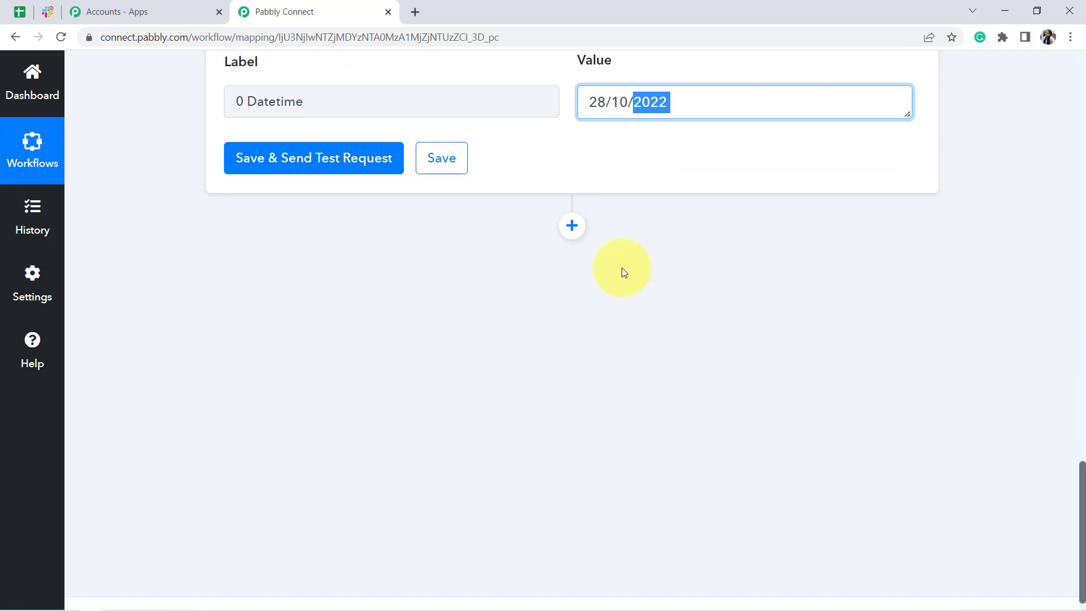
{"action": "left_click", "coordinate": [572, 226]}
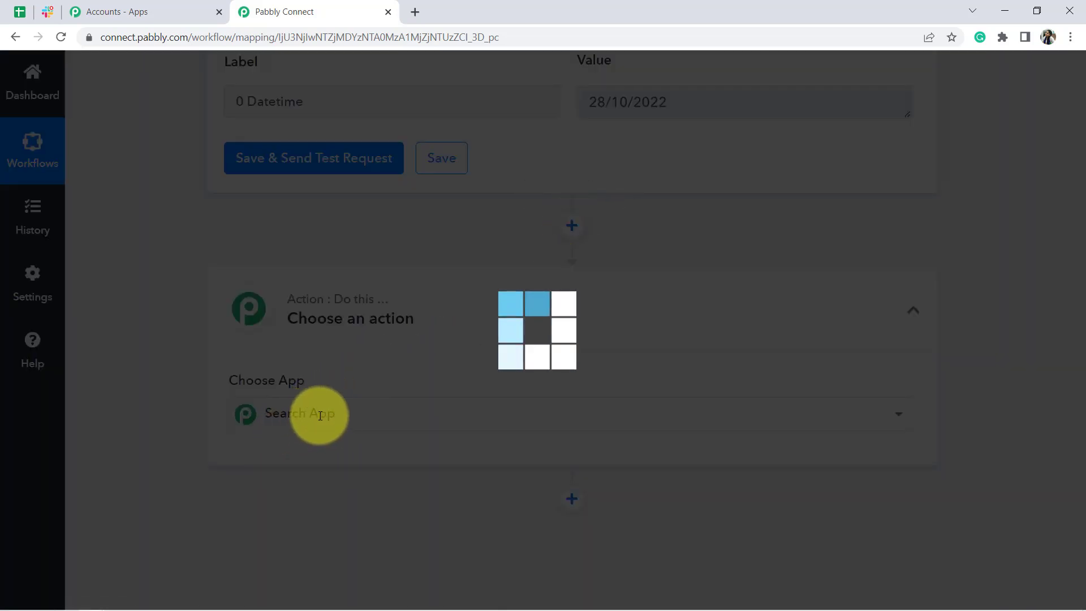
{"action": "left_click", "coordinate": [320, 416]}
{"action": "type", "text": "text"}
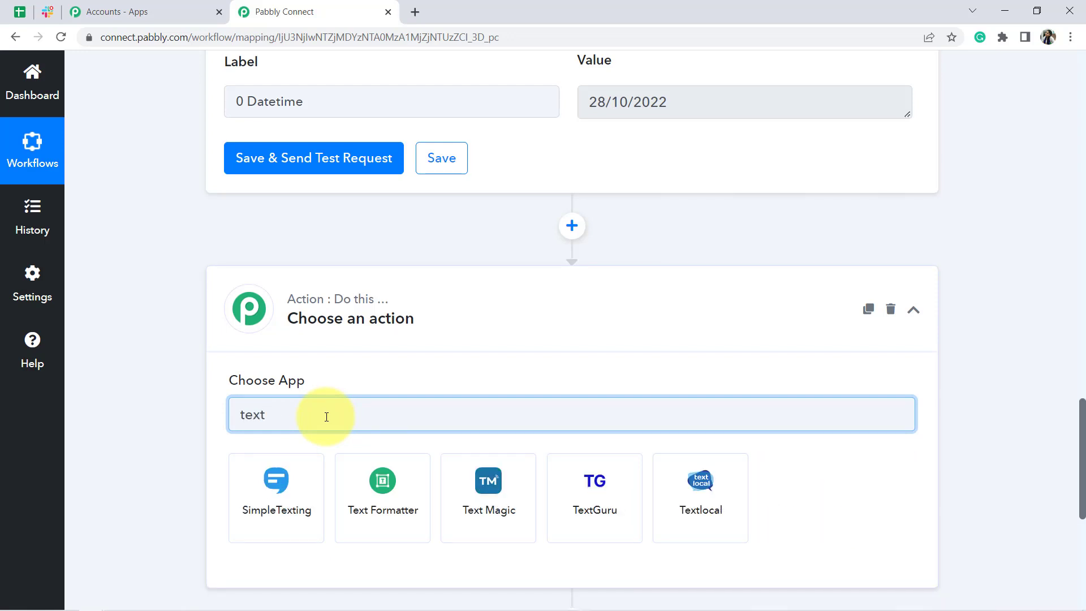
{"action": "left_click", "coordinate": [381, 491]}
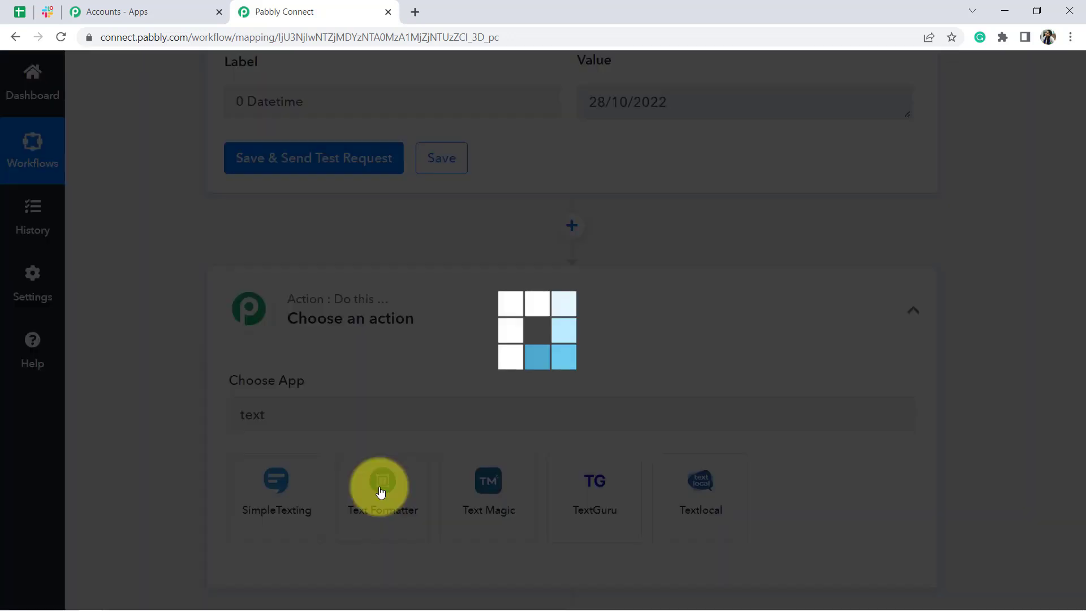
{"action": "scroll", "coordinate": [339, 419], "scroll_direction": "down", "scroll_amount": 3}
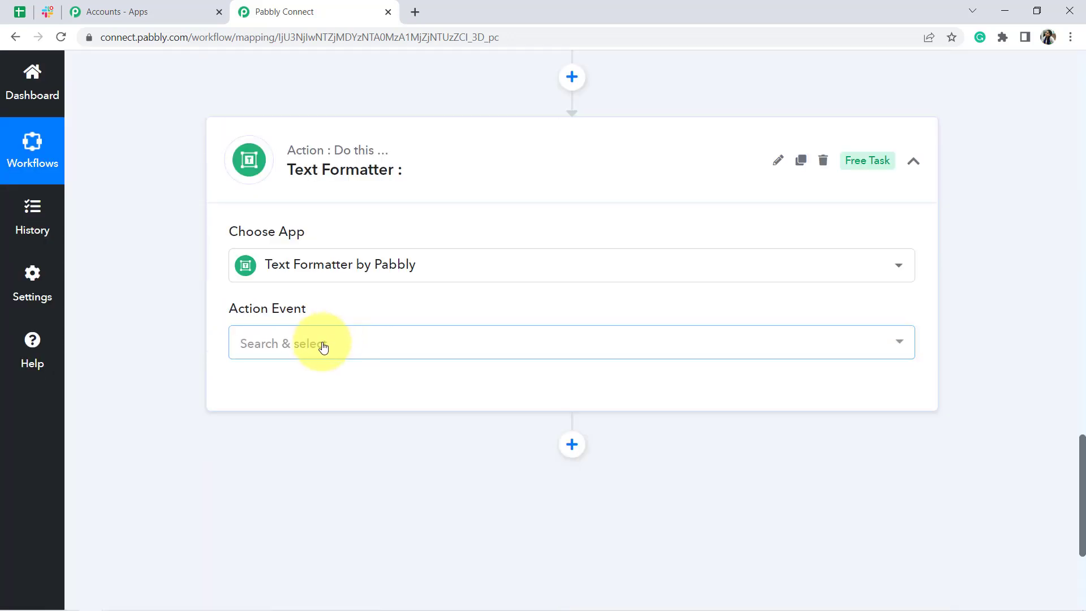
Step: Set the Text Formatter's action event to Split Text and connect it
{"action": "left_click", "coordinate": [316, 344]}
{"action": "type", "text": "spli"}
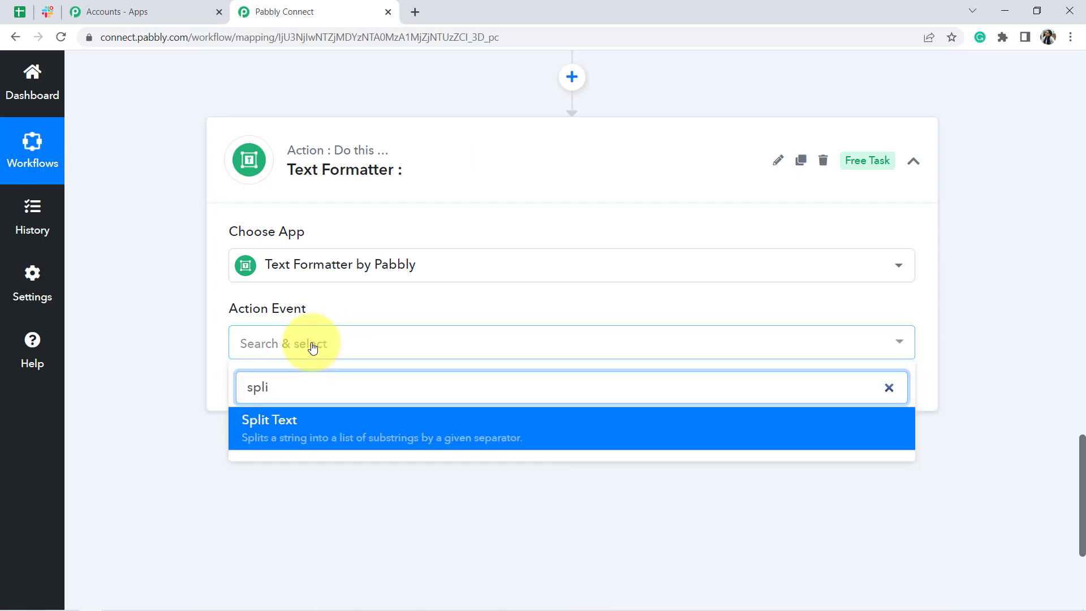
{"action": "left_click", "coordinate": [281, 436]}
{"action": "left_click", "coordinate": [246, 400]}
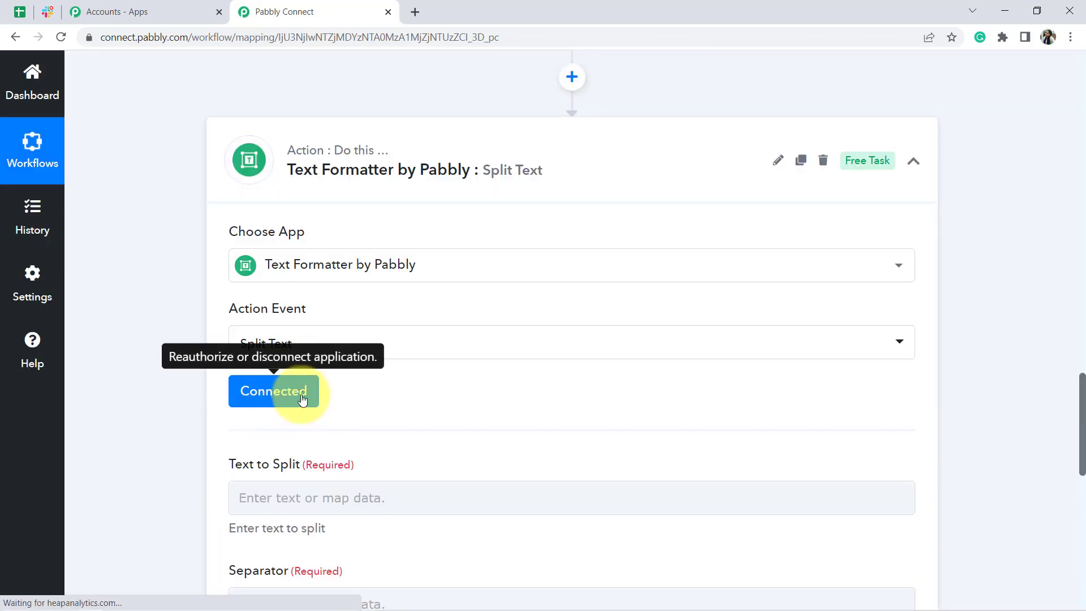
Step: Map the Datetime value from the Current Date formatter step as the Text to Split
{"action": "scroll", "coordinate": [1084, 404], "scroll_direction": "down", "scroll_amount": 4}
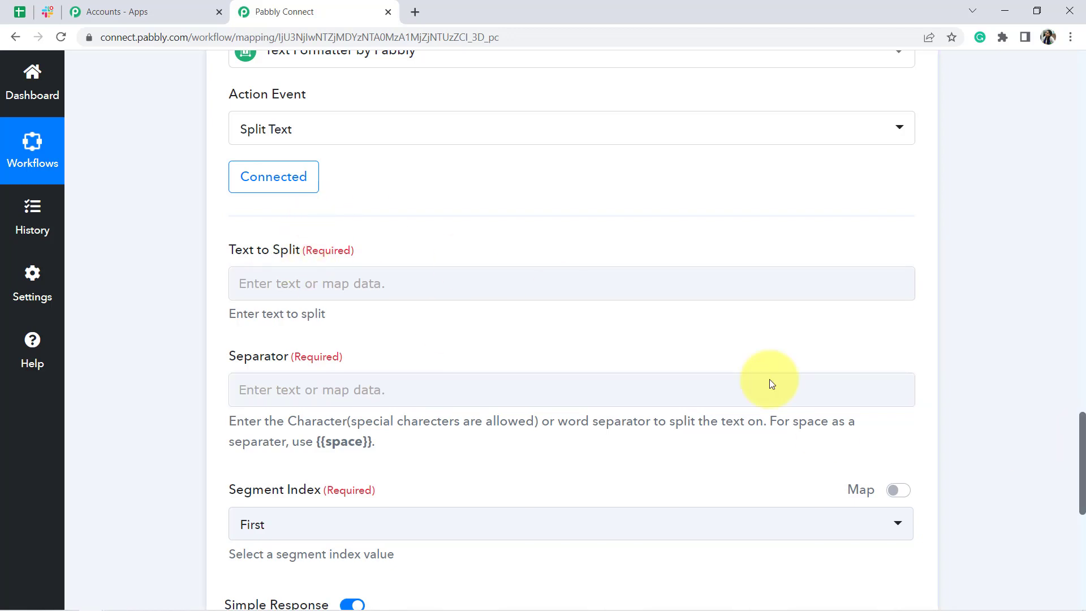
{"action": "mouse_move", "coordinate": [1081, 474]}
{"action": "left_mouse_down"}
{"action": "mouse_move", "coordinate": [1079, 381]}
{"action": "mouse_move", "coordinate": [1069, 467]}
{"action": "left_mouse_up"}
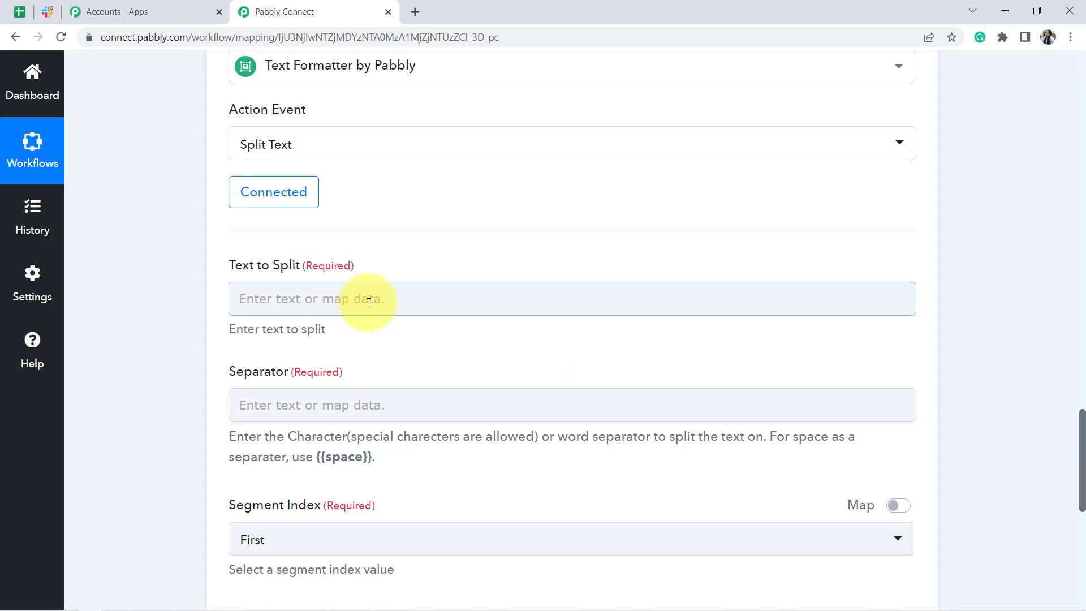
{"action": "left_click", "coordinate": [348, 303]}
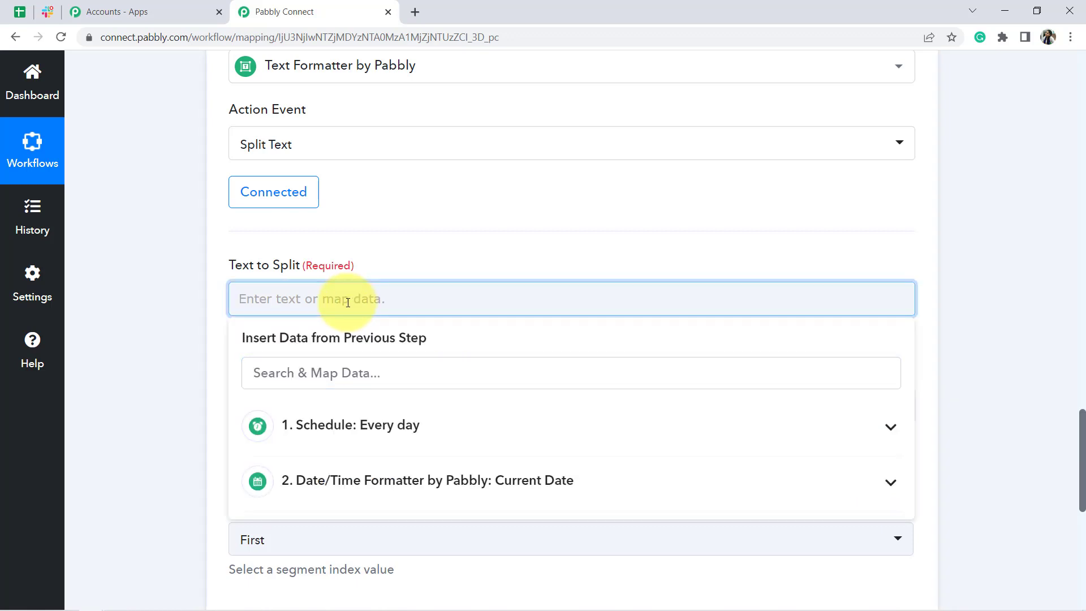
{"action": "left_click", "coordinate": [400, 481]}
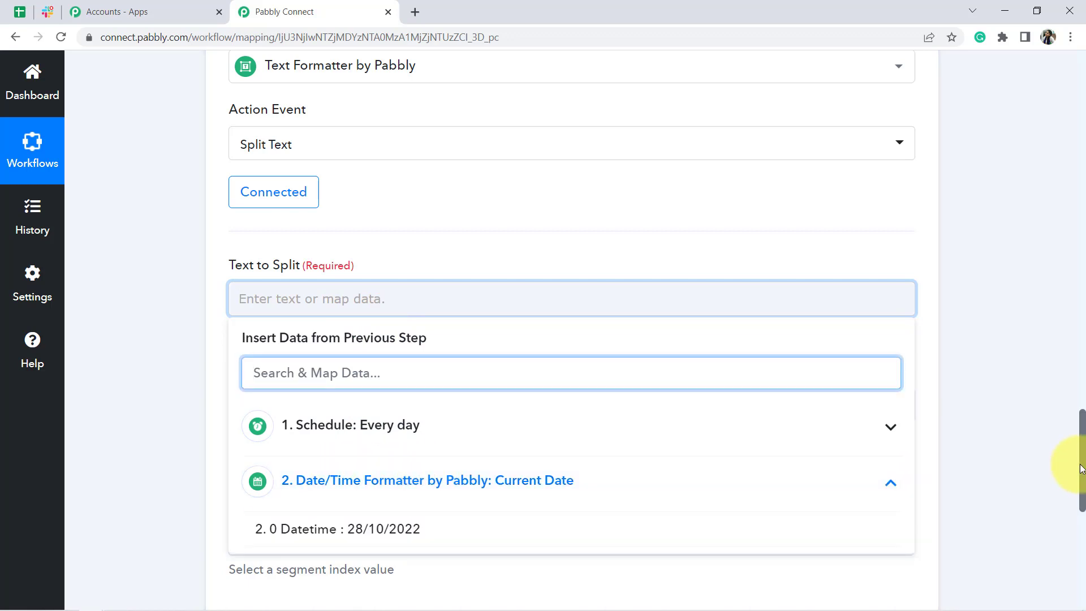
{"action": "scroll", "coordinate": [1082, 468], "scroll_direction": "down", "scroll_amount": 2}
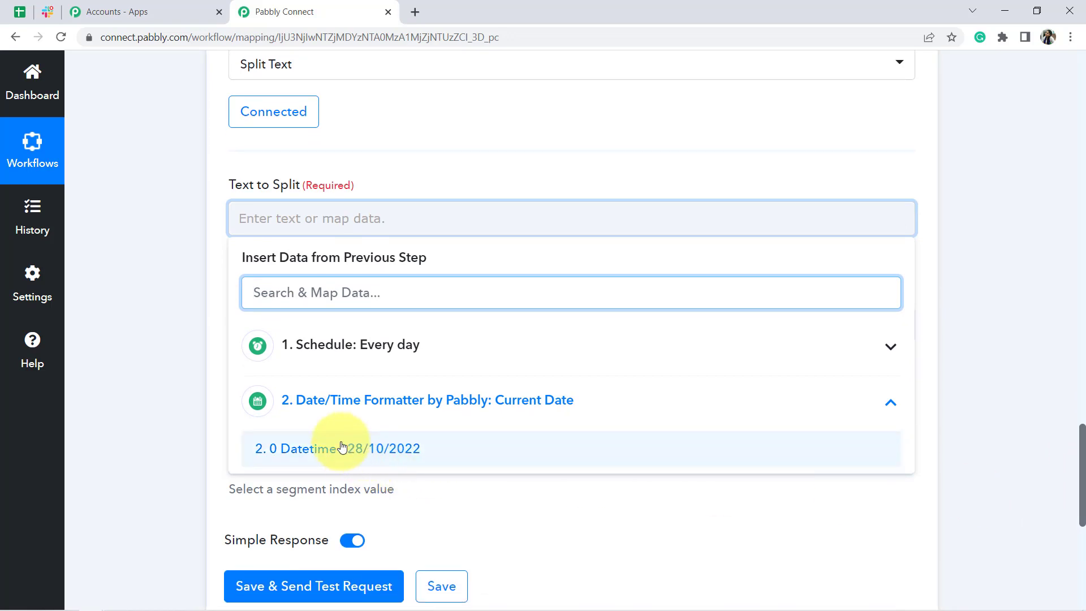
{"action": "left_click", "coordinate": [343, 448]}
{"action": "left_click", "coordinate": [178, 263]}
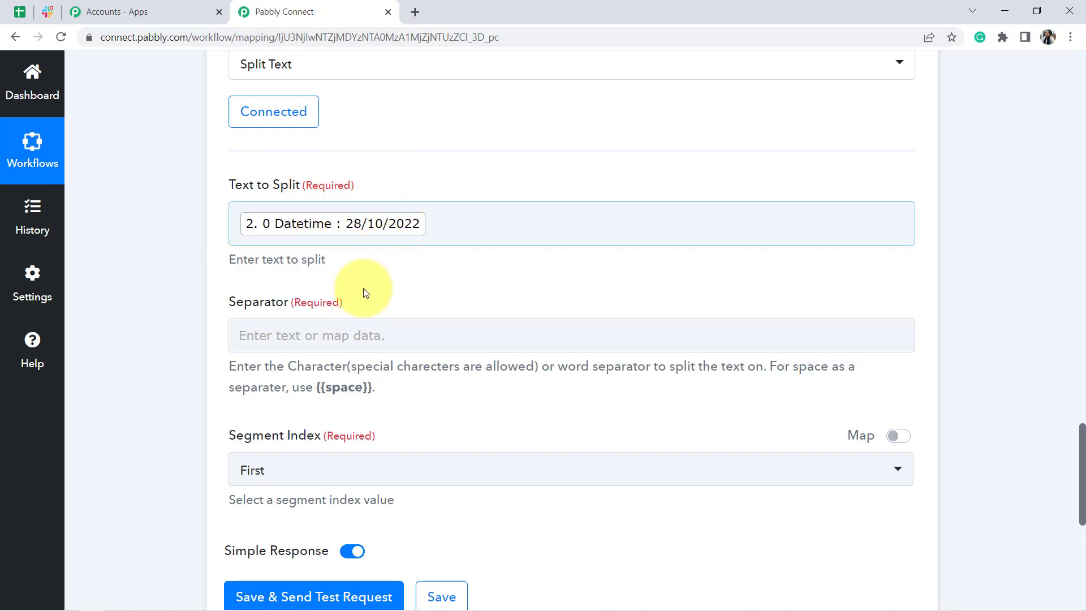
Step: Set the separator to "/" and the segment index to All, and save the step with a test request
{"action": "left_click_drag", "start_coordinate": [246, 305], "coordinate": [309, 307]}
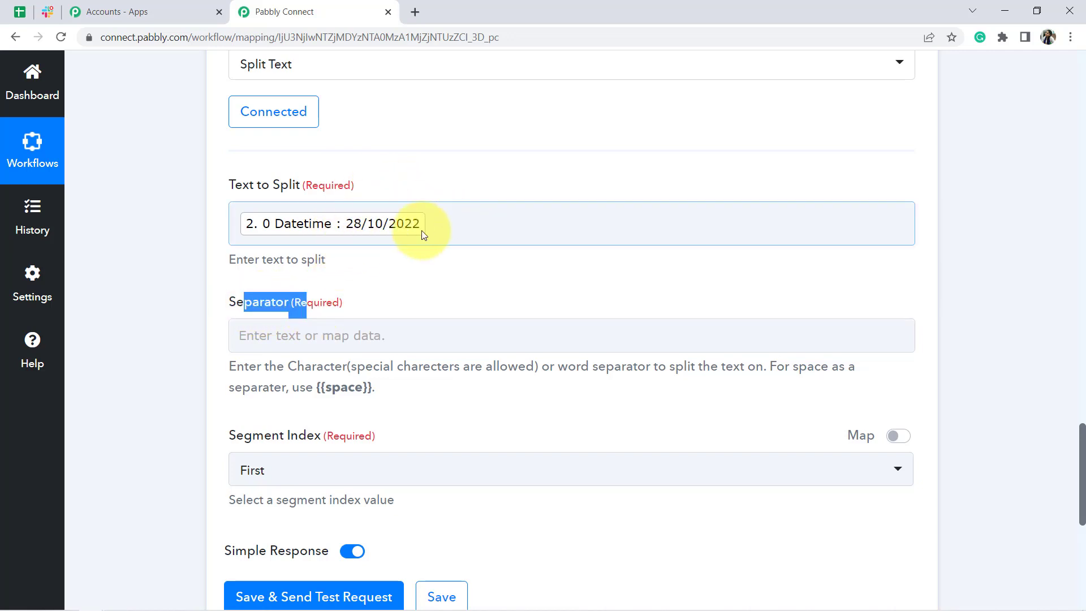
{"action": "left_click", "coordinate": [290, 334]}
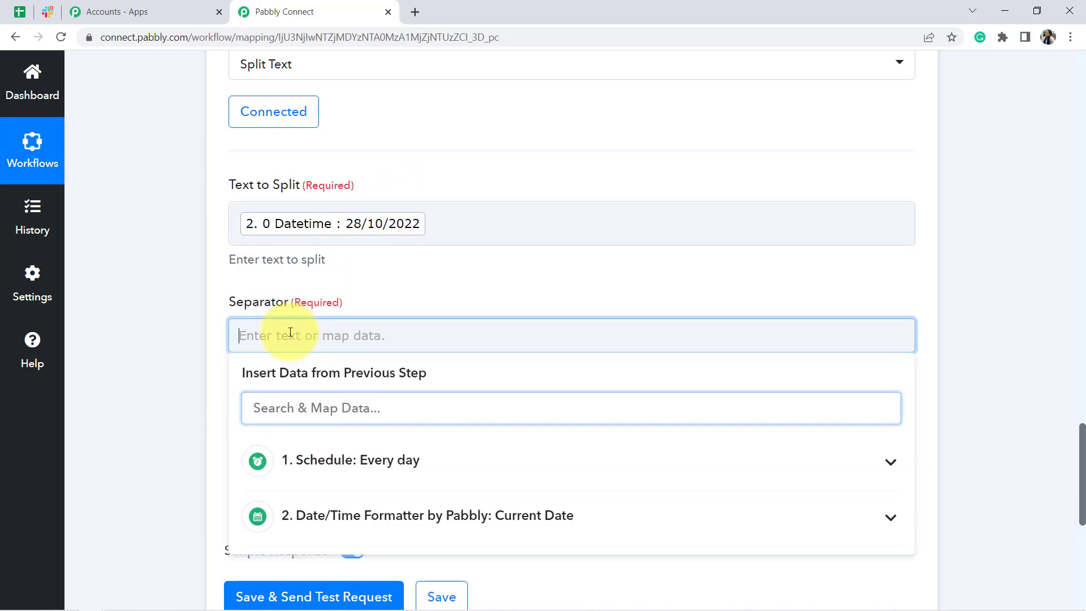
{"action": "left_click", "coordinate": [219, 399]}
{"action": "left_click_drag", "start_coordinate": [239, 434], "coordinate": [329, 432]}
{"action": "left_click", "coordinate": [283, 472]}
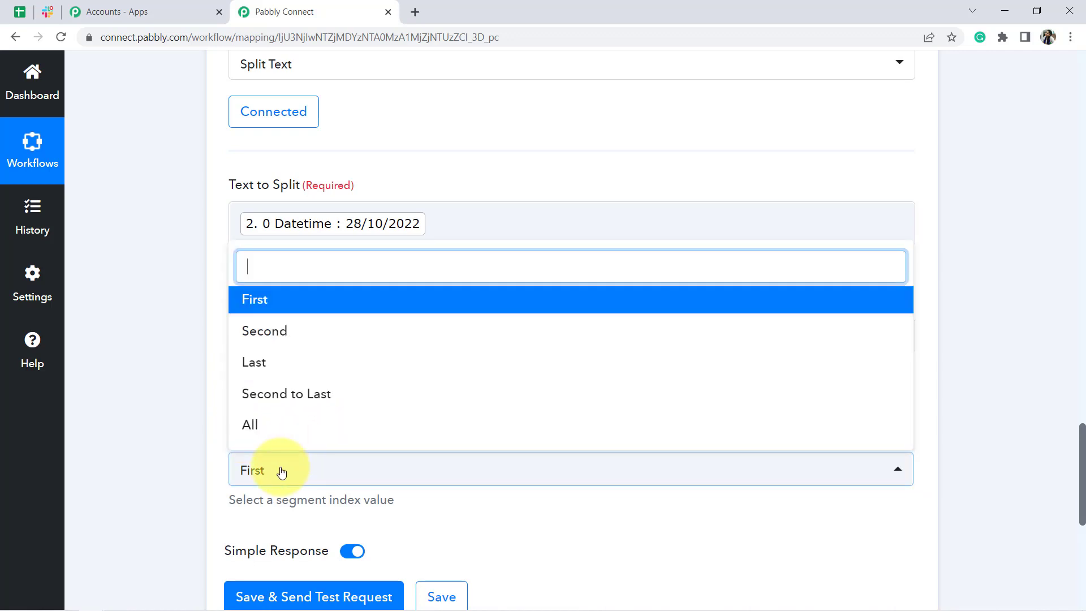
{"action": "left_click", "coordinate": [264, 435]}
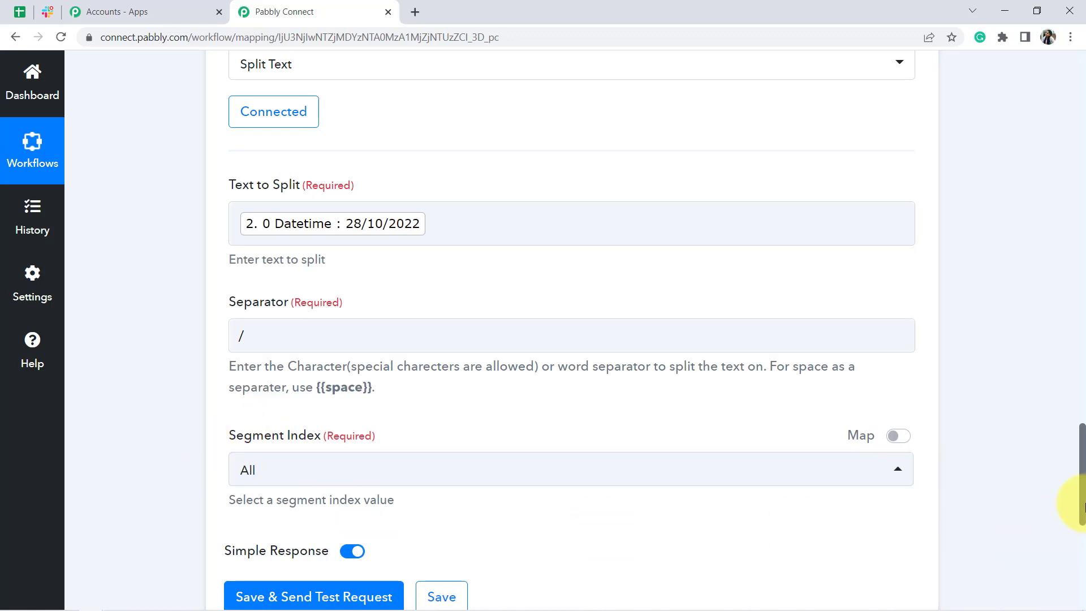
{"action": "left_click_drag", "start_coordinate": [1081, 504], "coordinate": [1081, 528]}
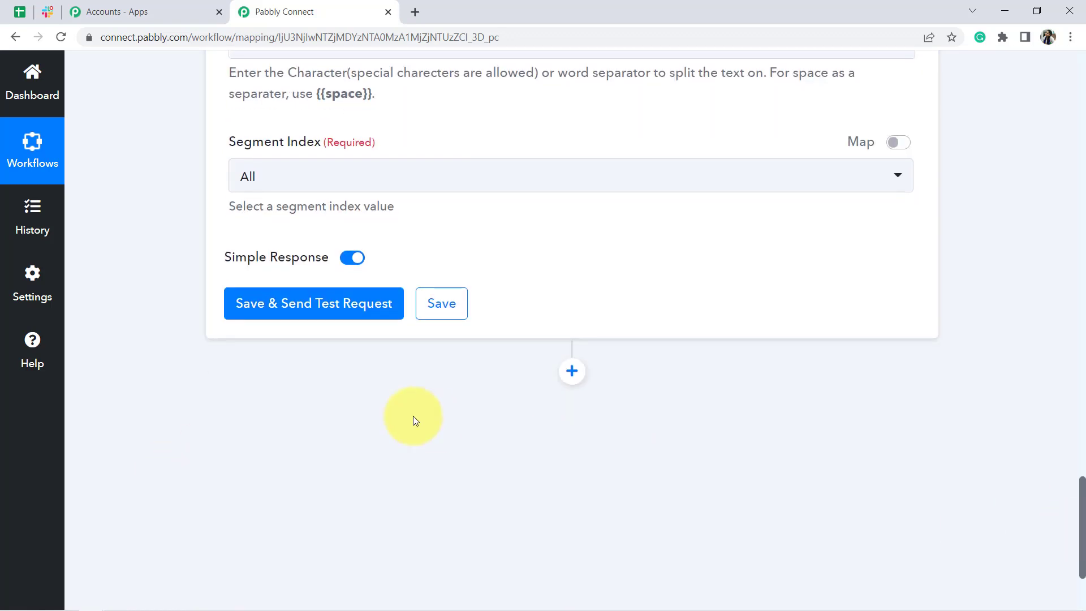
{"action": "left_click", "coordinate": [311, 306]}
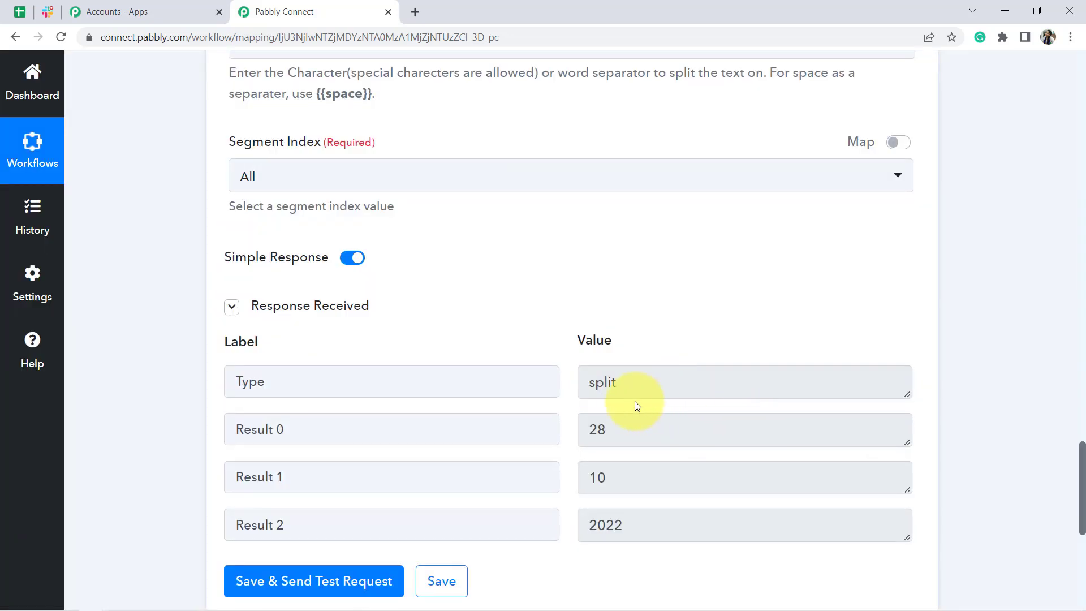
Step: Examine the split day, month and year results and compare them with the DD/MM (DOB) column in Google Sheets
{"action": "left_click_drag", "start_coordinate": [620, 431], "coordinate": [573, 427]}
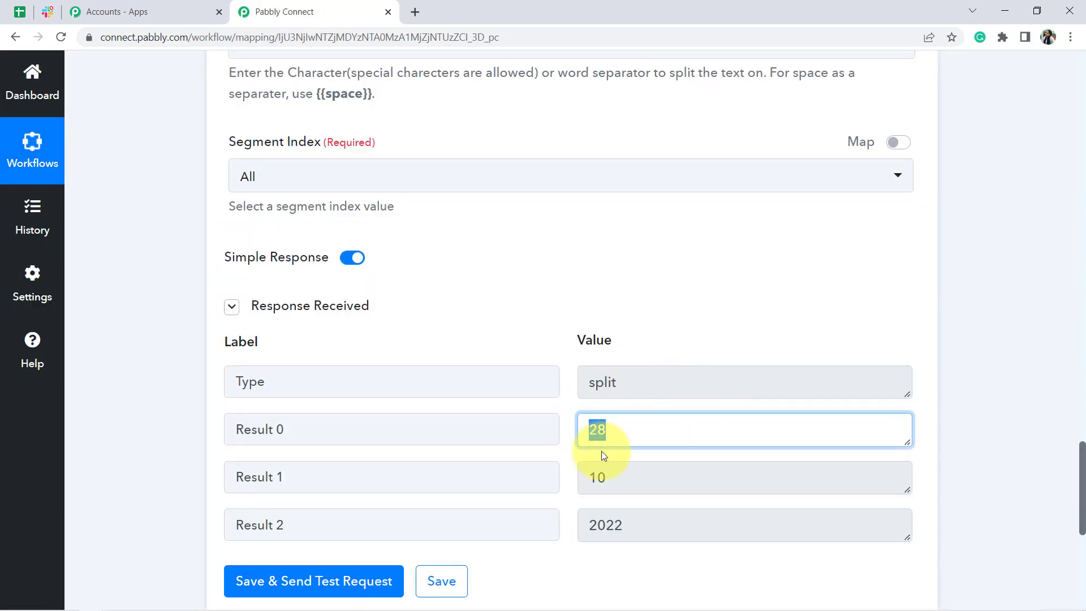
{"action": "left_click_drag", "start_coordinate": [613, 478], "coordinate": [572, 478]}
{"action": "left_click_drag", "start_coordinate": [619, 520], "coordinate": [574, 526]}
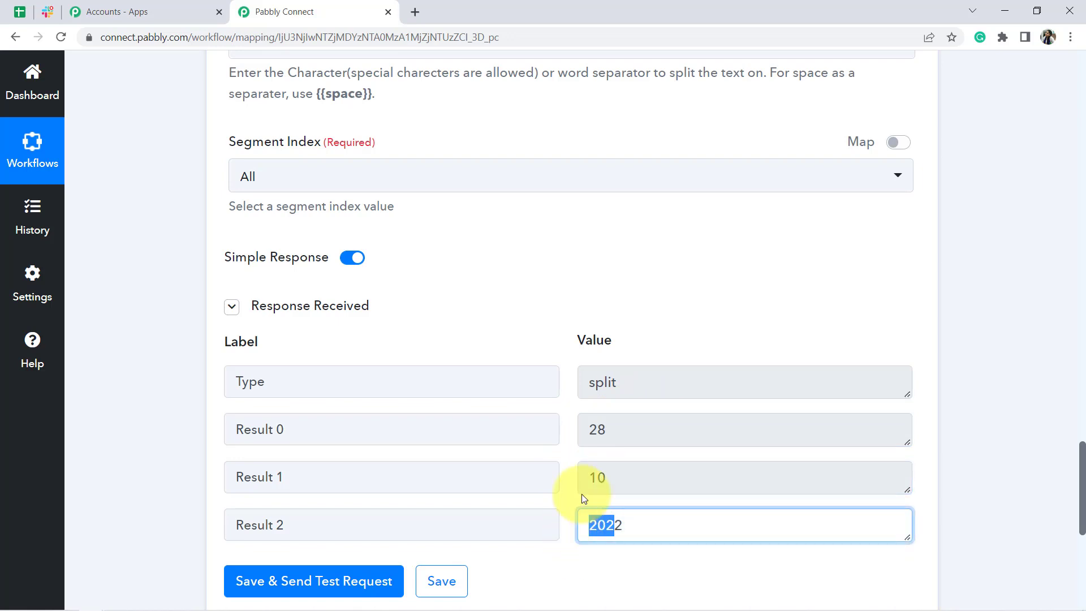
{"action": "double_click", "coordinate": [597, 478]}
{"action": "double_click", "coordinate": [594, 429]}
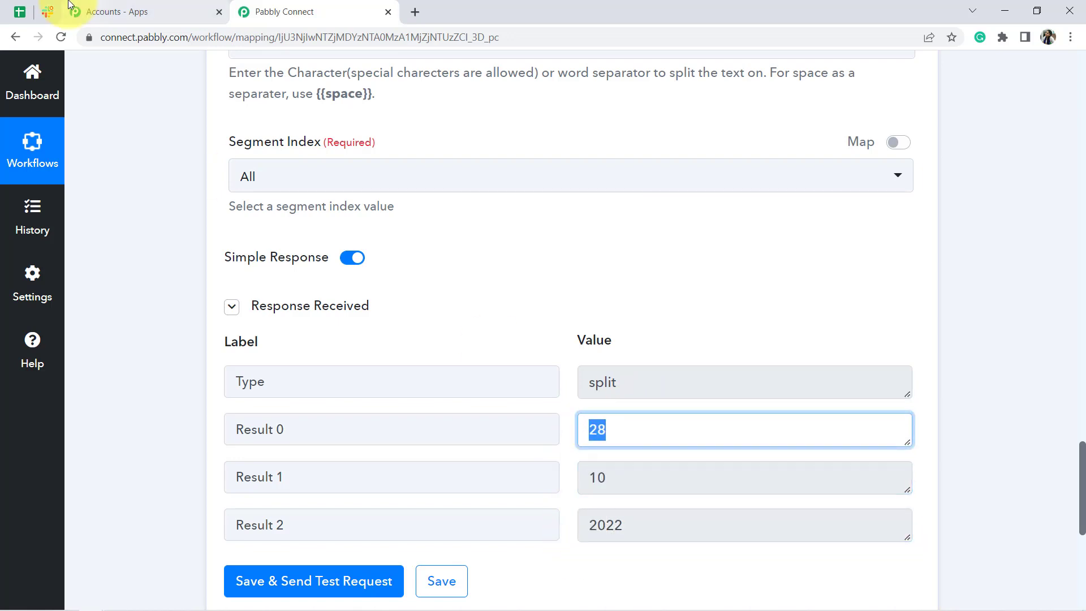
{"action": "left_click", "coordinate": [19, 11]}
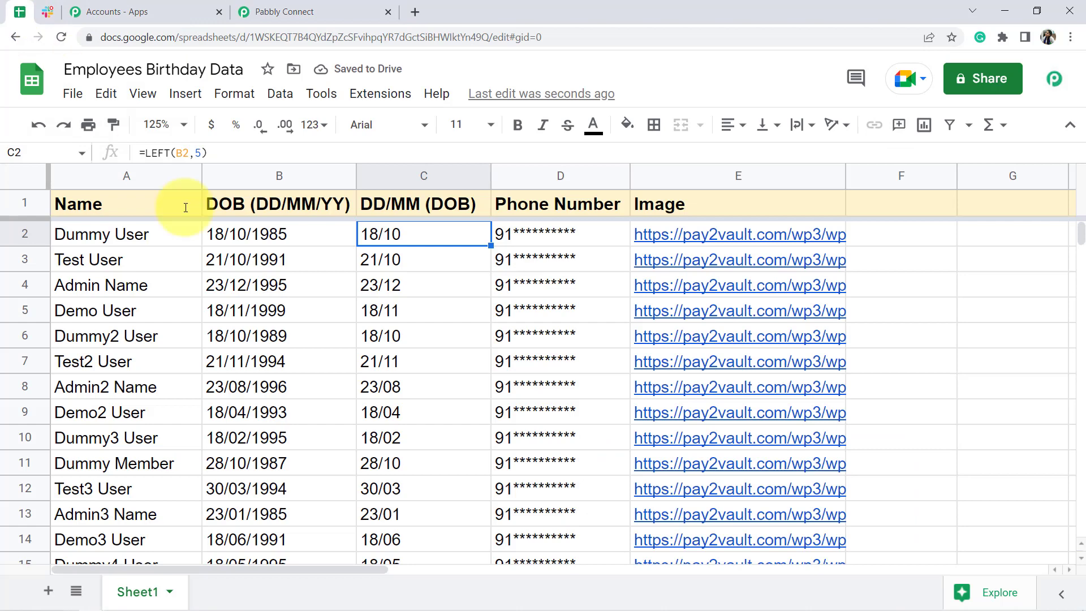
{"action": "left_click", "coordinate": [388, 177]}
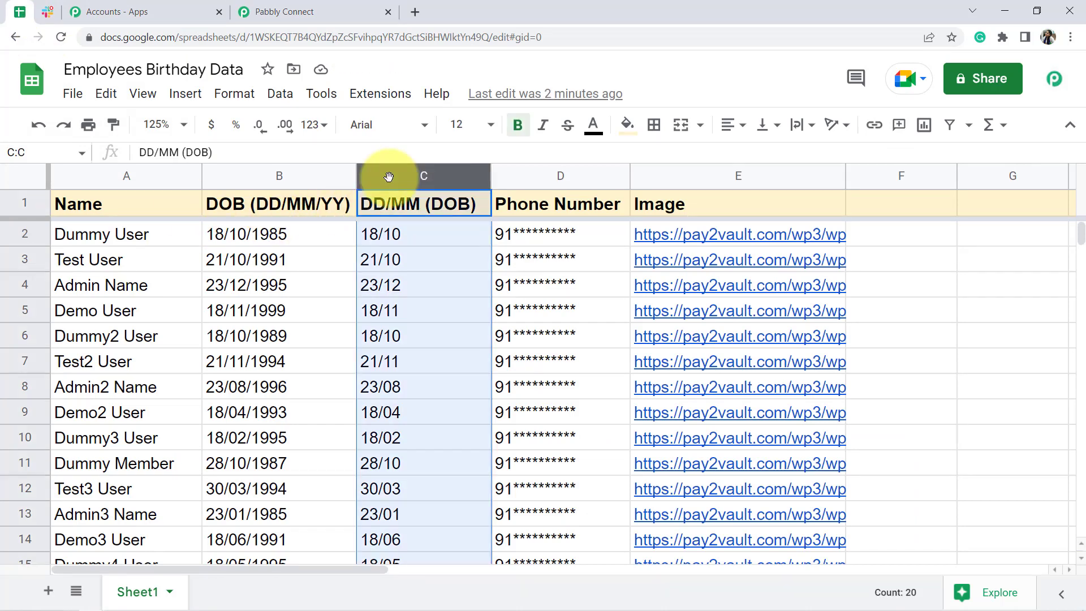
{"action": "left_click", "coordinate": [275, 12]}
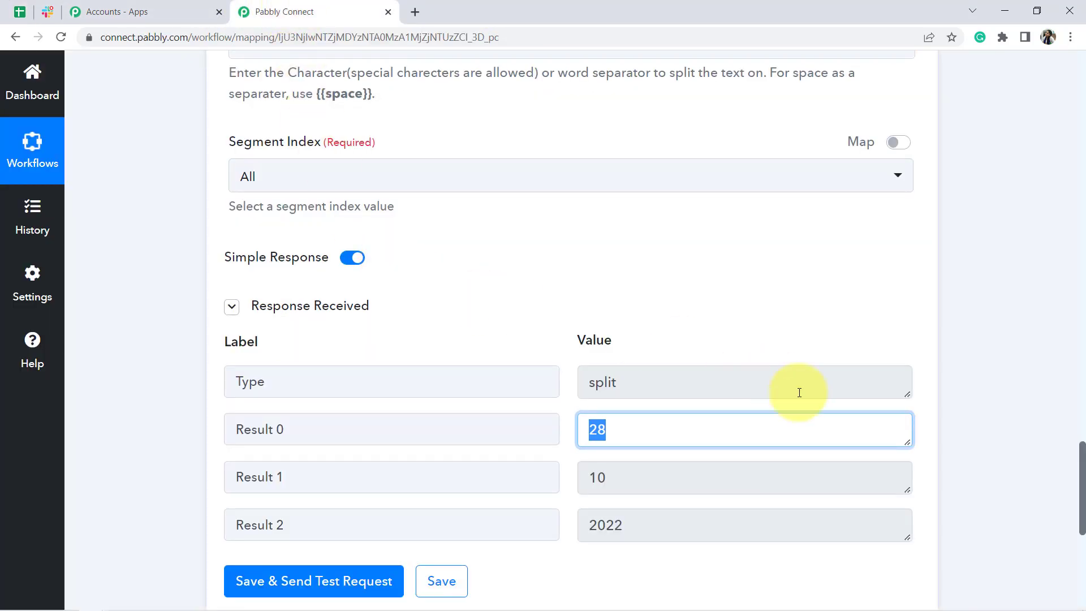
{"action": "left_click_drag", "start_coordinate": [1084, 470], "coordinate": [1075, 522]}
{"action": "scroll", "coordinate": [1075, 514], "scroll_direction": "down", "scroll_amount": 2}
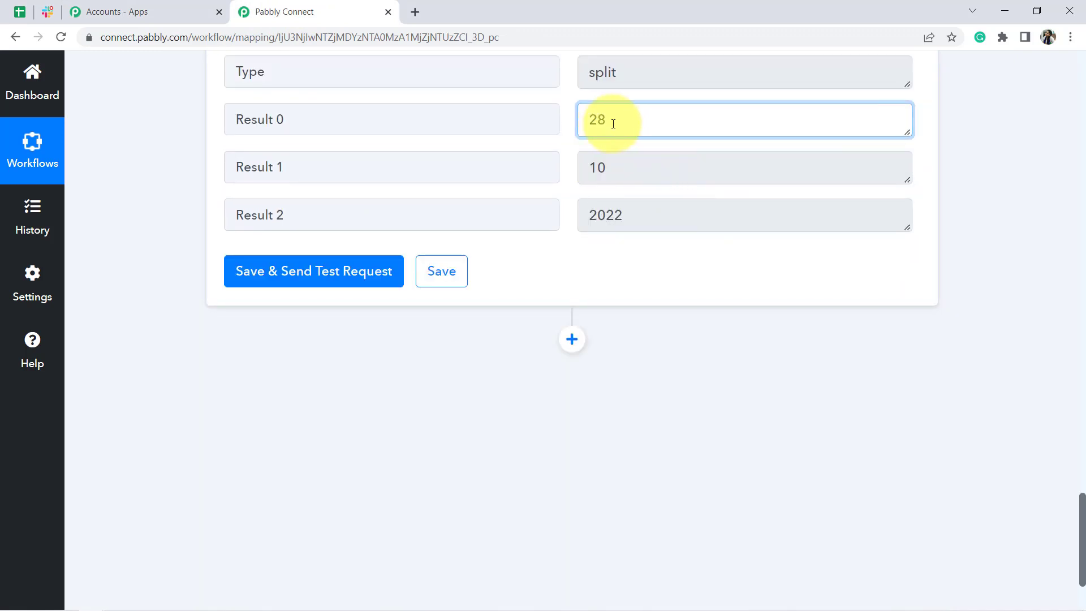
{"action": "left_click_drag", "start_coordinate": [613, 123], "coordinate": [583, 123]}
{"action": "left_click", "coordinate": [581, 165]}
{"action": "double_click", "coordinate": [592, 167]}
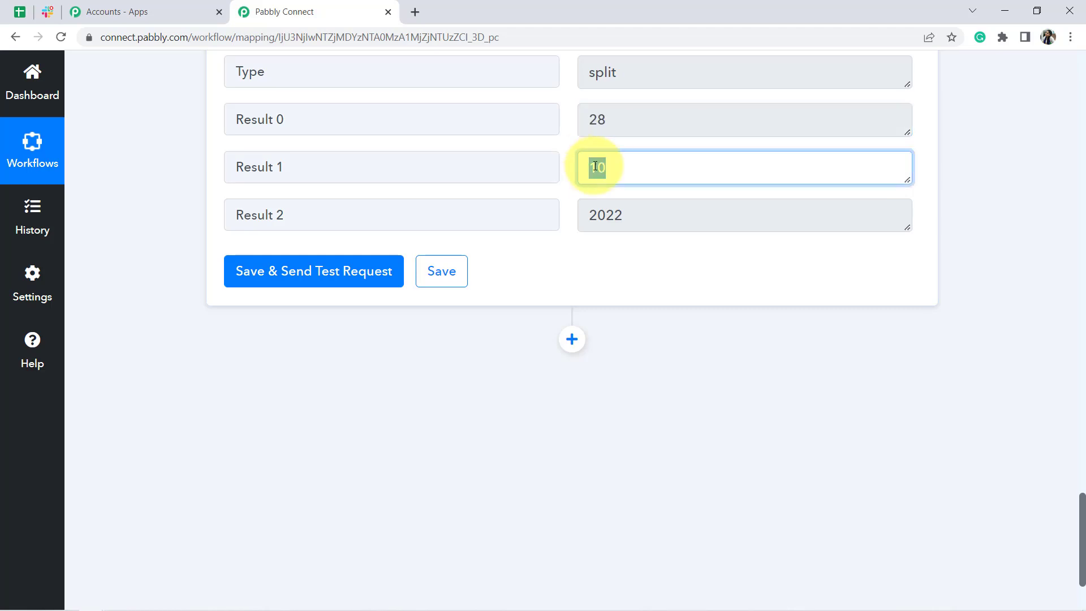
{"action": "left_click", "coordinate": [21, 9]}
{"action": "left_click", "coordinate": [294, 12]}
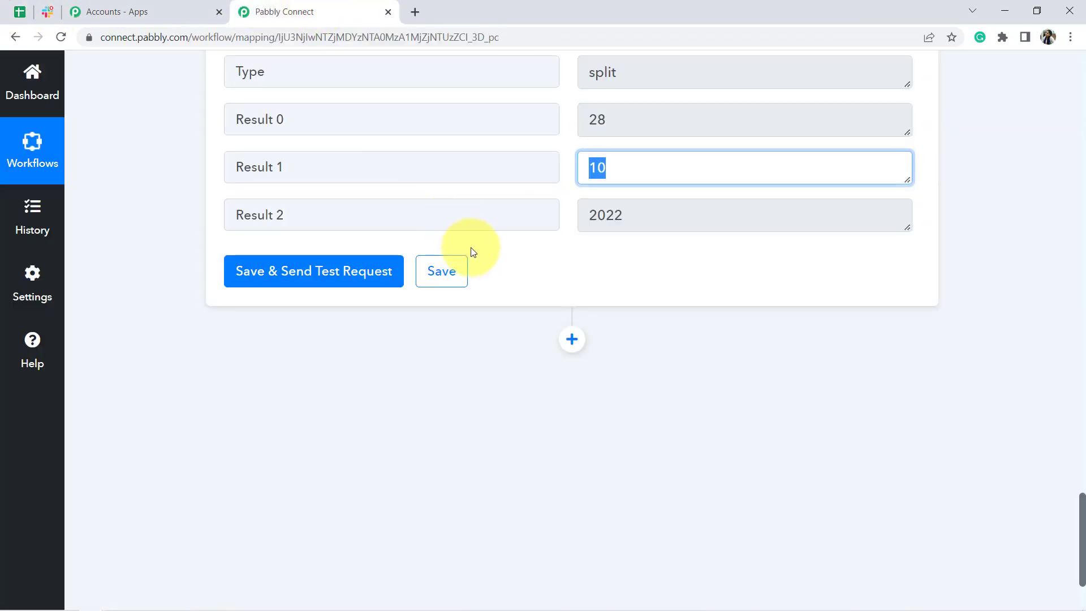
Step: Add an action step after the text formatter and choose Google Sheets as its app
{"action": "left_click", "coordinate": [573, 341]}
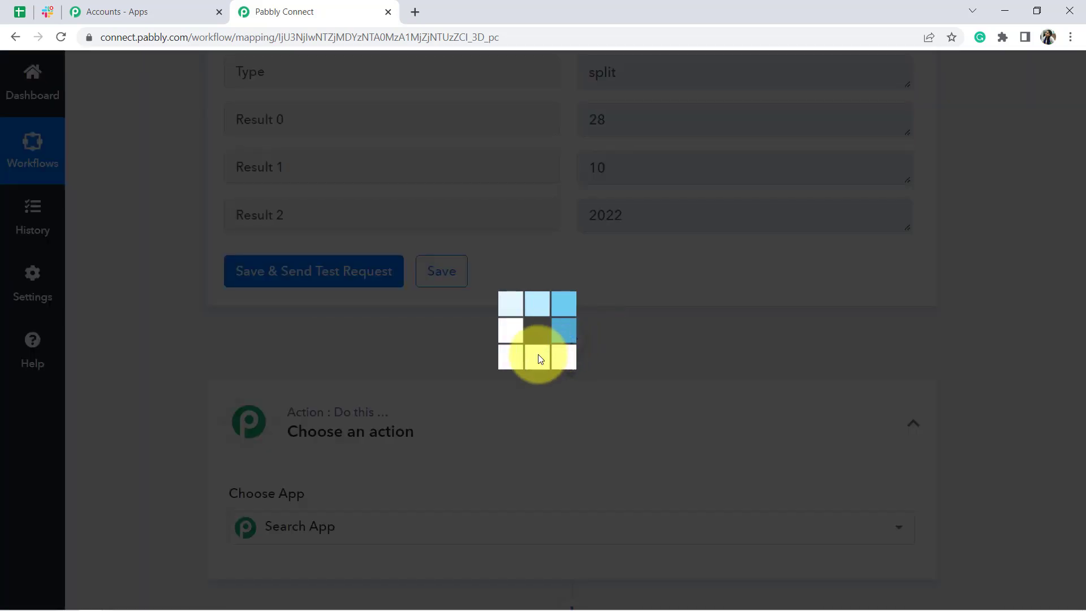
{"action": "left_click", "coordinate": [293, 525]}
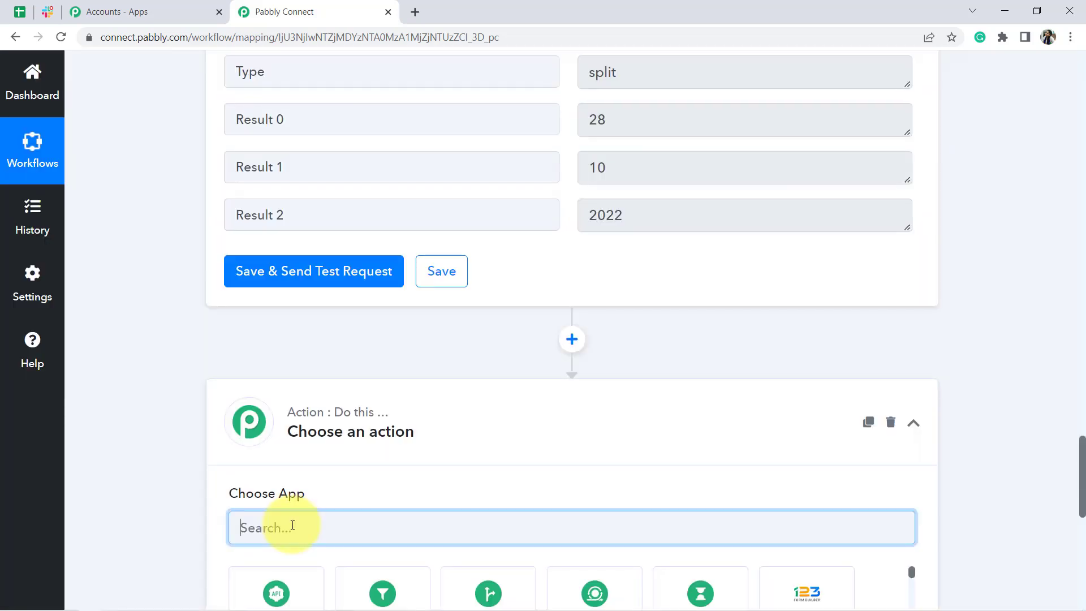
{"action": "type", "text": "google s"}
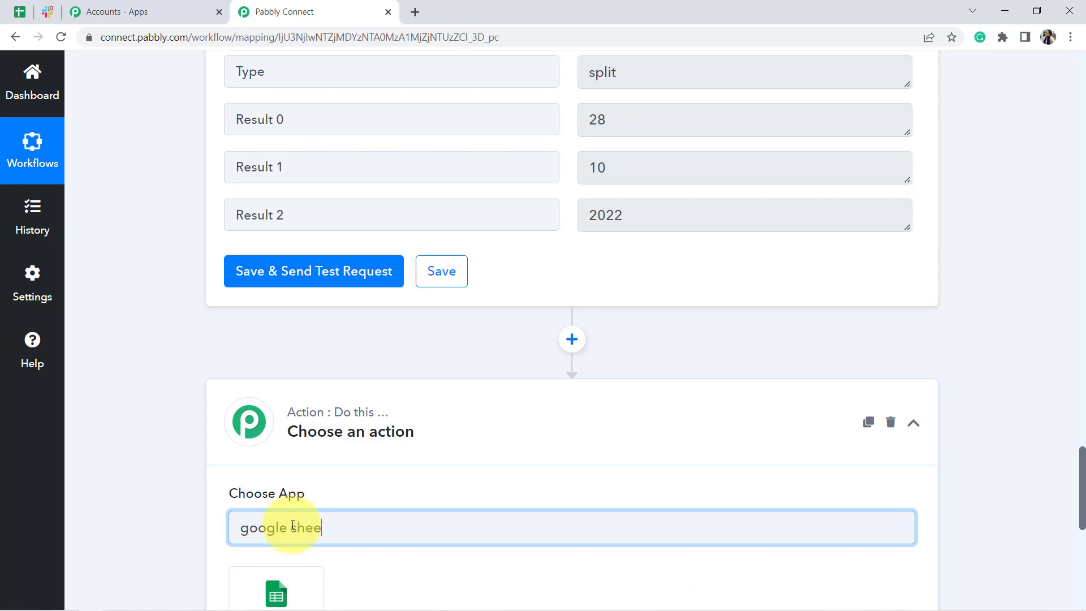
{"action": "type", "text": "hee"}
{"action": "left_click", "coordinate": [255, 591]}
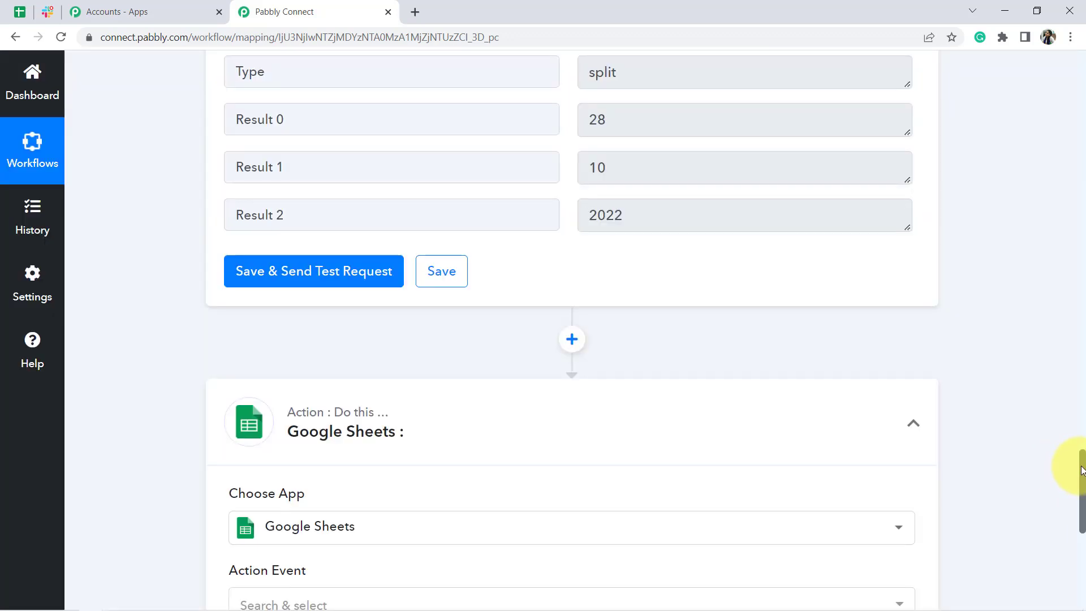
Step: Set the Google Sheets action event to Lookup Spreadsheet Rows
{"action": "left_click_drag", "start_coordinate": [1082, 470], "coordinate": [1076, 512]}
{"action": "left_click", "coordinate": [267, 335]}
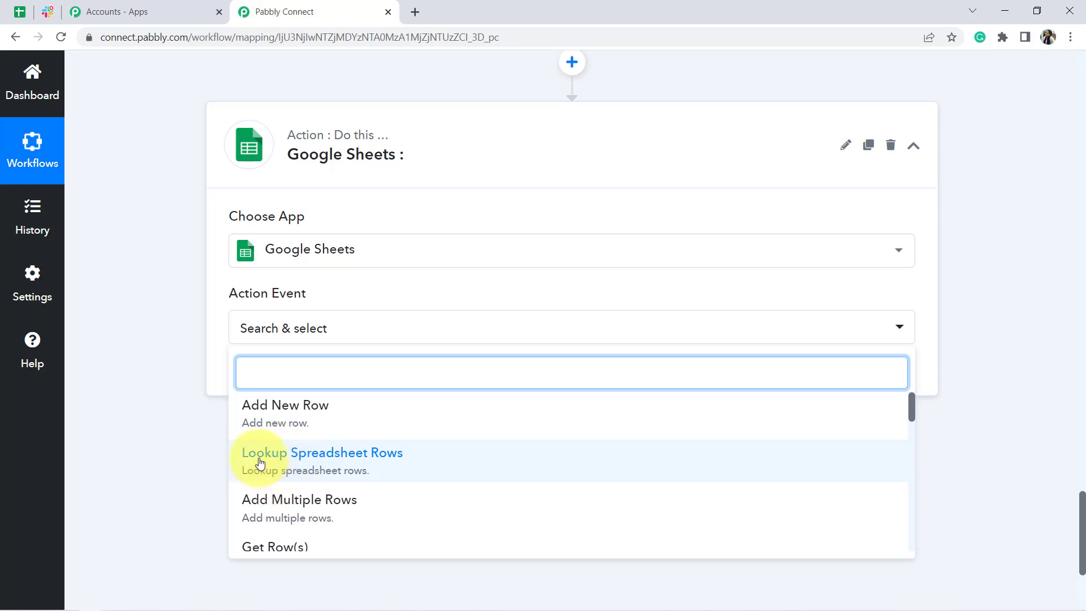
{"action": "left_click", "coordinate": [20, 11]}
{"action": "left_click", "coordinate": [294, 11]}
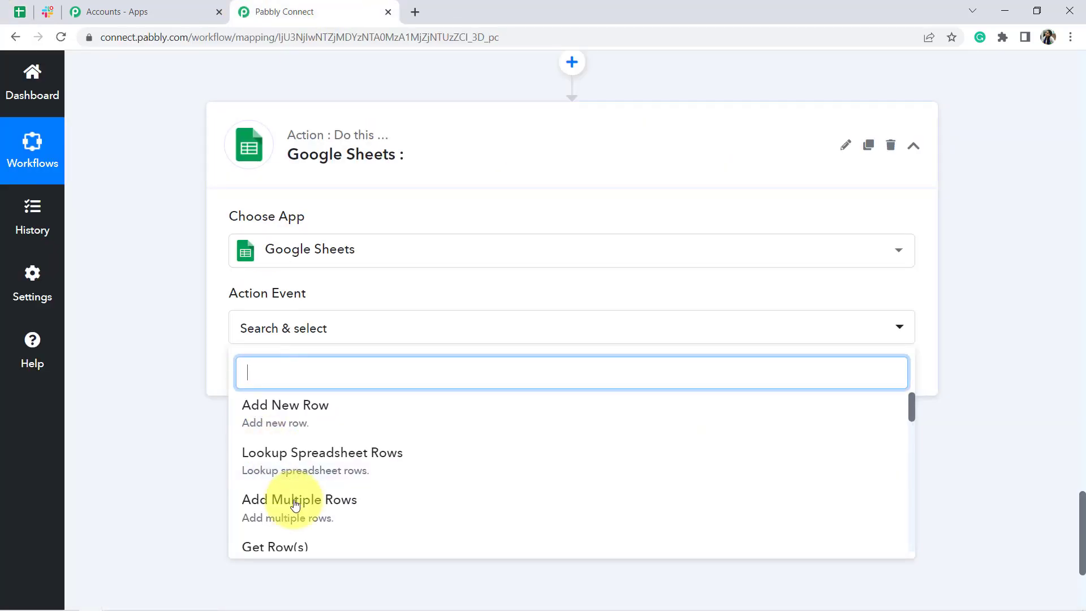
{"action": "left_click", "coordinate": [285, 469]}
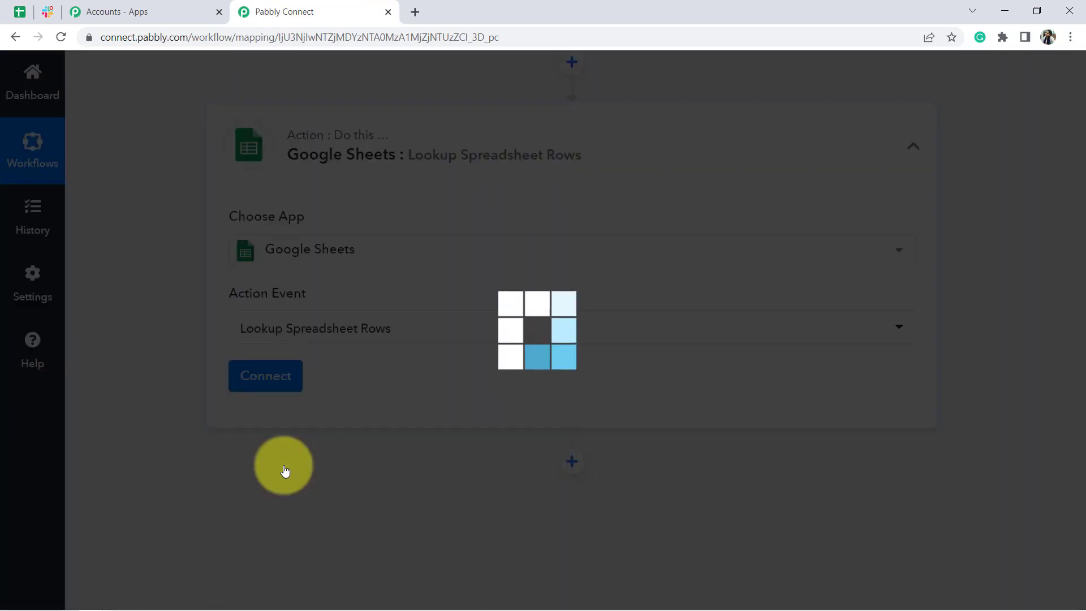
Step: Connect the lookup step through a new Google Sheets connection, choosing the Google account and allowing access
{"action": "left_click", "coordinate": [254, 379]}
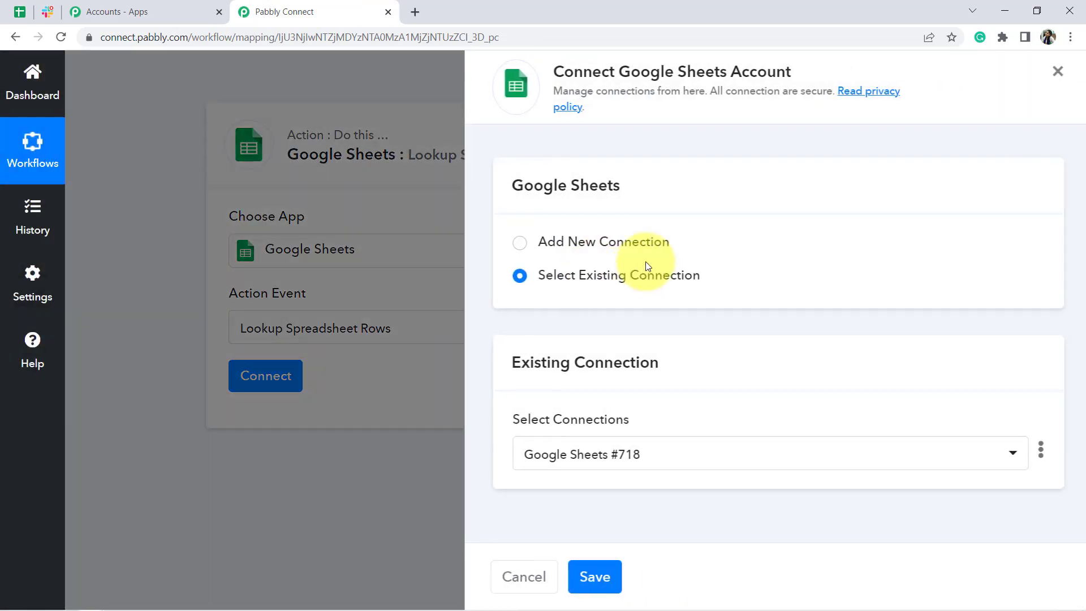
{"action": "left_click", "coordinate": [616, 244]}
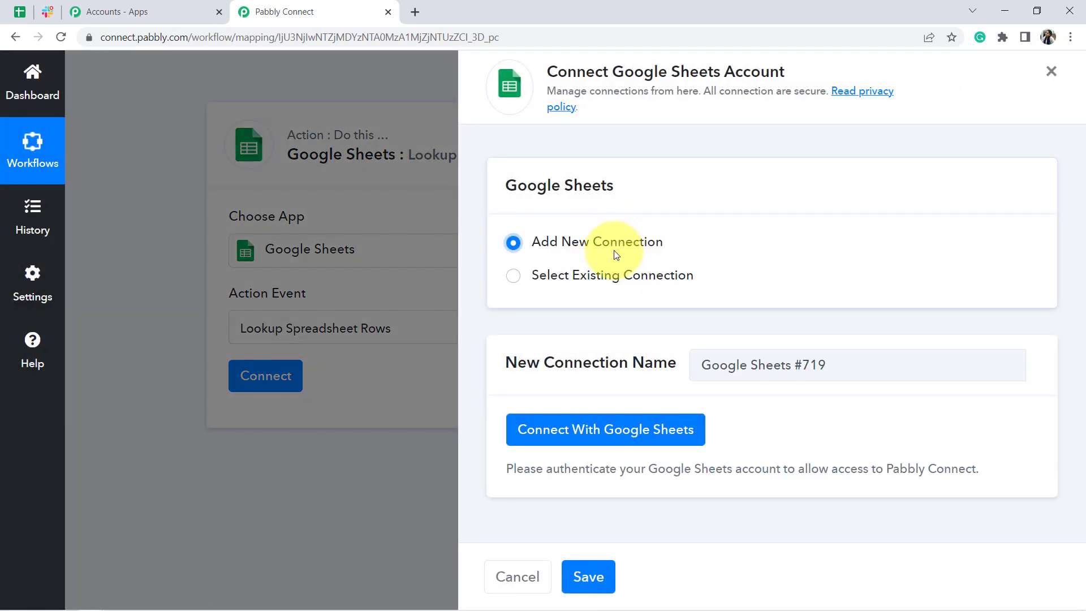
{"action": "left_click", "coordinate": [558, 431]}
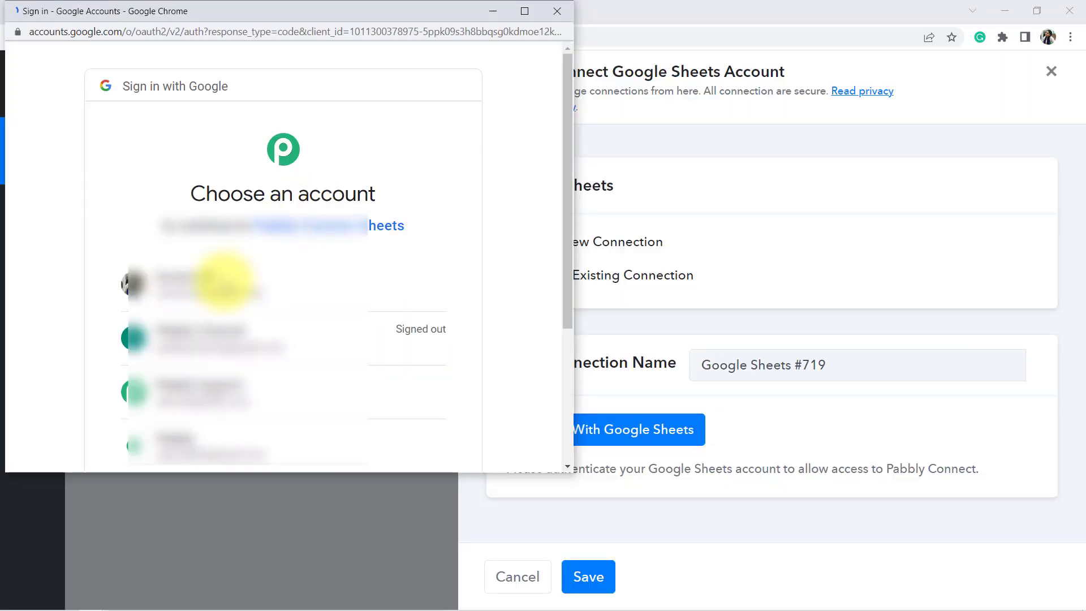
{"action": "scroll", "coordinate": [184, 446], "scroll_direction": "down", "scroll_amount": 1}
{"action": "left_click", "coordinate": [184, 445]}
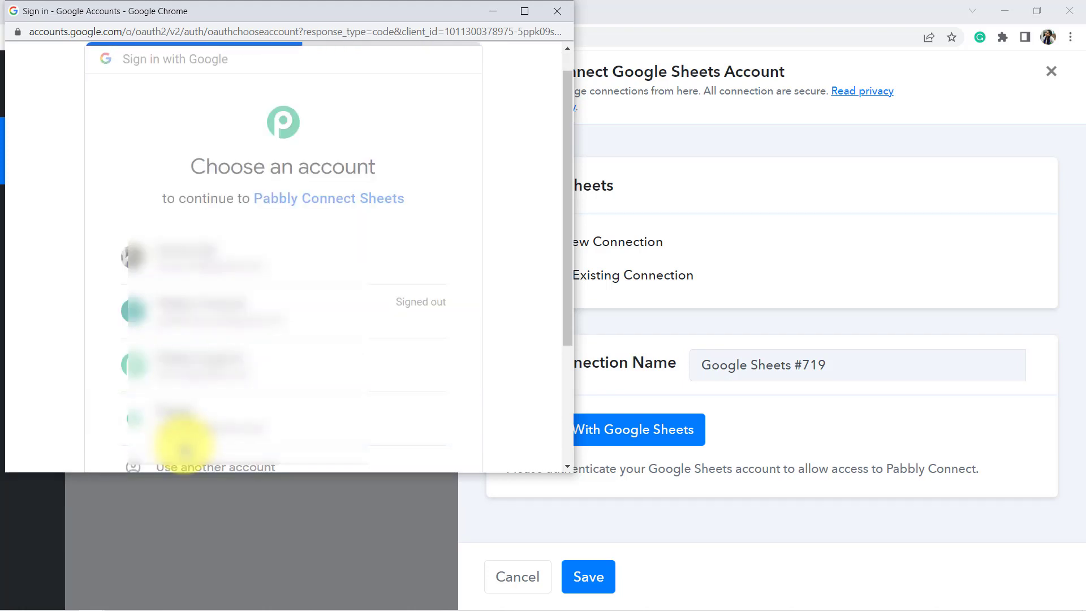
{"action": "left_click", "coordinate": [378, 353]}
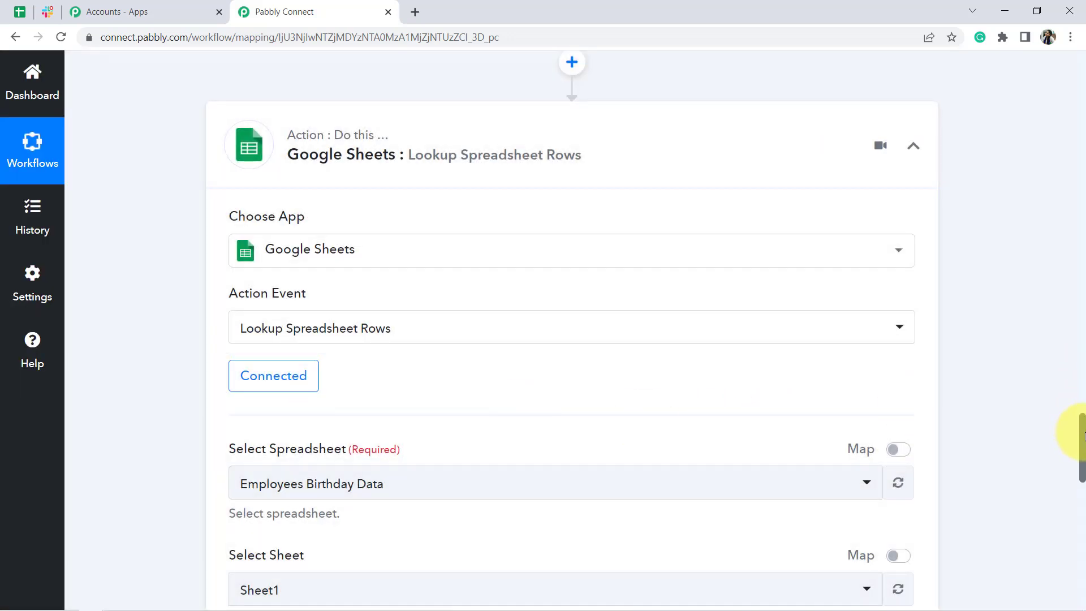
Step: Compare the lookup step's selected spreadsheet and sheet with the file name and sheet tab in Google Sheets
{"action": "scroll", "coordinate": [1082, 435], "scroll_direction": "down", "scroll_amount": 5}
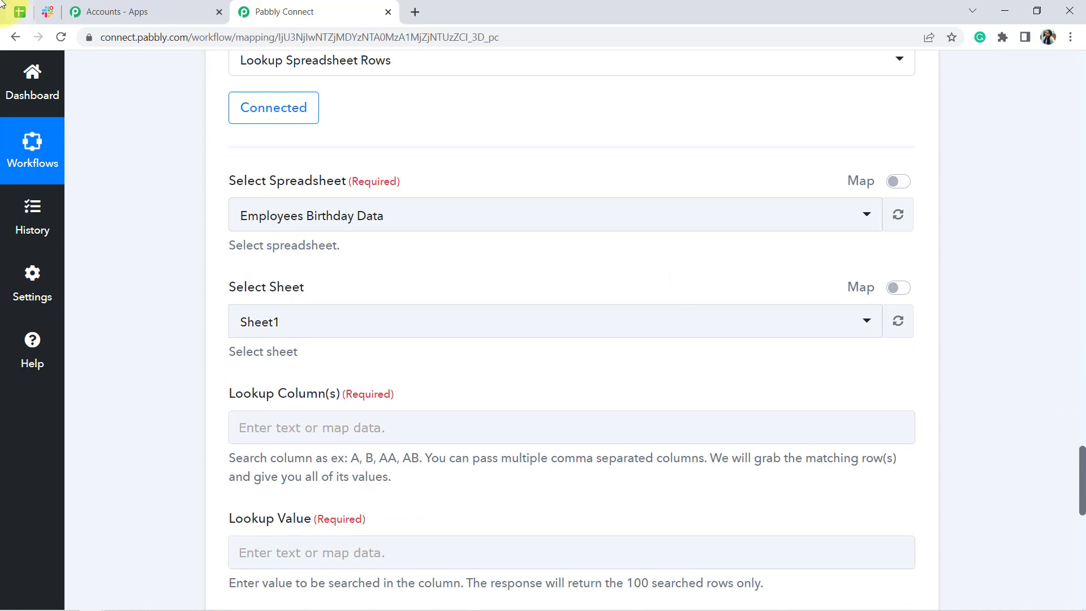
{"action": "left_click", "coordinate": [22, 15]}
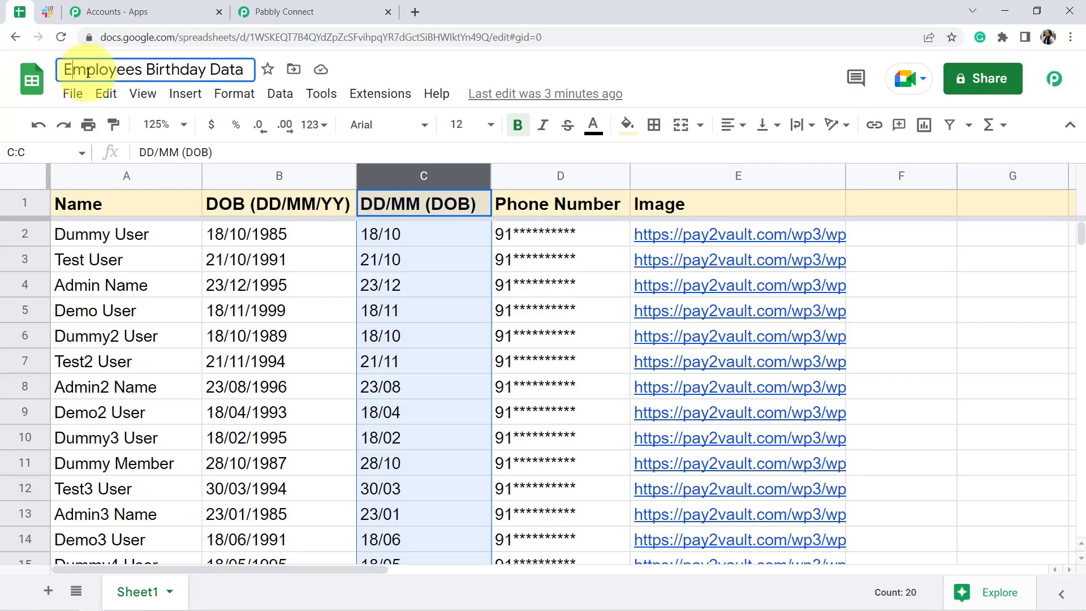
{"action": "left_click_drag", "start_coordinate": [64, 70], "coordinate": [145, 76]}
{"action": "left_click", "coordinate": [277, 17]}
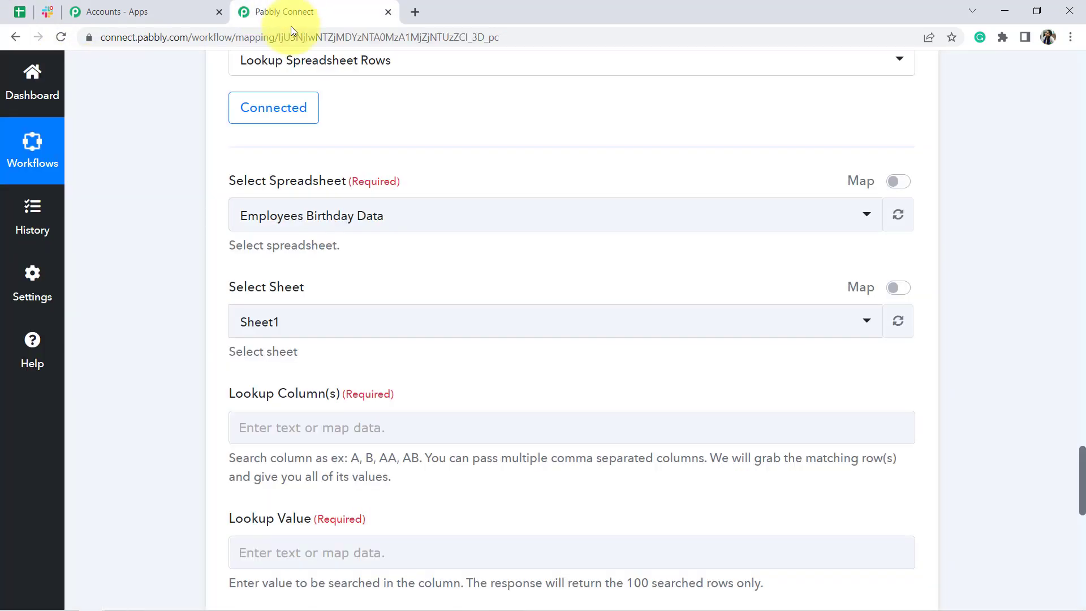
{"action": "left_click", "coordinate": [283, 217]}
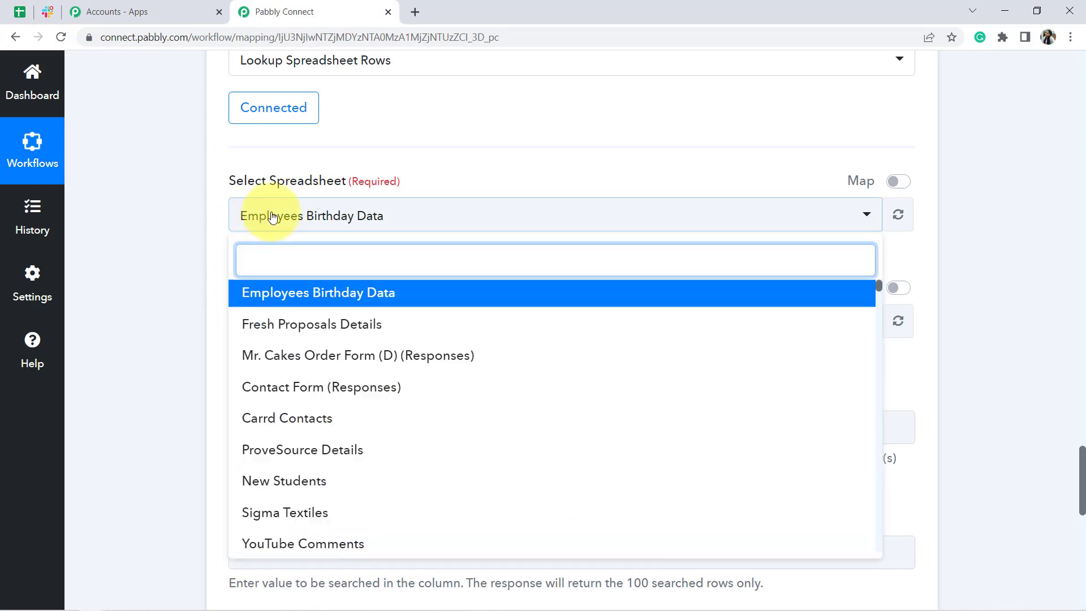
{"action": "left_click", "coordinate": [189, 232]}
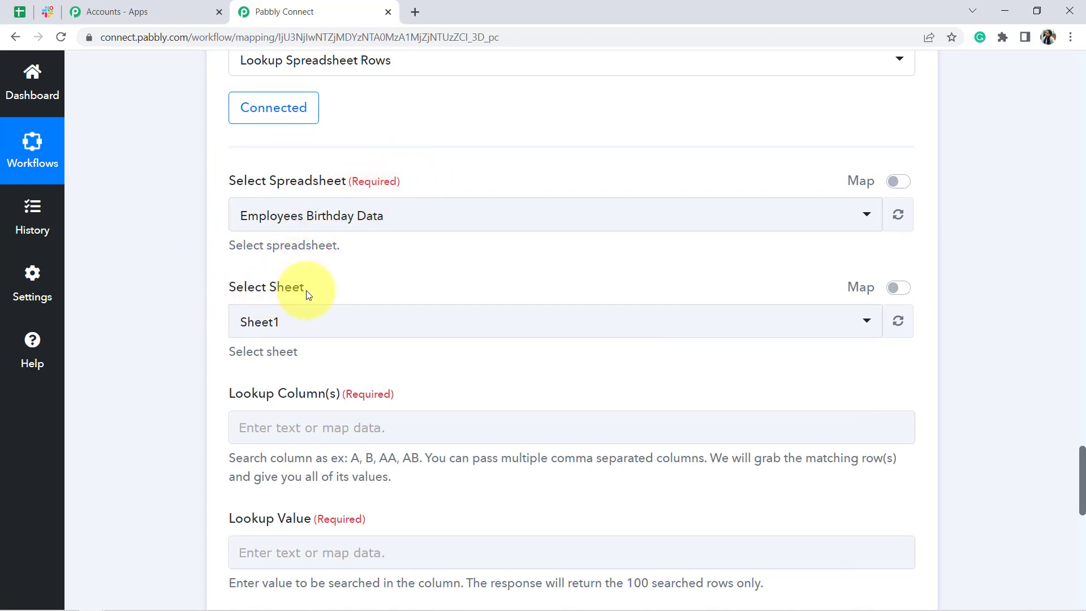
{"action": "left_click", "coordinate": [19, 11]}
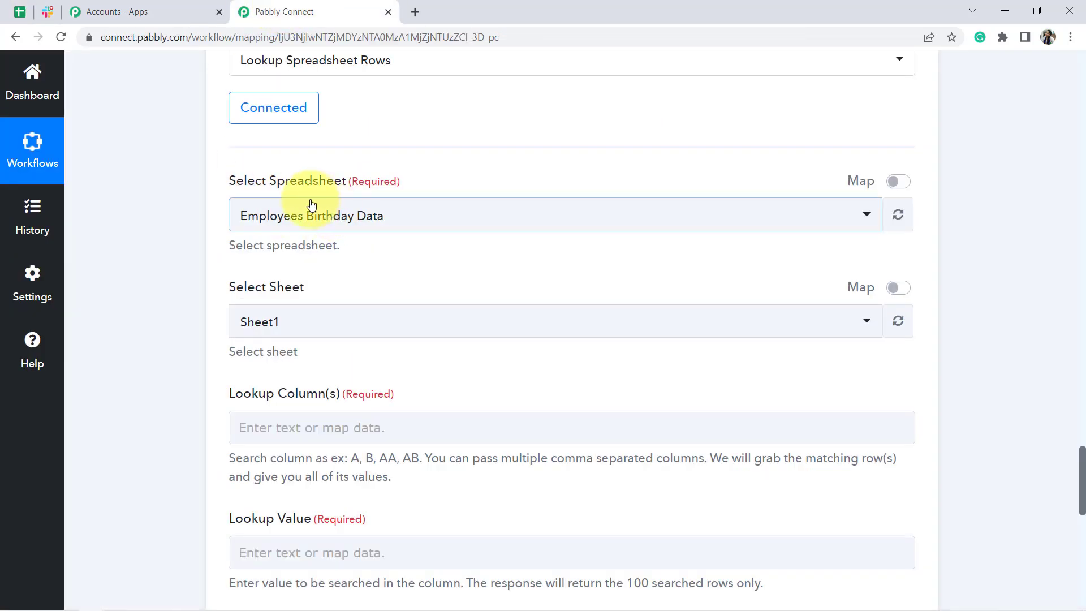
{"action": "left_click", "coordinate": [284, 12]}
Step: Check which column holds the DD/MM (DOB) dates in Google Sheets and set the lookup column to C
{"action": "left_click_drag", "start_coordinate": [1084, 458], "coordinate": [1084, 484]}
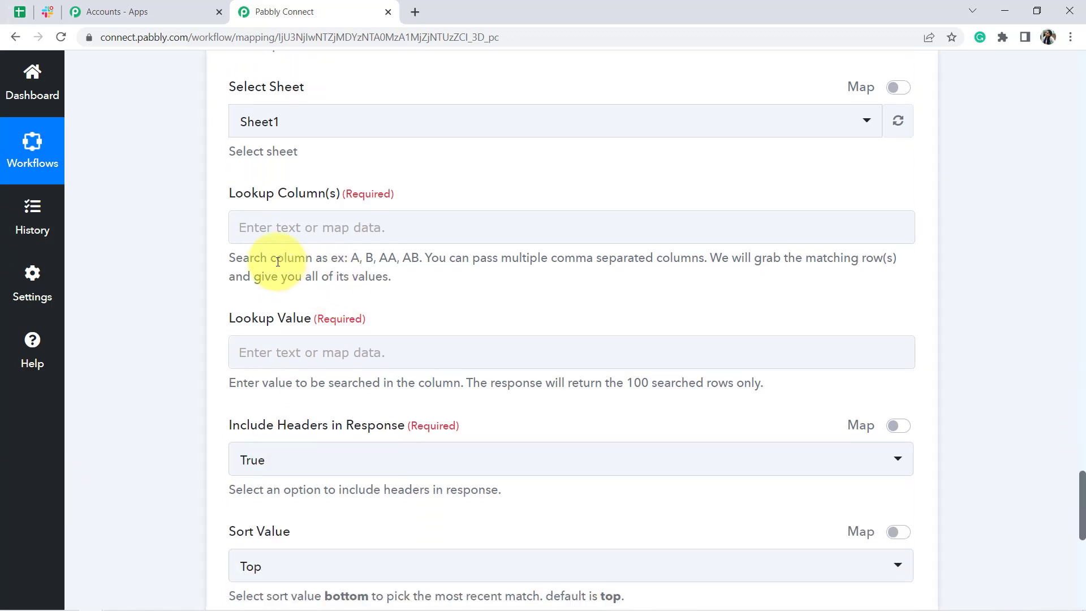
{"action": "left_click_drag", "start_coordinate": [247, 258], "coordinate": [398, 282]}
{"action": "left_click", "coordinate": [755, 258]}
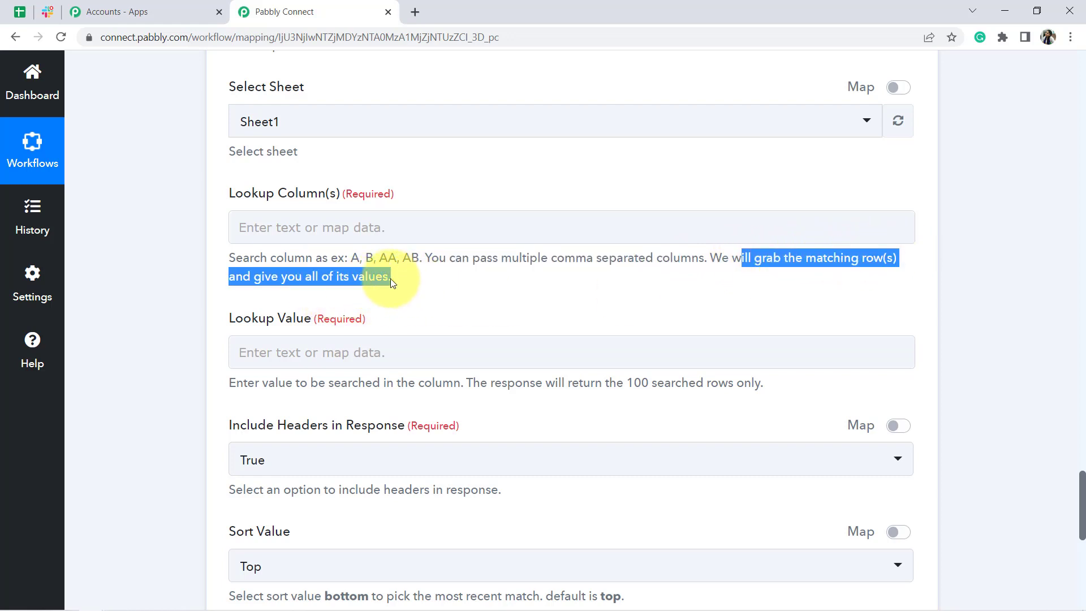
{"action": "left_click", "coordinate": [347, 266]}
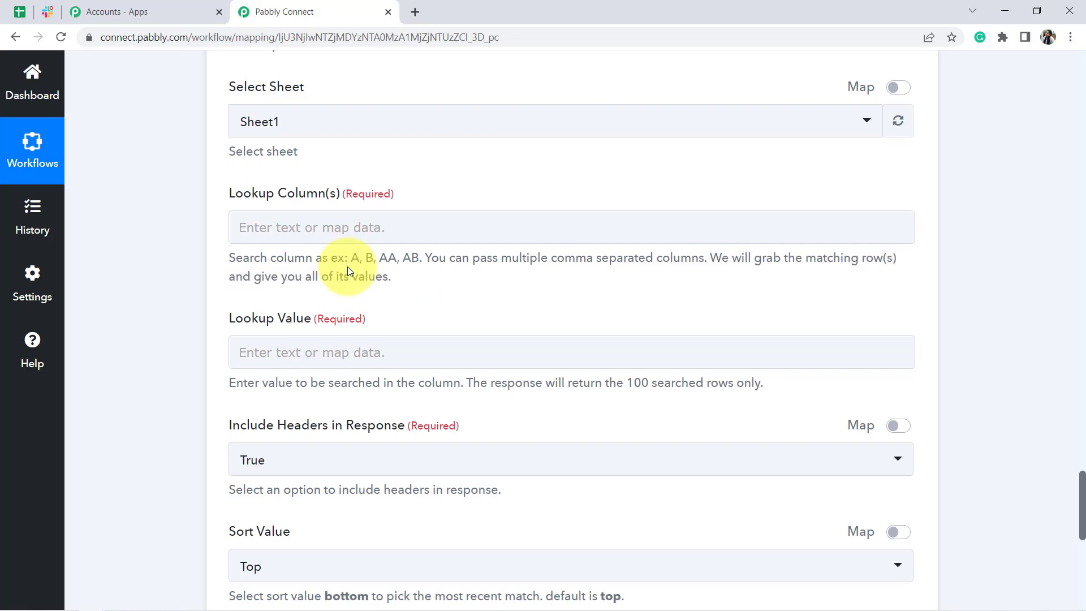
{"action": "left_click", "coordinate": [22, 11]}
{"action": "left_click", "coordinate": [273, 279]}
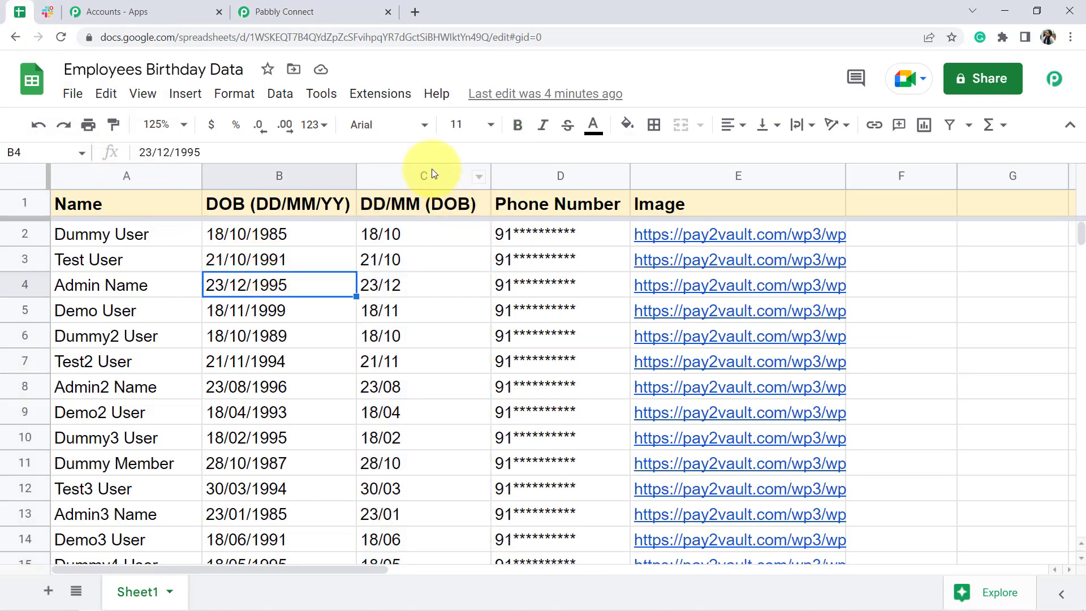
{"action": "left_click", "coordinate": [288, 11]}
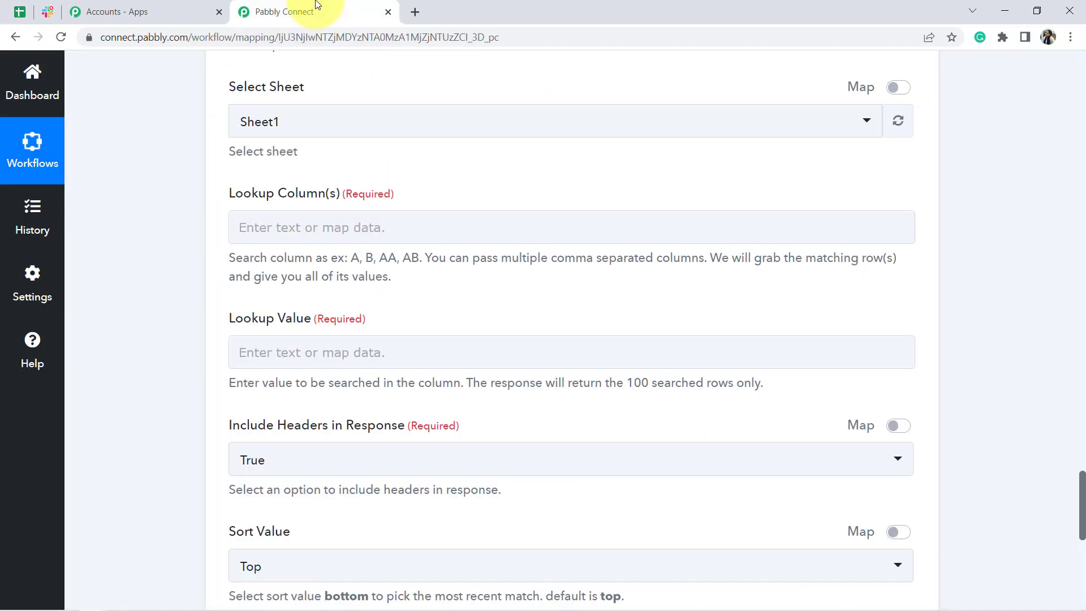
{"action": "left_click", "coordinate": [240, 228]}
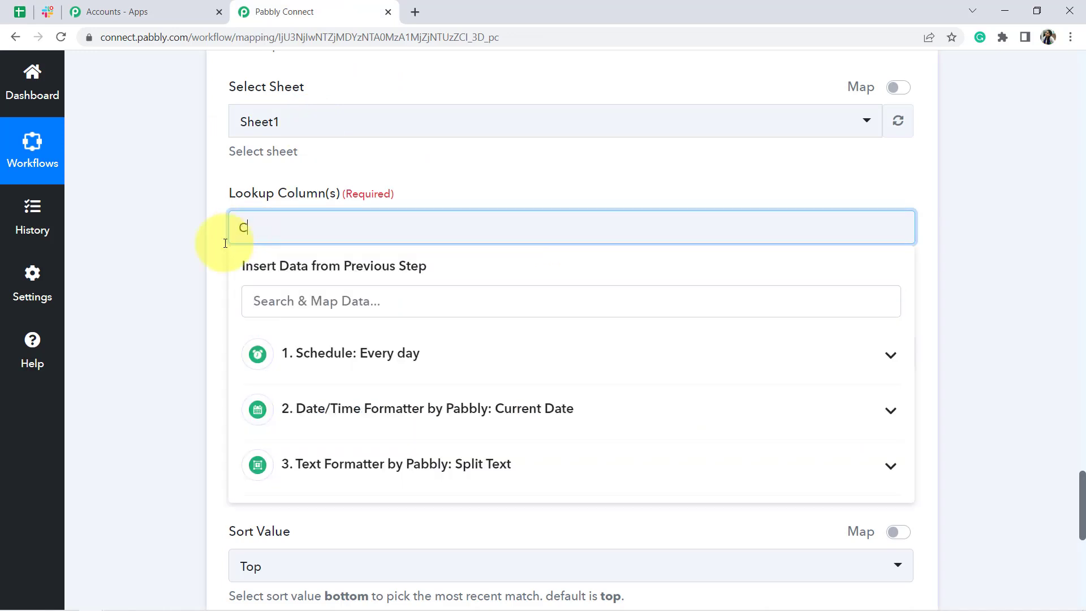
{"action": "type", "text": "C"}
{"action": "left_click", "coordinate": [160, 300]}
Step: Review the current date response and the split day and month results needed for the lookup value
{"action": "left_click_drag", "start_coordinate": [253, 319], "coordinate": [337, 324]}
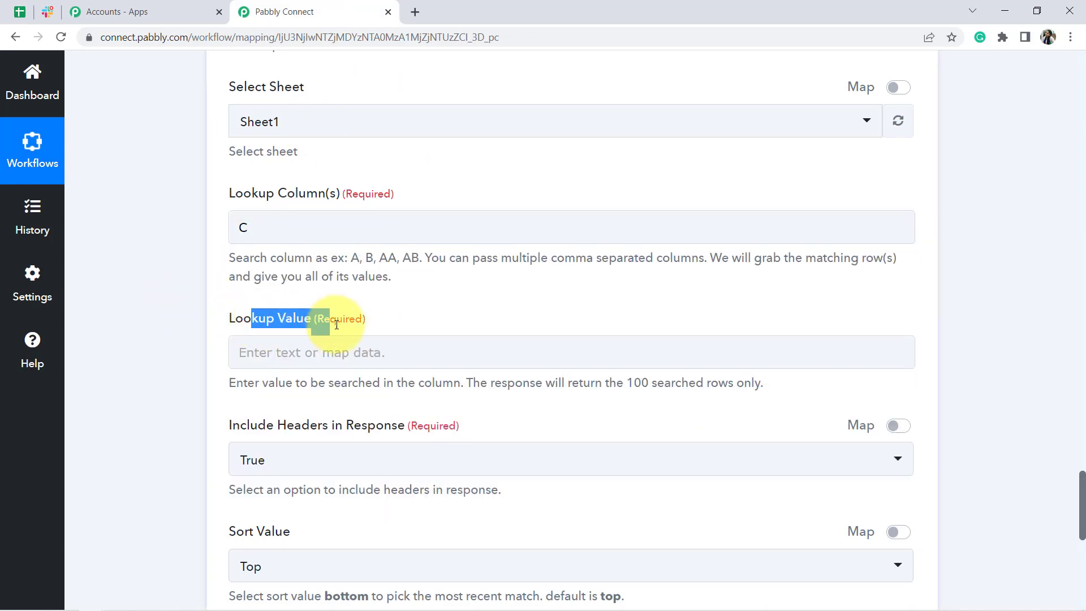
{"action": "left_click", "coordinate": [264, 321]}
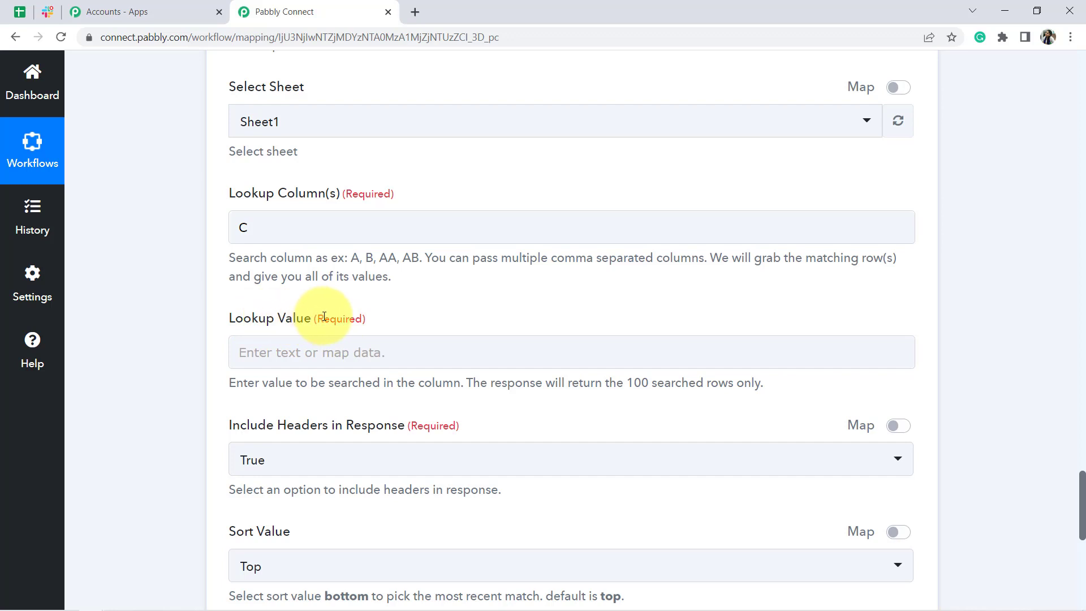
{"action": "left_click", "coordinate": [238, 352]}
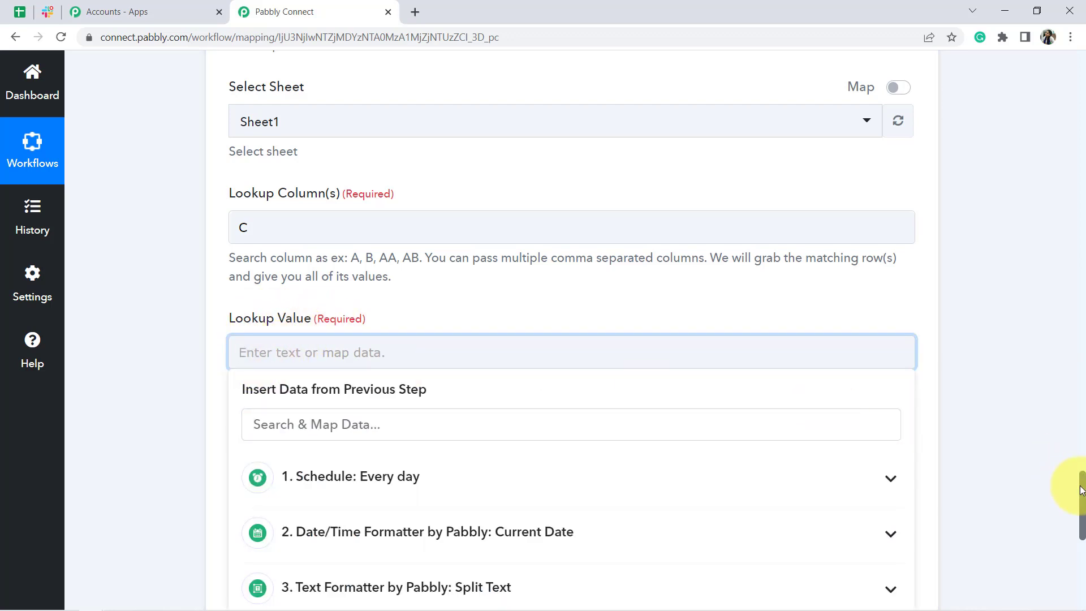
{"action": "left_click_drag", "start_coordinate": [1082, 490], "coordinate": [1082, 413]}
{"action": "left_click_drag", "start_coordinate": [1084, 388], "coordinate": [1058, 240]}
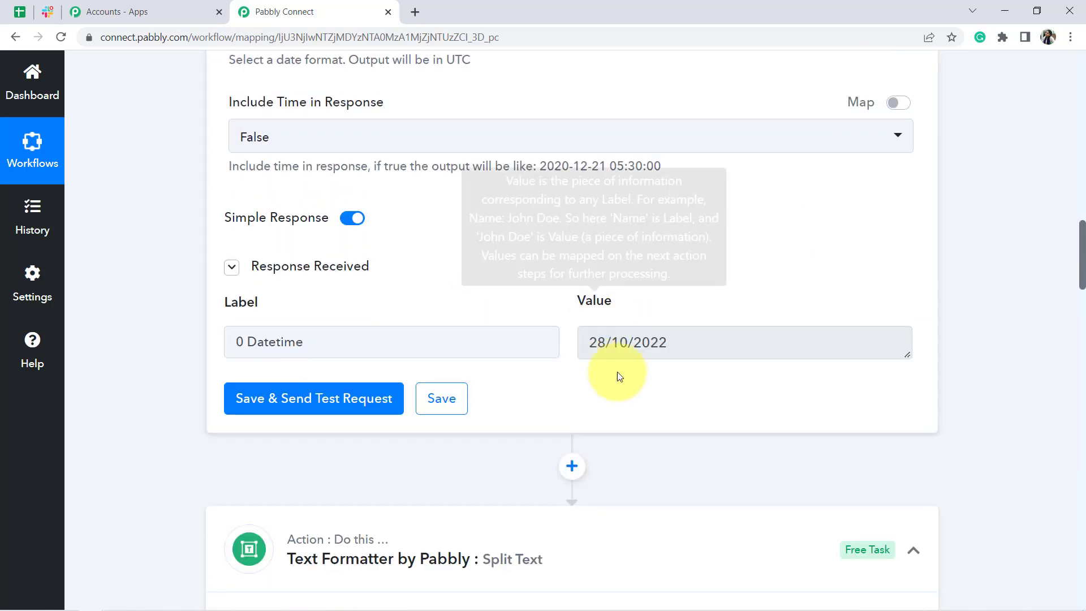
{"action": "mouse_move", "coordinate": [616, 345]}
{"action": "left_mouse_down"}
{"action": "mouse_move", "coordinate": [575, 341]}
{"action": "mouse_move", "coordinate": [623, 342]}
{"action": "mouse_move", "coordinate": [591, 342]}
{"action": "mouse_move", "coordinate": [608, 347]}
{"action": "left_mouse_up"}
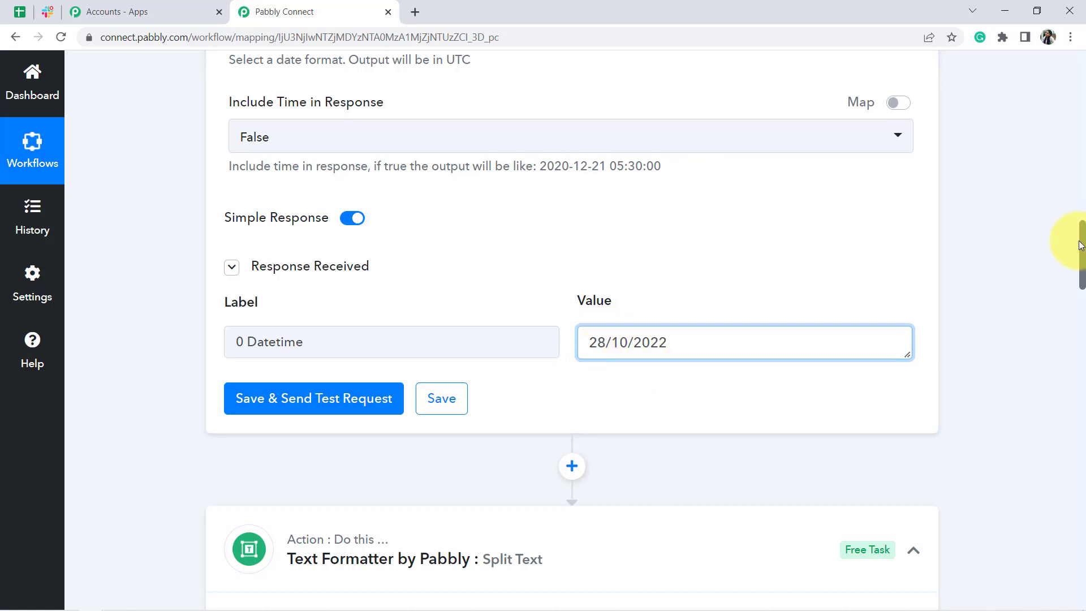
{"action": "left_click_drag", "start_coordinate": [1082, 251], "coordinate": [1081, 398]}
{"action": "double_click", "coordinate": [599, 284]}
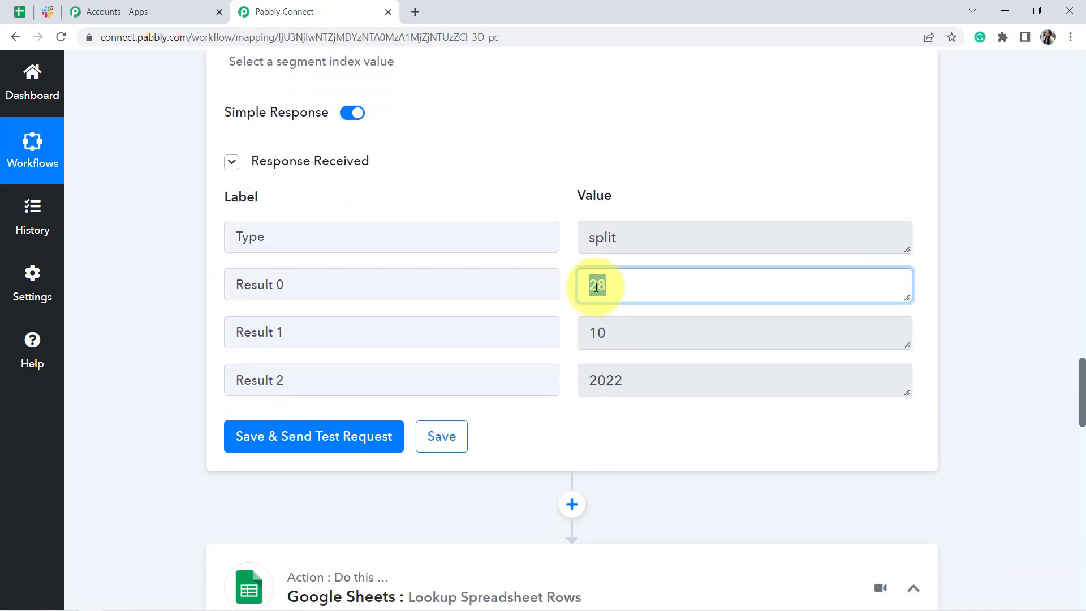
{"action": "double_click", "coordinate": [616, 332]}
{"action": "left_click_drag", "start_coordinate": [1082, 399], "coordinate": [1081, 525]}
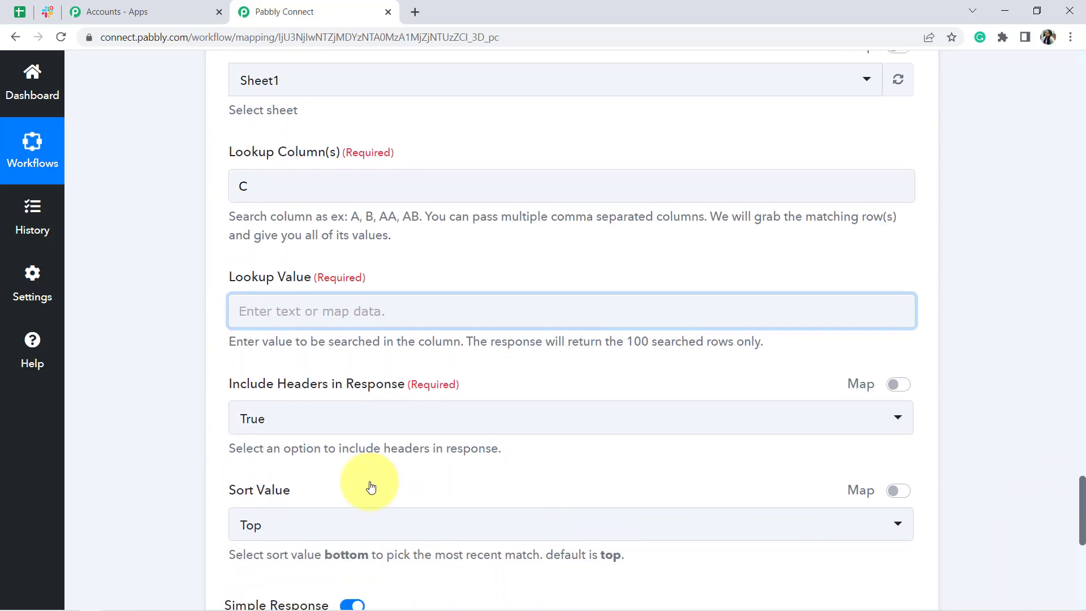
Step: Map the lookup value as Result 0/Result 1 from the Split Text step, then save and send a test request
{"action": "left_click", "coordinate": [332, 307]}
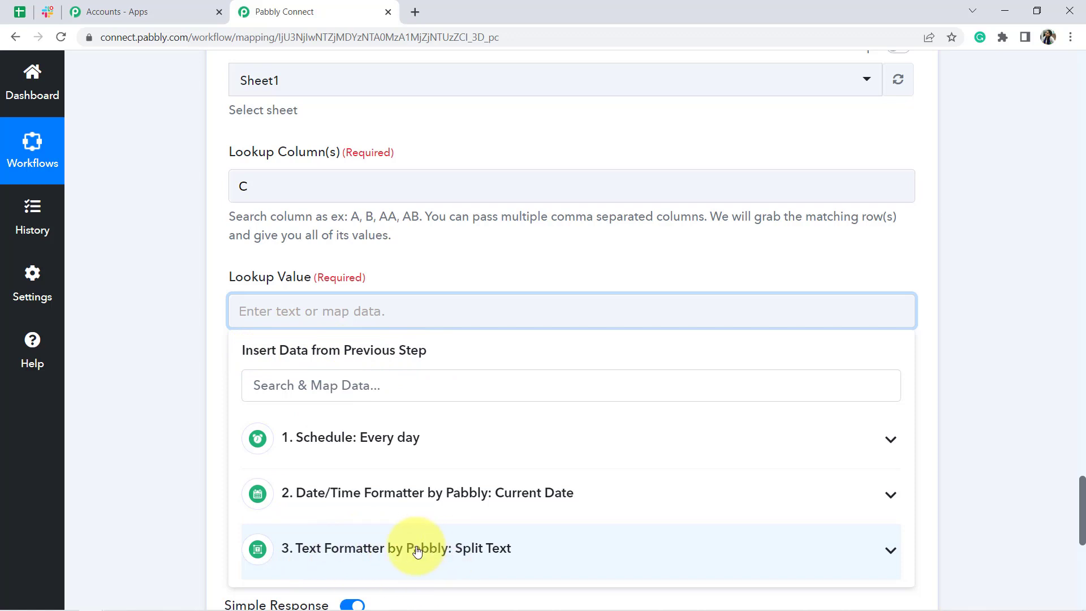
{"action": "left_click", "coordinate": [351, 551]}
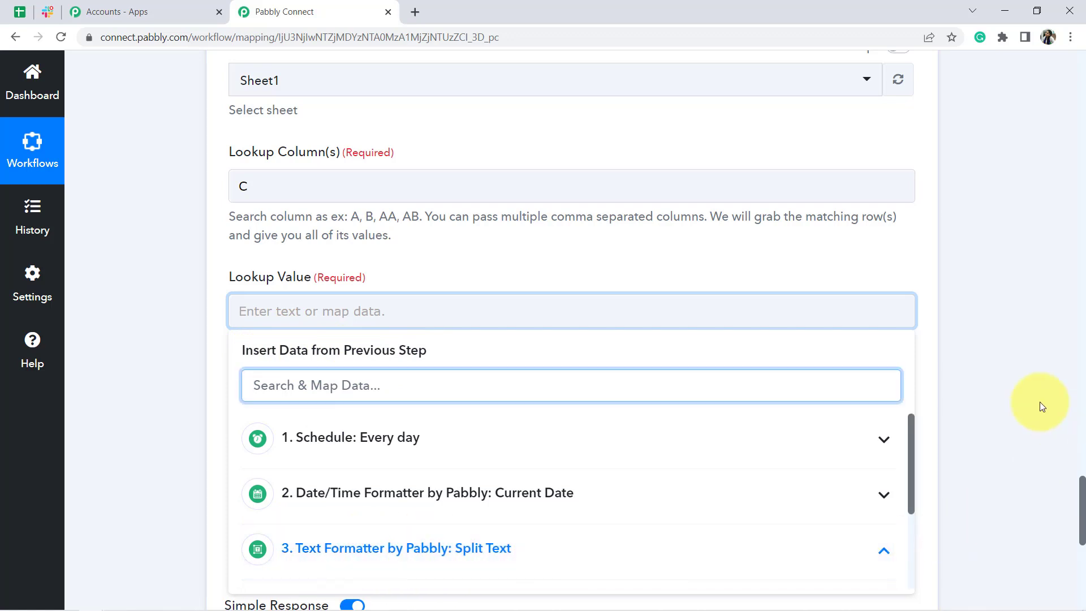
{"action": "left_click_drag", "start_coordinate": [1082, 495], "coordinate": [1082, 521]}
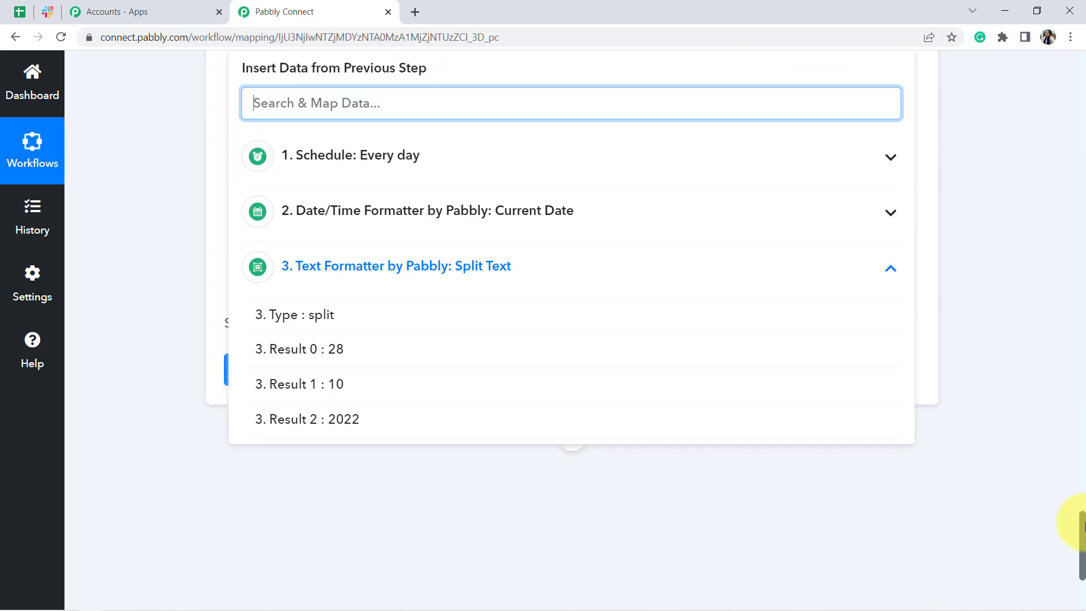
{"action": "left_click", "coordinate": [342, 357]}
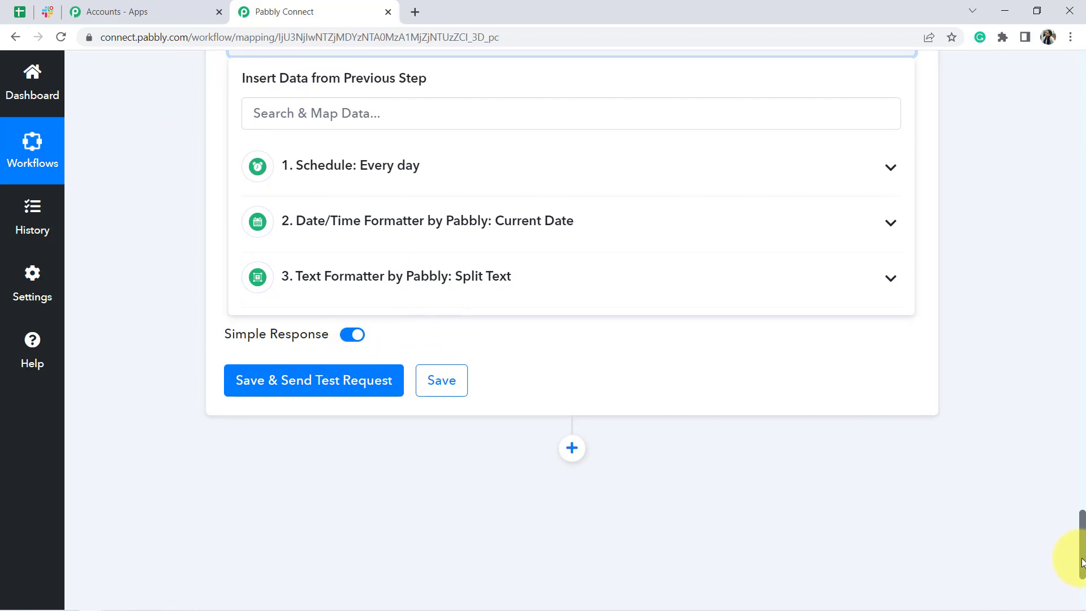
{"action": "scroll", "coordinate": [1082, 560], "scroll_direction": "up", "scroll_amount": 2}
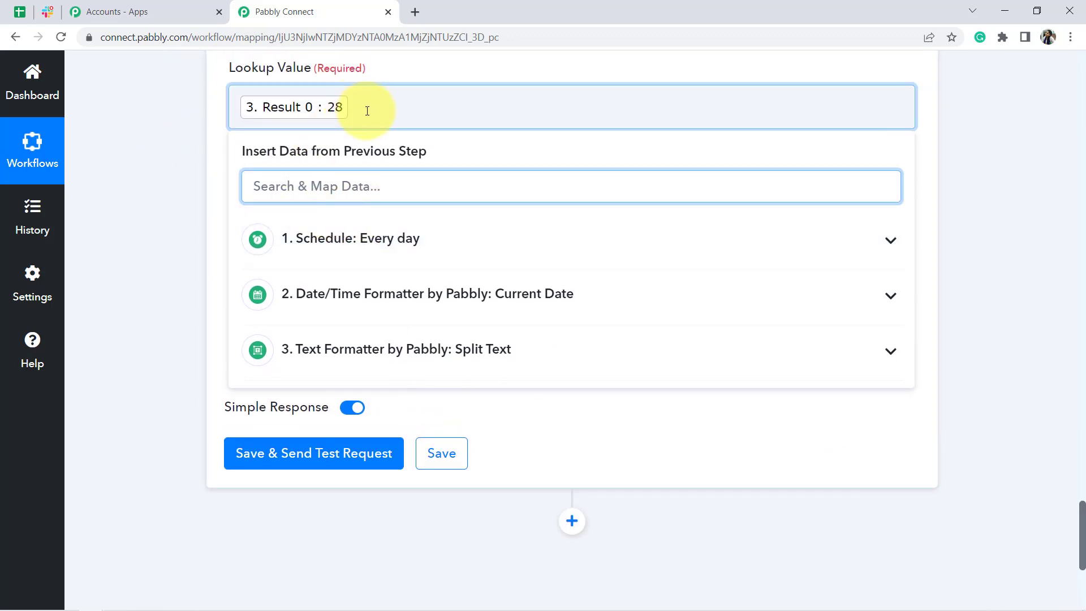
{"action": "left_click", "coordinate": [365, 111]}
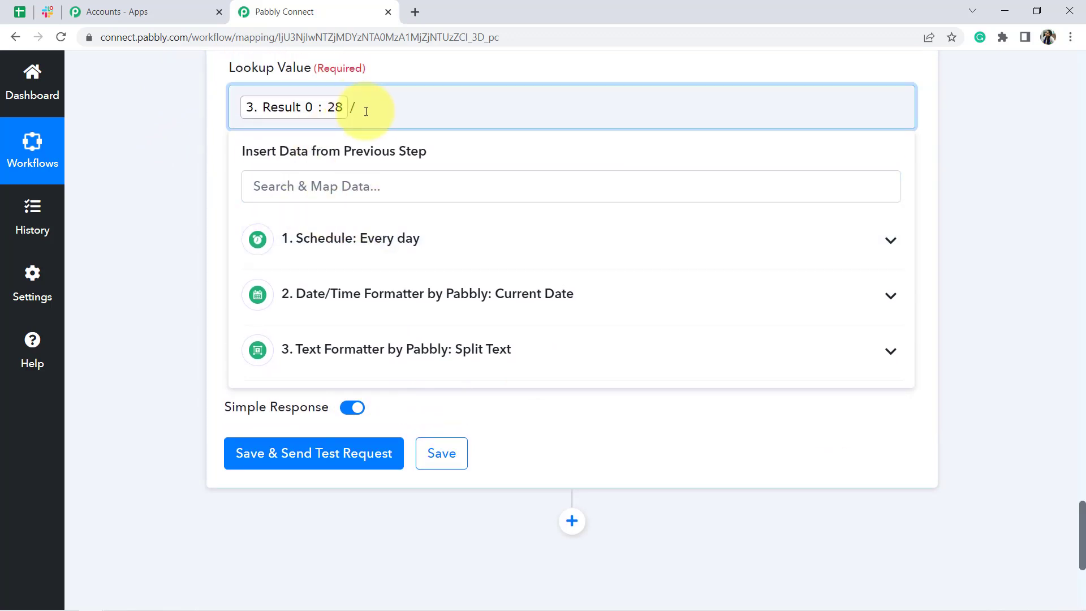
{"action": "left_click", "coordinate": [333, 350]}
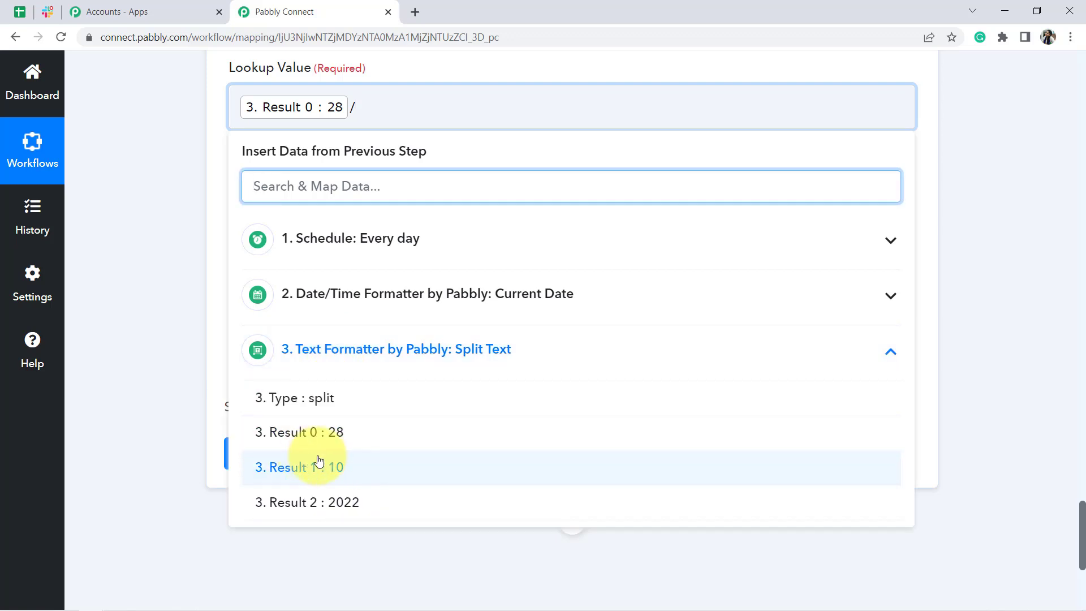
{"action": "left_click", "coordinate": [337, 467]}
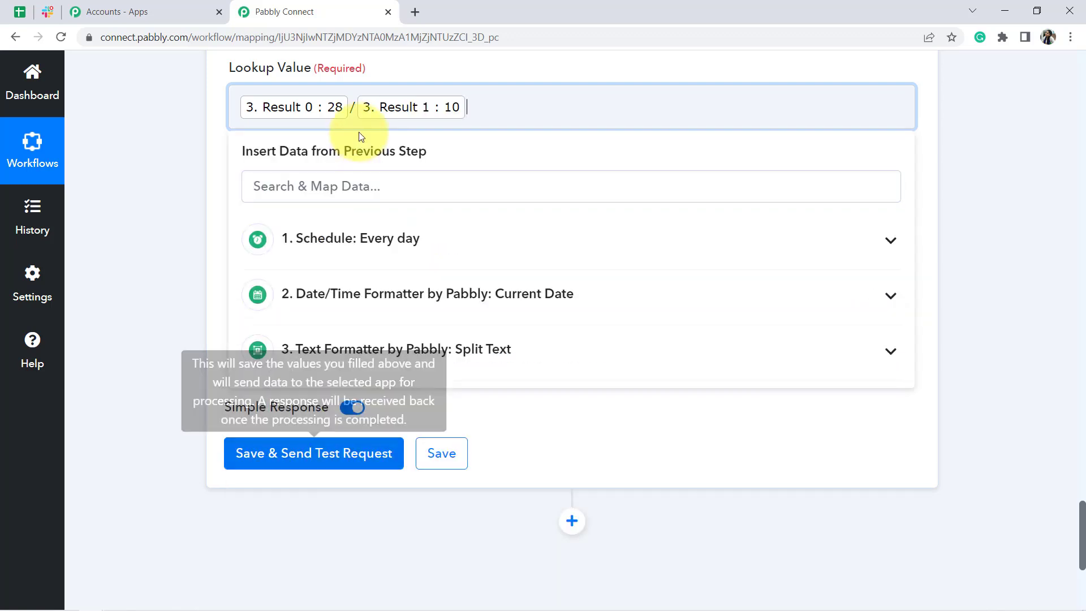
{"action": "left_click", "coordinate": [158, 182]}
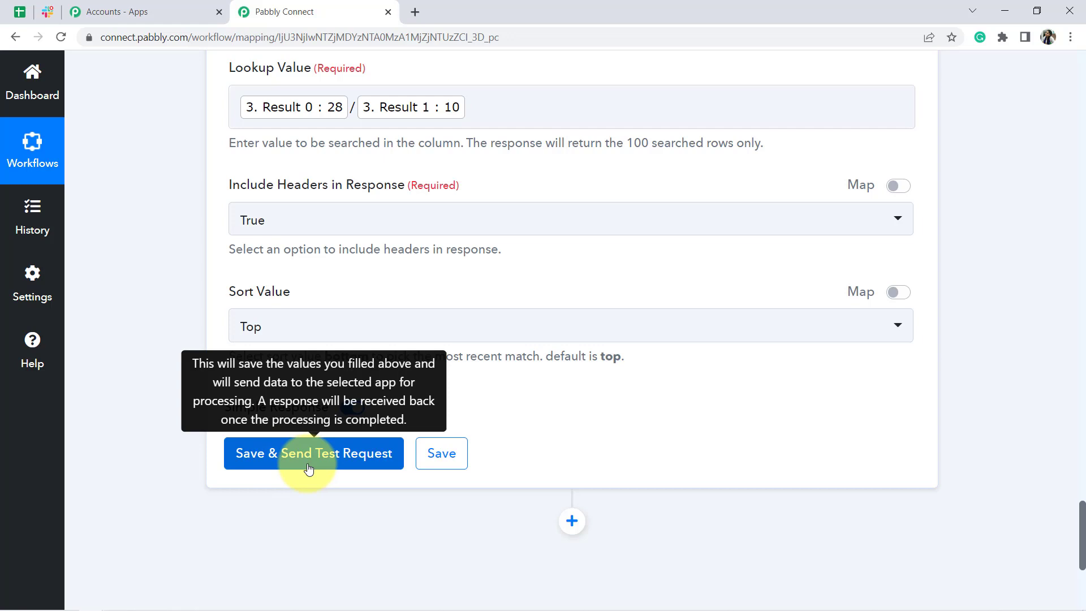
{"action": "left_click", "coordinate": [242, 455]}
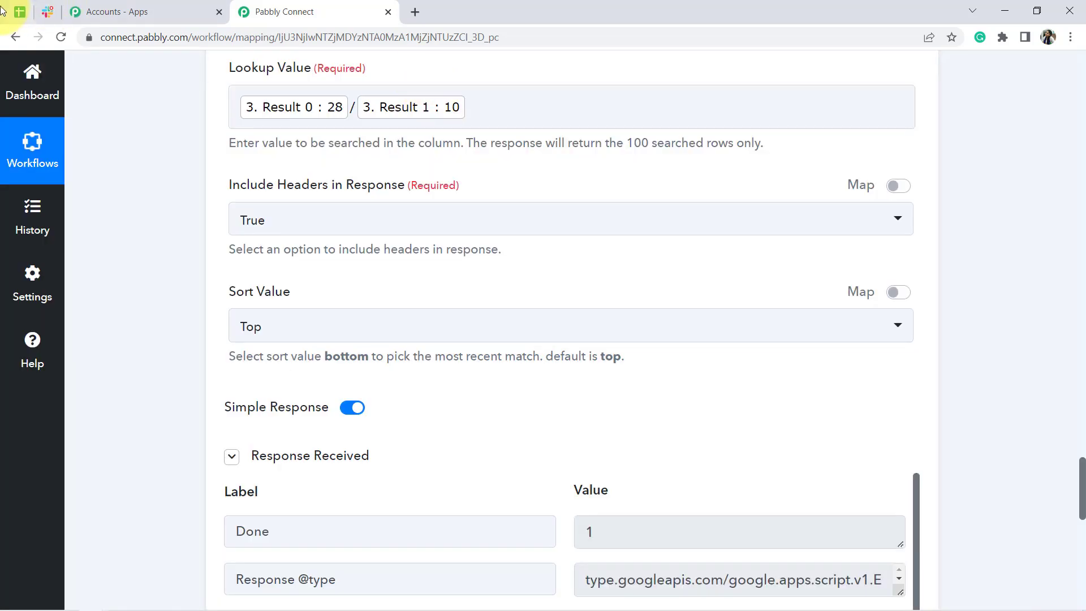
Step: Examine the DD/MM (DOB) column in Google Sheets for employees whose birthday is 28/10
{"action": "left_click", "coordinate": [19, 11]}
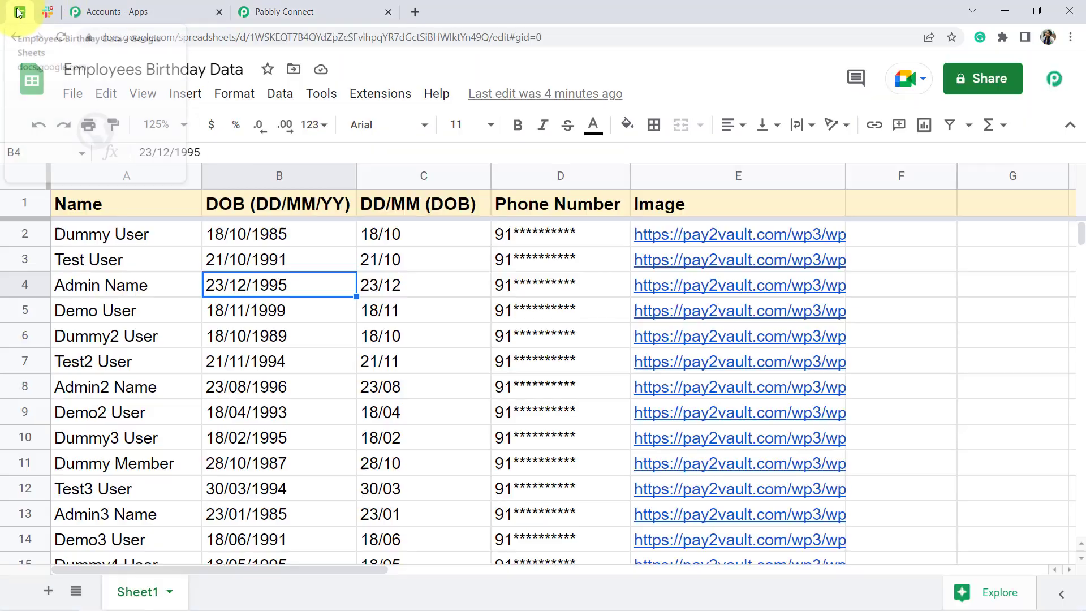
{"action": "left_click", "coordinate": [419, 359]}
{"action": "left_click_drag", "start_coordinate": [405, 239], "coordinate": [404, 589]}
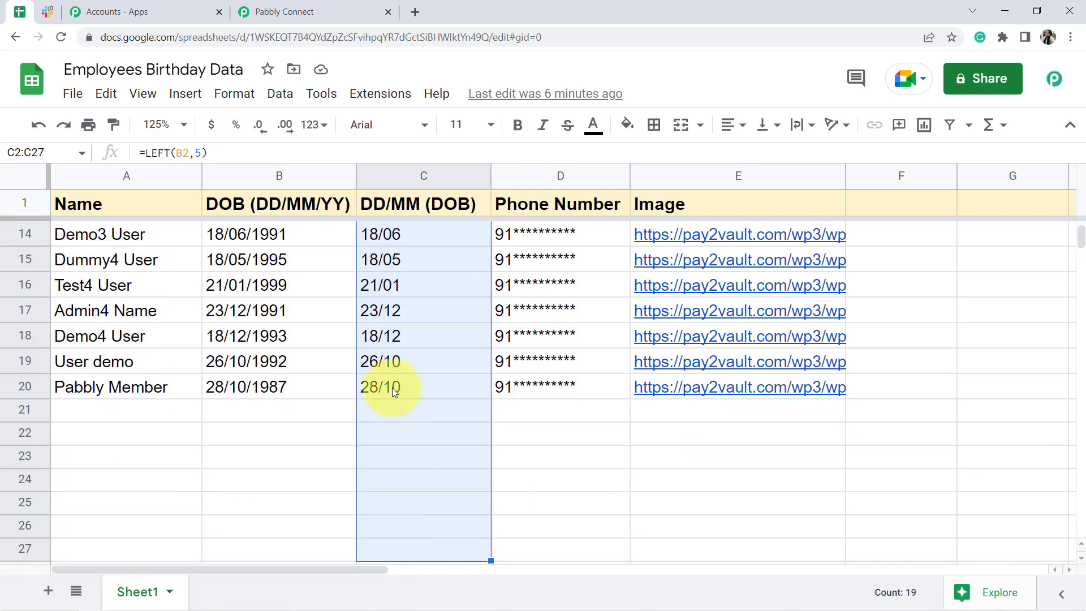
{"action": "left_click", "coordinate": [392, 388]}
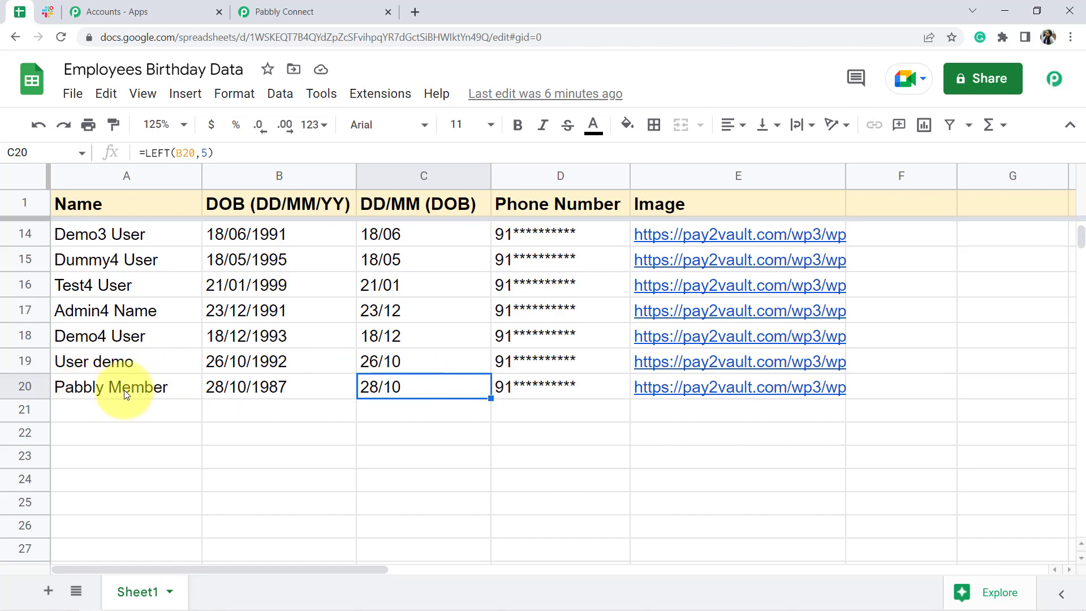
{"action": "left_click", "coordinate": [105, 393]}
{"action": "left_click", "coordinate": [389, 391]}
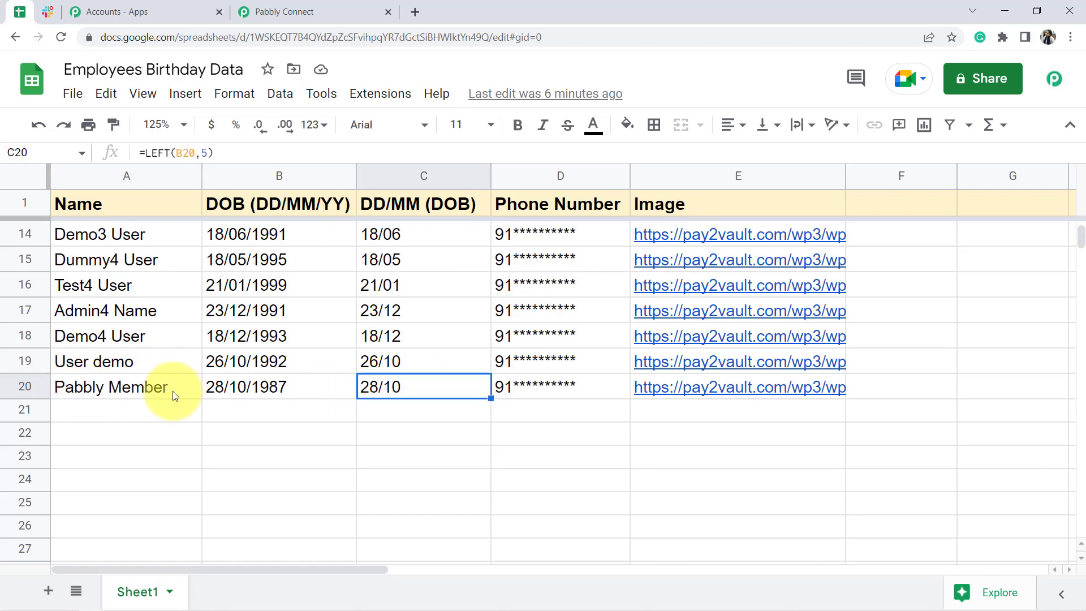
{"action": "left_click", "coordinate": [175, 393]}
{"action": "left_click", "coordinate": [395, 390]}
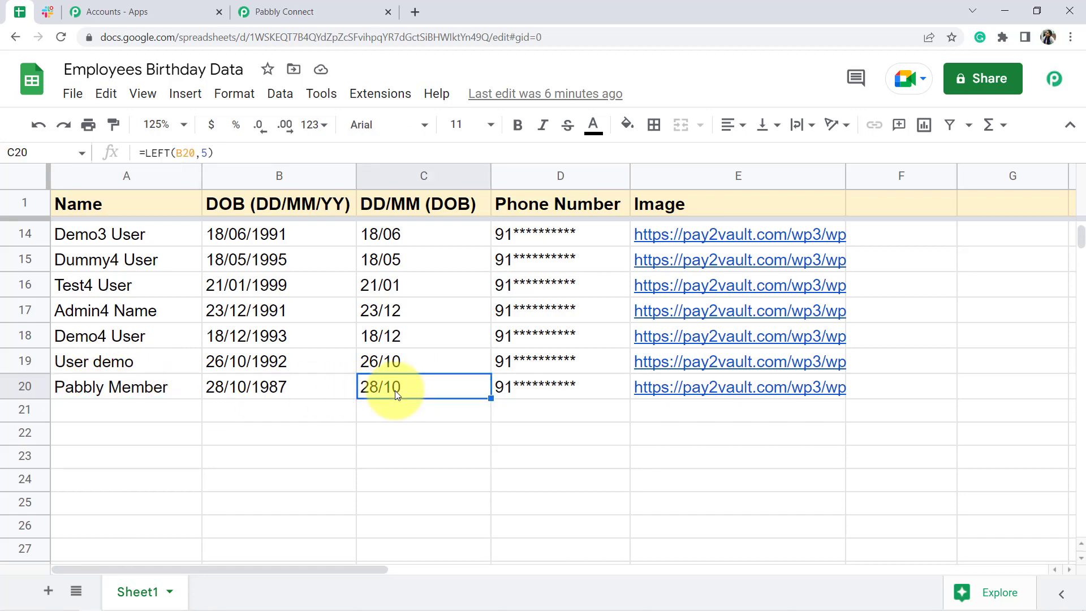
{"action": "key", "text": "Up"}
{"action": "key", "text": "Up"}
{"action": "key", "text": "Up"}
{"action": "key", "text": "Up"}
{"action": "key", "text": "Up"}
{"action": "key", "text": "Up"}
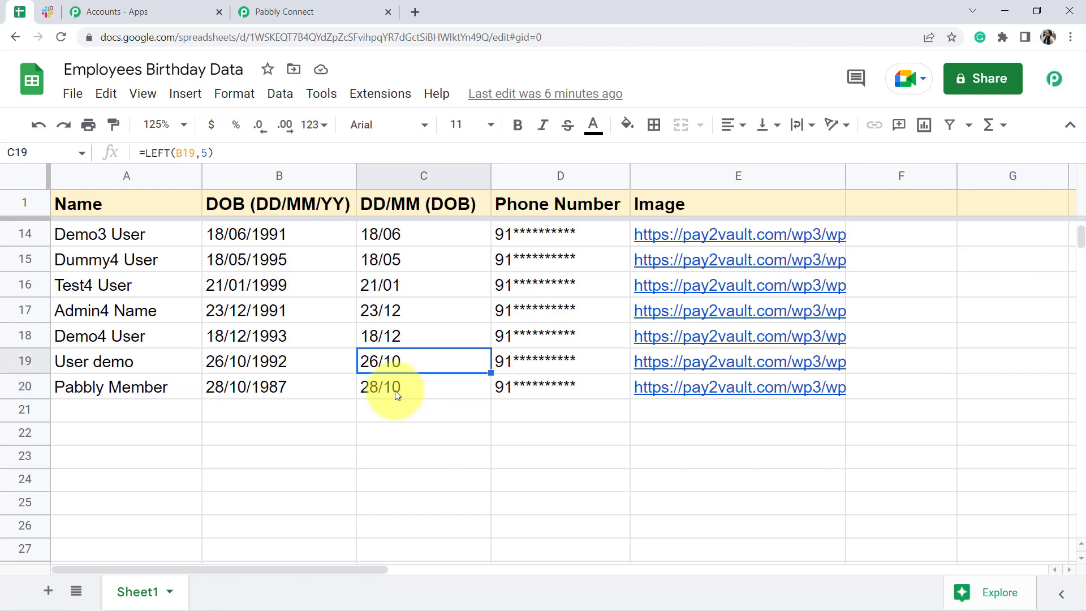
Step: Go through the DD/MM (DOB) column up to row 2 and back down past the last entry, looking for dates matching 28/10
{"action": "key", "text": "Up"}
{"action": "key", "text": "Up"}
{"action": "key", "text": "Up"}
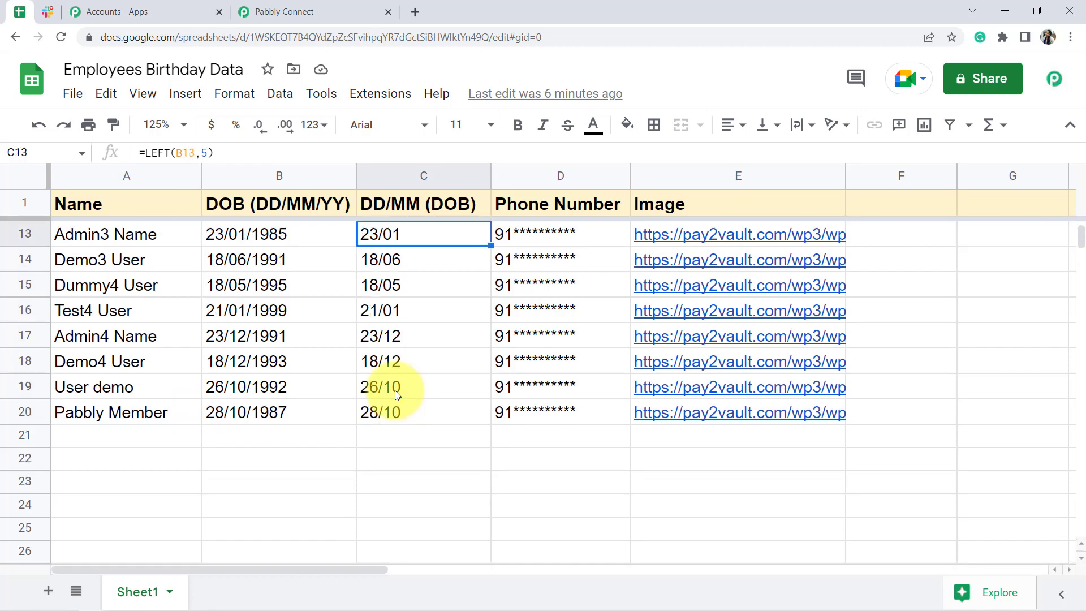
{"action": "key", "text": "Up"}
{"action": "key", "text": "Up"}
{"action": "key", "text": "Up"}
{"action": "key", "text": "Up"}
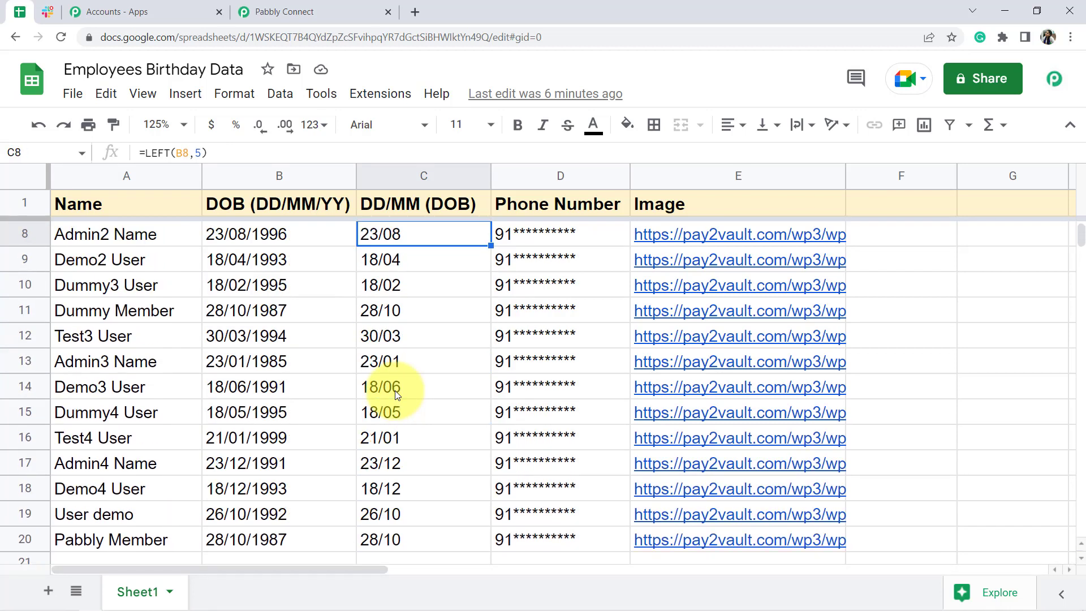
{"action": "key", "text": "Down"}
{"action": "key", "text": "Down"}
{"action": "key", "text": "Down"}
{"action": "key", "text": "Down"}
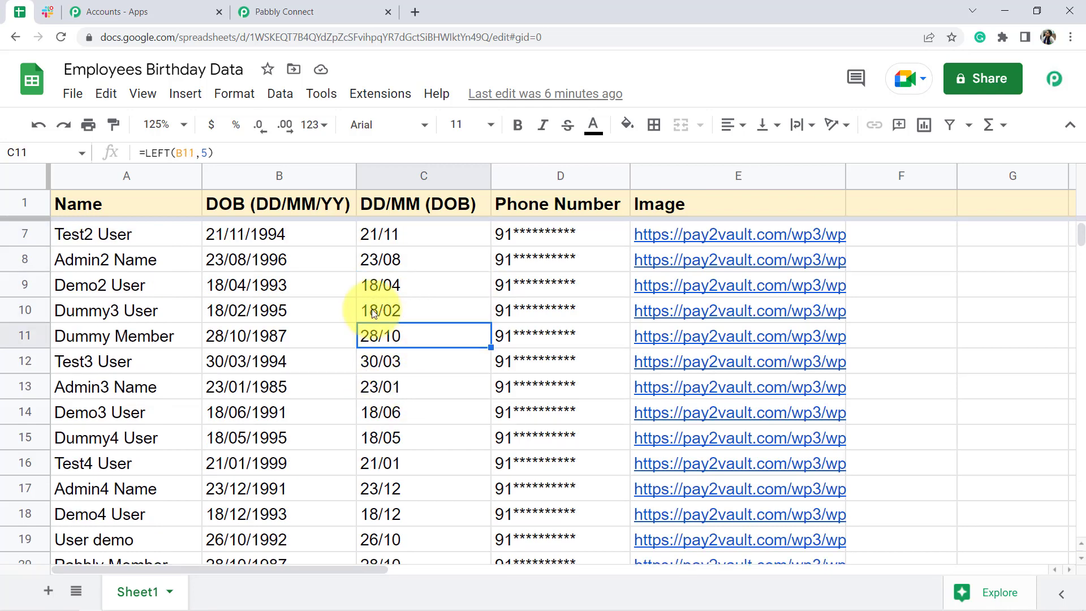
{"action": "key", "text": "Up"}
{"action": "key", "text": "Up"}
{"action": "key", "text": "Up"}
{"action": "key", "text": "Up"}
{"action": "key", "text": "Up"}
{"action": "key", "text": "Up"}
{"action": "key", "text": "Up"}
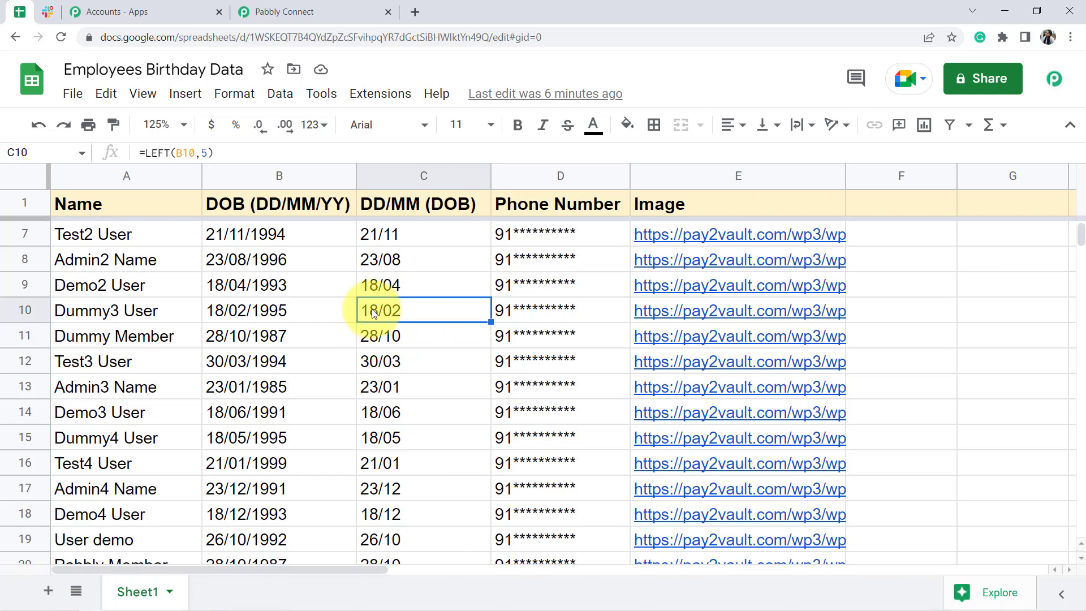
{"action": "key", "text": "Up"}
{"action": "key", "text": "Up"}
{"action": "key", "text": "Up"}
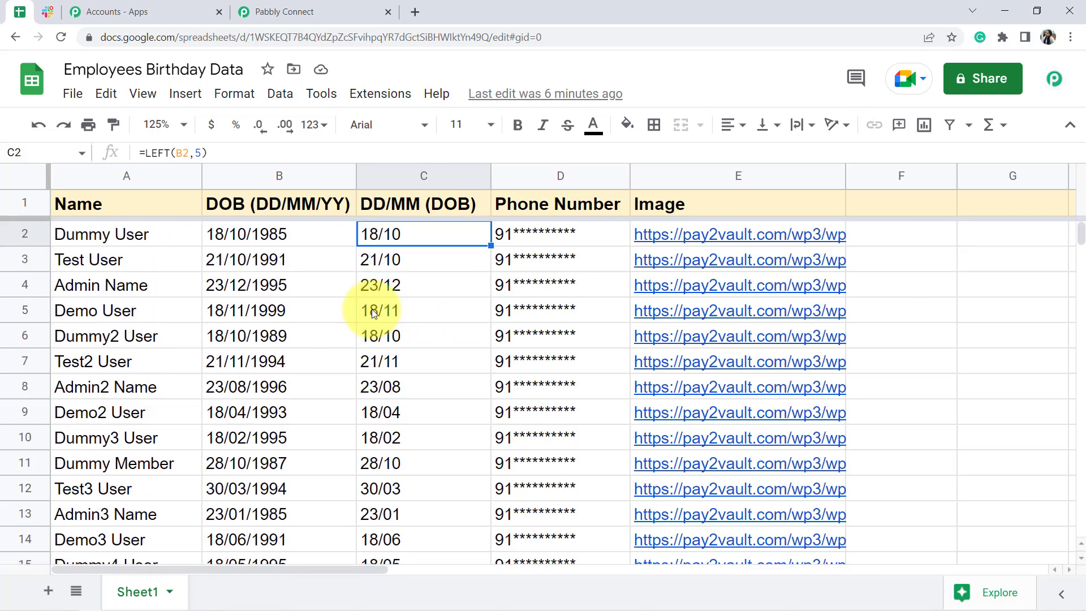
{"action": "key", "text": "Down"}
{"action": "key", "text": "Down"}
{"action": "key", "text": "Down"}
{"action": "key", "text": "Down"}
{"action": "key", "text": "Down"}
{"action": "key", "text": "Down"}
{"action": "key", "text": "Down"}
{"action": "key", "text": "Down"}
{"action": "key", "text": "Down"}
{"action": "key", "text": "Down"}
{"action": "key", "text": "Down"}
{"action": "key", "text": "Down"}
{"action": "key", "text": "Down"}
{"action": "key", "text": "Down"}
{"action": "key", "text": "Down"}
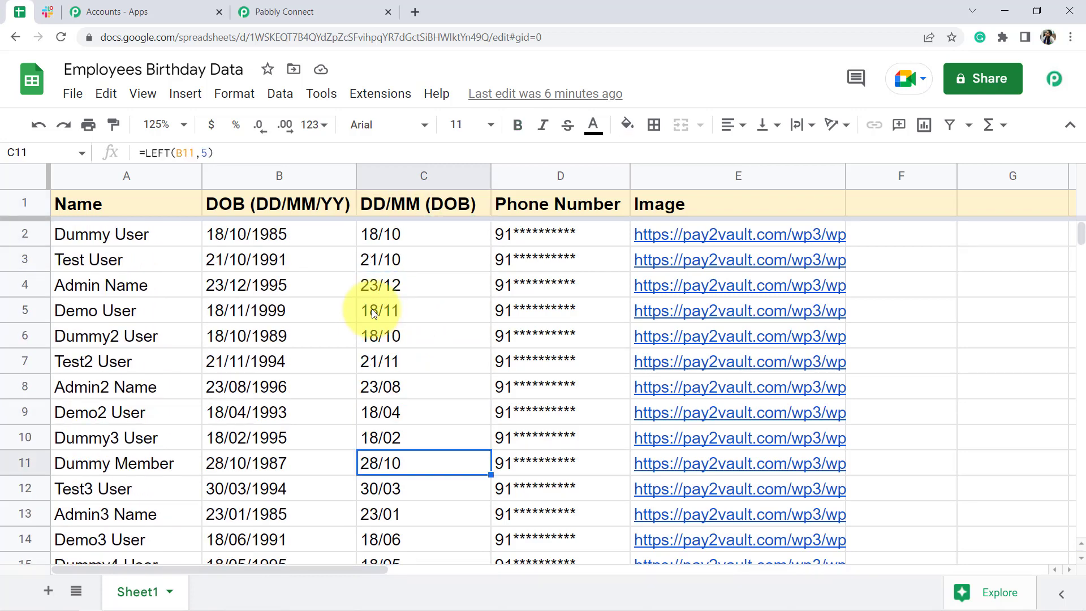
{"action": "key", "text": "Down"}
{"action": "key", "text": "Down"}
{"action": "key", "text": "Down"}
{"action": "key", "text": "Down"}
{"action": "key", "text": "Down"}
{"action": "key", "text": "Down"}
{"action": "key", "text": "Down"}
{"action": "key", "text": "Down"}
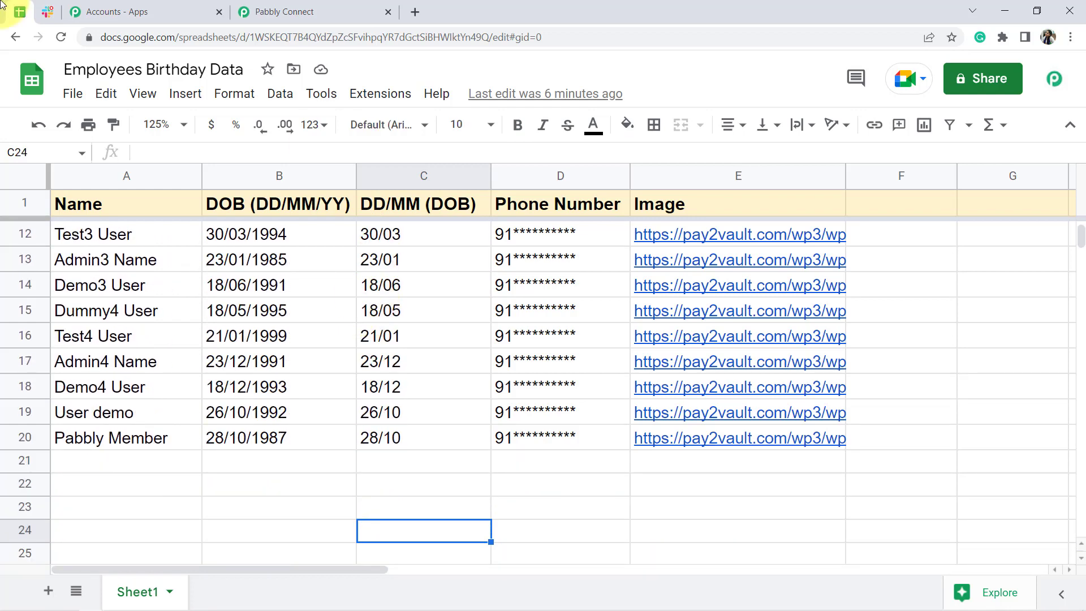
Step: Check the row index, name and date of Response Result 0 in the Pabbly Connect lookup response against the matching Google Sheets row
{"action": "left_click", "coordinate": [280, 11]}
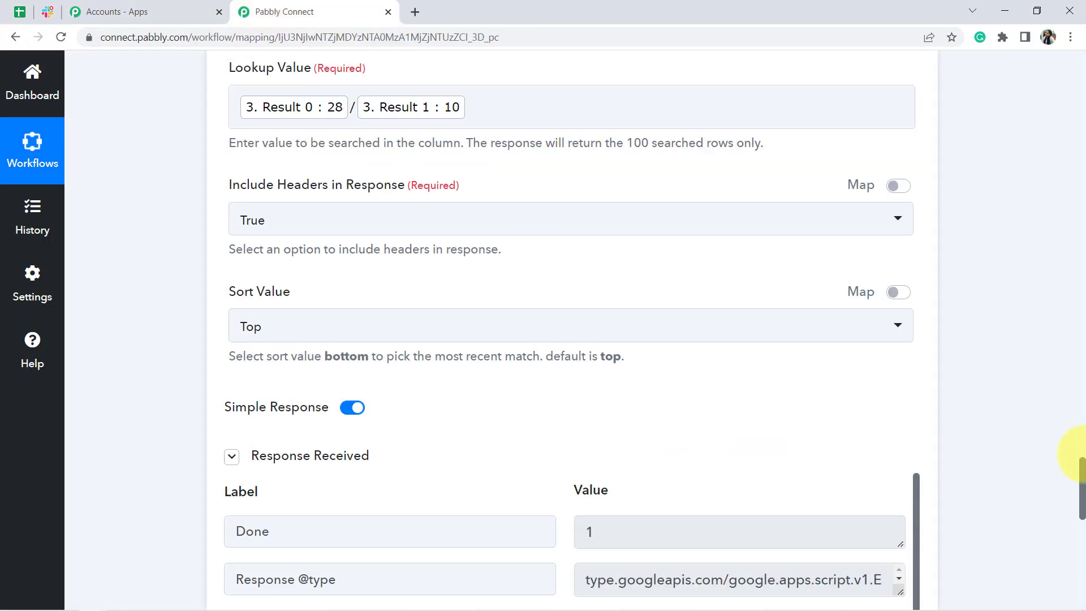
{"action": "left_click_drag", "start_coordinate": [1081, 470], "coordinate": [1082, 520]}
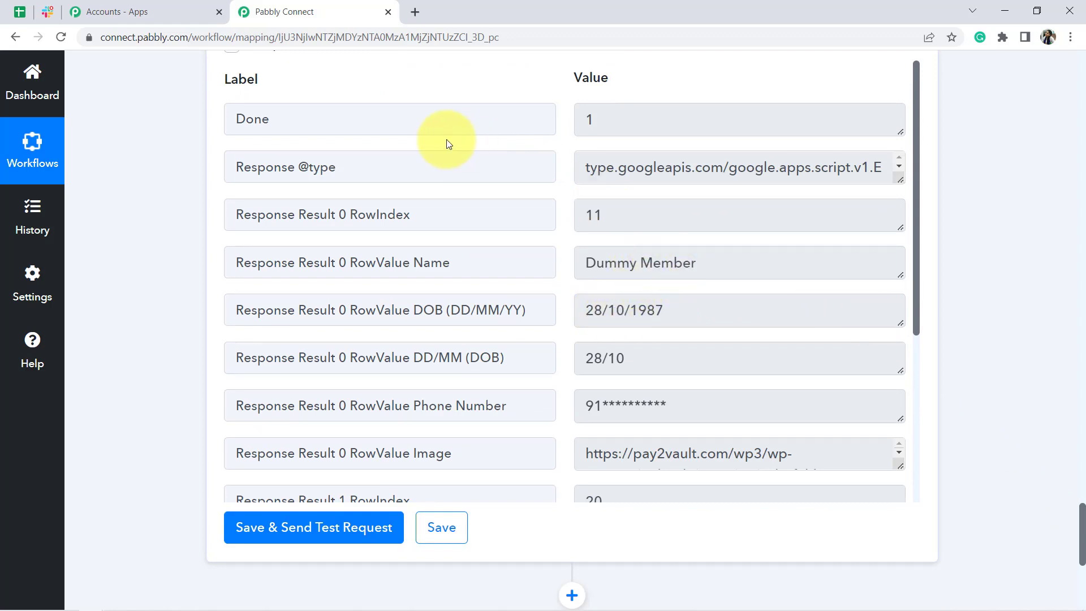
{"action": "left_click_drag", "start_coordinate": [612, 215], "coordinate": [589, 214]}
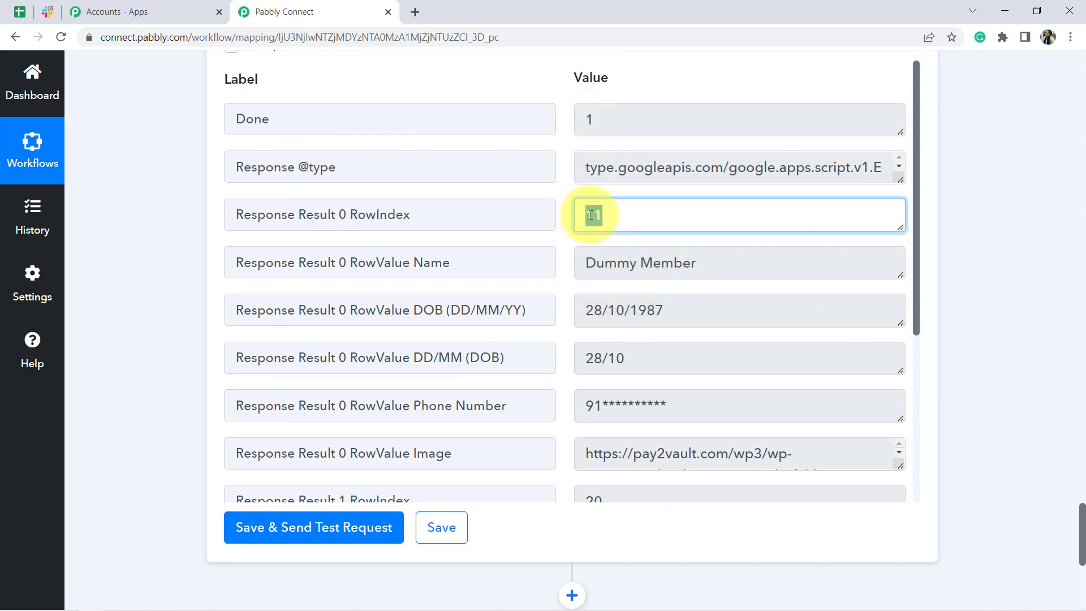
{"action": "left_click_drag", "start_coordinate": [674, 261], "coordinate": [554, 259]}
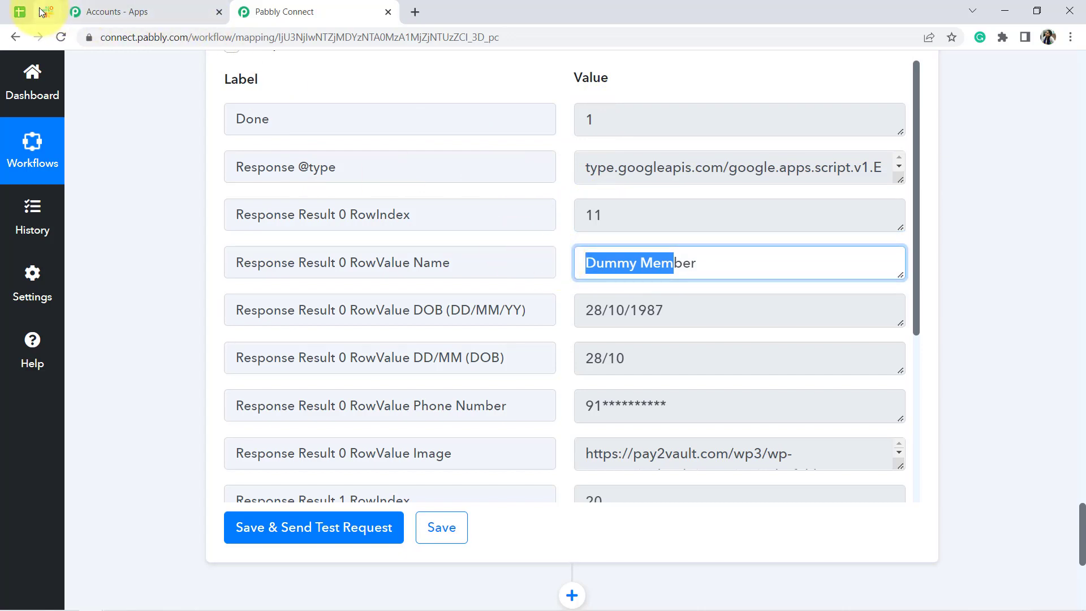
{"action": "left_click", "coordinate": [19, 11]}
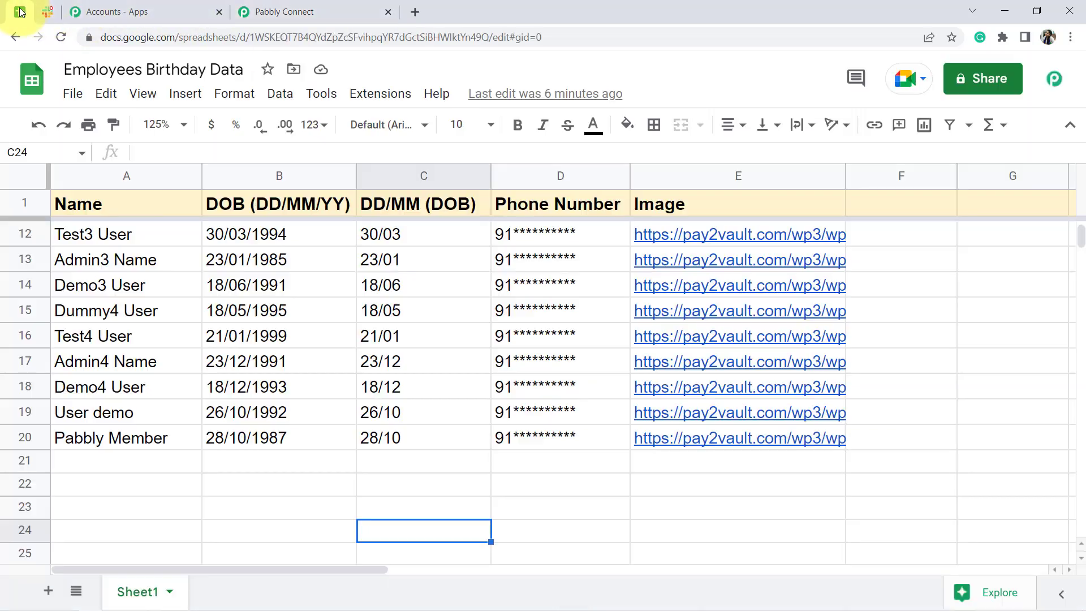
{"action": "left_click", "coordinate": [86, 250]}
{"action": "scroll", "coordinate": [93, 249], "scroll_direction": "up", "scroll_amount": 1}
{"action": "left_click", "coordinate": [96, 244]}
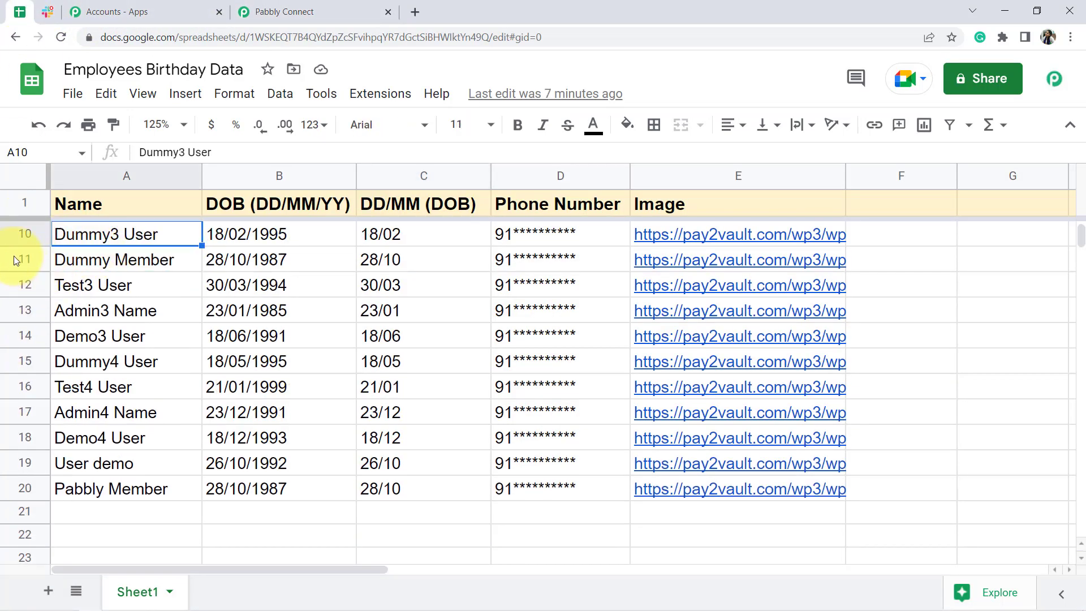
{"action": "left_click", "coordinate": [123, 265]}
{"action": "left_click", "coordinate": [399, 263]}
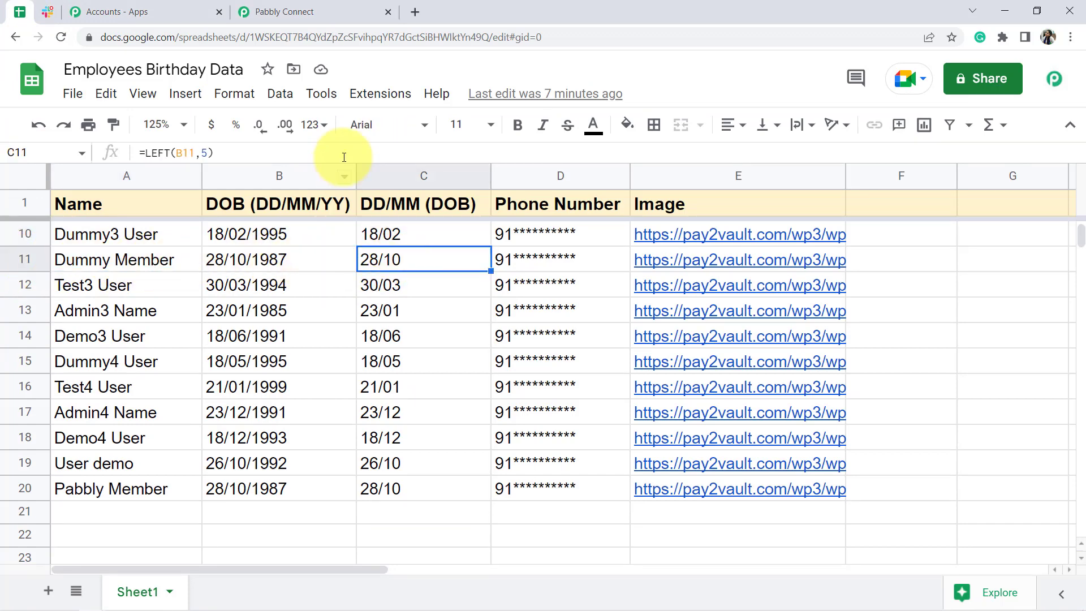
Step: Review the row index, name, phone number and image of Response Result 1 in Pabbly Connect and compare them with the matching Google Sheets row
{"action": "left_click", "coordinate": [291, 14]}
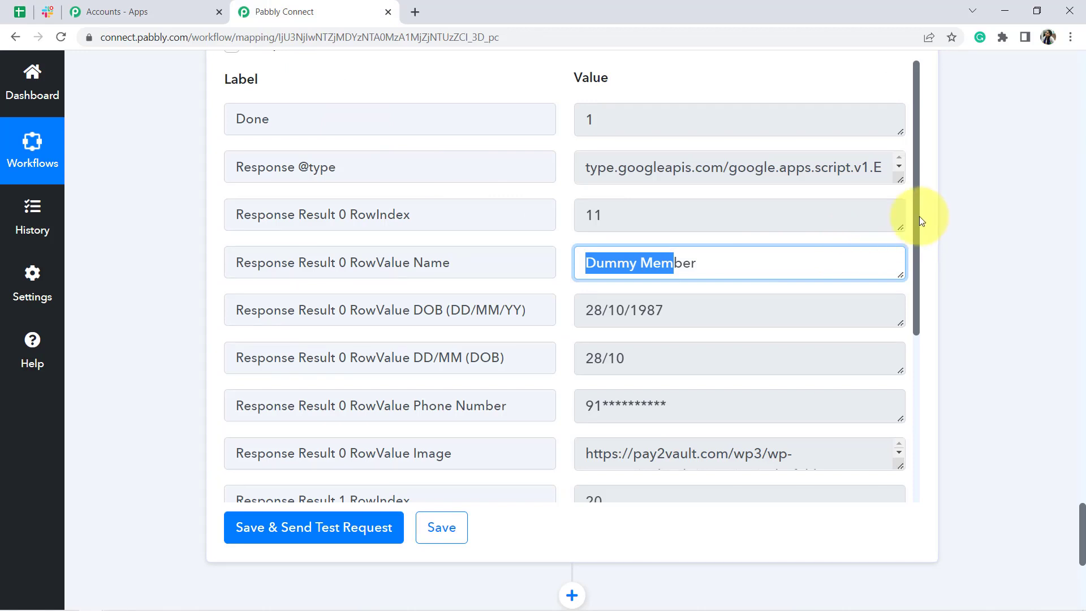
{"action": "scroll", "coordinate": [915, 215], "scroll_direction": "down", "scroll_amount": 2}
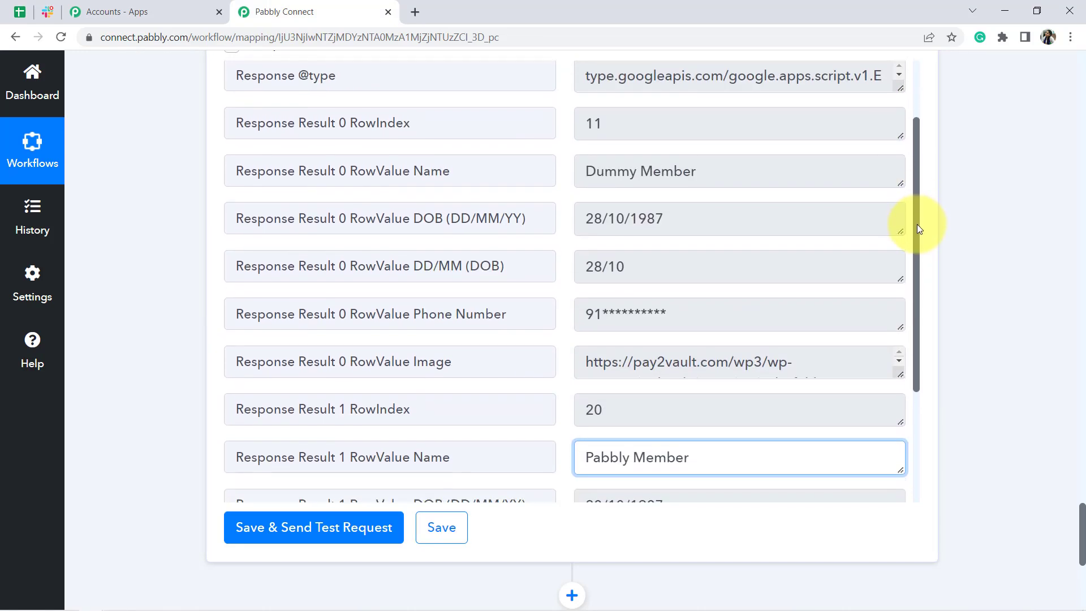
{"action": "left_click_drag", "start_coordinate": [918, 224], "coordinate": [914, 356]}
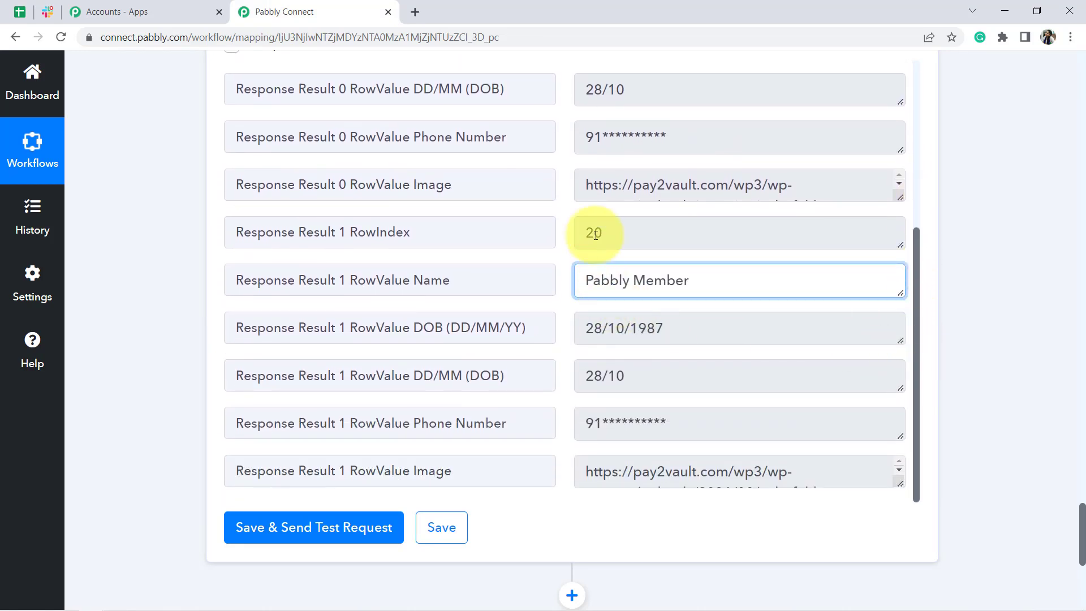
{"action": "double_click", "coordinate": [595, 234]}
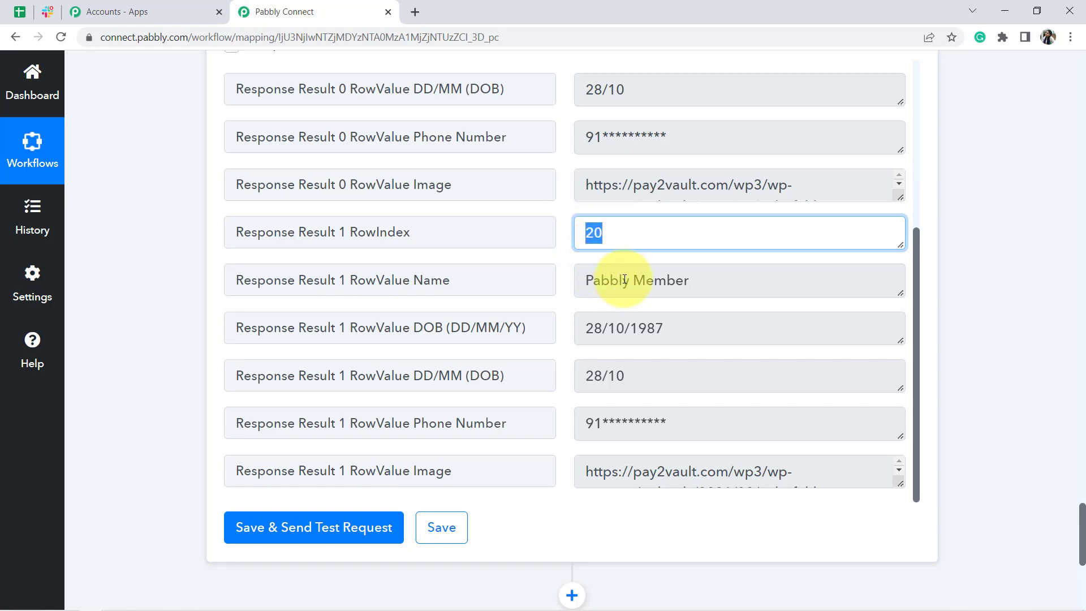
{"action": "left_click_drag", "start_coordinate": [681, 293], "coordinate": [601, 297]}
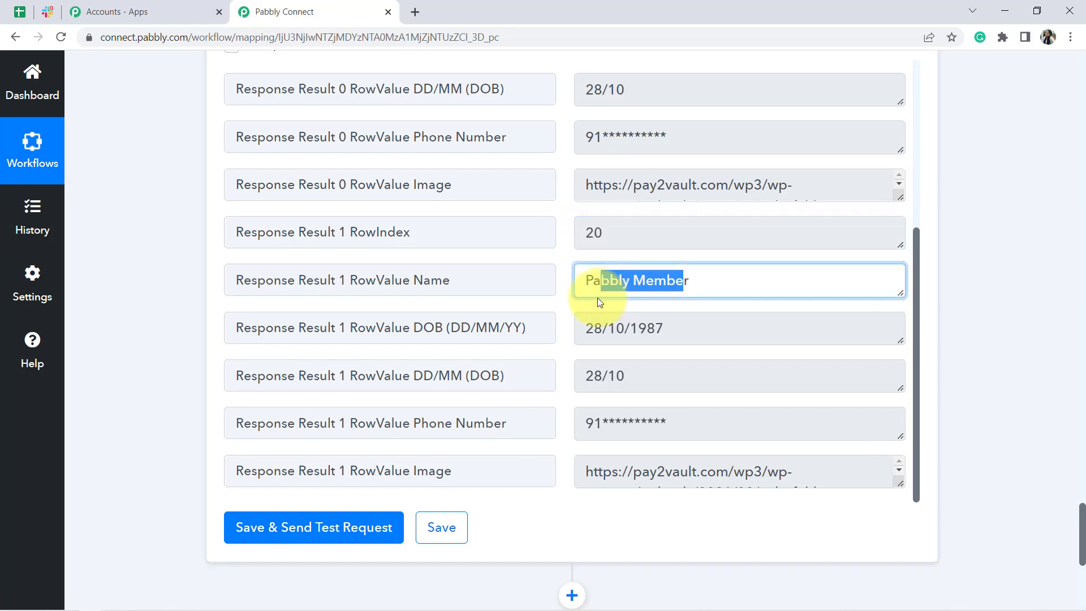
{"action": "left_click_drag", "start_coordinate": [643, 429], "coordinate": [586, 429]}
{"action": "left_click_drag", "start_coordinate": [692, 473], "coordinate": [580, 481]}
{"action": "left_click", "coordinate": [20, 11]}
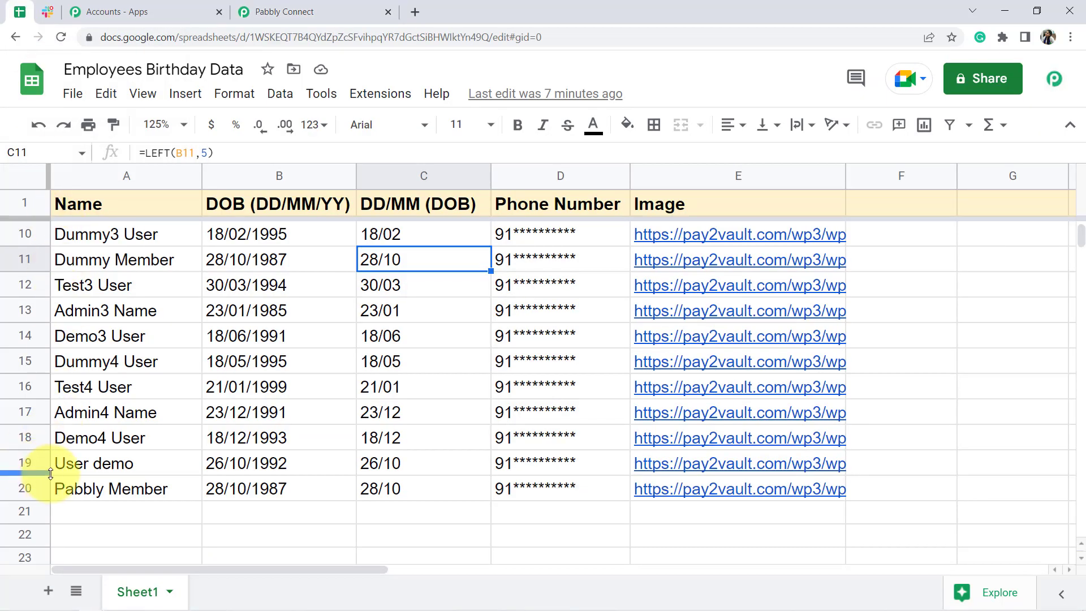
{"action": "left_click", "coordinate": [95, 497]}
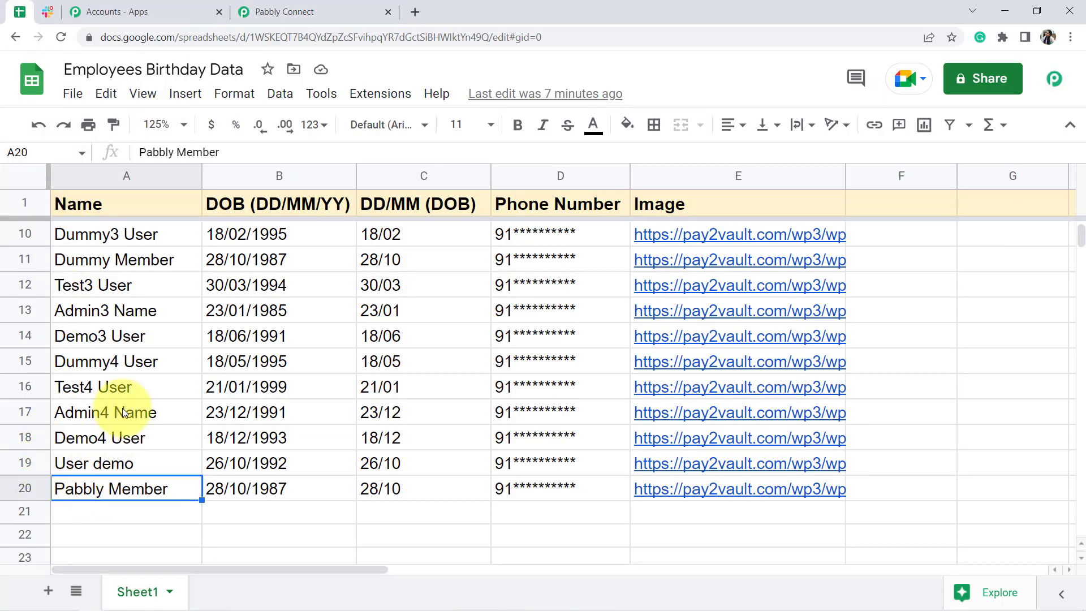
{"action": "left_click", "coordinate": [119, 261]}
{"action": "left_click", "coordinate": [97, 495]}
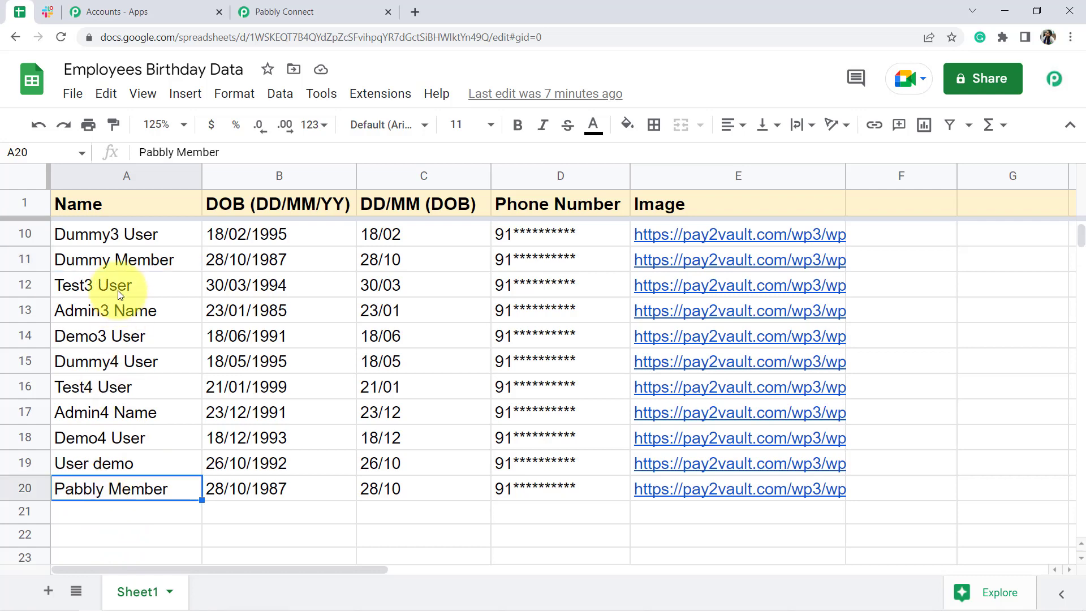
{"action": "left_click", "coordinate": [86, 259]}
Step: Return to Pabbly Connect and examine how the lookup response lists Result 0 and Result 1 as separate sets of employee details
{"action": "left_click", "coordinate": [287, 10]}
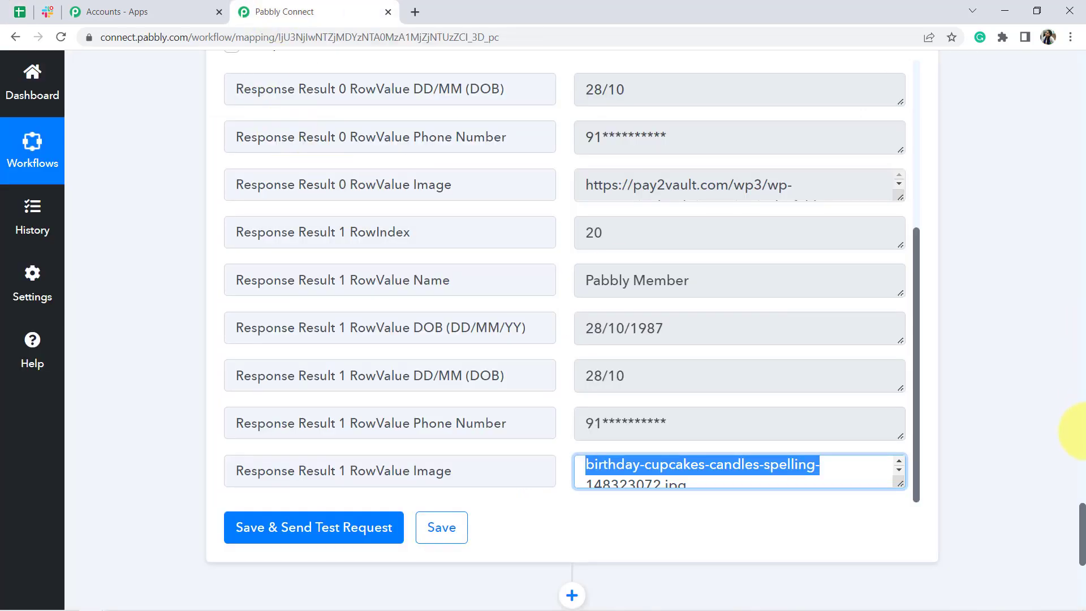
{"action": "left_click_drag", "start_coordinate": [1082, 524], "coordinate": [1053, 527]}
{"action": "scroll", "coordinate": [1052, 528], "scroll_direction": "down", "scroll_amount": 1}
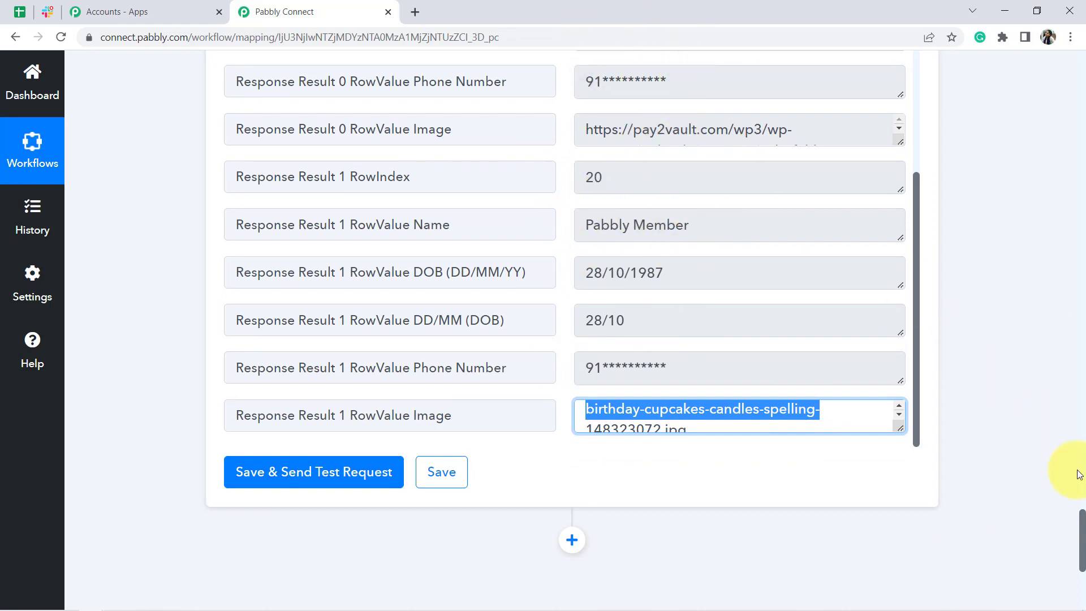
{"action": "scroll", "coordinate": [1082, 539], "scroll_direction": "up", "scroll_amount": 1}
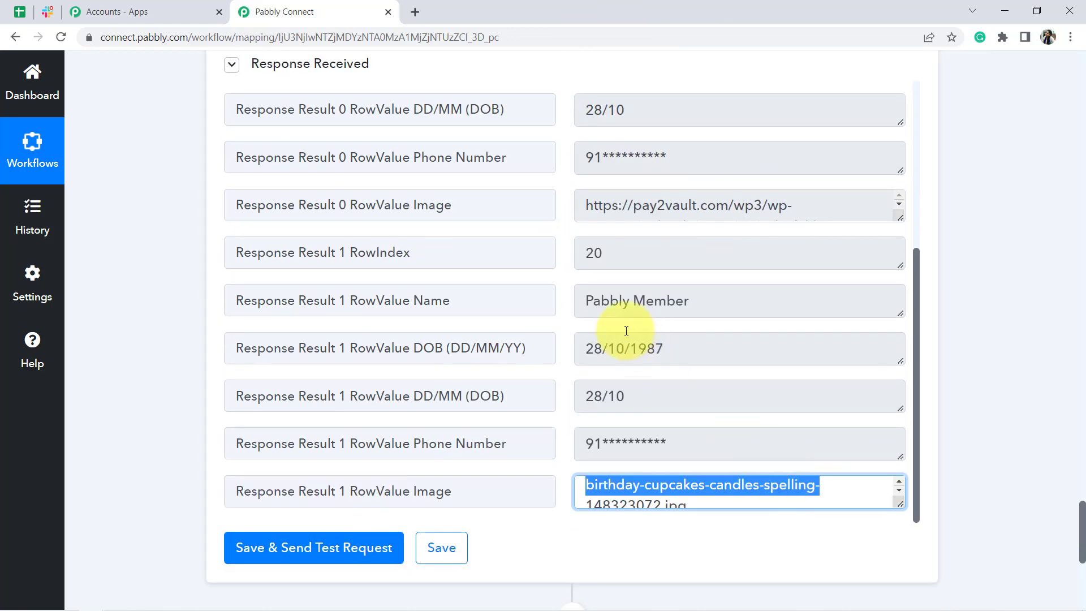
{"action": "triple_click", "coordinate": [608, 303]}
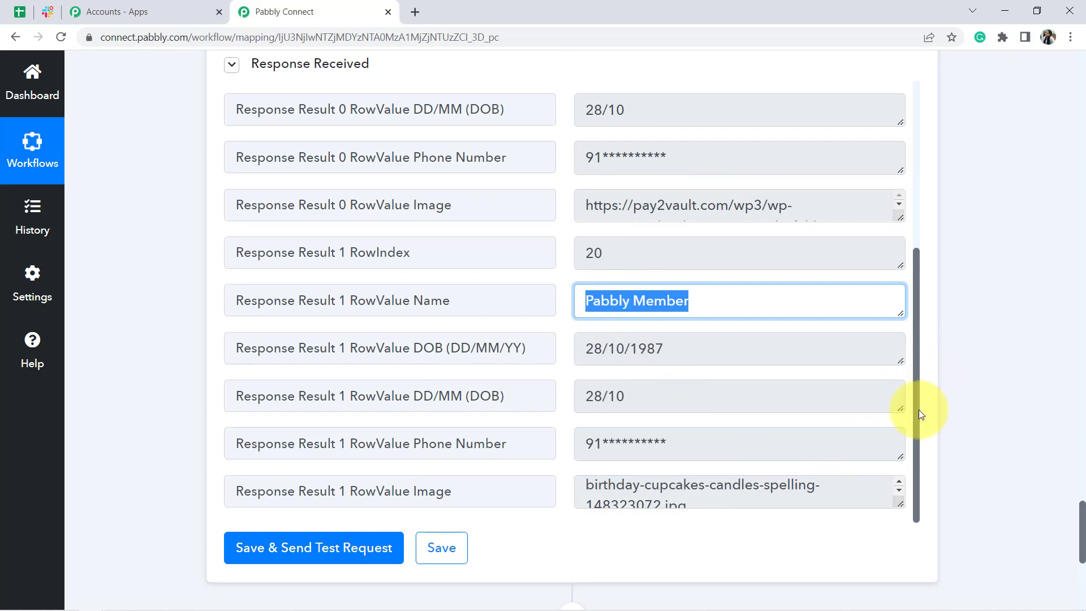
{"action": "left_click_drag", "start_coordinate": [919, 409], "coordinate": [909, 282]}
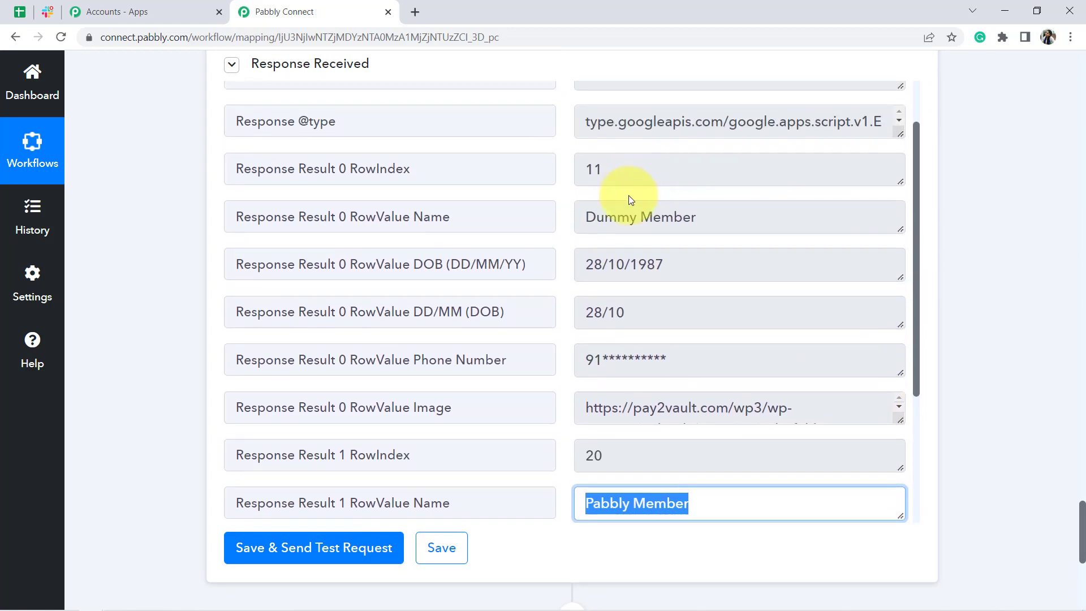
{"action": "left_click_drag", "start_coordinate": [625, 212], "coordinate": [597, 360]}
{"action": "left_click_drag", "start_coordinate": [611, 503], "coordinate": [722, 515]}
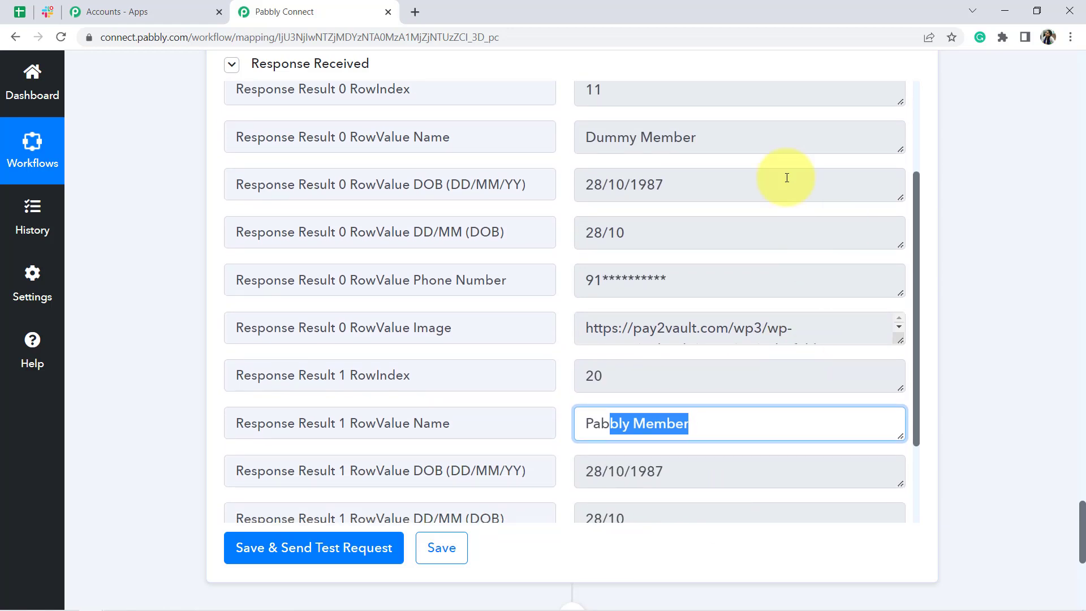
{"action": "left_click_drag", "start_coordinate": [611, 94], "coordinate": [584, 98]}
{"action": "left_click_drag", "start_coordinate": [663, 139], "coordinate": [583, 135]}
{"action": "left_click_drag", "start_coordinate": [687, 184], "coordinate": [579, 189]}
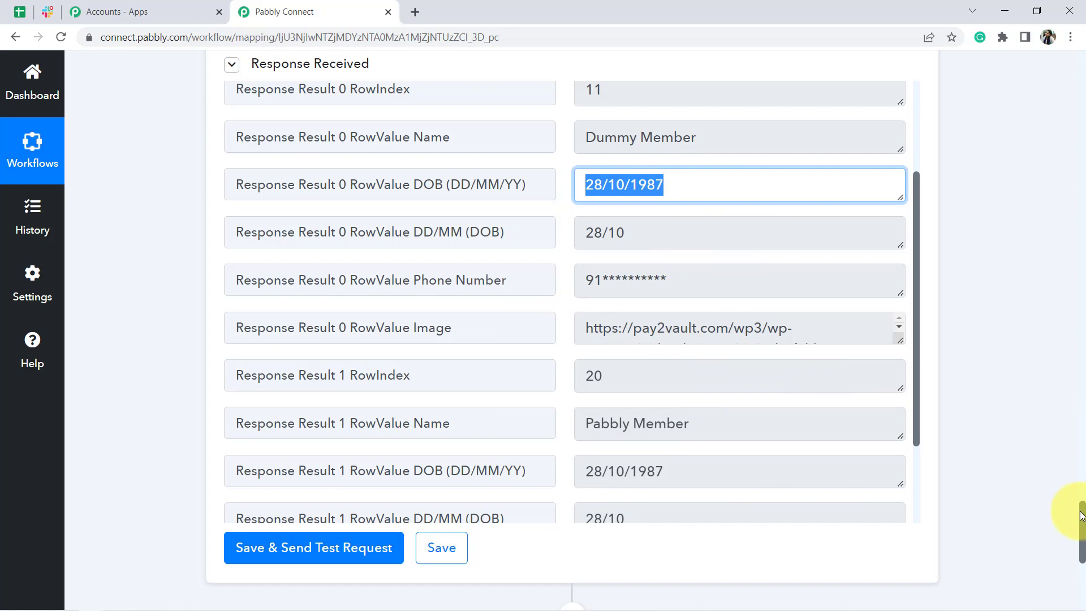
Step: Add an action step after the Google Sheets lookup and choose Iterator by Pabbly as its app
{"action": "scroll", "coordinate": [1082, 516], "scroll_direction": "down", "scroll_amount": 1}
{"action": "scroll", "coordinate": [1081, 524], "scroll_direction": "down", "scroll_amount": 2}
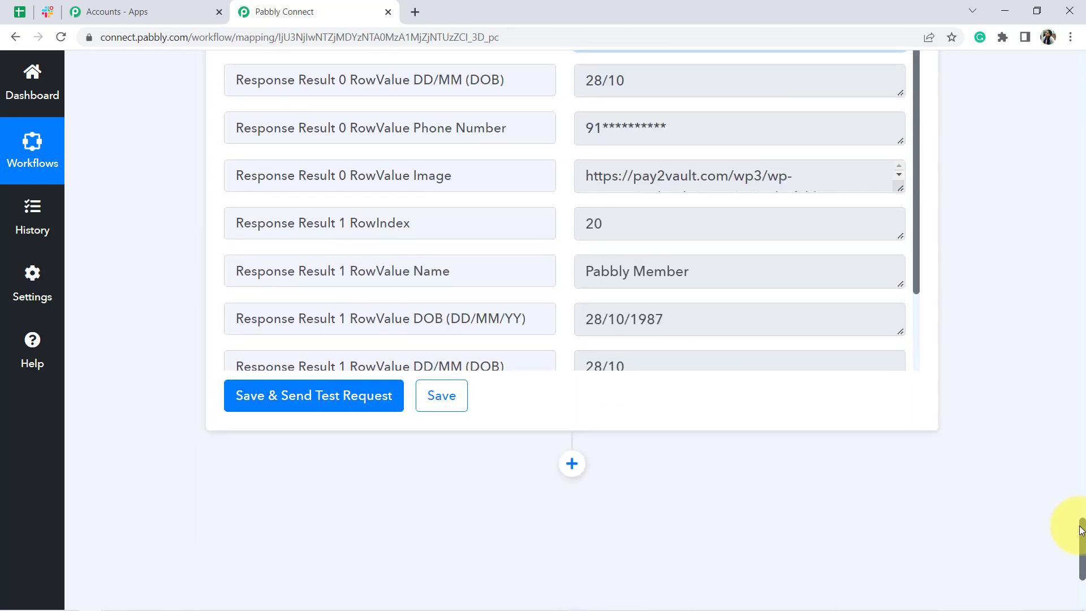
{"action": "scroll", "coordinate": [1082, 531], "scroll_direction": "down", "scroll_amount": 4}
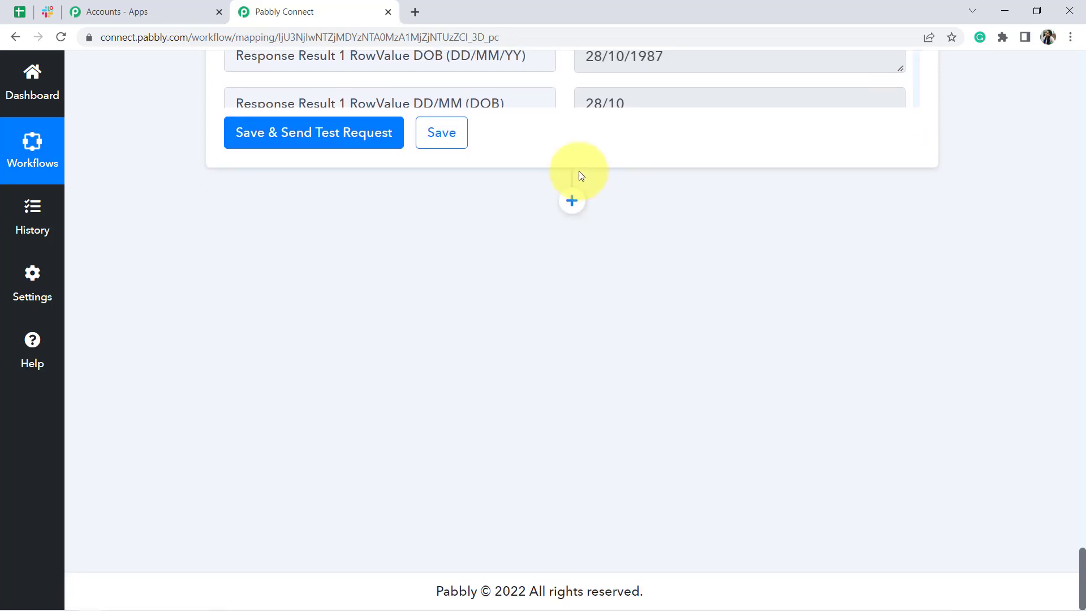
{"action": "left_click", "coordinate": [572, 199]}
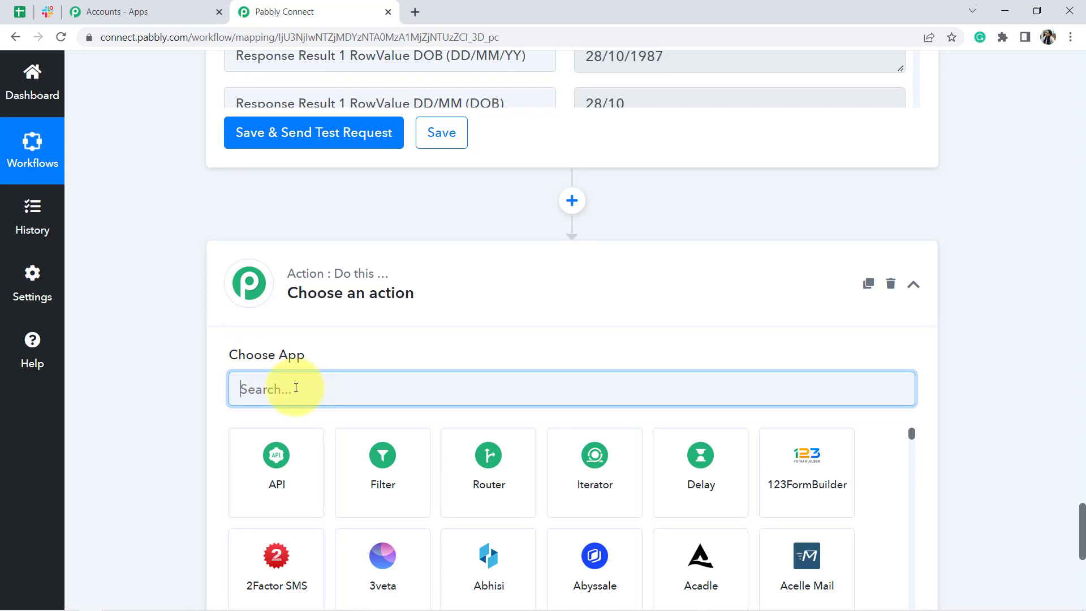
{"action": "type", "text": "ite"}
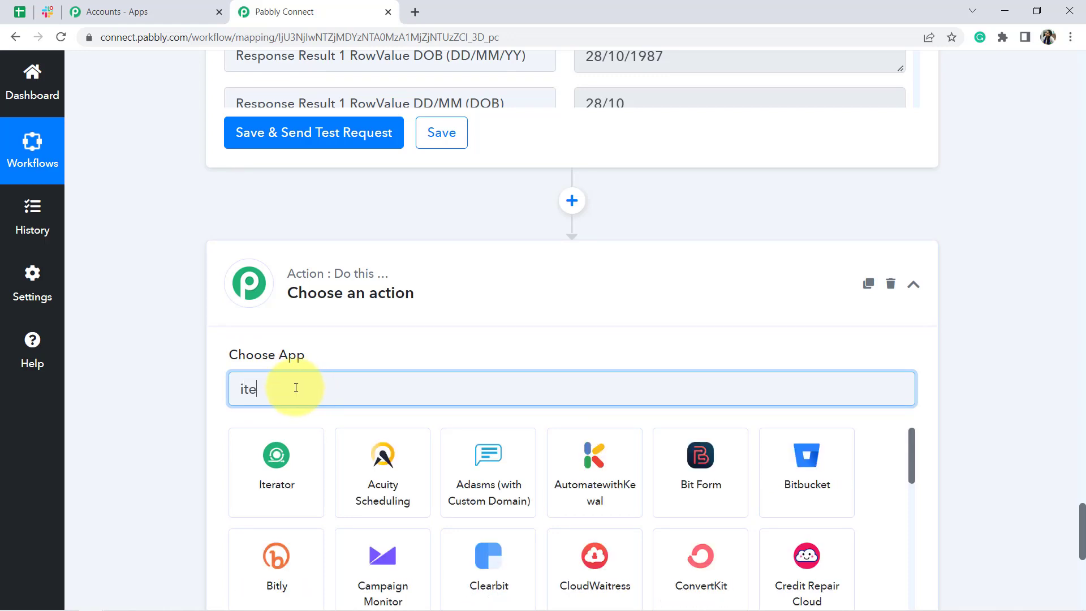
{"action": "left_click", "coordinate": [286, 454]}
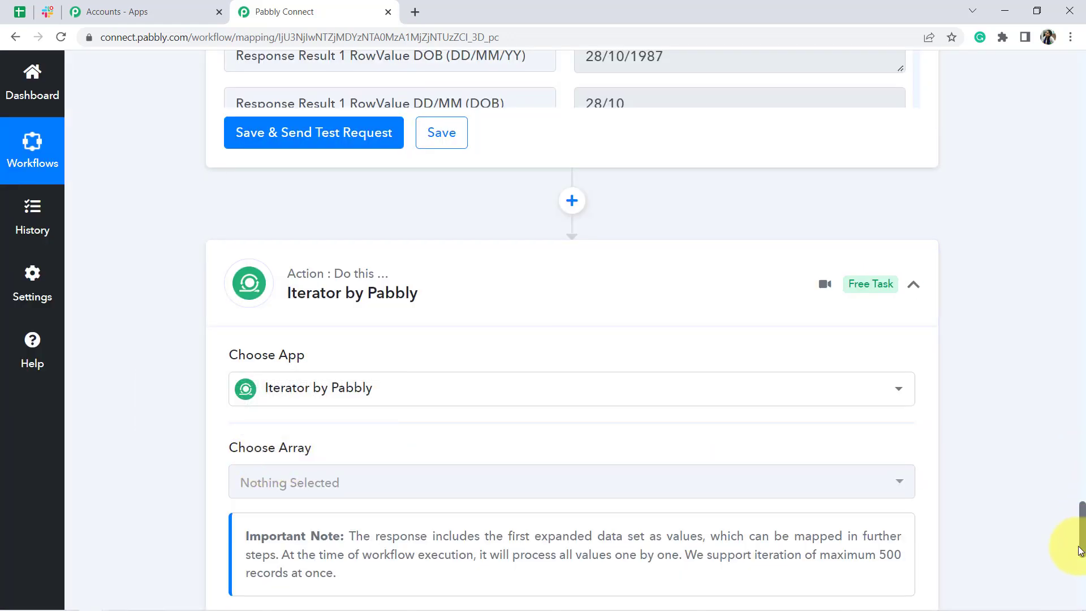
{"action": "scroll", "coordinate": [1082, 545], "scroll_direction": "down", "scroll_amount": 3}
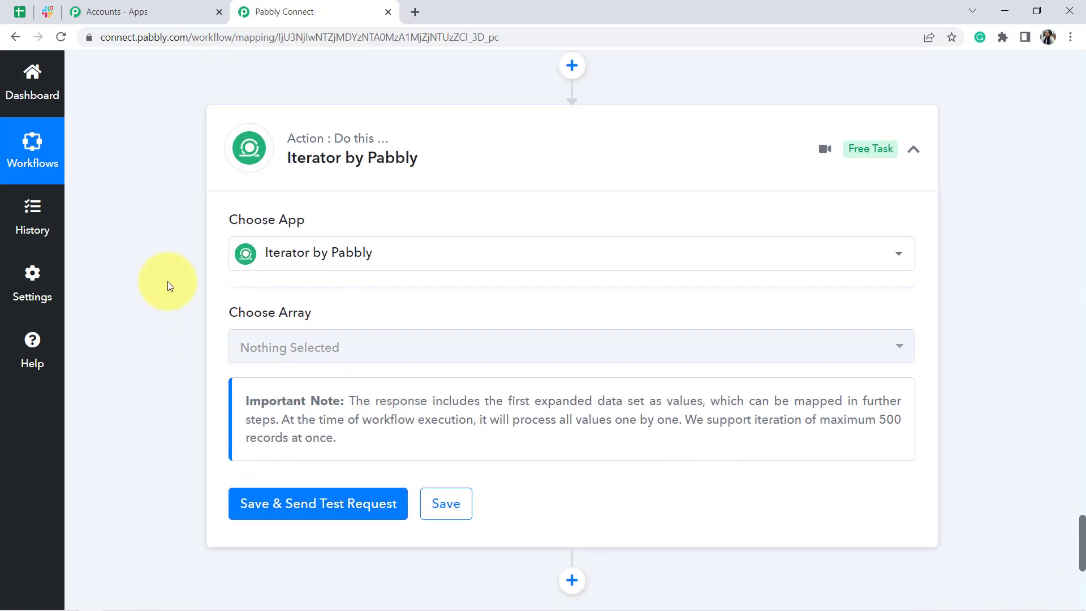
Step: Turn off Simple Response for the Google Sheets lookup action, save it and resend its test request
{"action": "left_click_drag", "start_coordinate": [218, 311], "coordinate": [284, 317]}
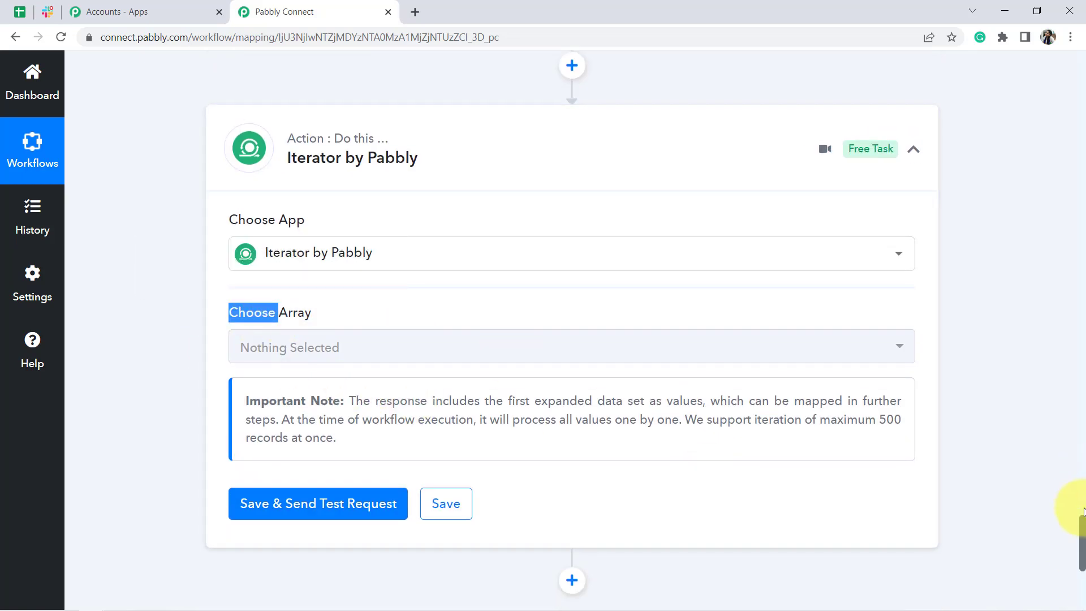
{"action": "scroll", "coordinate": [1083, 529], "scroll_direction": "up", "scroll_amount": 10}
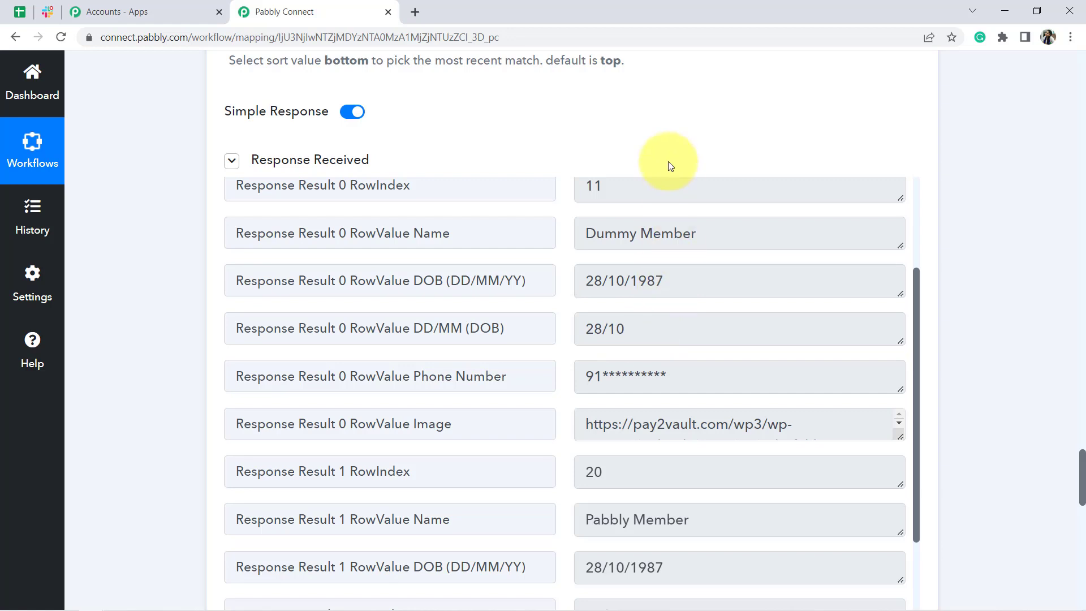
{"action": "left_click", "coordinate": [349, 118]}
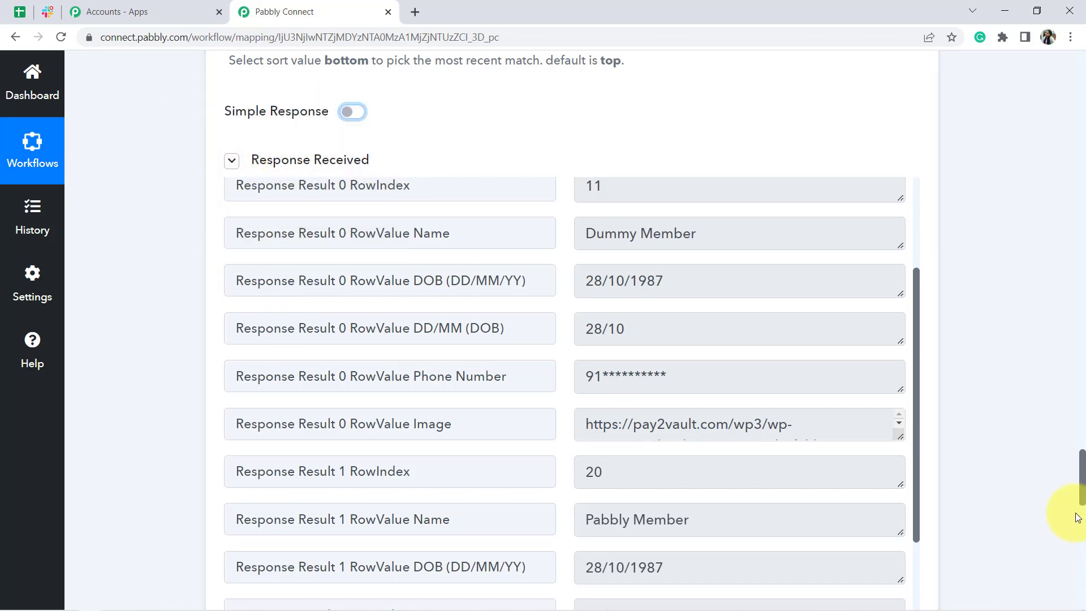
{"action": "scroll", "coordinate": [1084, 485], "scroll_direction": "down", "scroll_amount": 5}
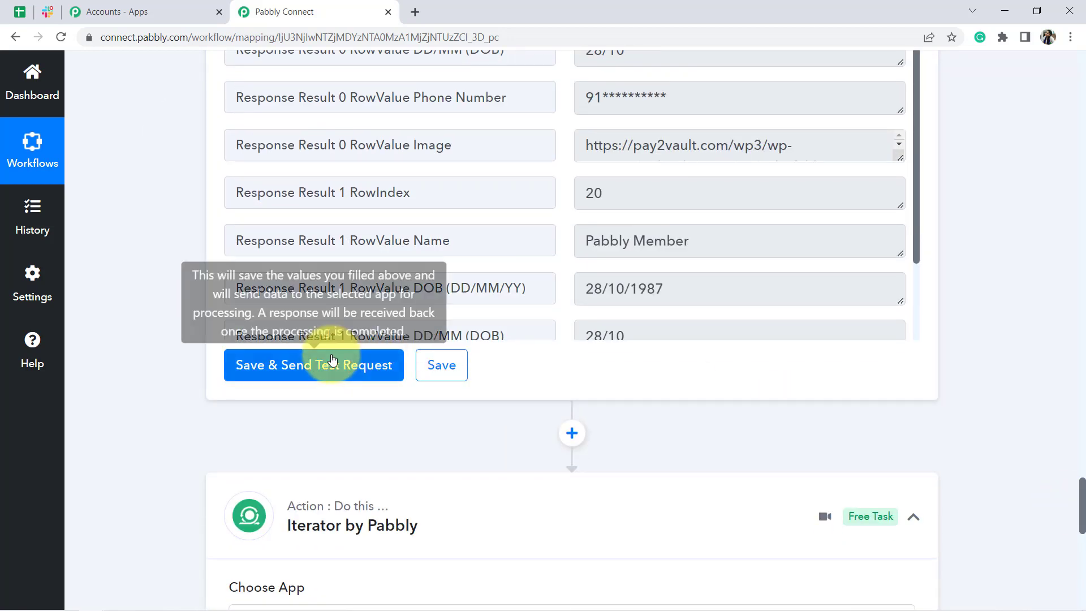
{"action": "left_click", "coordinate": [321, 367]}
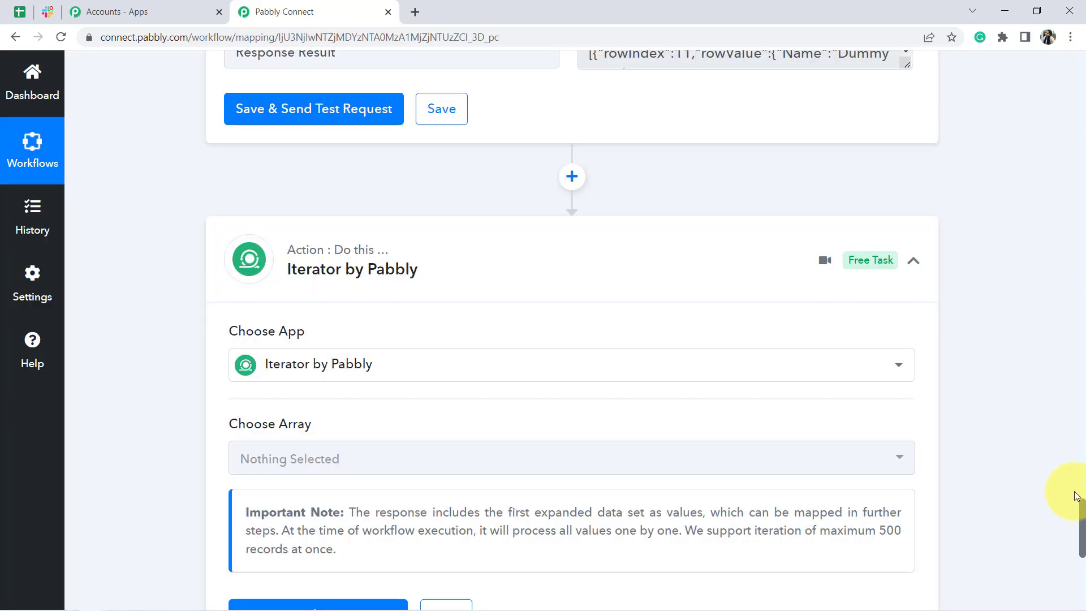
Step: Enlarge the lookup's Response Result value and examine the array from its opening to its closing bracket, including the separate employee records
{"action": "scroll", "coordinate": [1083, 468], "scroll_direction": "up", "scroll_amount": 10}
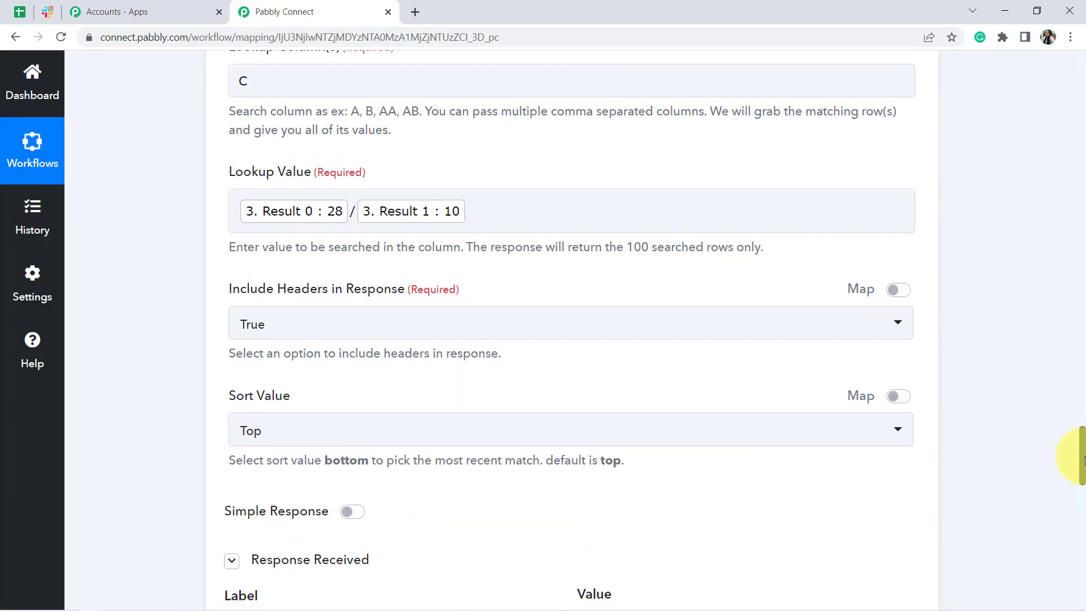
{"action": "scroll", "coordinate": [1082, 447], "scroll_direction": "down", "scroll_amount": 5}
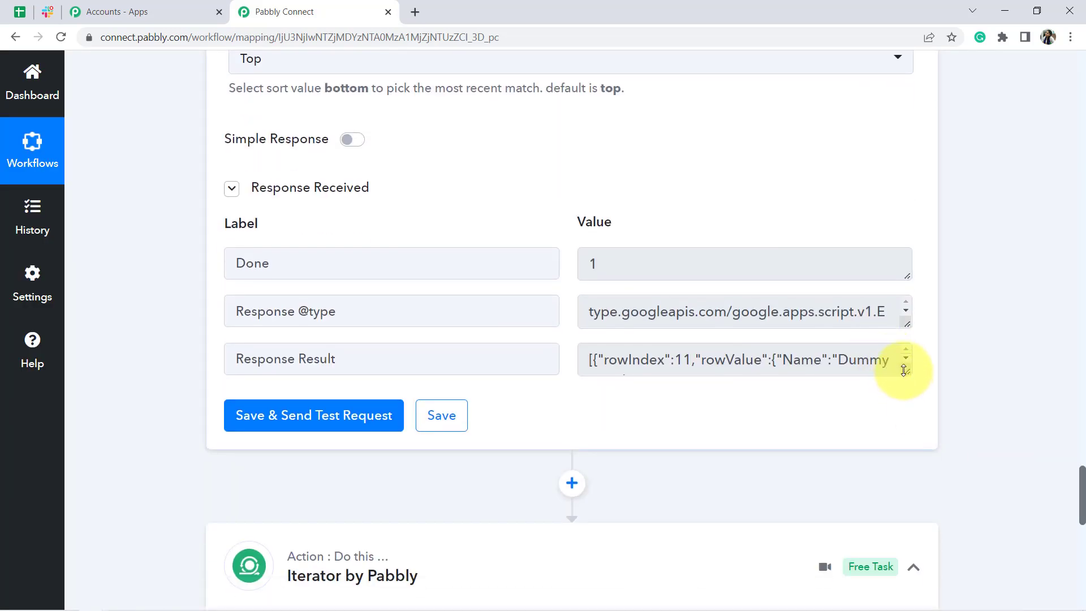
{"action": "left_click_drag", "start_coordinate": [906, 389], "coordinate": [906, 573]}
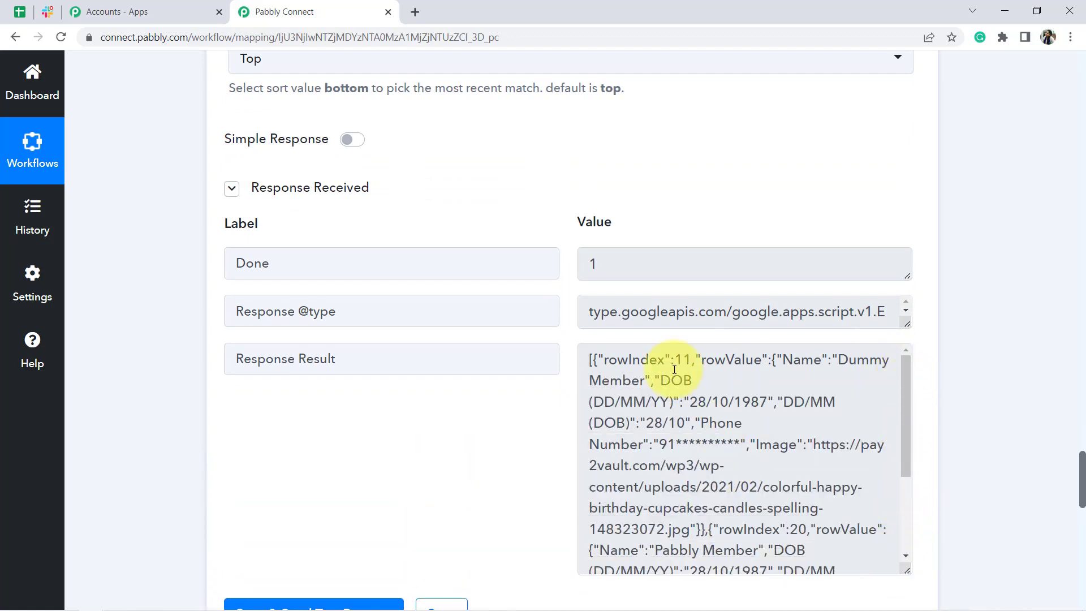
{"action": "left_click", "coordinate": [595, 360]}
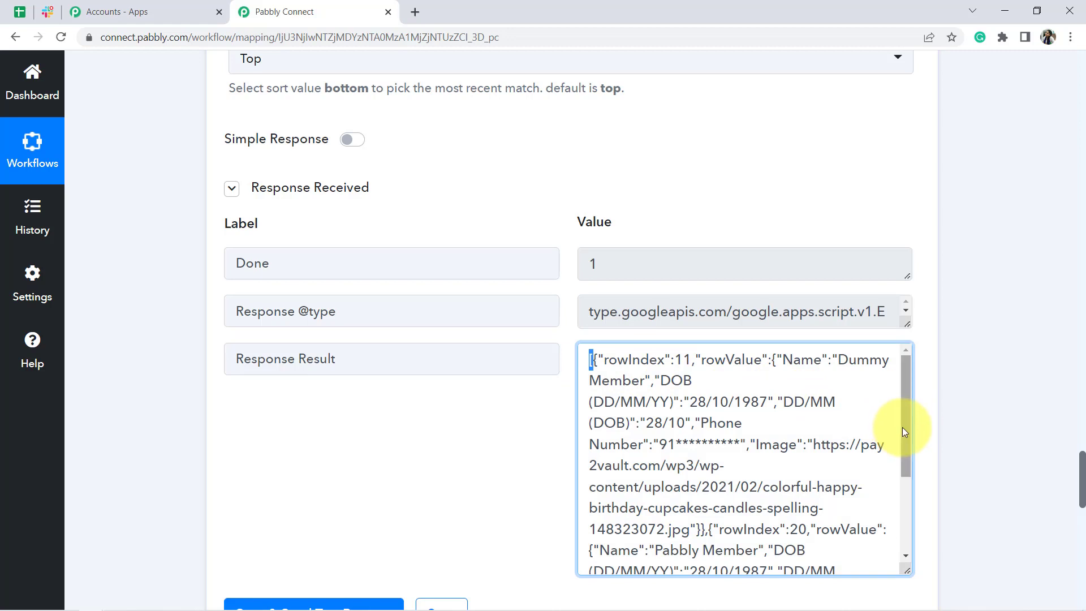
{"action": "scroll", "coordinate": [908, 469], "scroll_direction": "down", "scroll_amount": 3}
{"action": "scroll", "coordinate": [911, 445], "scroll_direction": "up", "scroll_amount": 3}
{"action": "left_click_drag", "start_coordinate": [911, 445], "coordinate": [907, 507]}
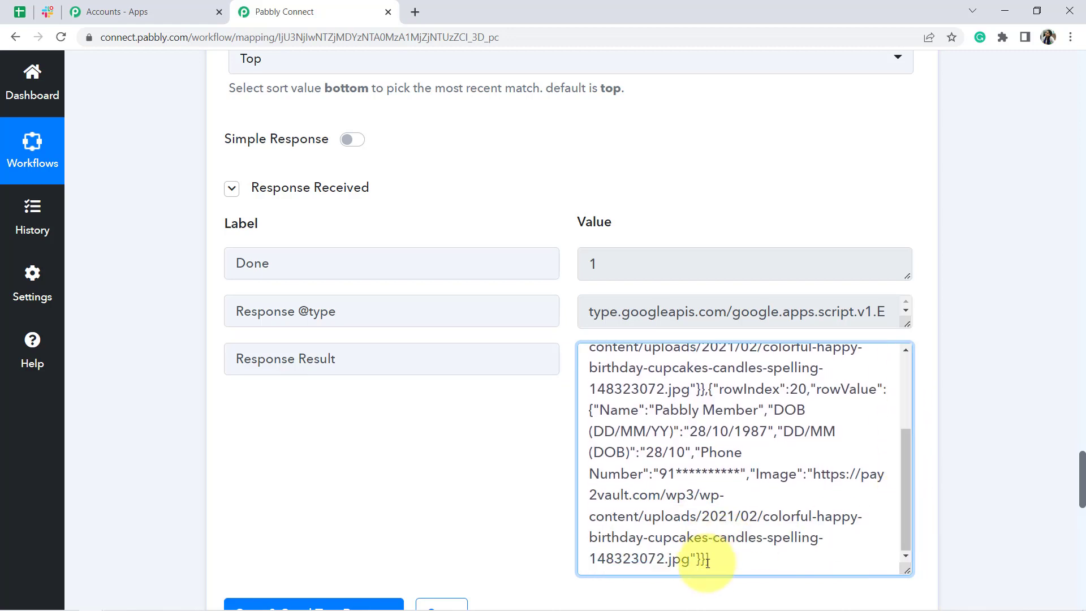
{"action": "left_click_drag", "start_coordinate": [708, 563], "coordinate": [713, 566]}
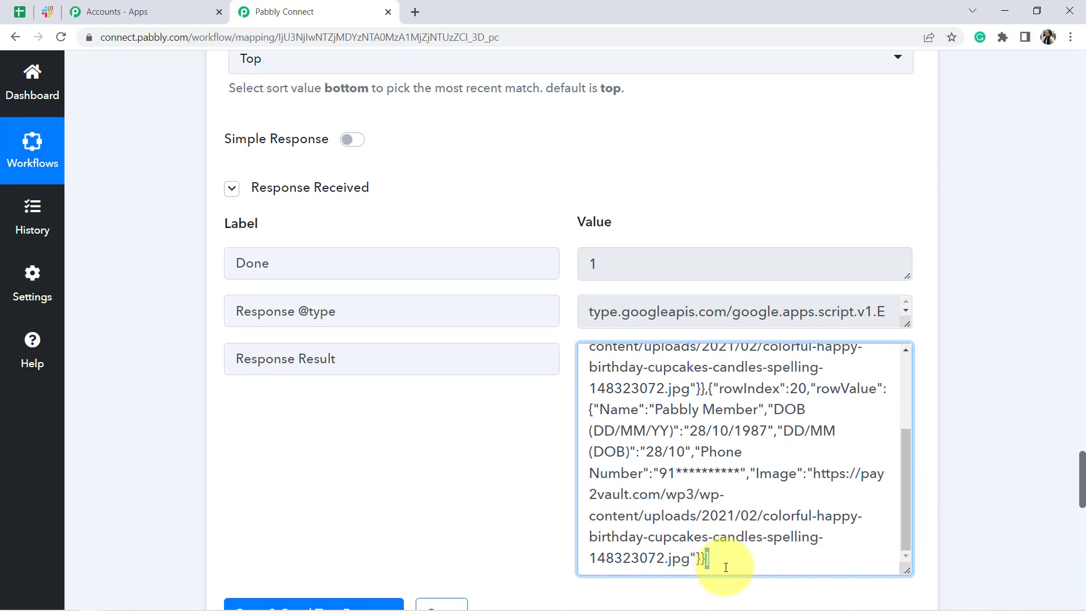
{"action": "left_click", "coordinate": [766, 540]}
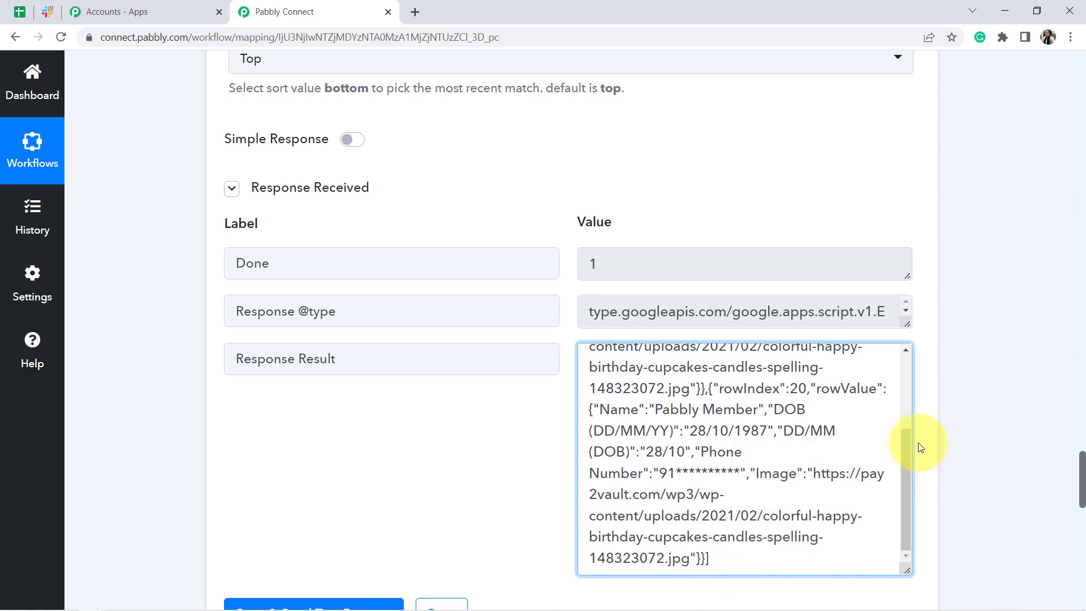
{"action": "left_click_drag", "start_coordinate": [905, 498], "coordinate": [915, 387]}
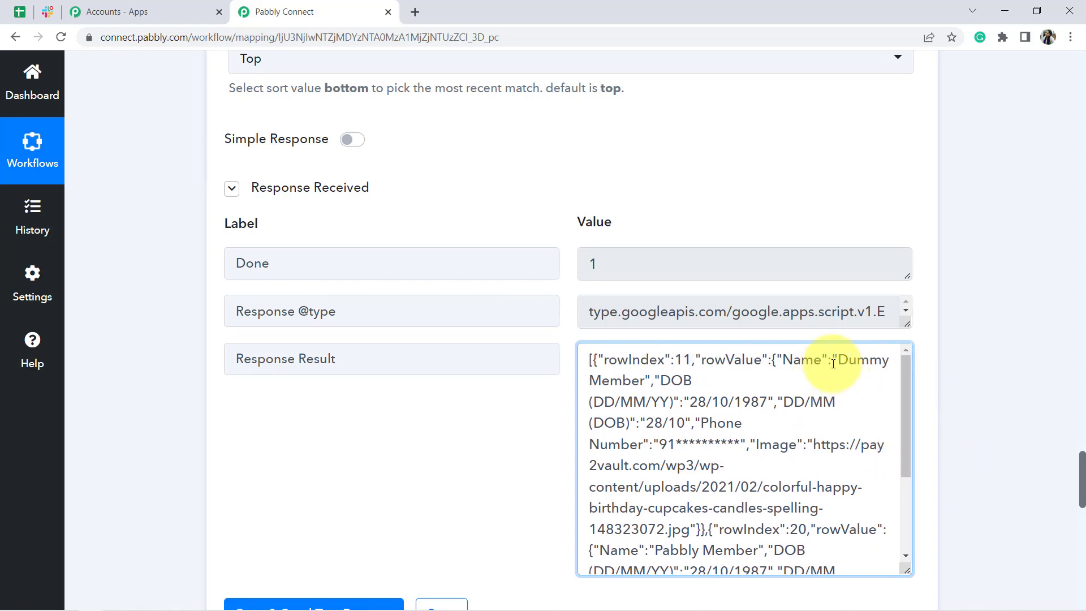
{"action": "left_click_drag", "start_coordinate": [833, 364], "coordinate": [872, 543]}
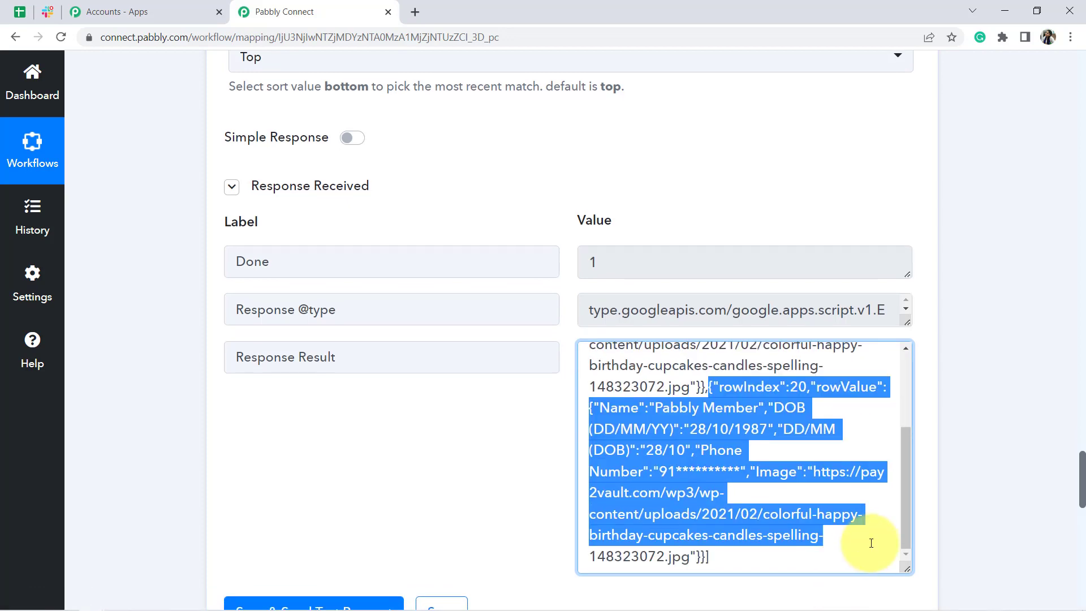
{"action": "left_click", "coordinate": [855, 528]}
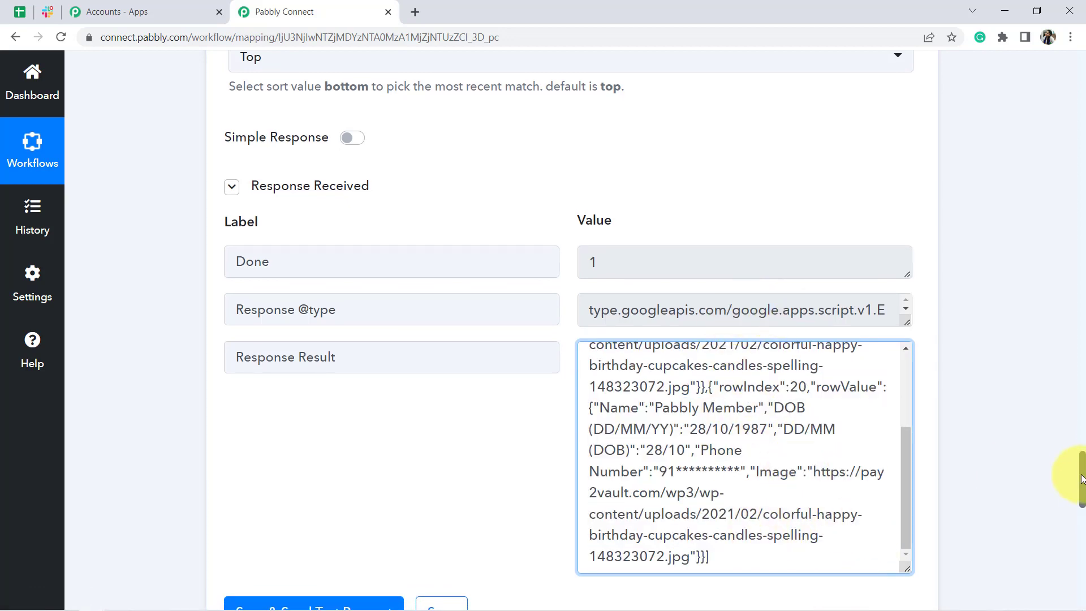
{"action": "left_click_drag", "start_coordinate": [1081, 495], "coordinate": [1080, 529]}
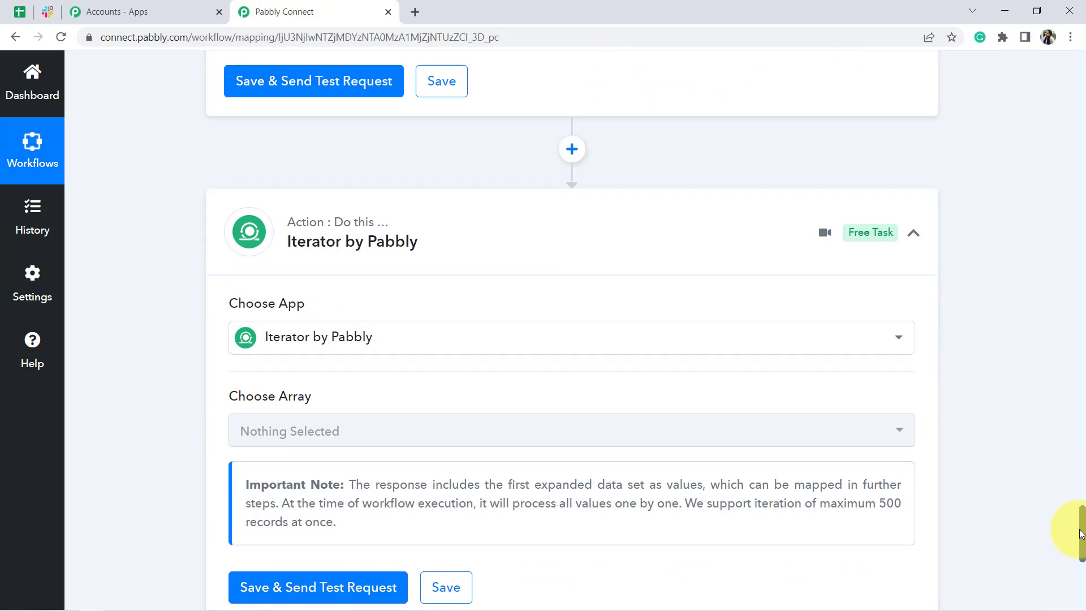
{"action": "left_click", "coordinate": [294, 431]}
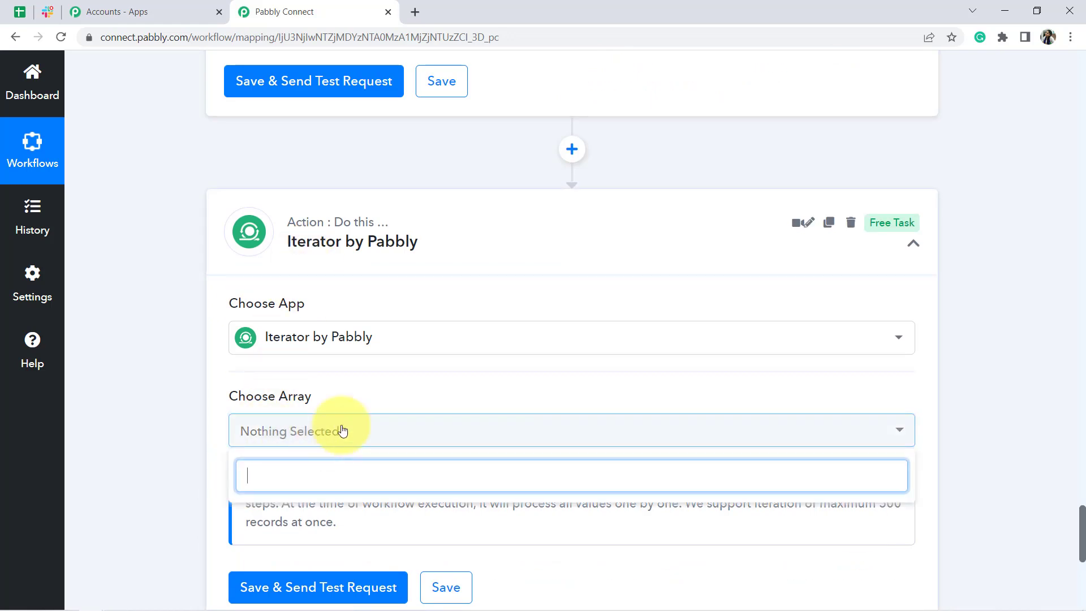
{"action": "left_click", "coordinate": [163, 433]}
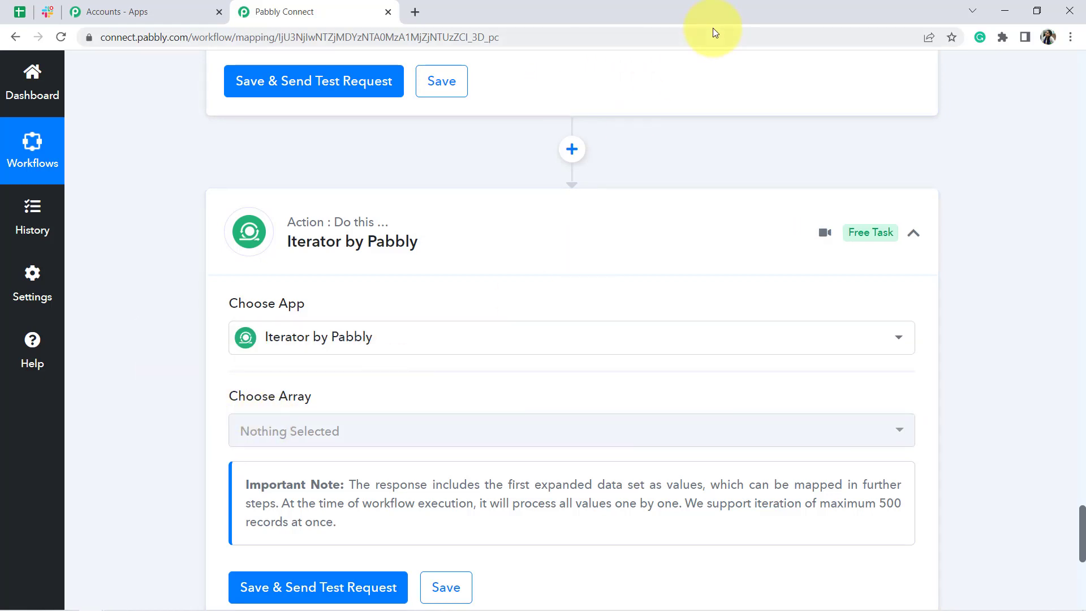
Step: Reload the workflow page and add an Iterator by Pabbly action step after the Google Sheets lookup
{"action": "left_click", "coordinate": [61, 38]}
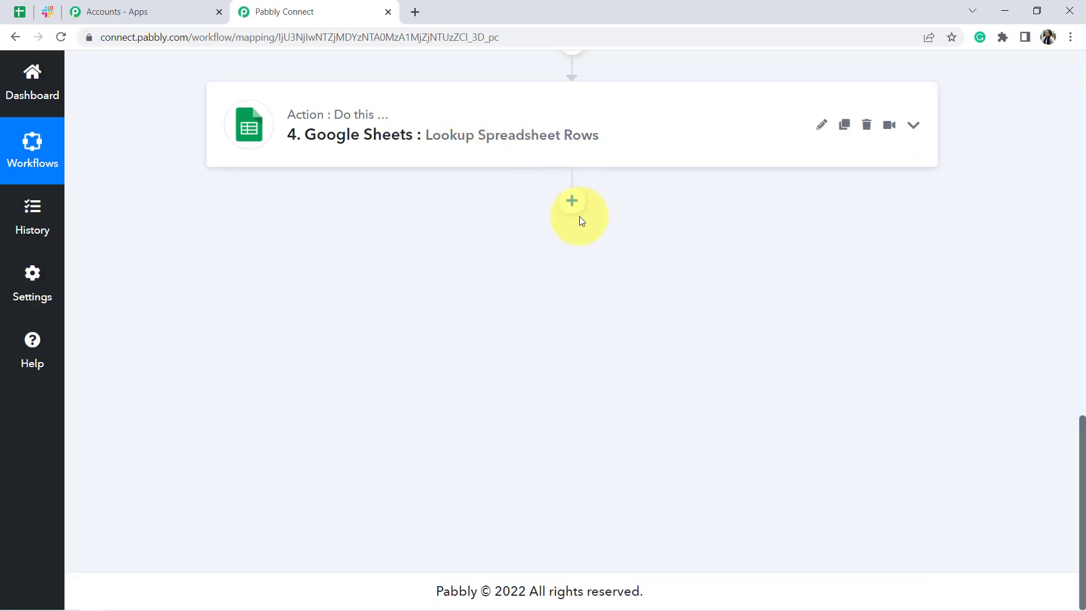
{"action": "left_click", "coordinate": [572, 201]}
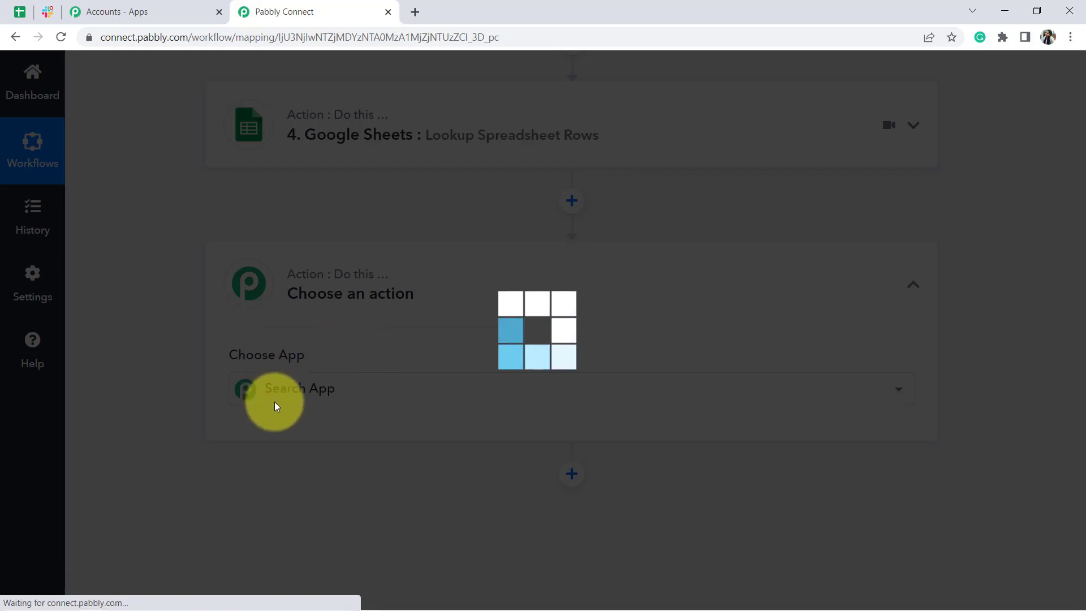
{"action": "left_click", "coordinate": [313, 392]}
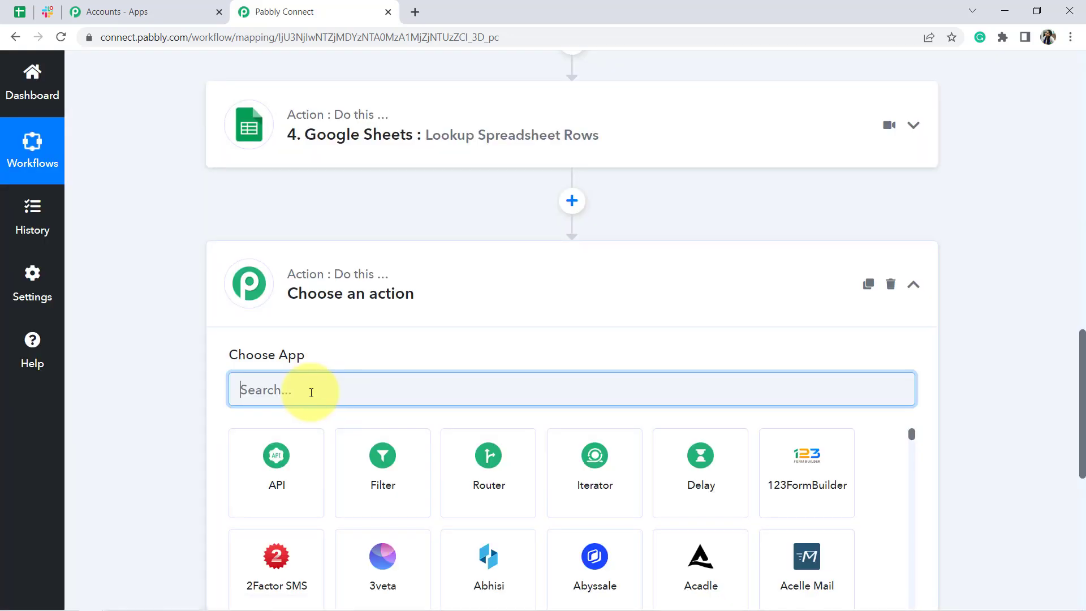
{"action": "type", "text": "ite"}
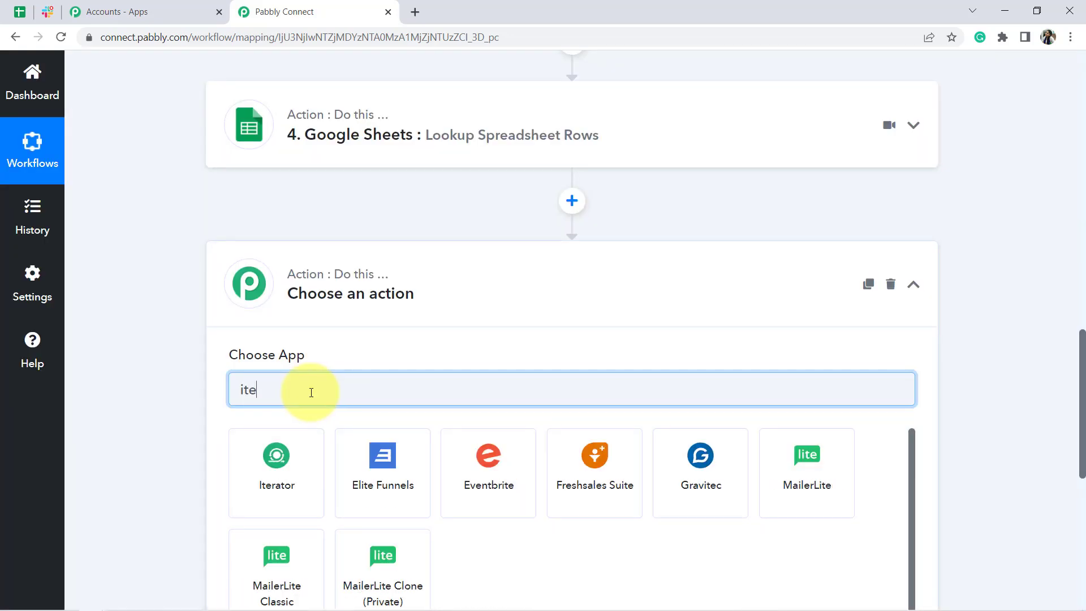
{"action": "left_click", "coordinate": [283, 450]}
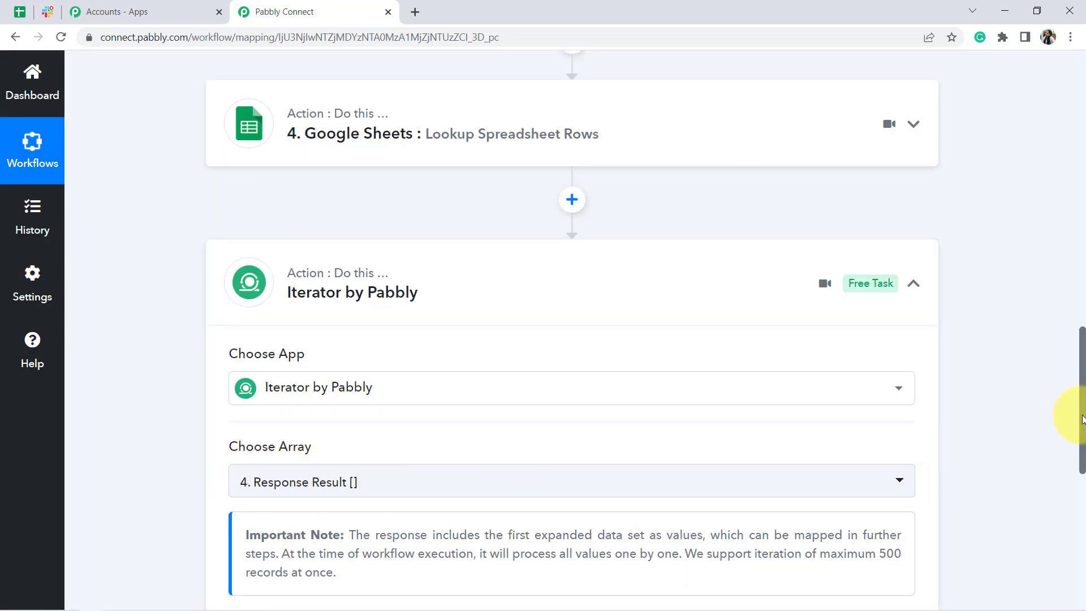
Step: Compare the array selected in the Iterator with the Response Result field in the Google Sheets lookup's received response
{"action": "left_click_drag", "start_coordinate": [1083, 419], "coordinate": [1083, 460]}
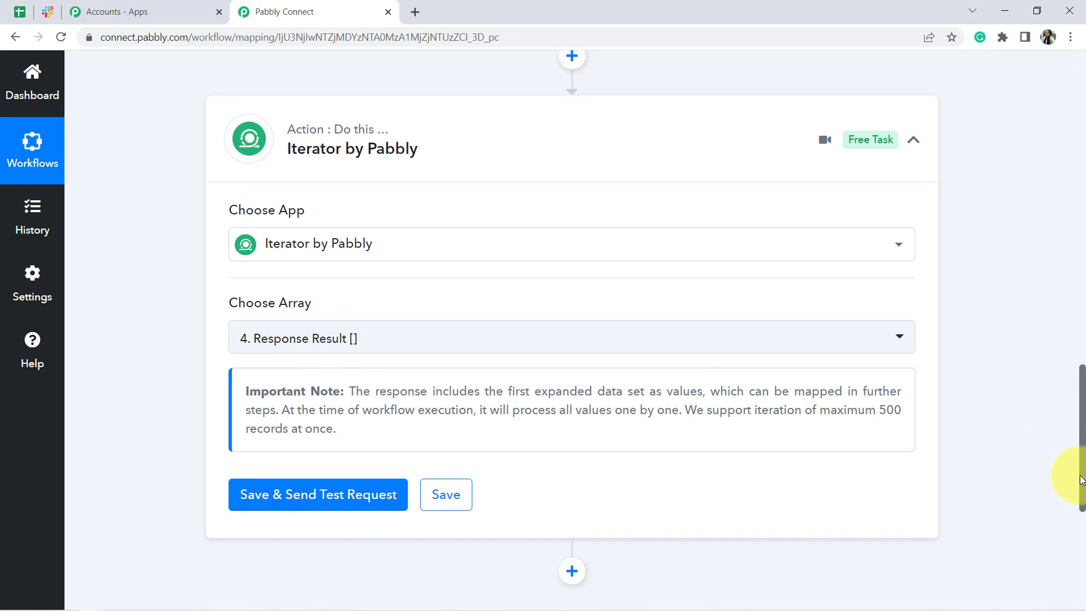
{"action": "left_click_drag", "start_coordinate": [1082, 480], "coordinate": [1080, 371]}
{"action": "left_click", "coordinate": [374, 368]}
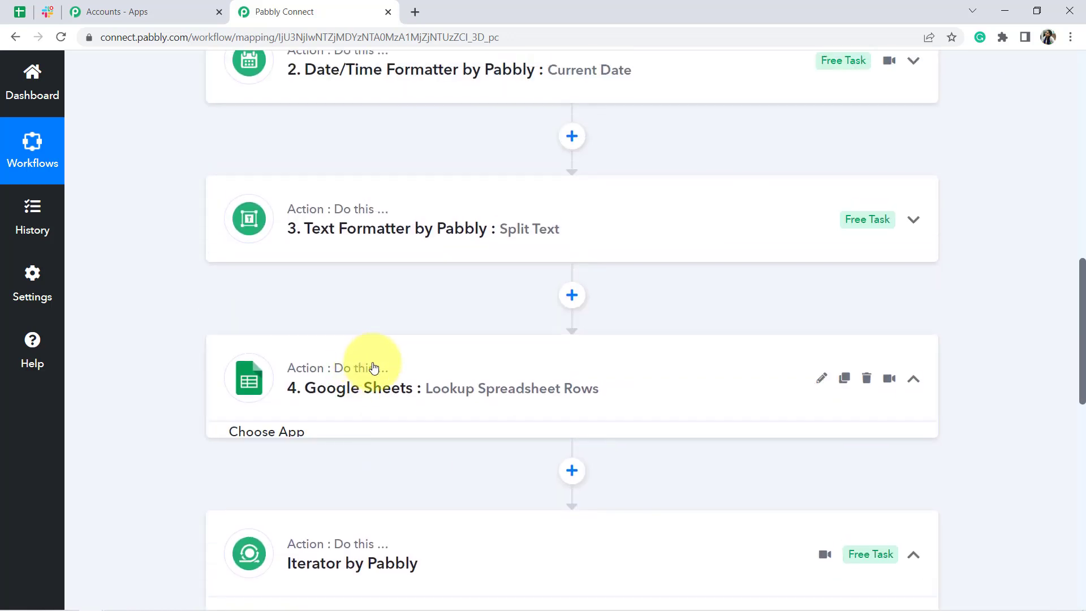
{"action": "left_click_drag", "start_coordinate": [1082, 283], "coordinate": [969, 475]}
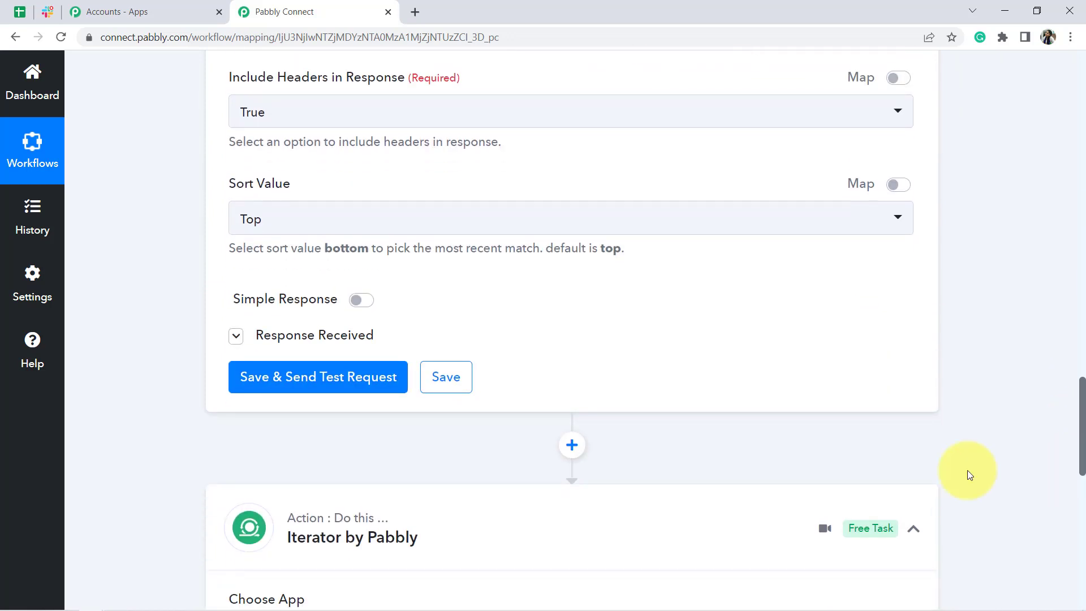
{"action": "left_click", "coordinate": [237, 337]}
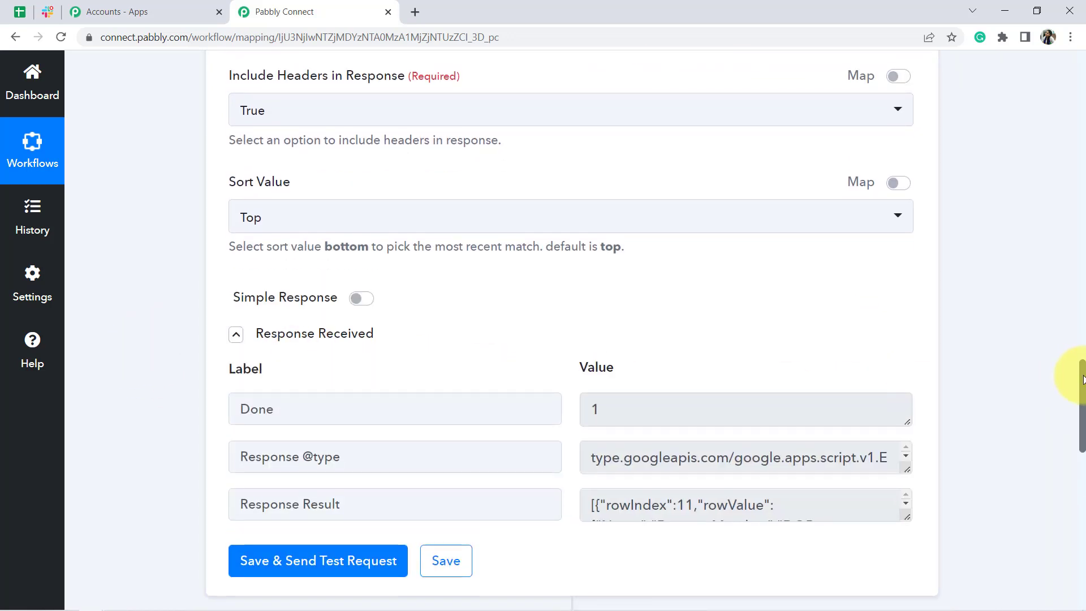
{"action": "left_click_drag", "start_coordinate": [1079, 375], "coordinate": [1079, 407]}
{"action": "left_click_drag", "start_coordinate": [271, 312], "coordinate": [321, 317]}
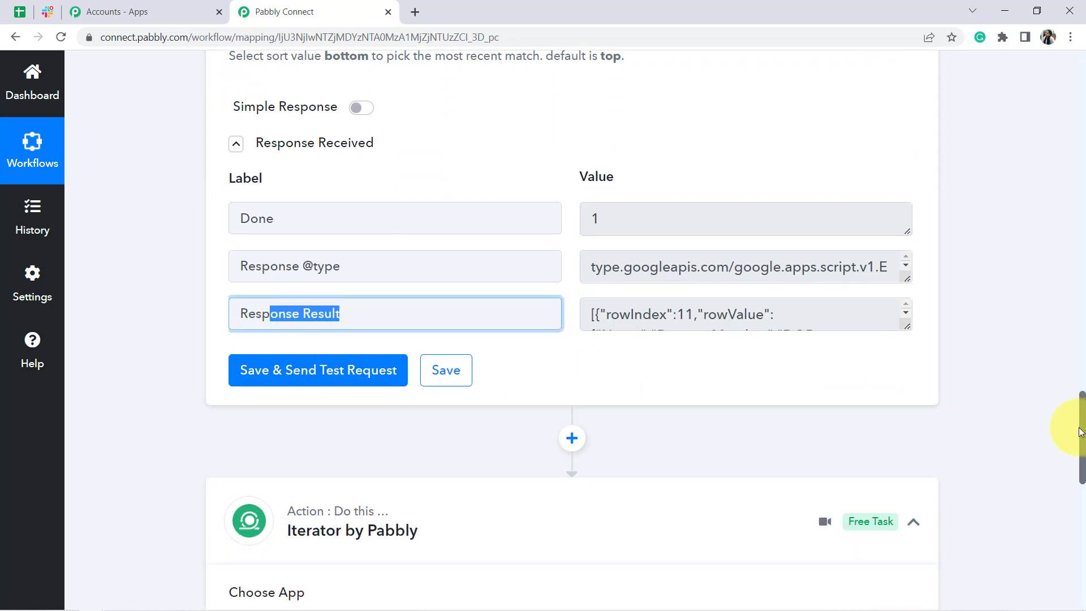
Step: Save the Iterator action with 4. Response Result [] as its array and send a test request
{"action": "left_click_drag", "start_coordinate": [1081, 433], "coordinate": [1064, 530]}
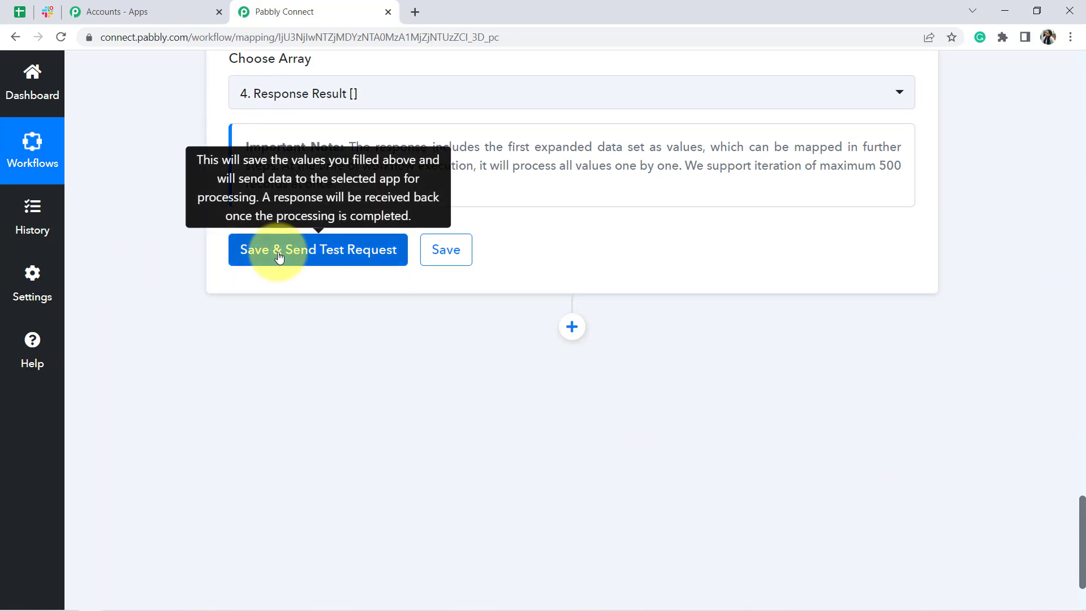
{"action": "left_click", "coordinate": [277, 254]}
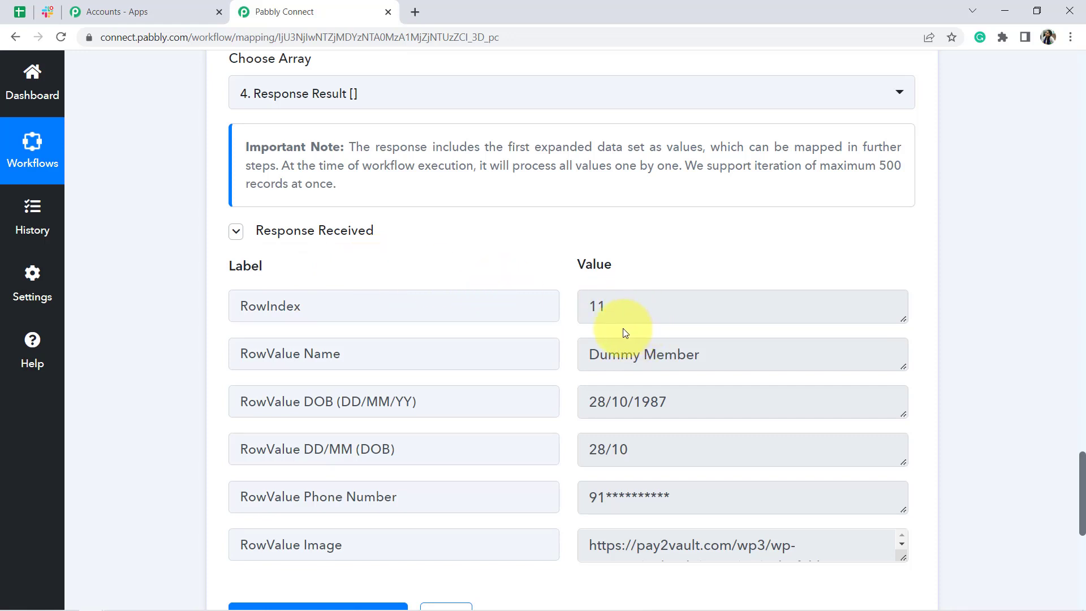
Step: Review the Iterator response's row index, name, birth date, phone number and image values for the first matching employee
{"action": "double_click", "coordinate": [619, 311]}
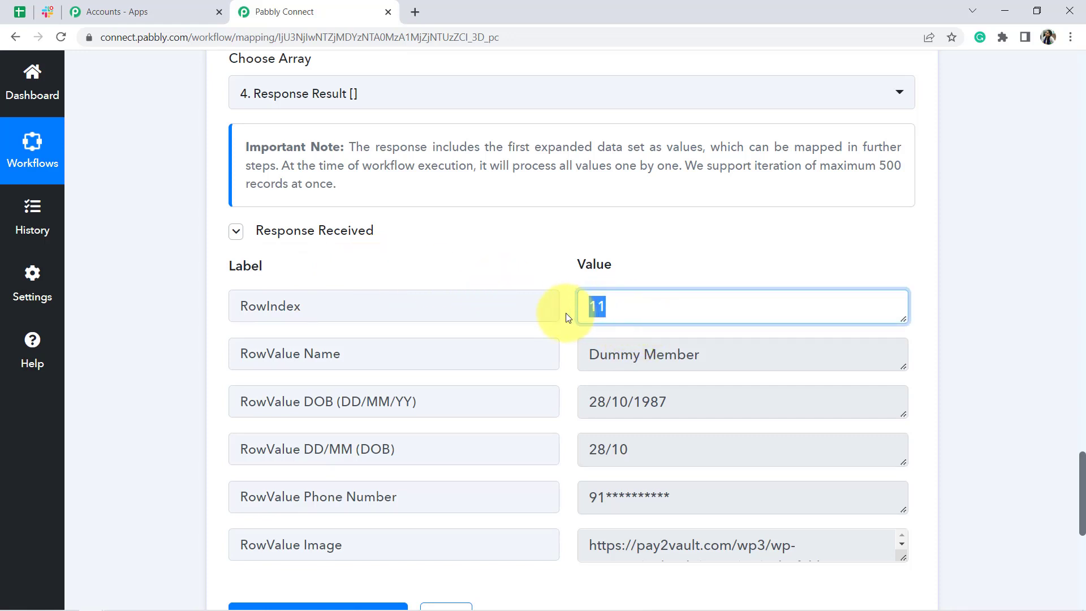
{"action": "left_click", "coordinate": [651, 353]}
{"action": "triple_click", "coordinate": [642, 362]}
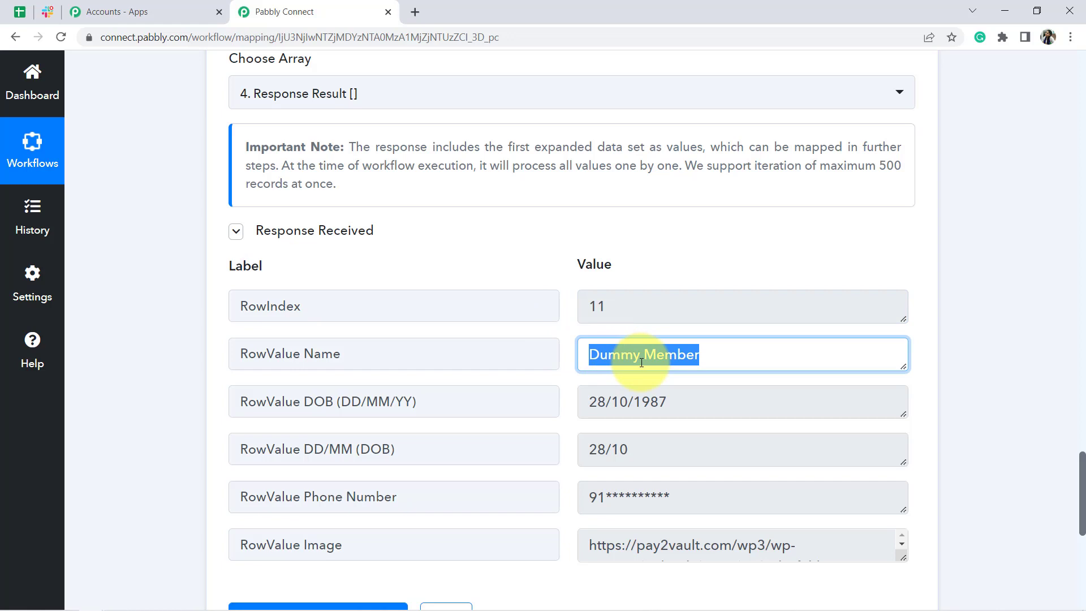
{"action": "triple_click", "coordinate": [579, 413]}
{"action": "left_click_drag", "start_coordinate": [639, 452], "coordinate": [568, 456]}
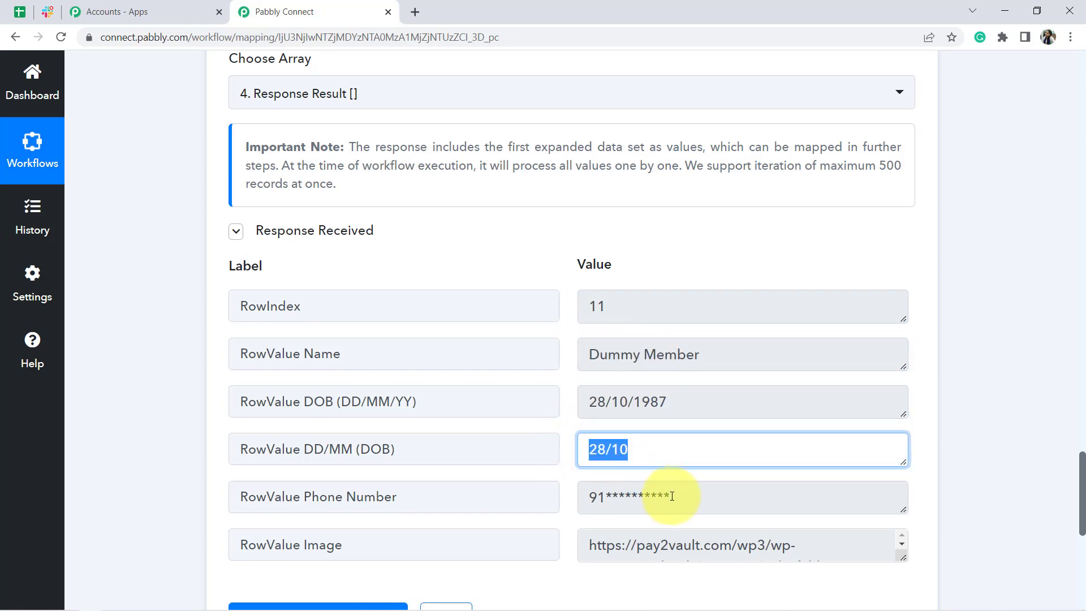
{"action": "left_click_drag", "start_coordinate": [672, 496], "coordinate": [612, 497]}
{"action": "scroll", "coordinate": [1077, 497], "scroll_direction": "down", "scroll_amount": 2}
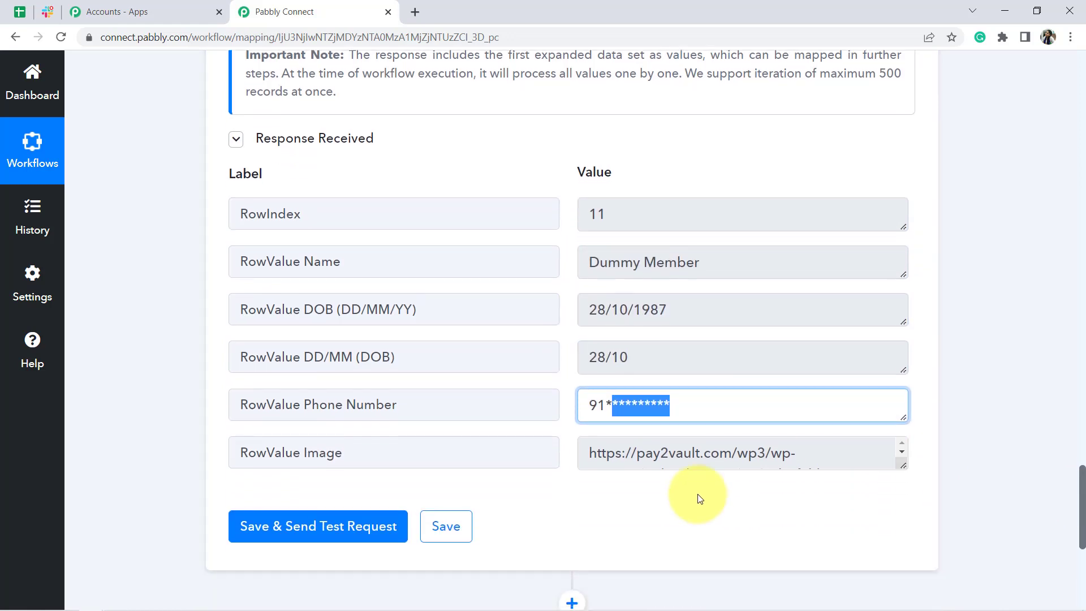
{"action": "left_click_drag", "start_coordinate": [765, 452], "coordinate": [657, 453]}
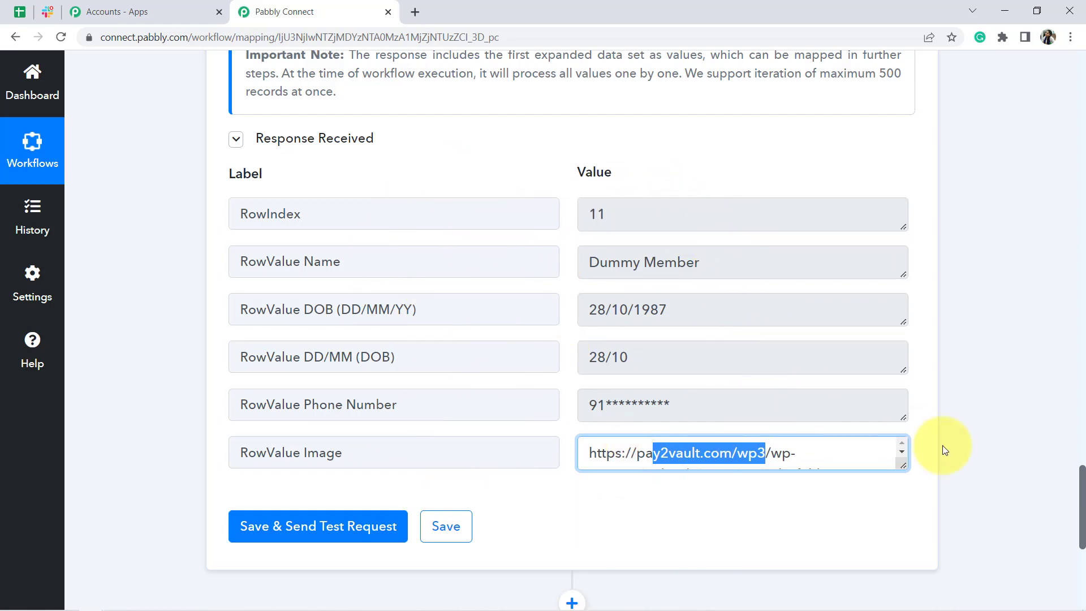
Step: Add a Slack action step after the Iterator with Send Channel Message as its action event
{"action": "left_click_drag", "start_coordinate": [1083, 478], "coordinate": [1079, 547]}
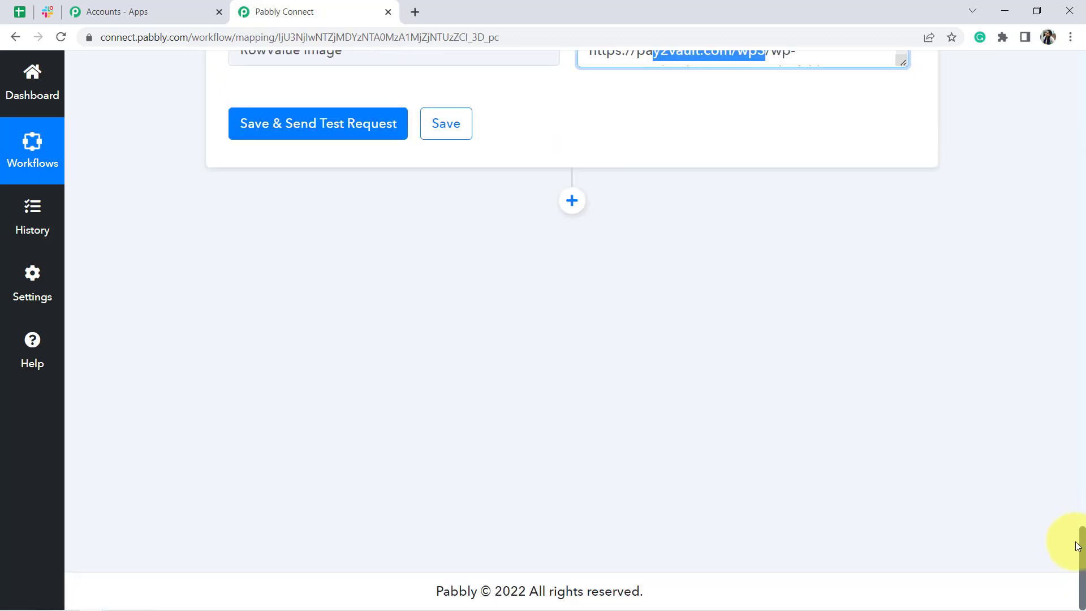
{"action": "left_click", "coordinate": [571, 201]}
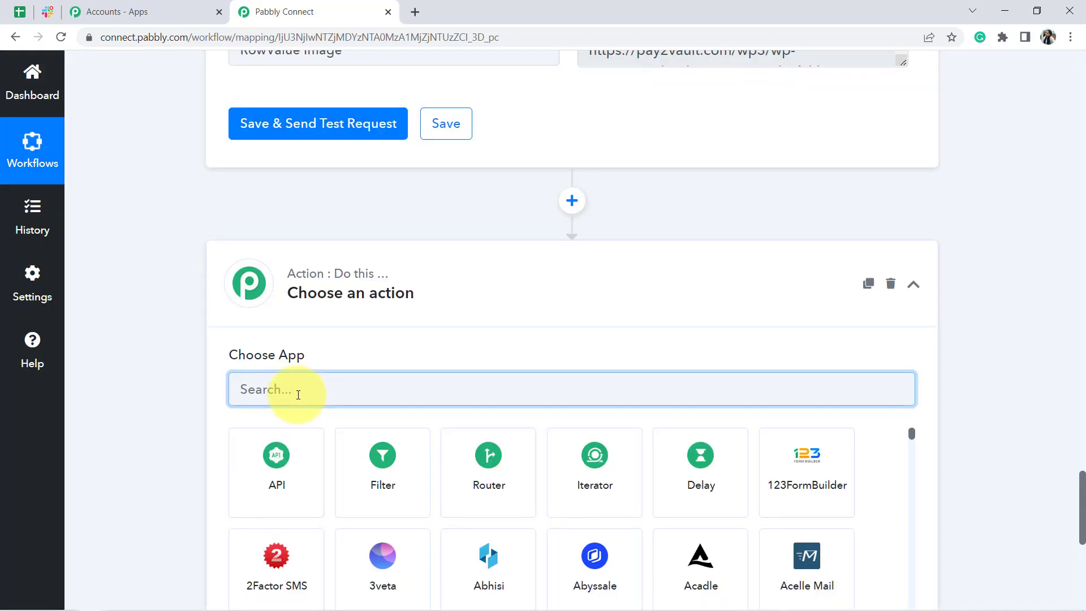
{"action": "type", "text": "slac"}
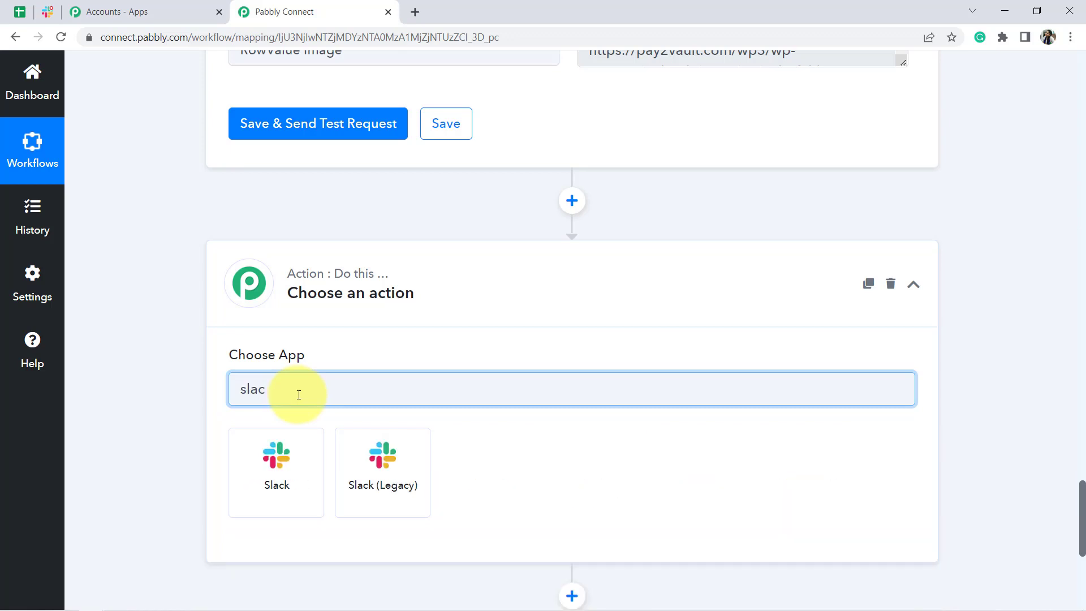
{"action": "left_click", "coordinate": [275, 472]}
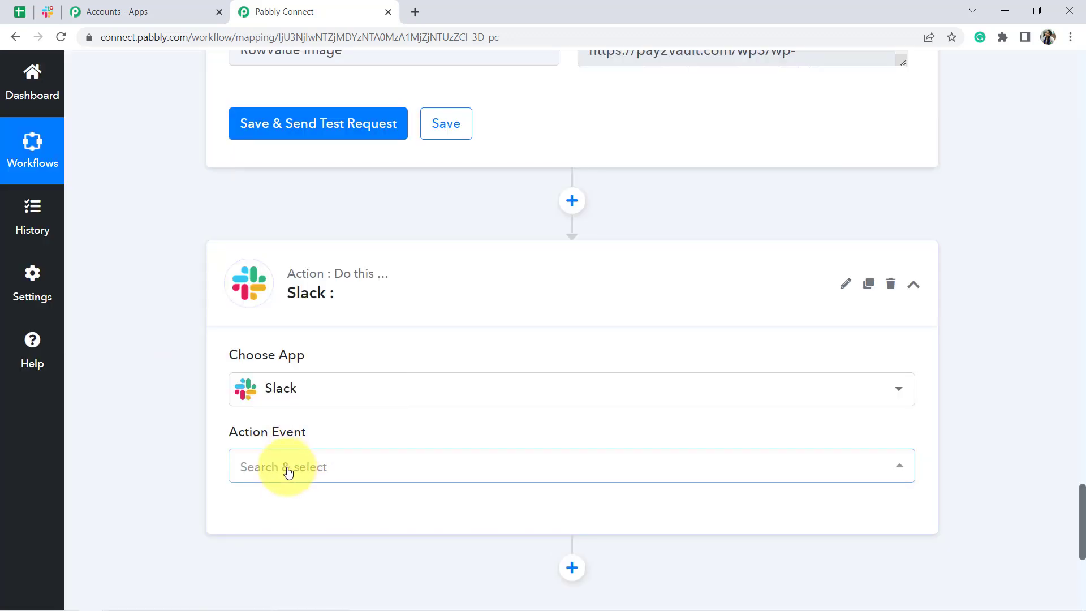
{"action": "left_click", "coordinate": [286, 467]}
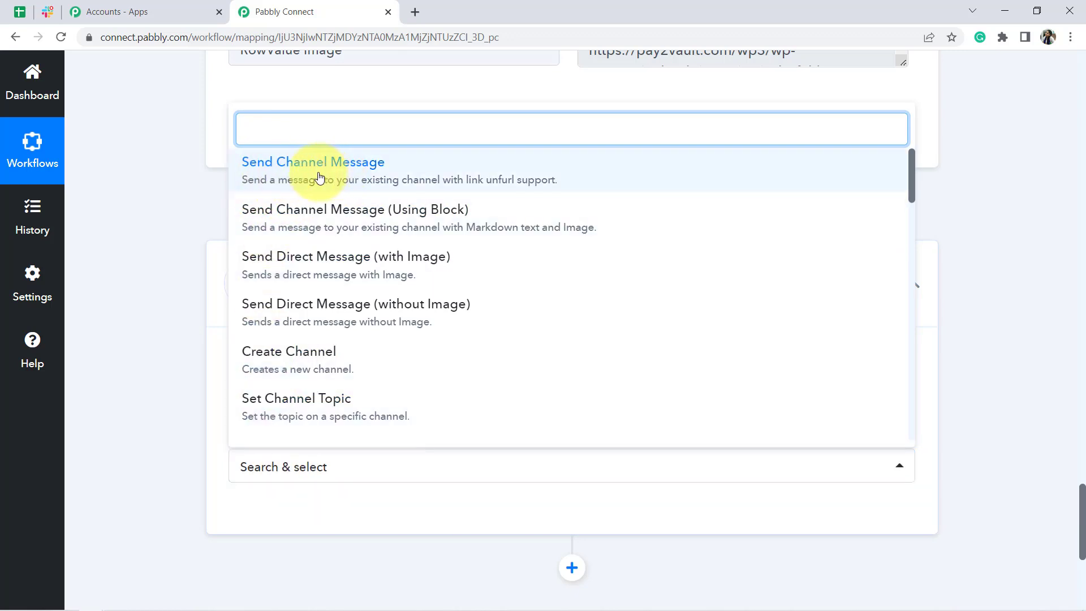
{"action": "left_click", "coordinate": [278, 178]}
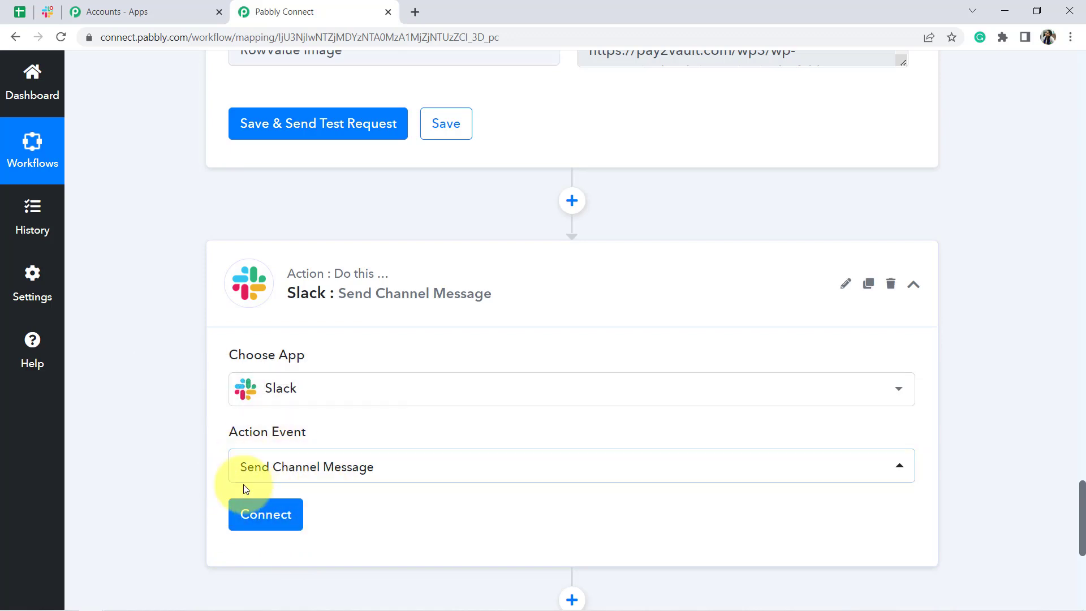
{"action": "left_click", "coordinate": [245, 466]}
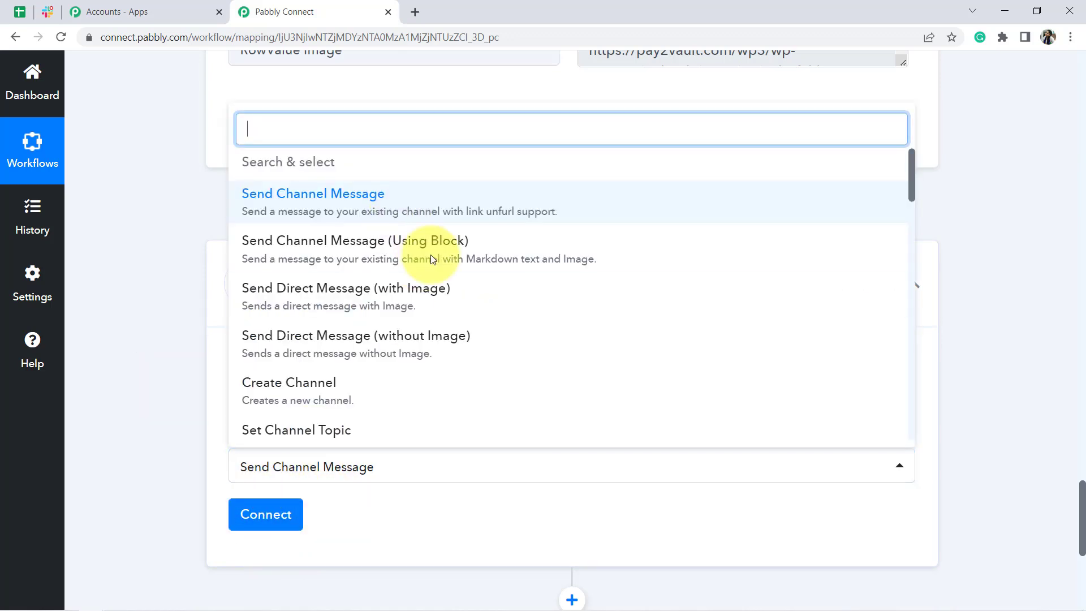
{"action": "left_click_drag", "start_coordinate": [912, 175], "coordinate": [898, 249]}
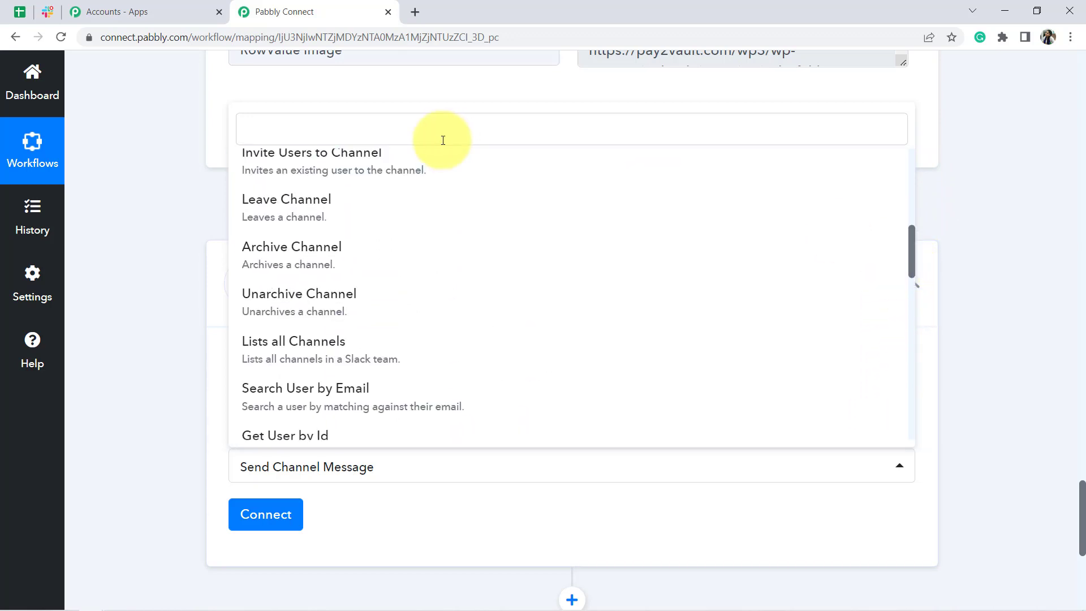
Step: Start adding a new Slack connection and open the linked help article on Slack token types in a new tab
{"action": "left_click", "coordinate": [266, 515]}
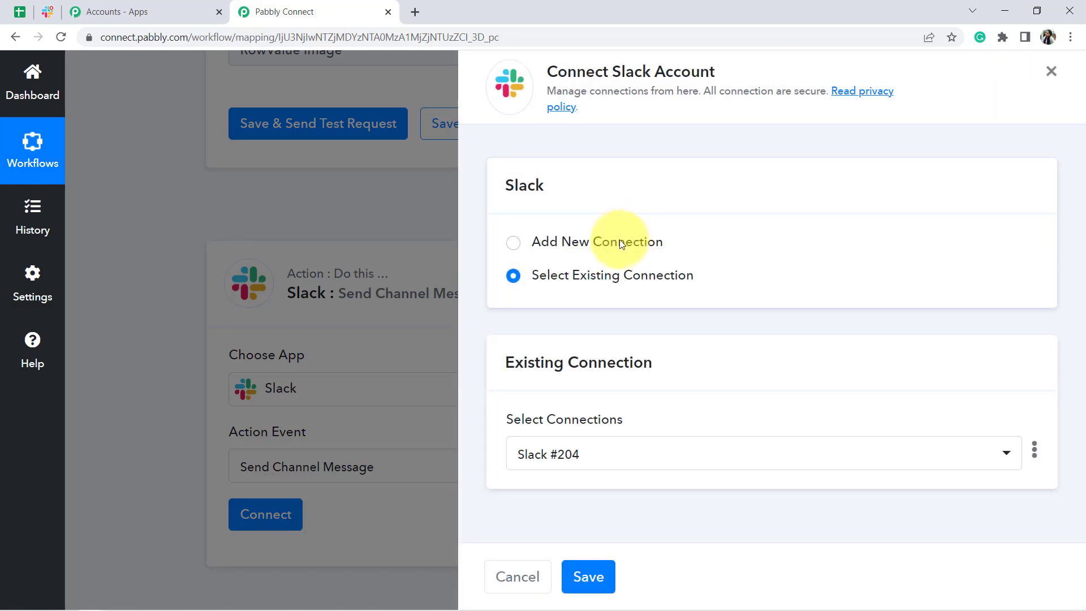
{"action": "left_click", "coordinate": [619, 241]}
{"action": "left_click", "coordinate": [580, 431]}
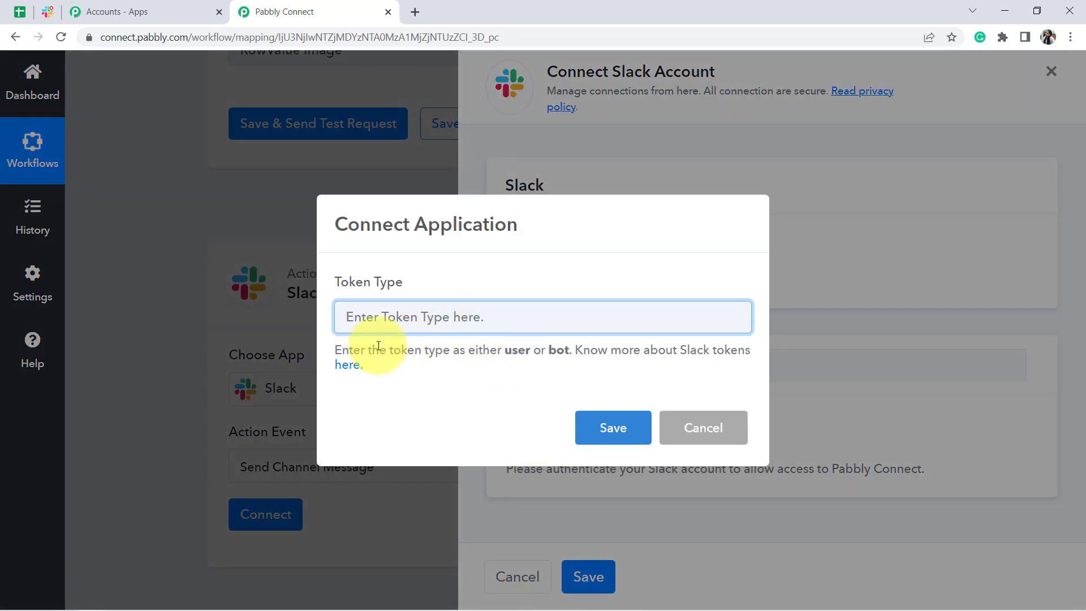
{"action": "left_click_drag", "start_coordinate": [378, 348], "coordinate": [428, 349]}
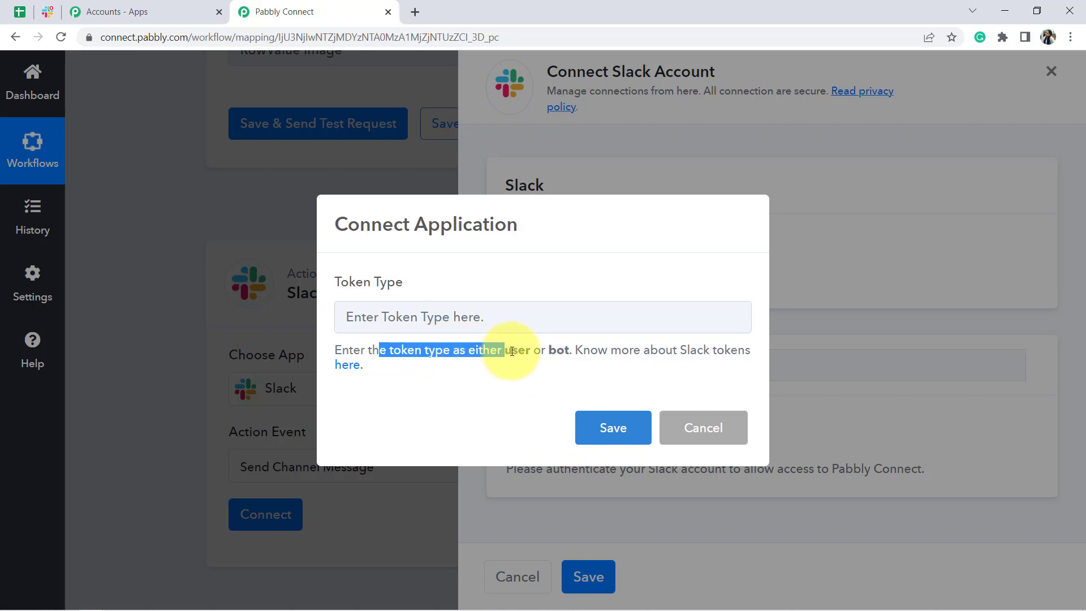
{"action": "right_click", "coordinate": [352, 371]}
{"action": "right_click", "coordinate": [345, 364]}
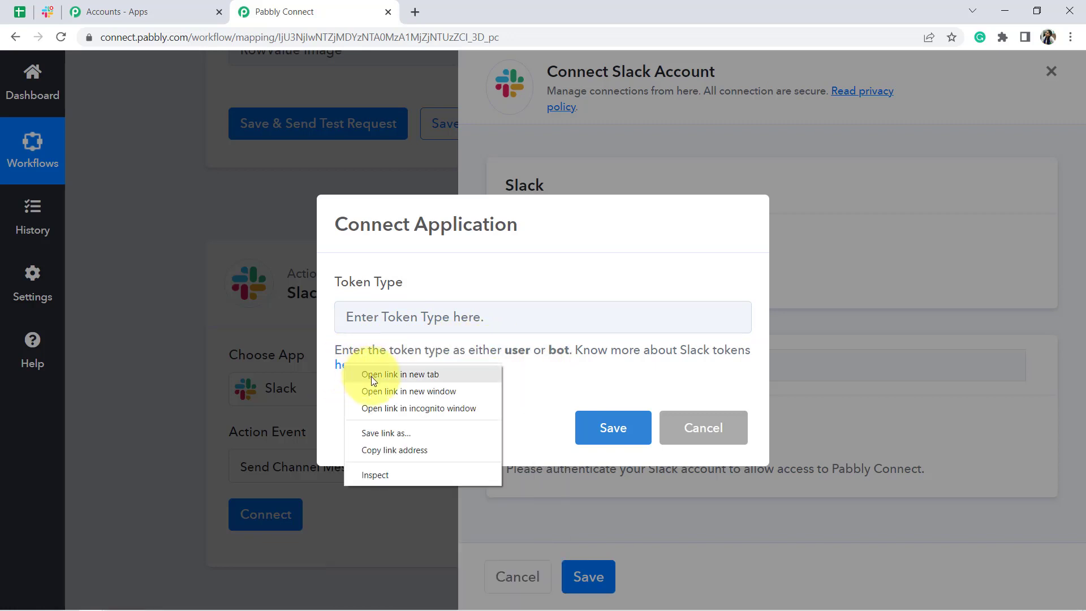
{"action": "left_click", "coordinate": [371, 376]}
{"action": "left_click", "coordinate": [489, 5]}
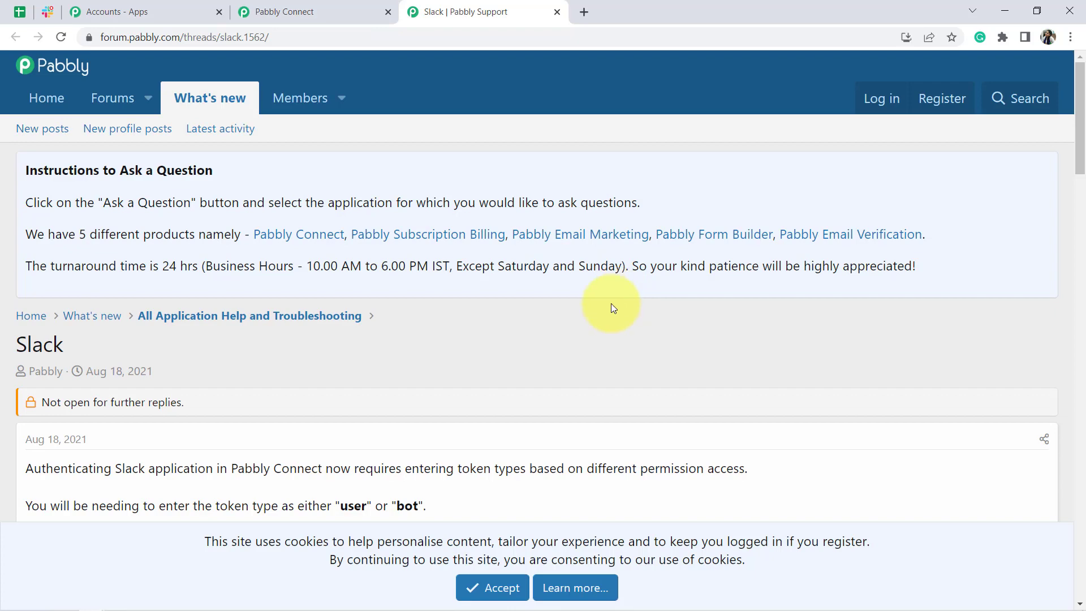
Step: Examine the lists of permissions granted by the user and bot token types in the Slack help article
{"action": "left_click_drag", "start_coordinate": [1082, 189], "coordinate": [1081, 308]}
{"action": "left_click_drag", "start_coordinate": [86, 274], "coordinate": [231, 515]}
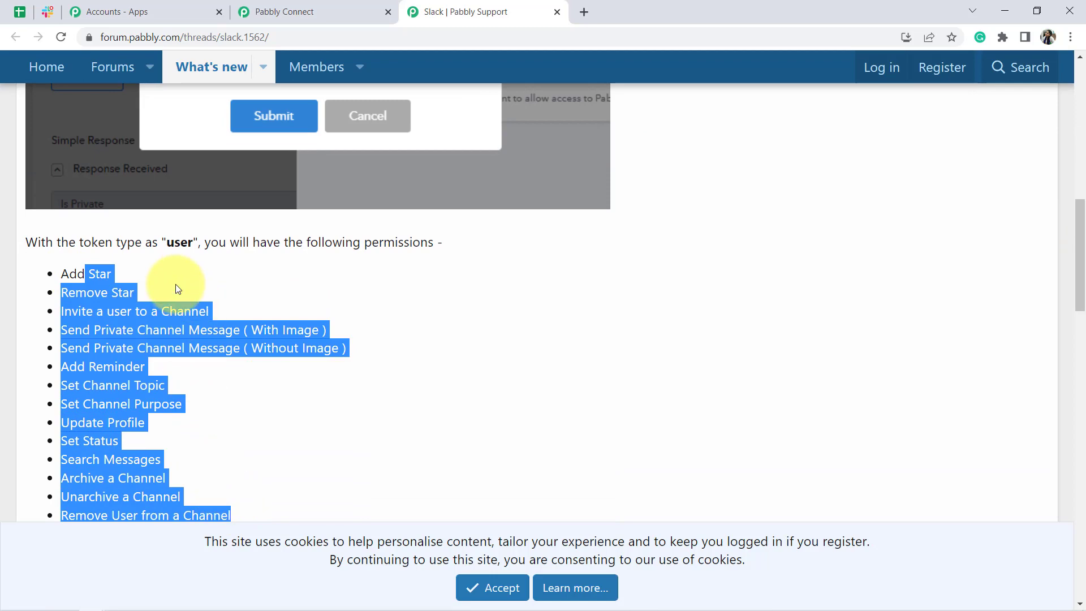
{"action": "left_click_drag", "start_coordinate": [171, 247], "coordinate": [211, 243]}
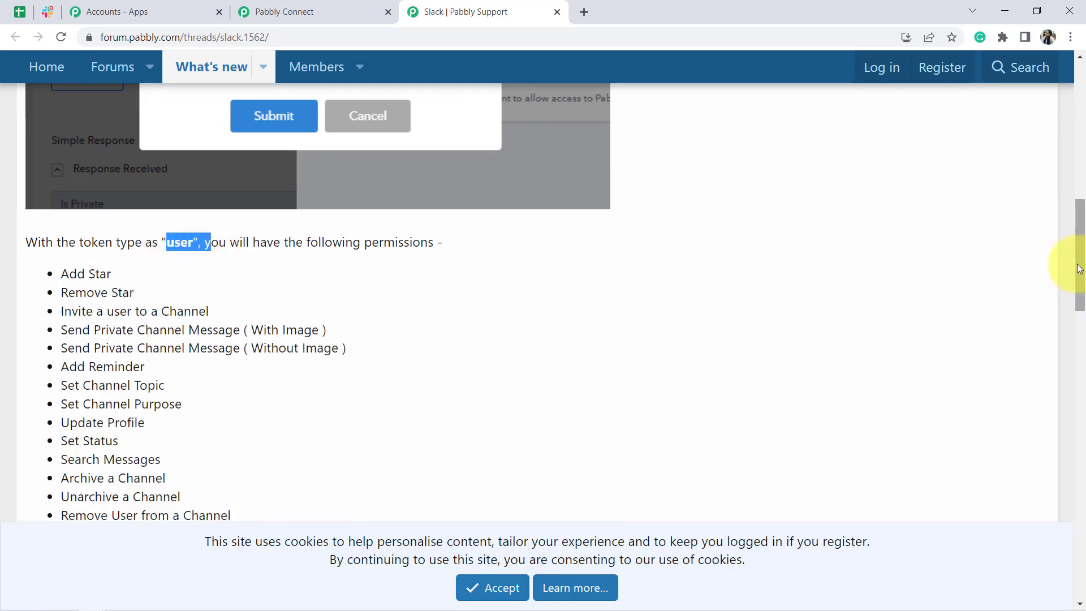
{"action": "left_click_drag", "start_coordinate": [1076, 260], "coordinate": [1071, 428]}
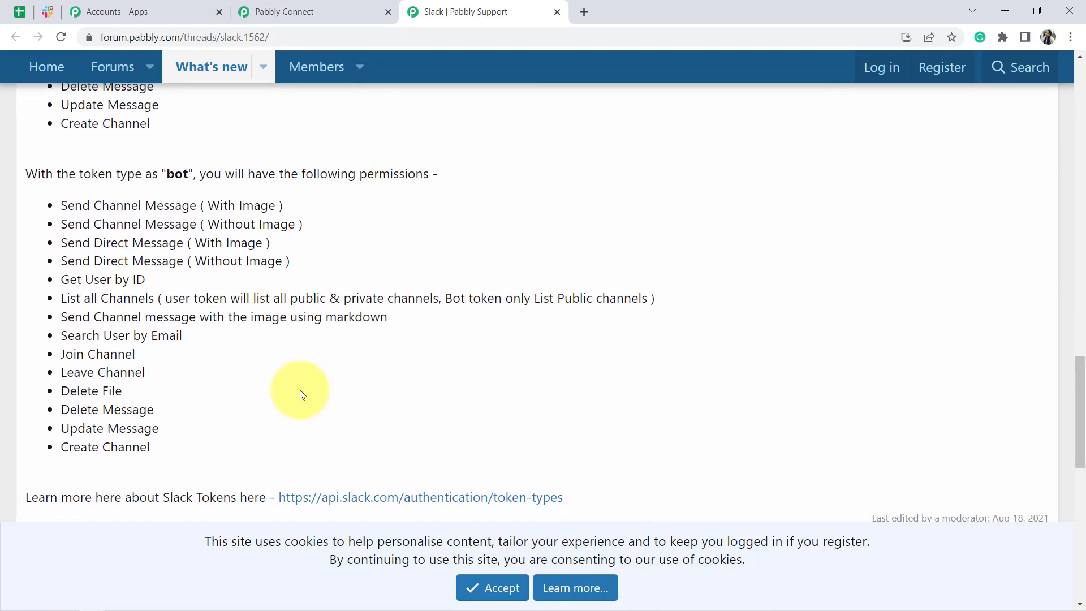
{"action": "left_click_drag", "start_coordinate": [74, 205], "coordinate": [176, 450]}
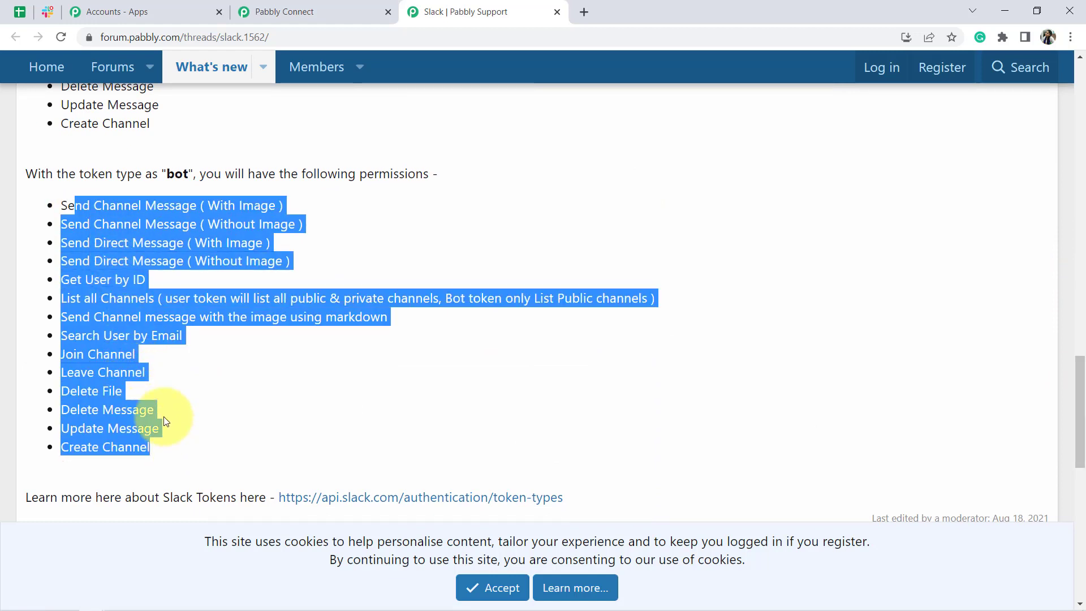
{"action": "left_click", "coordinate": [151, 177]}
{"action": "left_click_drag", "start_coordinate": [167, 176], "coordinate": [196, 176]}
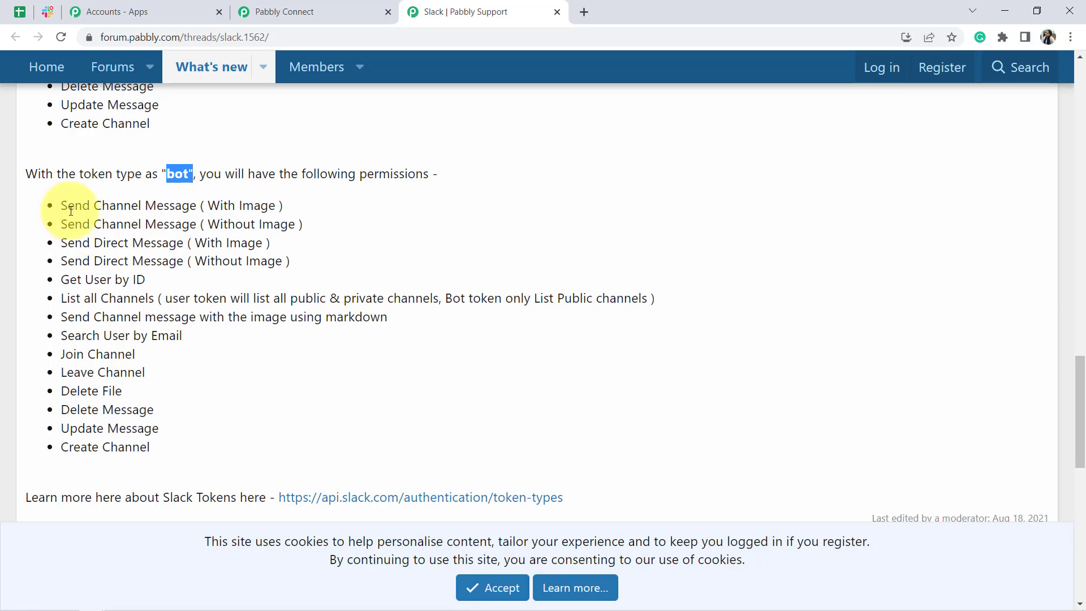
Step: Copy the word bot from the article and save it as the token type of the new Slack connection
{"action": "left_click_drag", "start_coordinate": [74, 206], "coordinate": [189, 174]}
{"action": "key", "text": "ctrl+c"}
{"action": "left_click", "coordinate": [280, 10]}
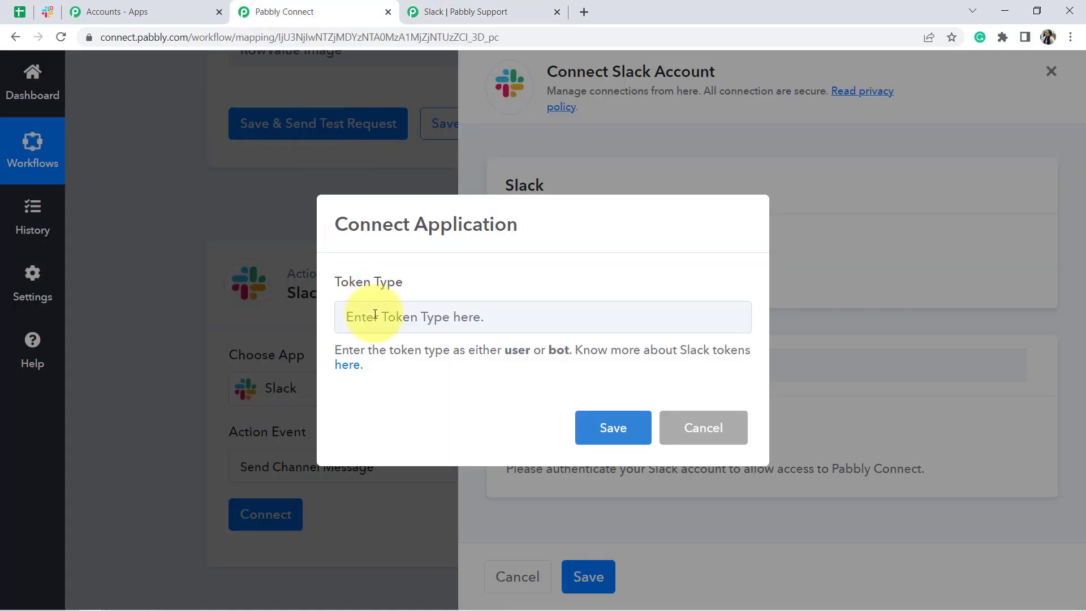
{"action": "left_click", "coordinate": [369, 314]}
{"action": "key", "text": "ctrl+v"}
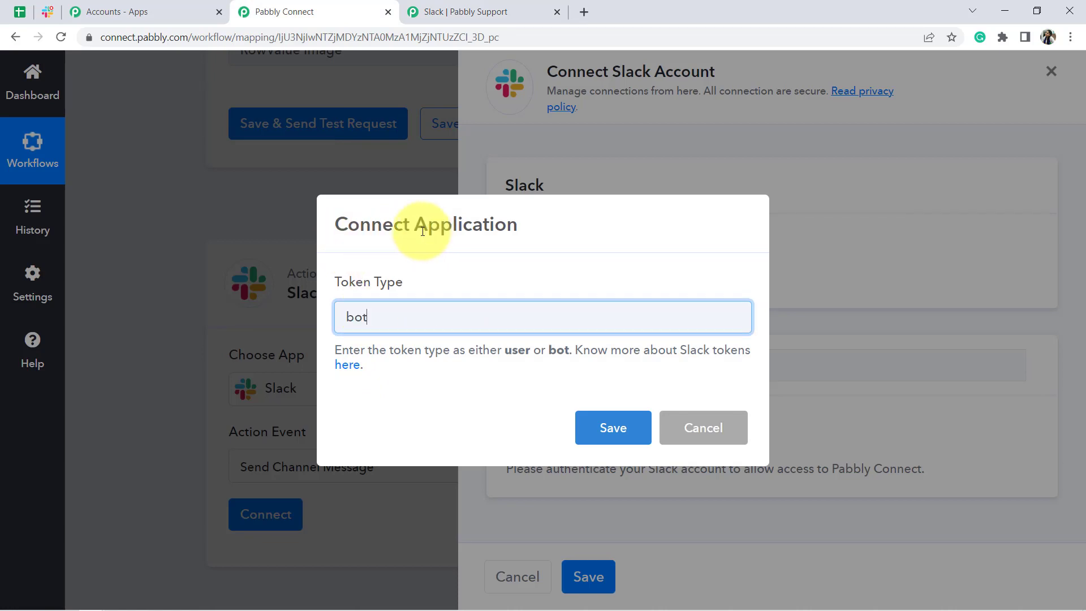
{"action": "left_click", "coordinate": [607, 429]}
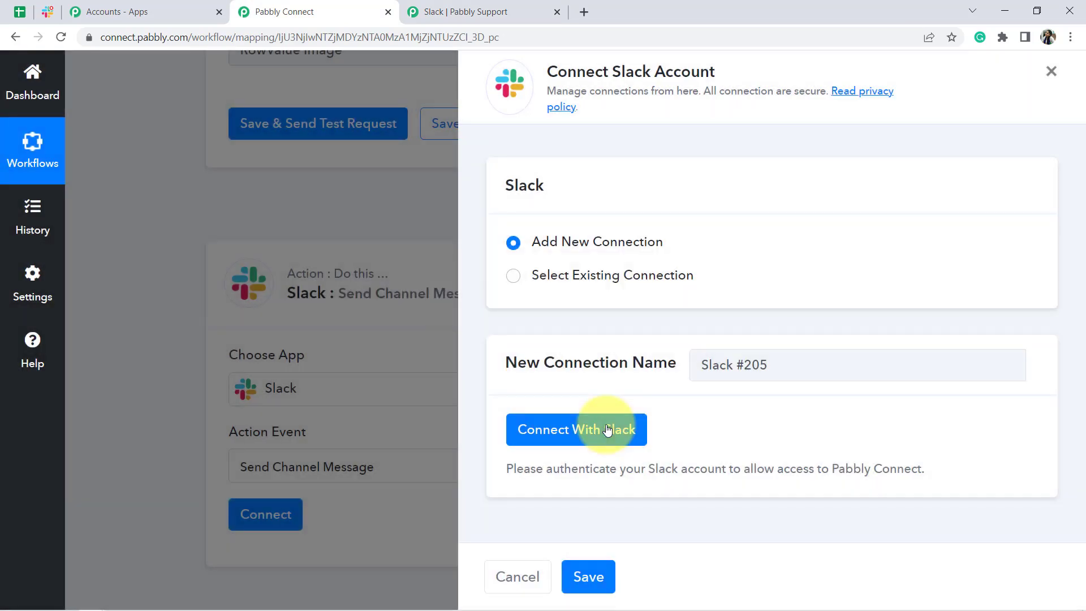
Step: Connect with Slack and allow Pabbly Connect to access the Pabbly Connect Slack workspace
{"action": "left_click", "coordinate": [603, 430]}
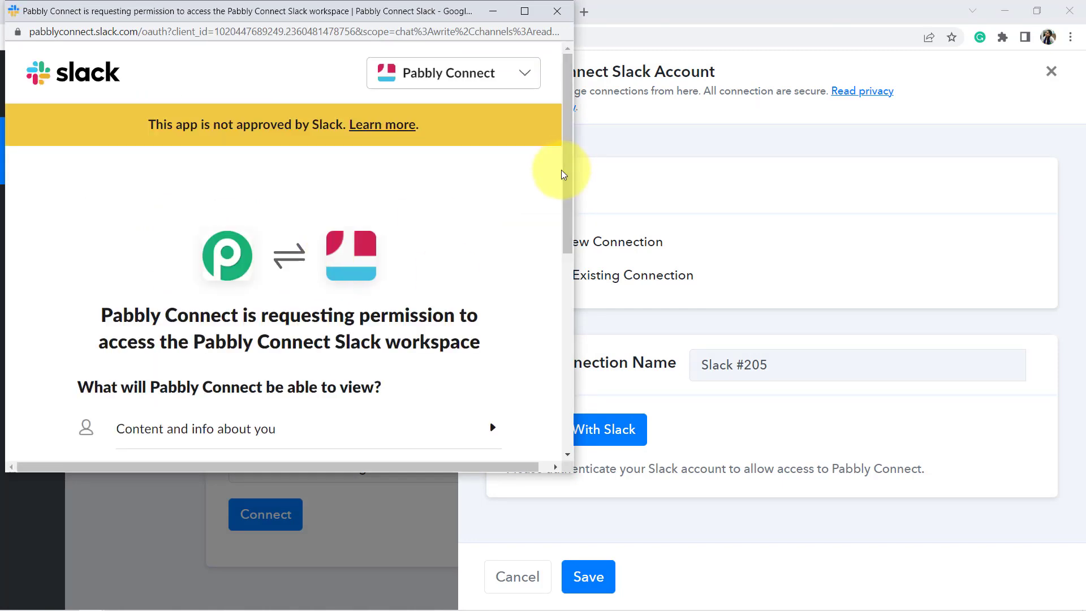
{"action": "left_click_drag", "start_coordinate": [569, 179], "coordinate": [565, 383]}
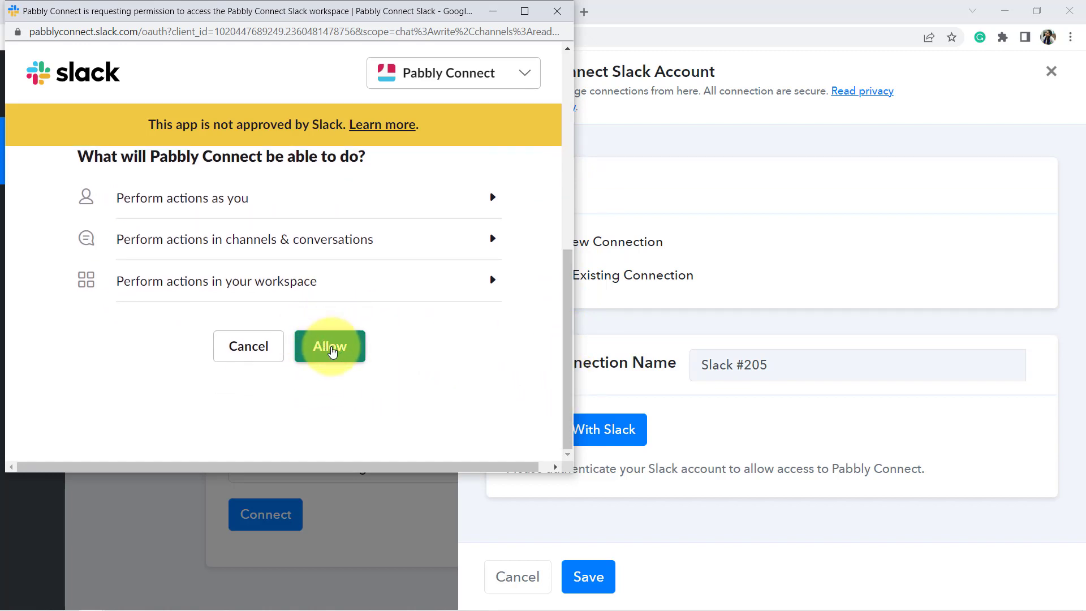
{"action": "left_click", "coordinate": [331, 348]}
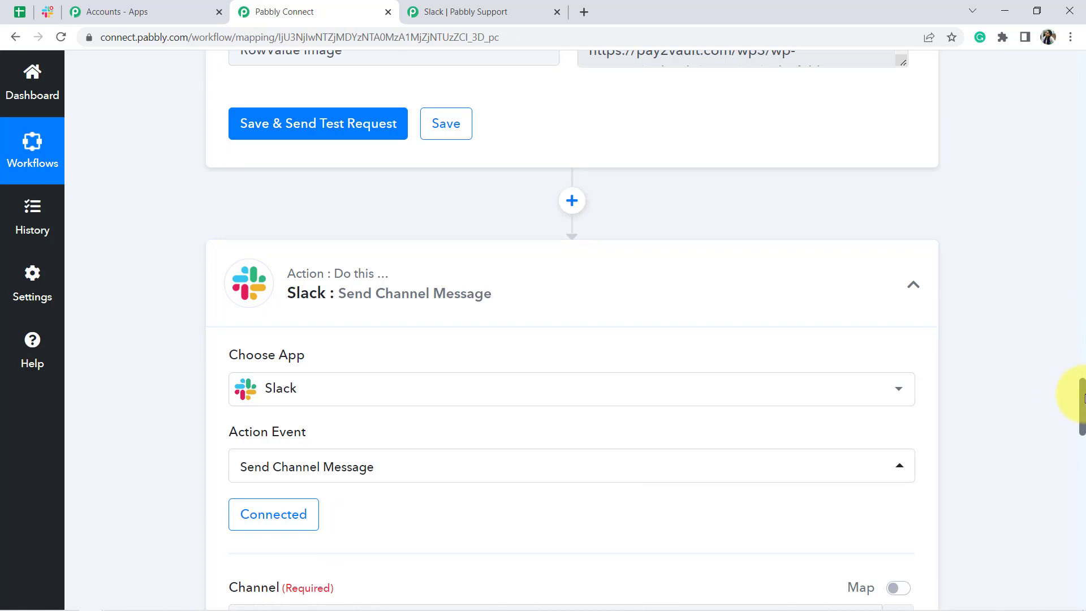
Step: Check the birthday channel's name in Slack and set the action's channel to pabbly-team
{"action": "left_click_drag", "start_coordinate": [1083, 396], "coordinate": [1081, 439]}
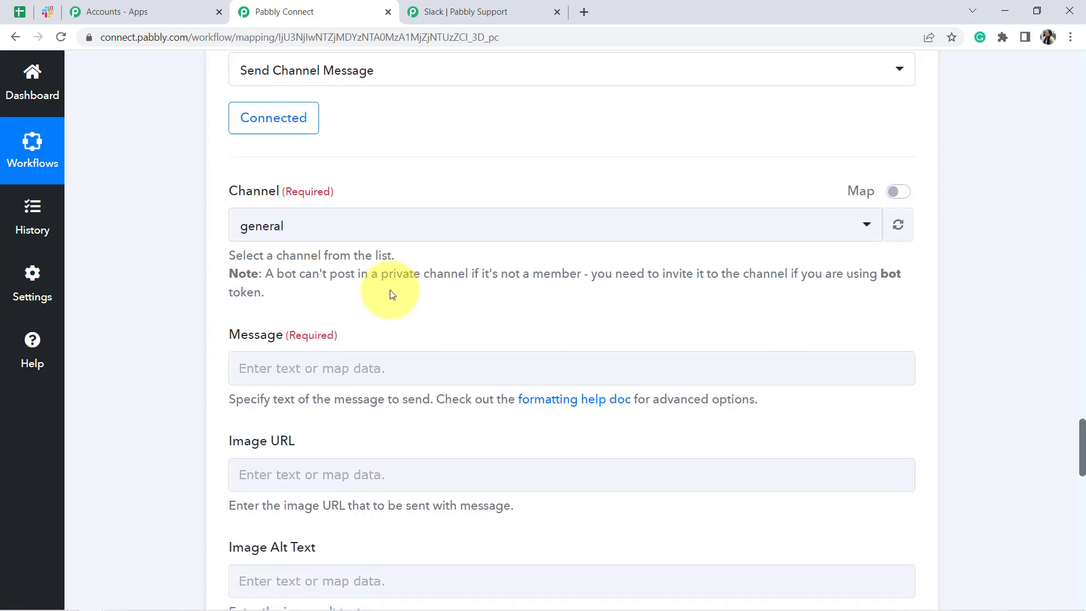
{"action": "left_click", "coordinate": [298, 227]}
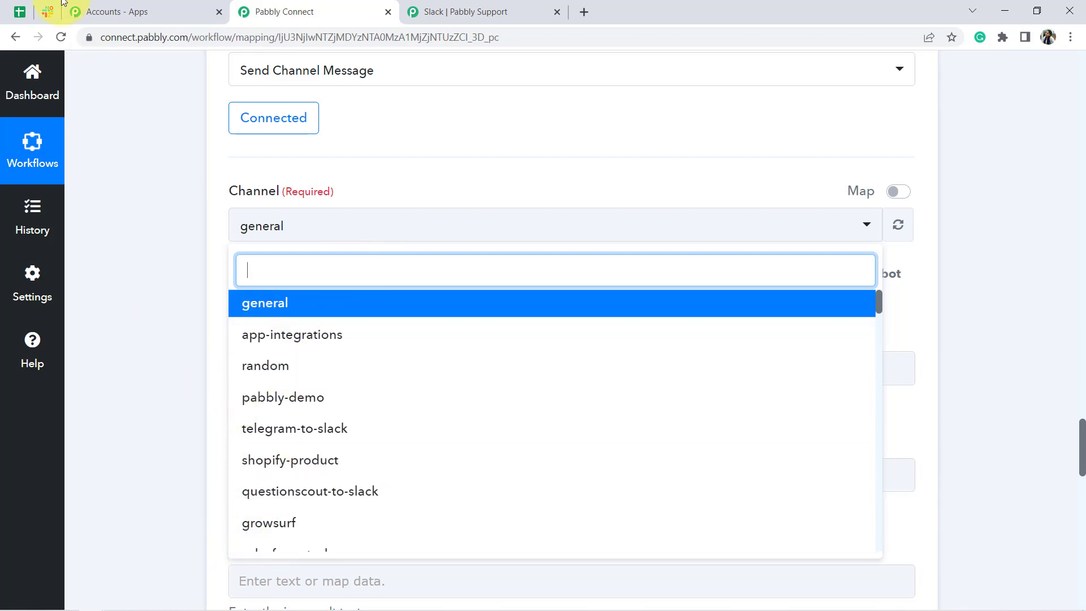
{"action": "left_click", "coordinate": [44, 12]}
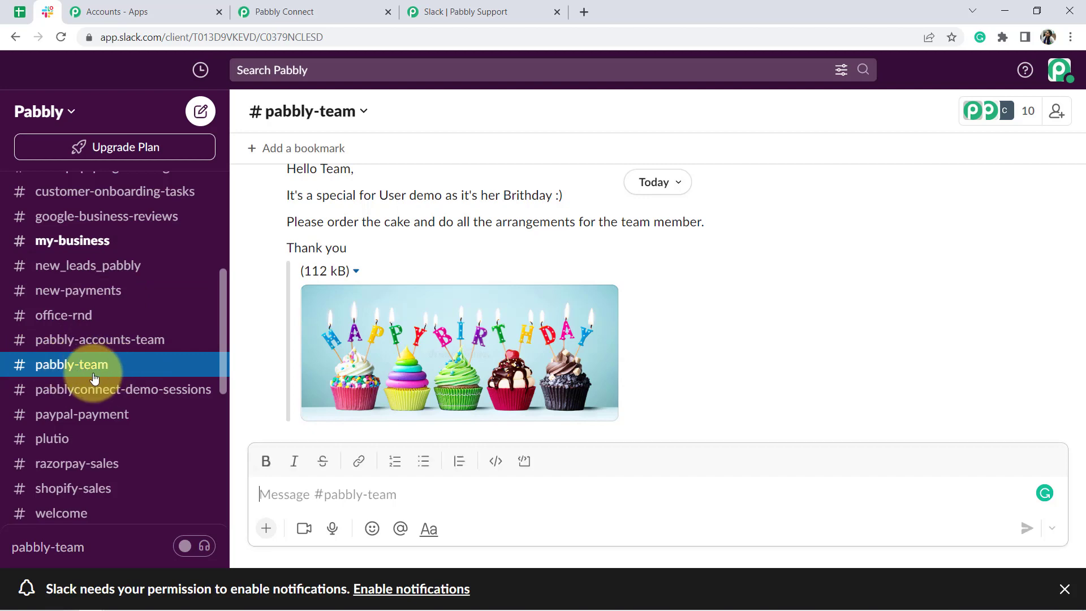
{"action": "left_click", "coordinate": [249, 13]}
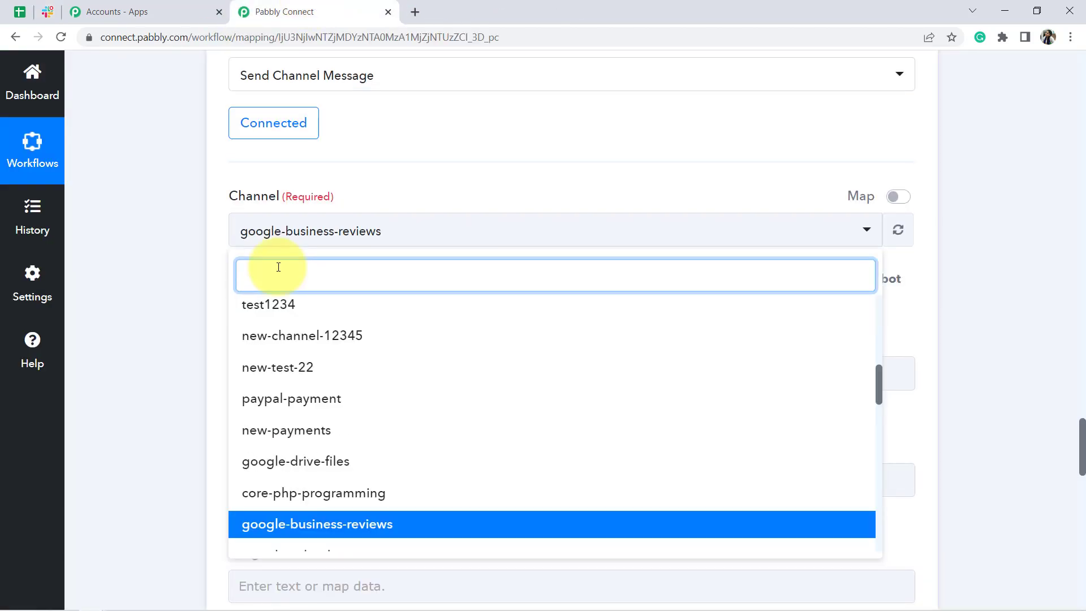
{"action": "type", "text": "pabbly"}
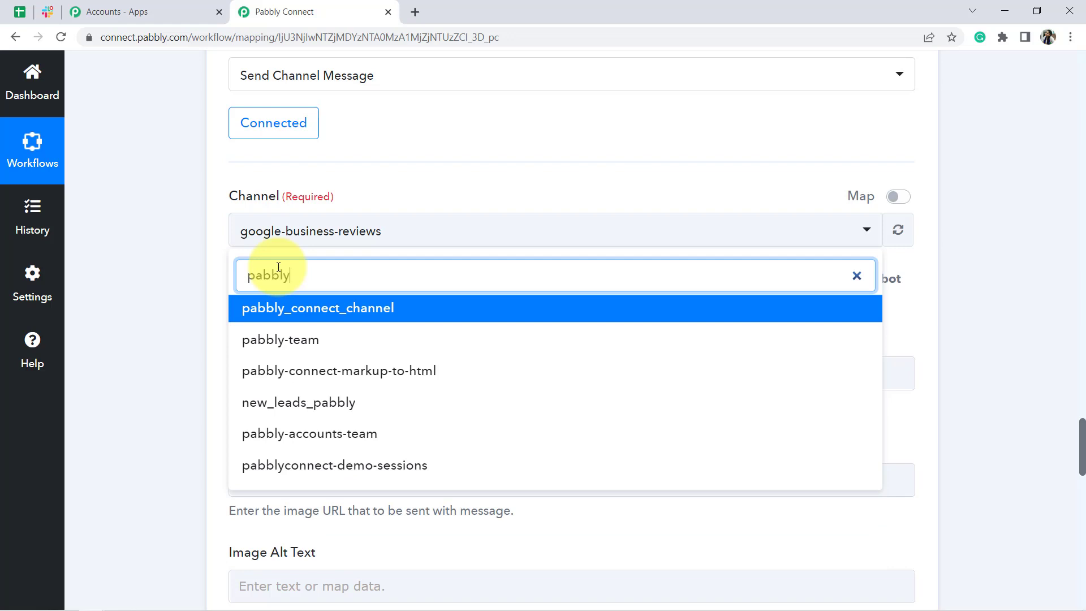
{"action": "type", "text": "-te"}
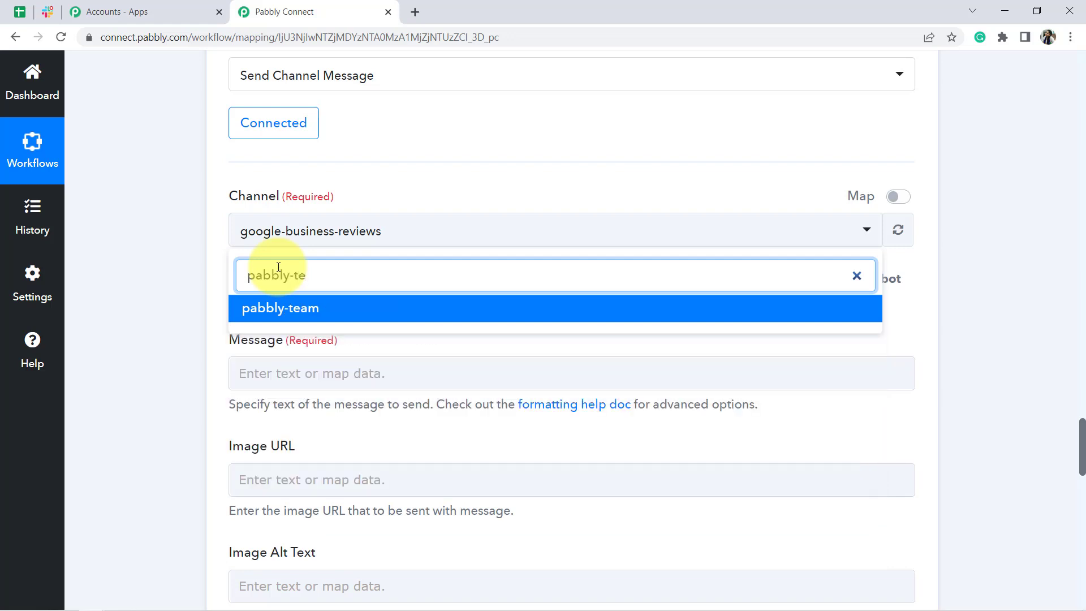
{"action": "left_click", "coordinate": [262, 305]}
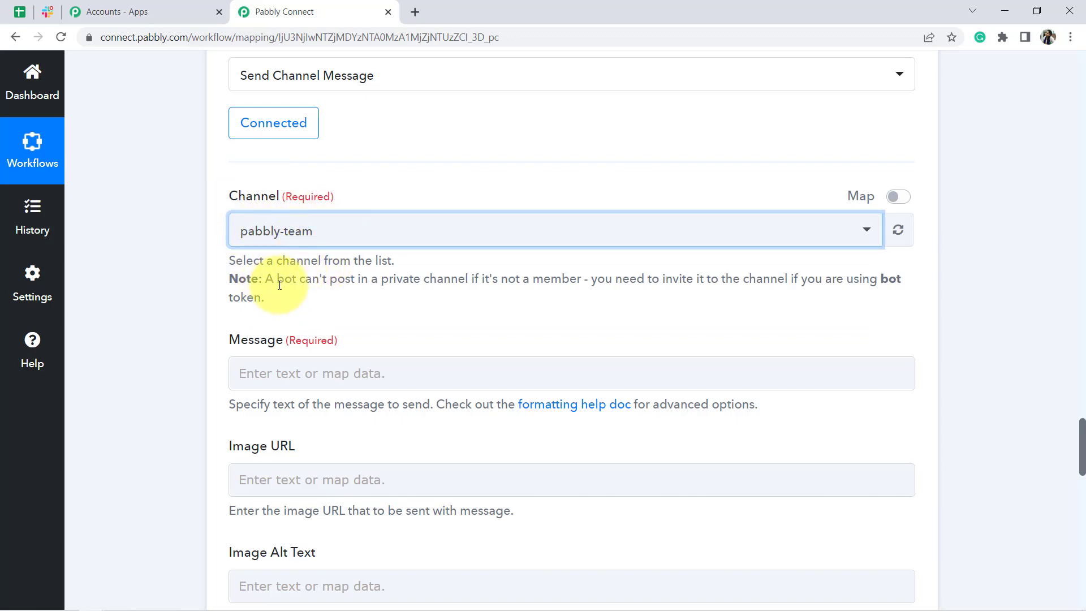
Step: Read the channel note on bots posting in private channels and look over the message fields below it
{"action": "left_click_drag", "start_coordinate": [284, 283], "coordinate": [458, 282]}
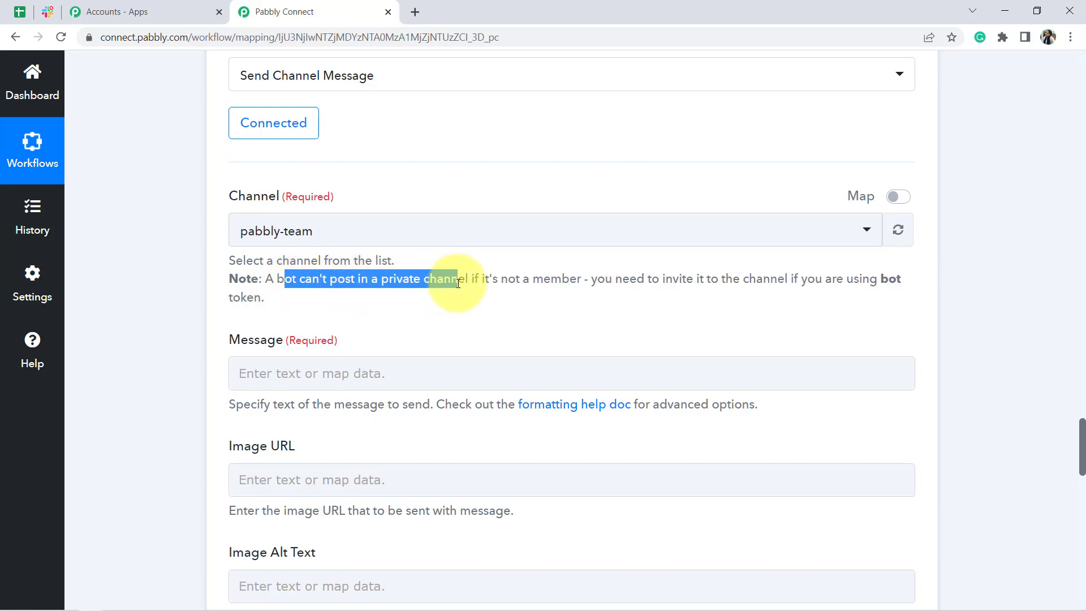
{"action": "left_click", "coordinate": [446, 282]}
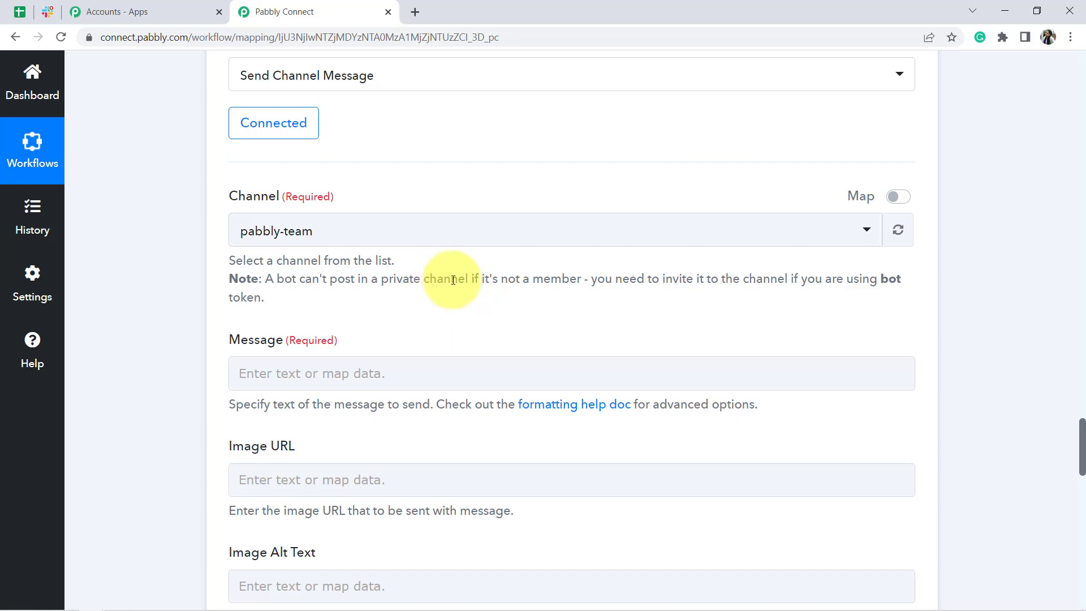
{"action": "left_click_drag", "start_coordinate": [471, 280], "coordinate": [788, 280]}
{"action": "left_click_drag", "start_coordinate": [378, 307], "coordinate": [256, 310]}
{"action": "left_click", "coordinate": [256, 311]}
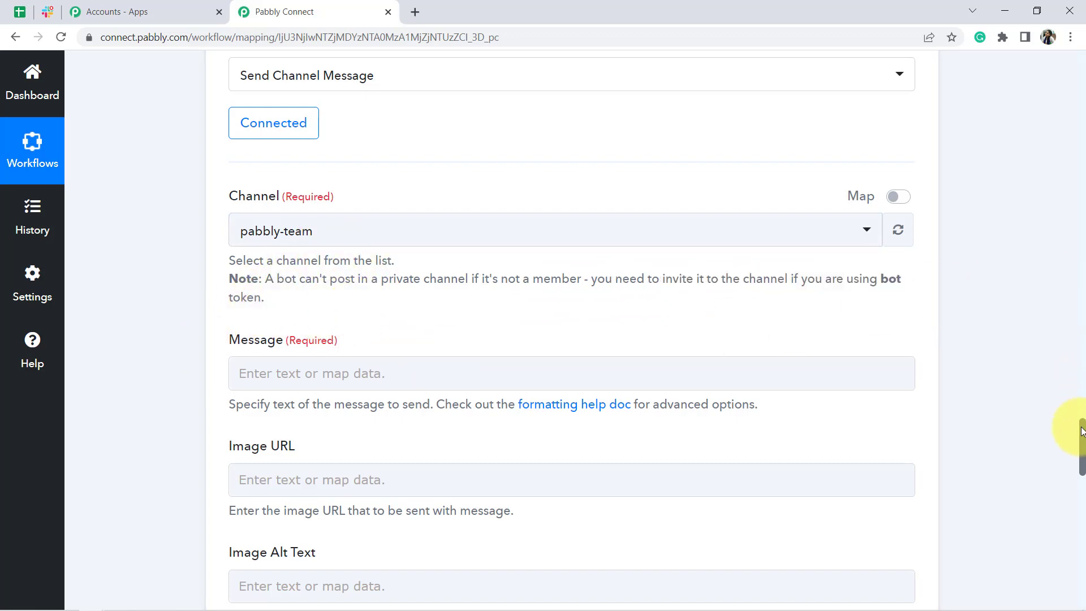
{"action": "left_click_drag", "start_coordinate": [1082, 433], "coordinate": [1079, 449]}
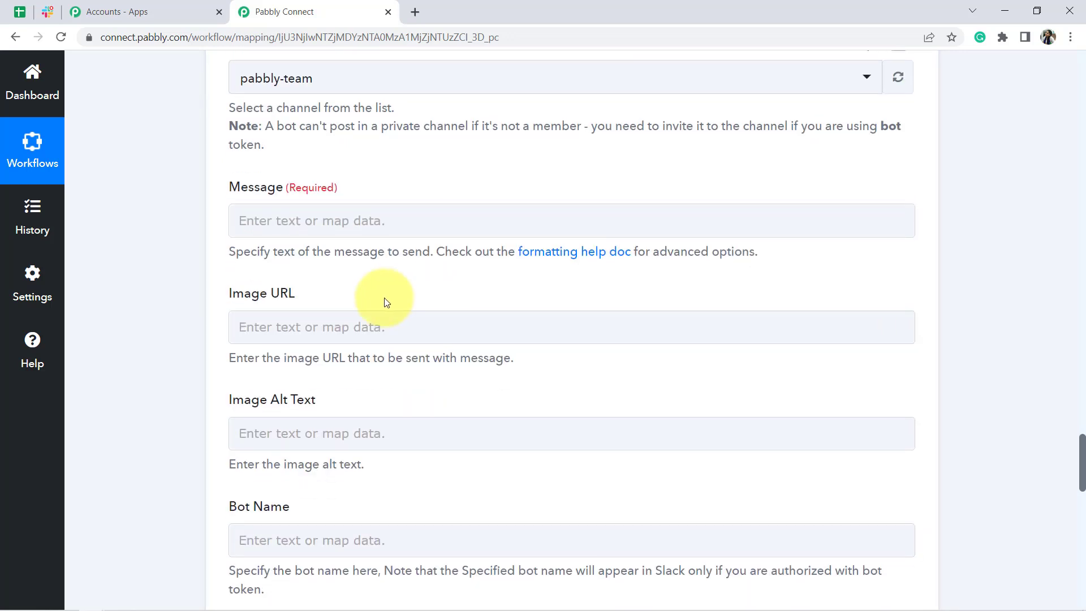
Step: Read the note on the message text and copy the whole birthday wish from the Notepad draft
{"action": "left_click_drag", "start_coordinate": [271, 253], "coordinate": [727, 263]}
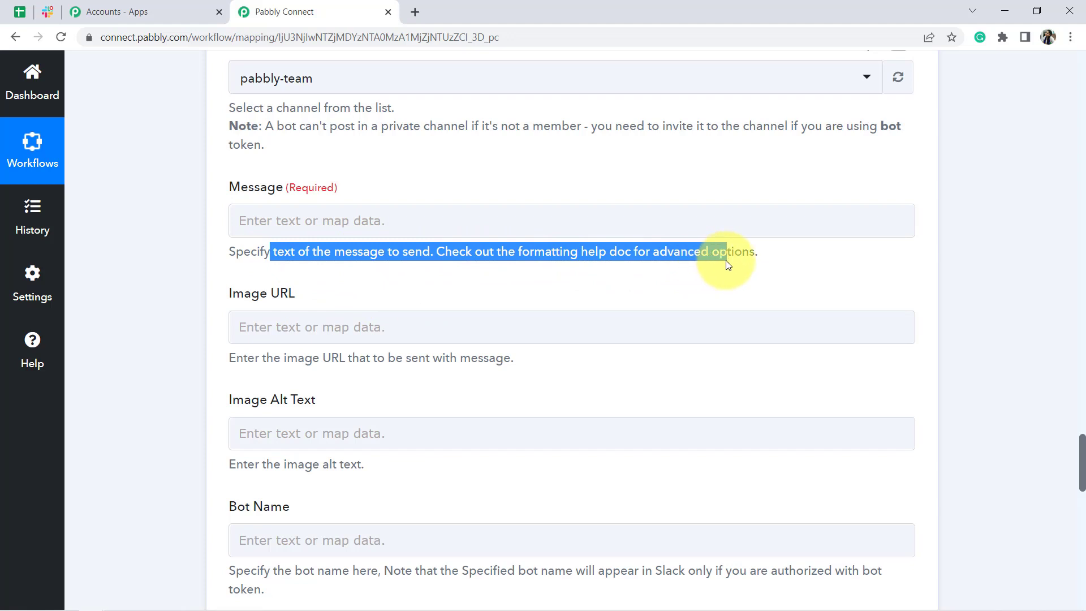
{"action": "left_click", "coordinate": [727, 263]}
{"action": "mouse_move", "coordinate": [155, 601]}
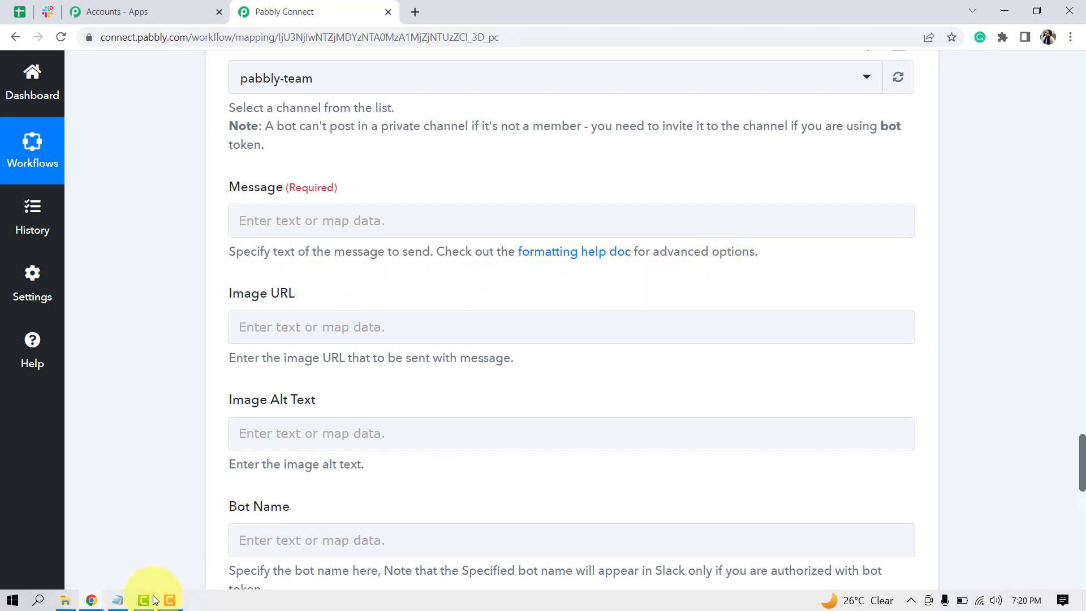
{"action": "left_click", "coordinate": [116, 601]}
{"action": "left_click", "coordinate": [301, 364]}
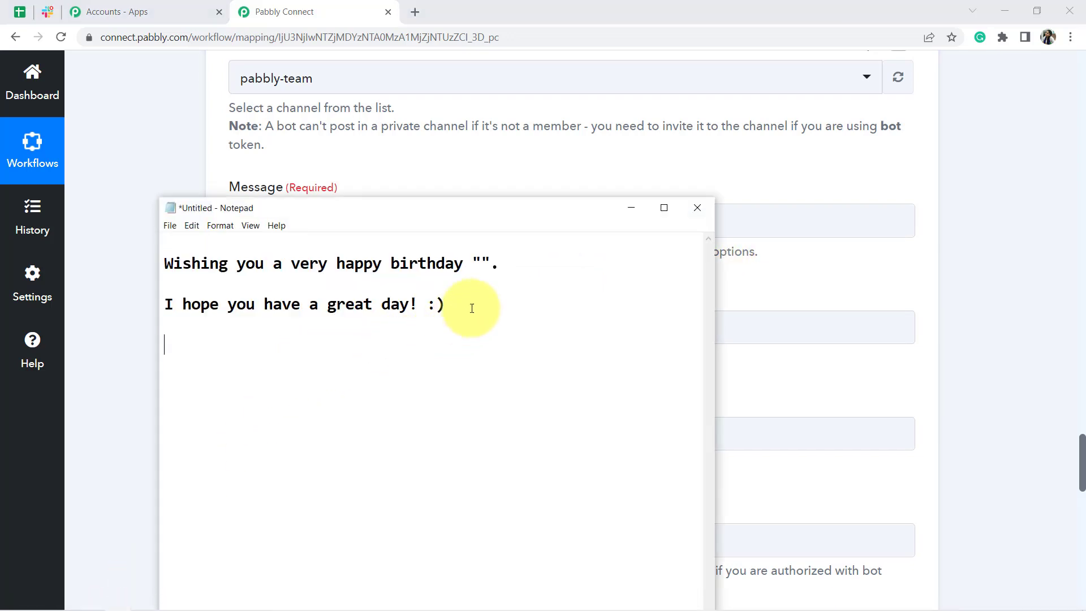
{"action": "left_click_drag", "start_coordinate": [460, 305], "coordinate": [144, 257]}
{"action": "key", "text": "ctrl+c"}
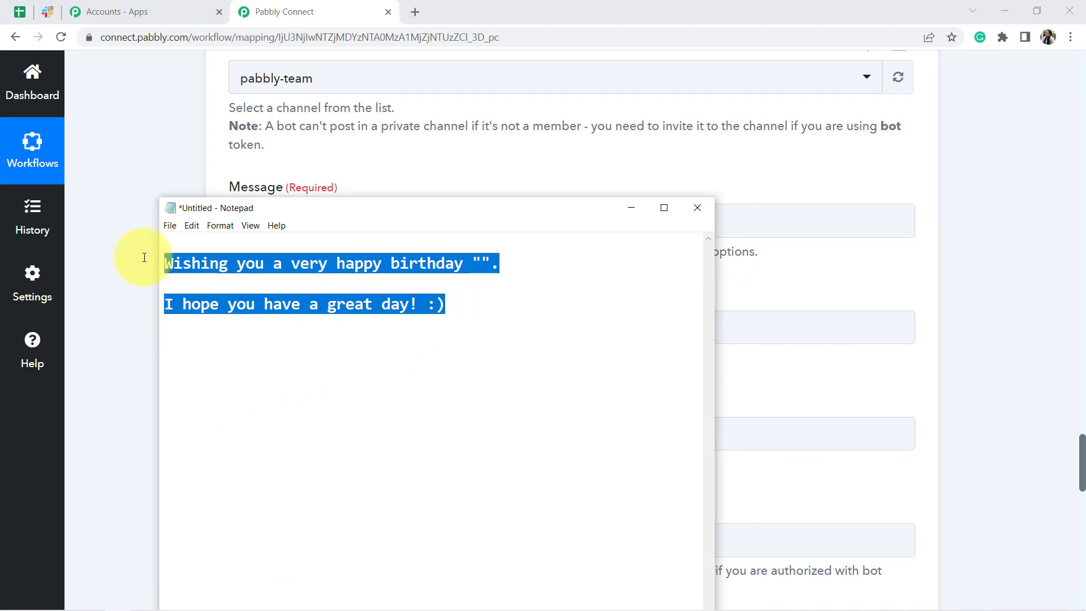
Step: Put the copied wish in the Slack message, removing the empty quotation marks and separating the second sentence with a blank line
{"action": "left_click", "coordinate": [113, 272]}
{"action": "left_click", "coordinate": [287, 225]}
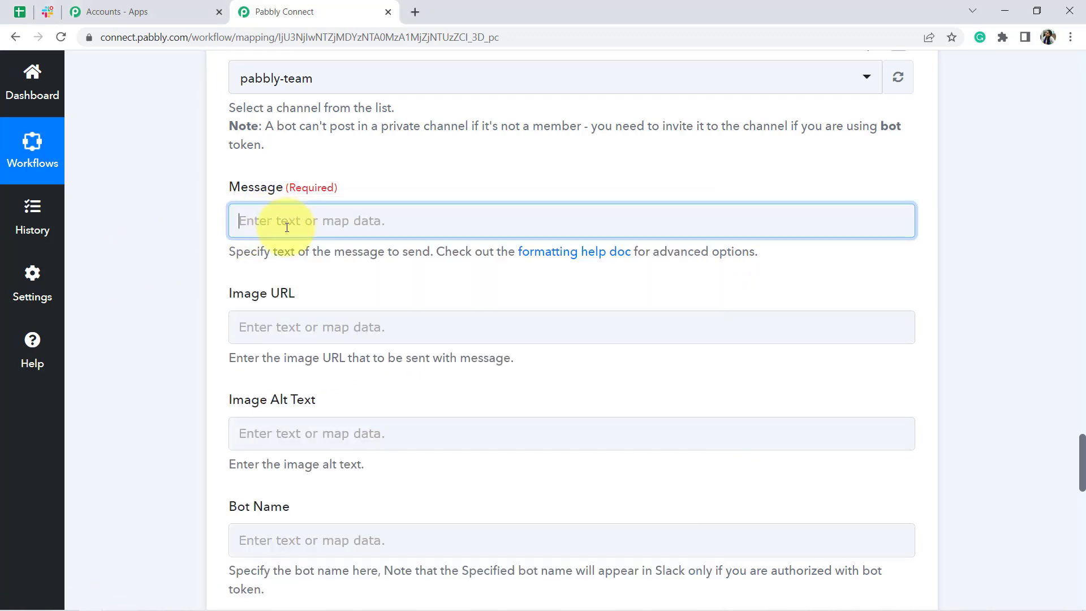
{"action": "key", "text": "ctrl+v"}
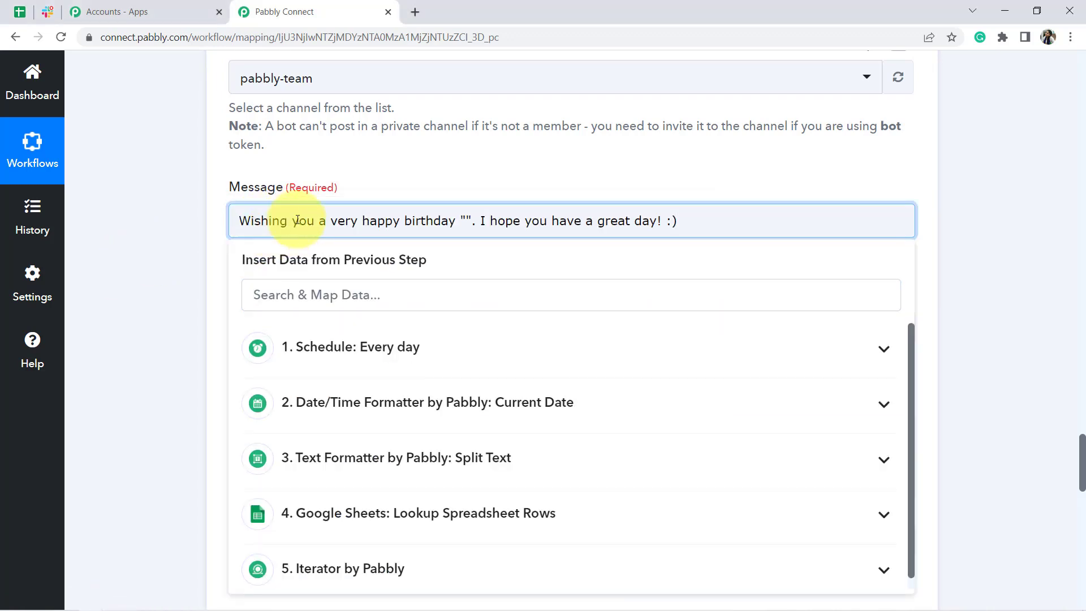
{"action": "left_click", "coordinate": [482, 222]}
{"action": "key", "text": "Return"}
{"action": "key", "text": "Return"}
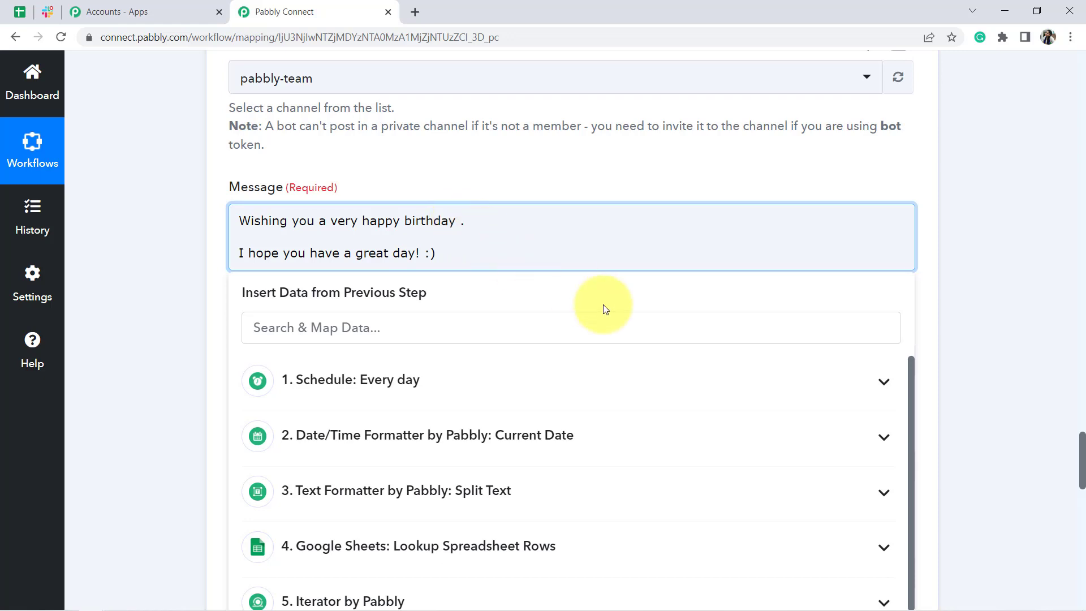
Step: Map RowValue Name from the Iterator step into the message, after "Wishing you a very happy birthday" and before the full stop
{"action": "left_click_drag", "start_coordinate": [913, 380], "coordinate": [910, 413]}
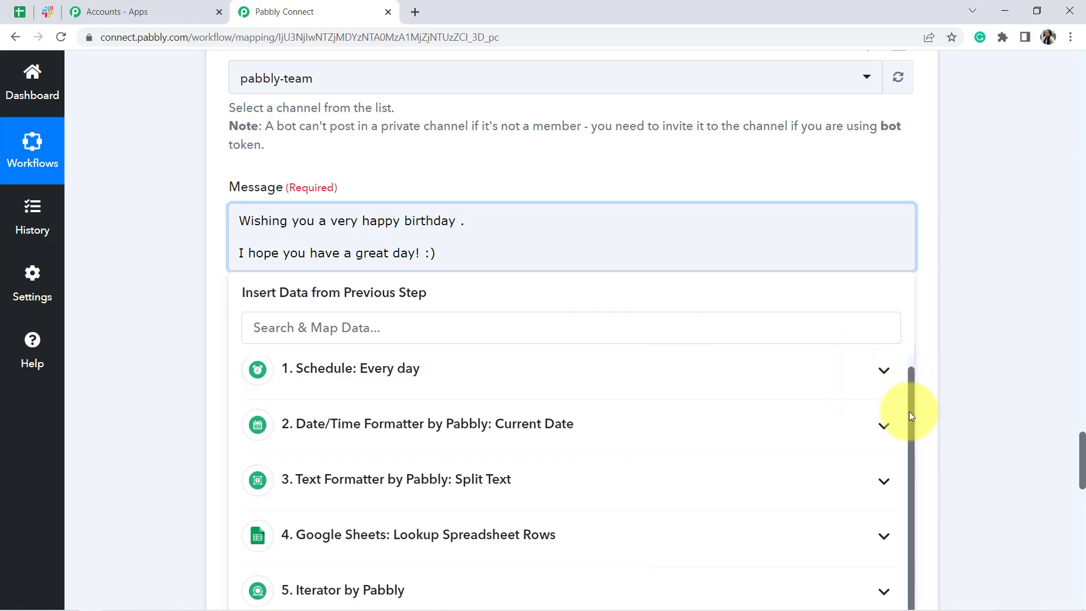
{"action": "left_click", "coordinate": [330, 591]}
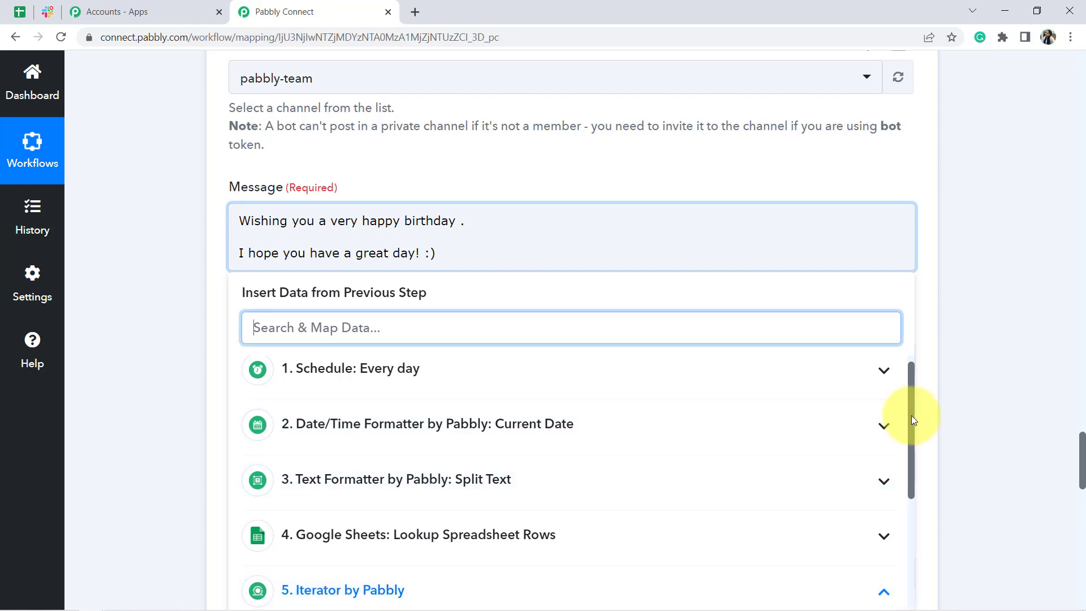
{"action": "left_click_drag", "start_coordinate": [911, 420], "coordinate": [899, 538]}
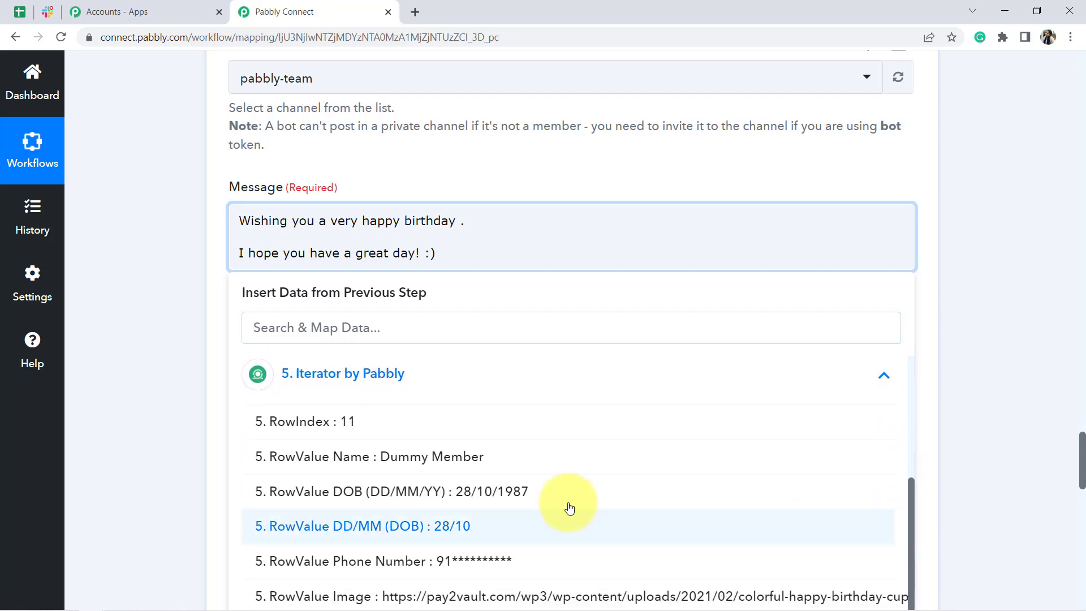
{"action": "left_click", "coordinate": [468, 461]}
{"action": "left_click", "coordinate": [572, 259]}
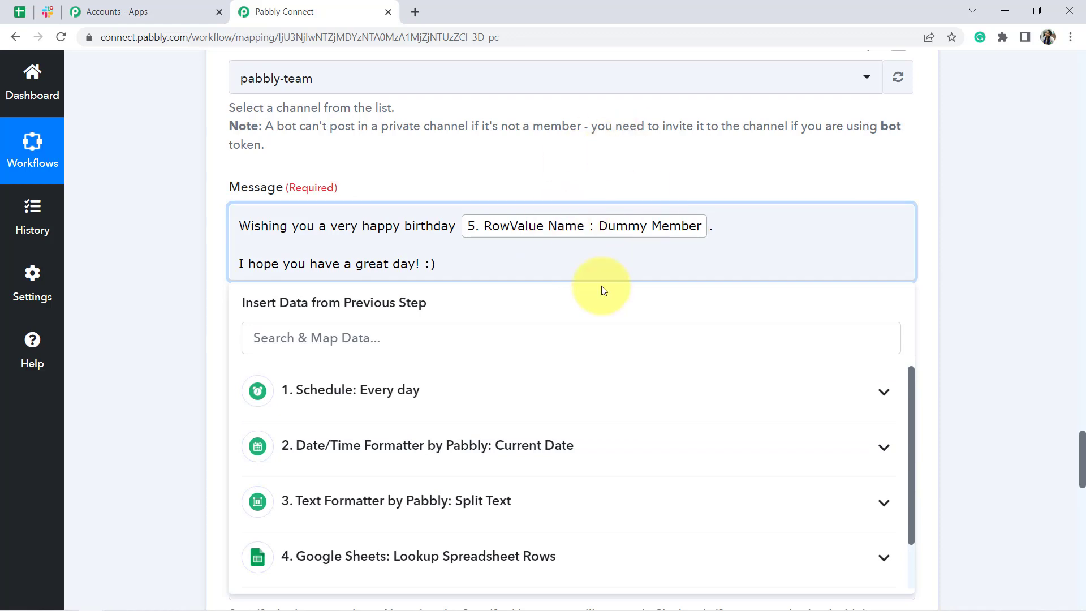
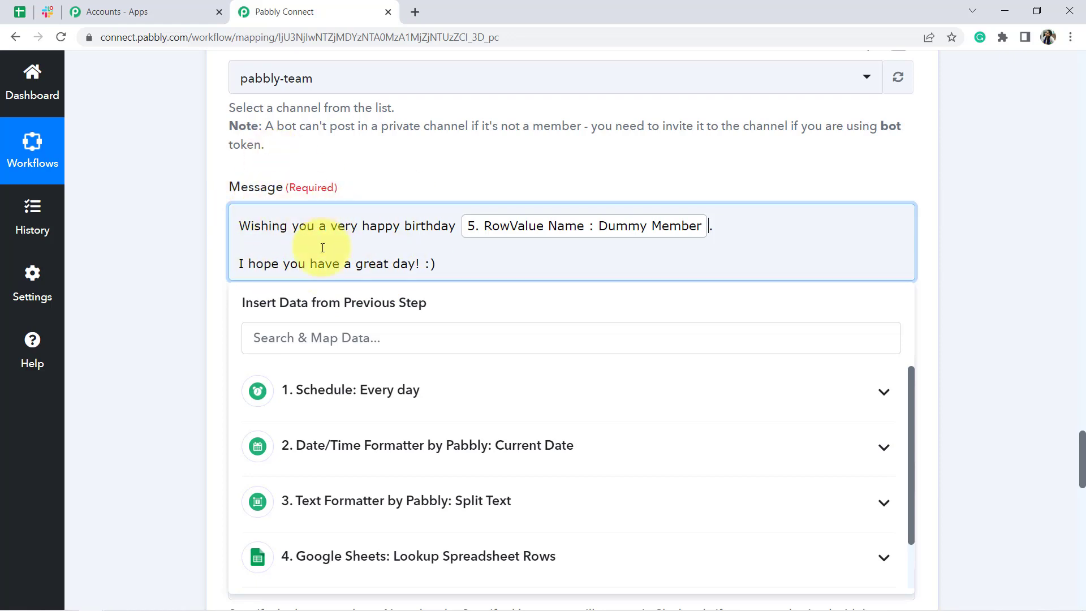
{"action": "left_click", "coordinate": [136, 311]}
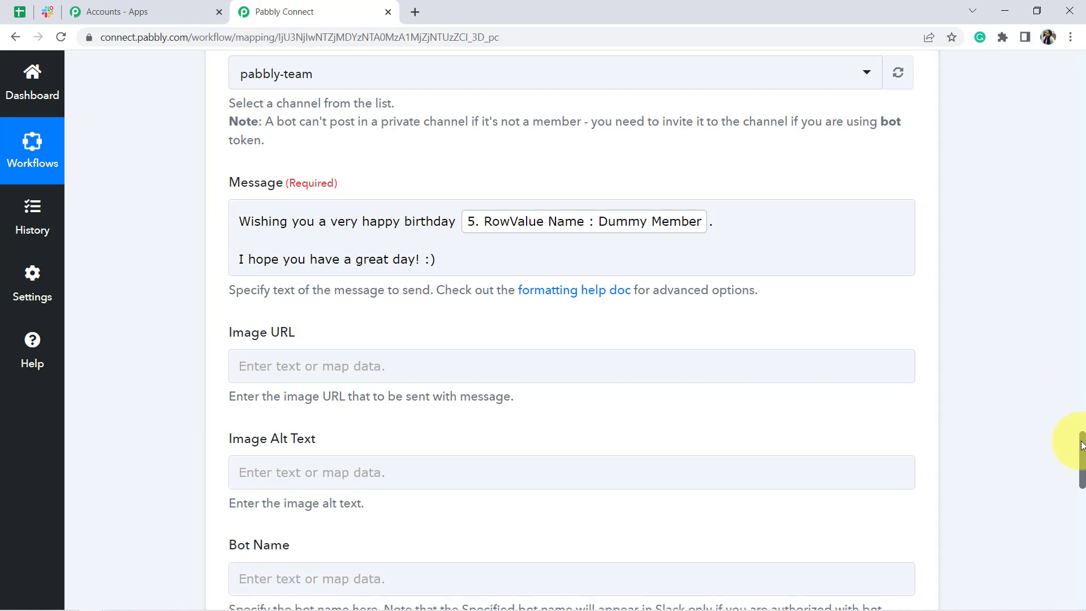
Step: Map RowValue Image from the Iterator step as the Slack message's image URL
{"action": "scroll", "coordinate": [1075, 444], "scroll_direction": "down", "scroll_amount": 2}
{"action": "left_click", "coordinate": [390, 262]}
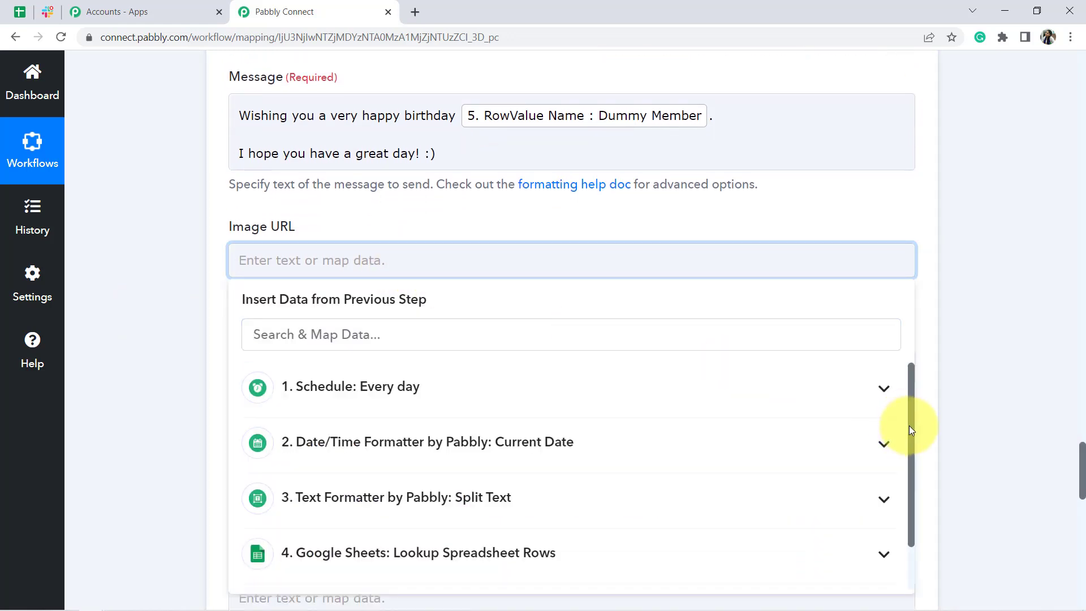
{"action": "left_click_drag", "start_coordinate": [910, 430], "coordinate": [911, 527]}
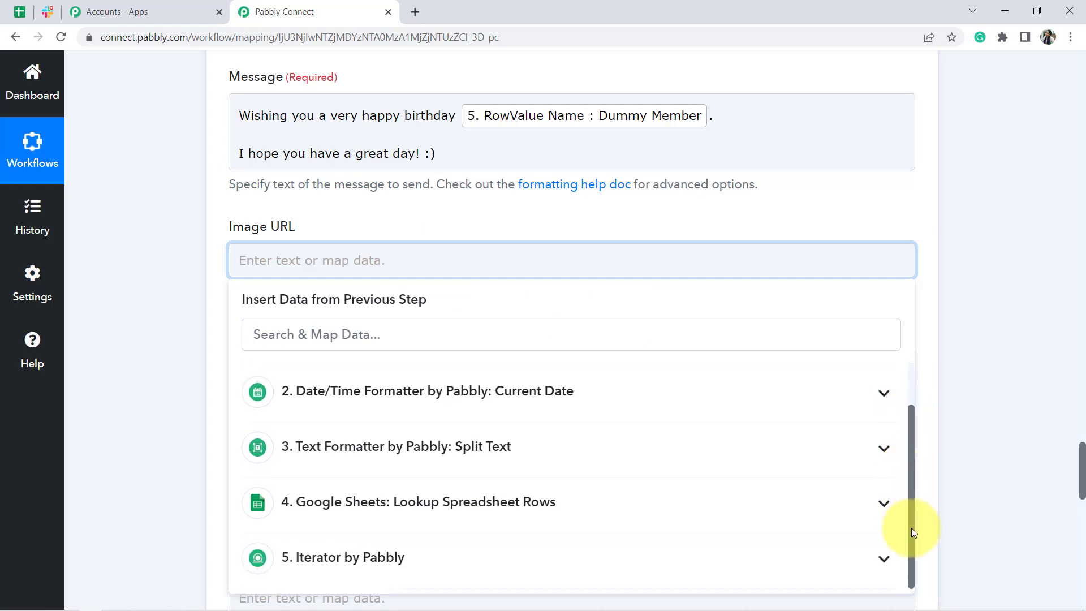
{"action": "left_click", "coordinate": [338, 560]}
{"action": "left_click_drag", "start_coordinate": [915, 437], "coordinate": [909, 475]}
{"action": "left_click", "coordinate": [159, 317]}
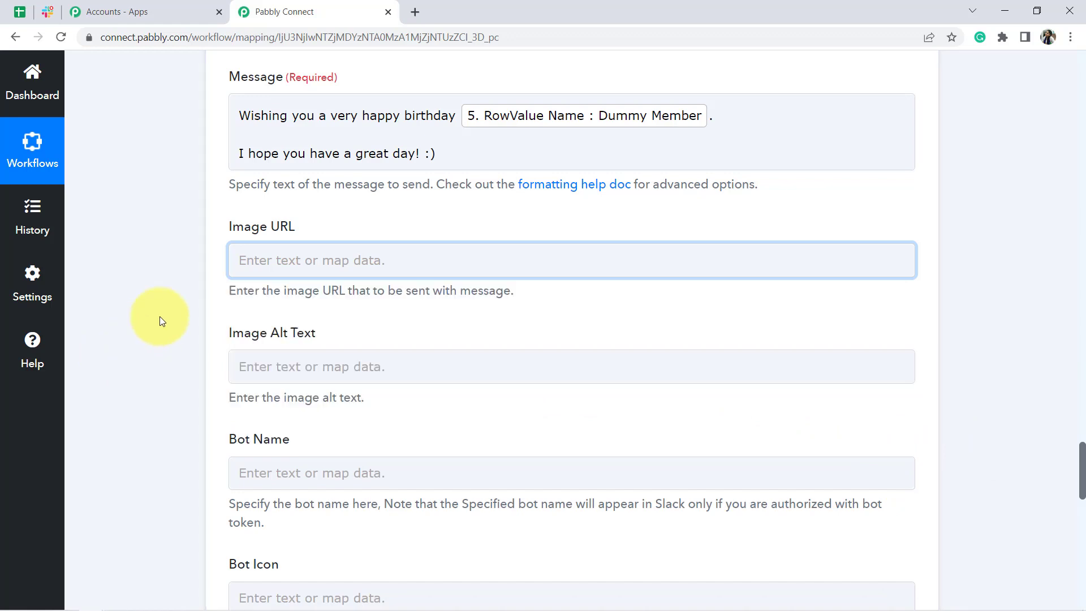
{"action": "left_click", "coordinate": [279, 259]}
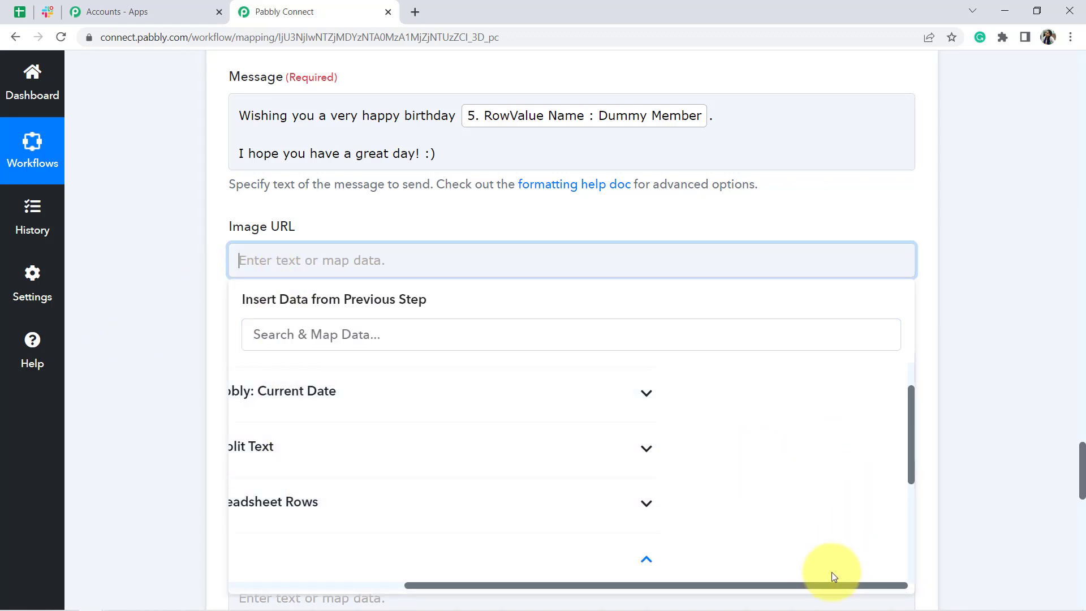
{"action": "left_click_drag", "start_coordinate": [822, 585], "coordinate": [537, 587]}
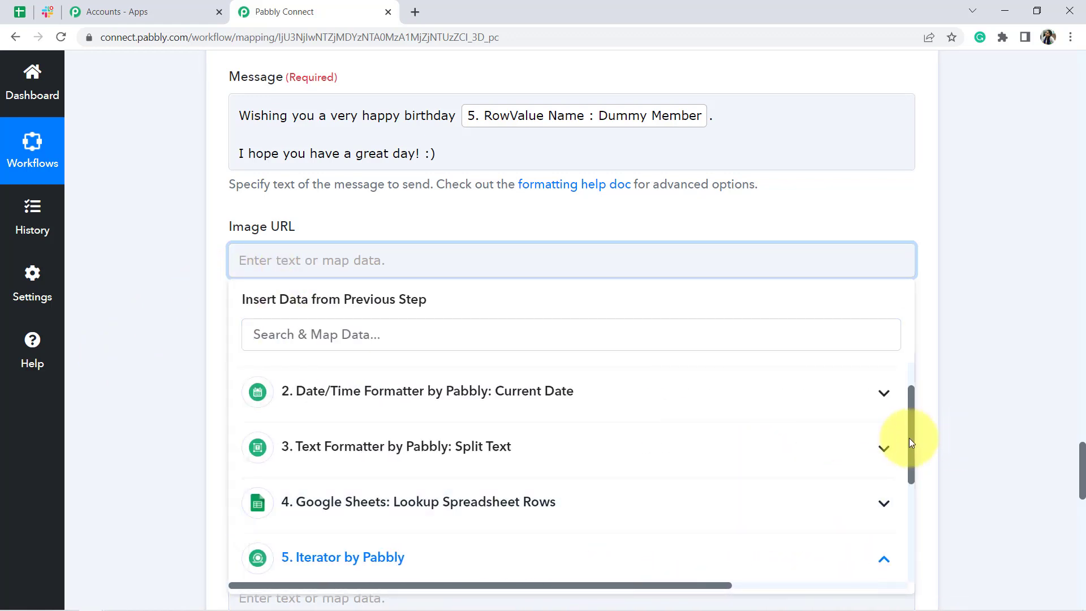
{"action": "left_click_drag", "start_coordinate": [912, 443], "coordinate": [904, 541]}
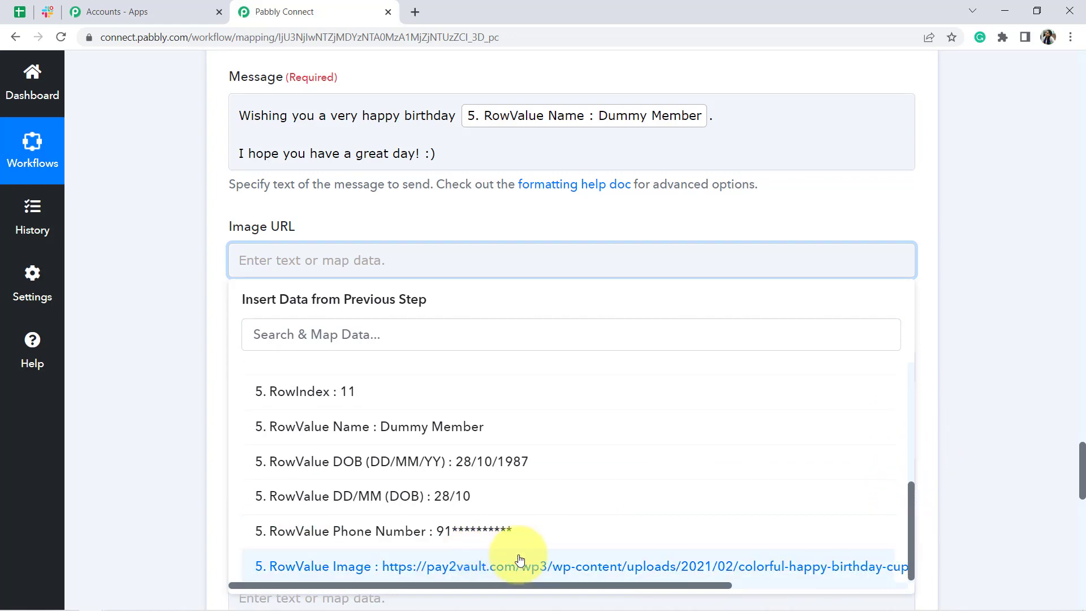
{"action": "left_click", "coordinate": [530, 571]}
{"action": "left_click", "coordinate": [135, 313]}
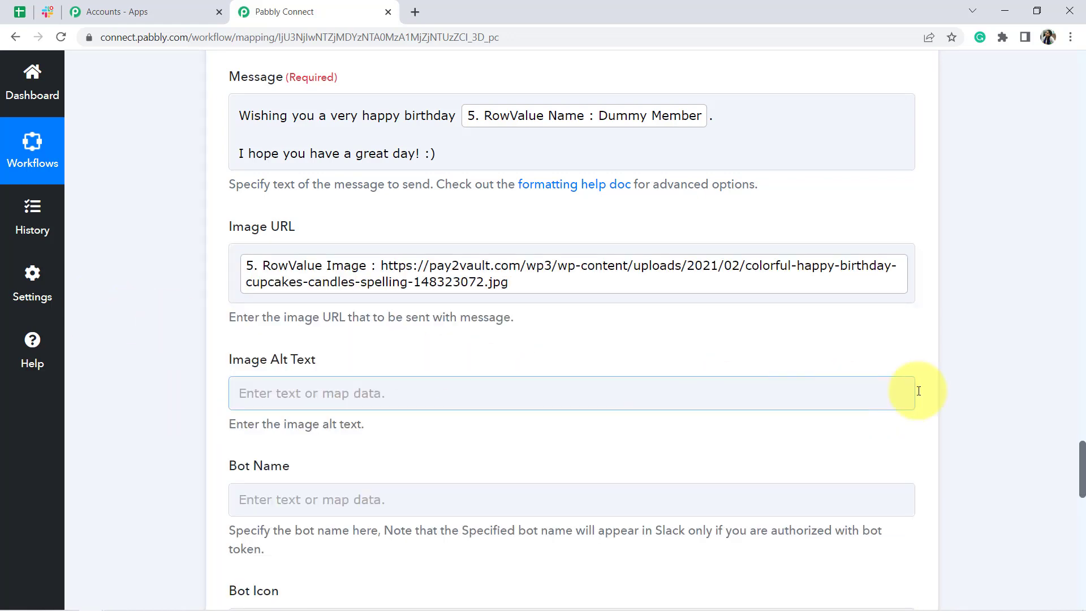
Step: Check the existing posts in Slack's pabbly-team channel, and save the Slack action with a test request
{"action": "left_click_drag", "start_coordinate": [1082, 465], "coordinate": [1052, 455]}
{"action": "left_click_drag", "start_coordinate": [1050, 470], "coordinate": [1050, 534]}
{"action": "scroll", "coordinate": [1051, 540], "scroll_direction": "down", "scroll_amount": 4}
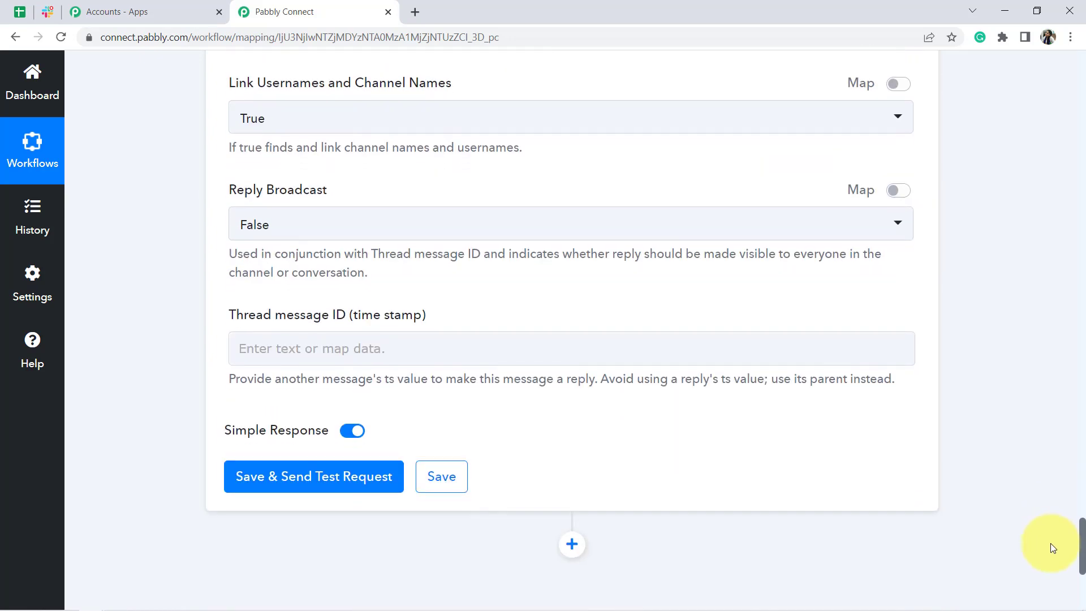
{"action": "left_click", "coordinate": [49, 15]}
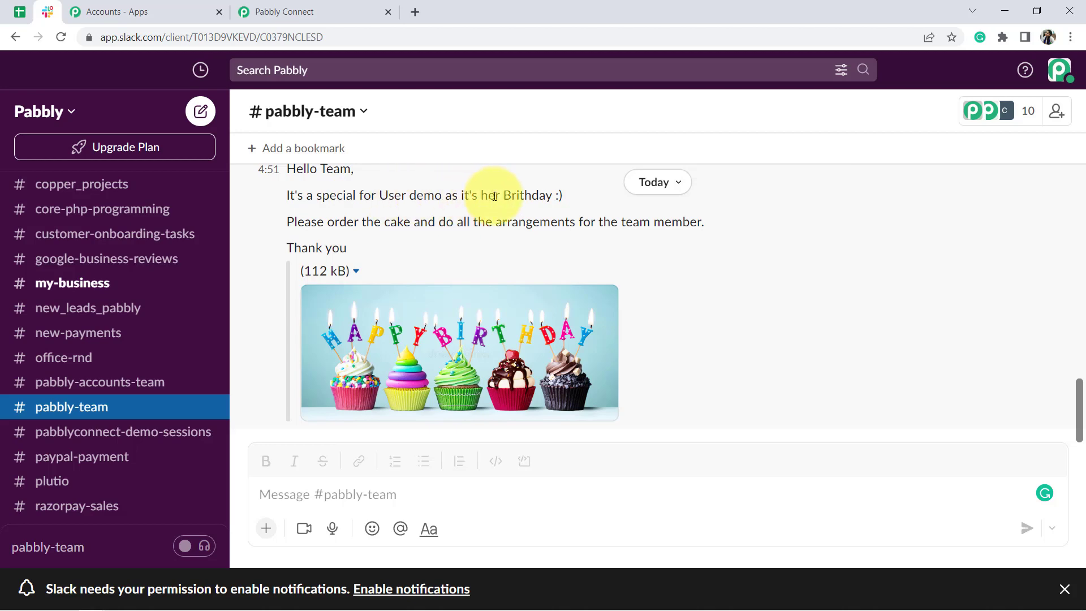
{"action": "left_click", "coordinate": [358, 3]}
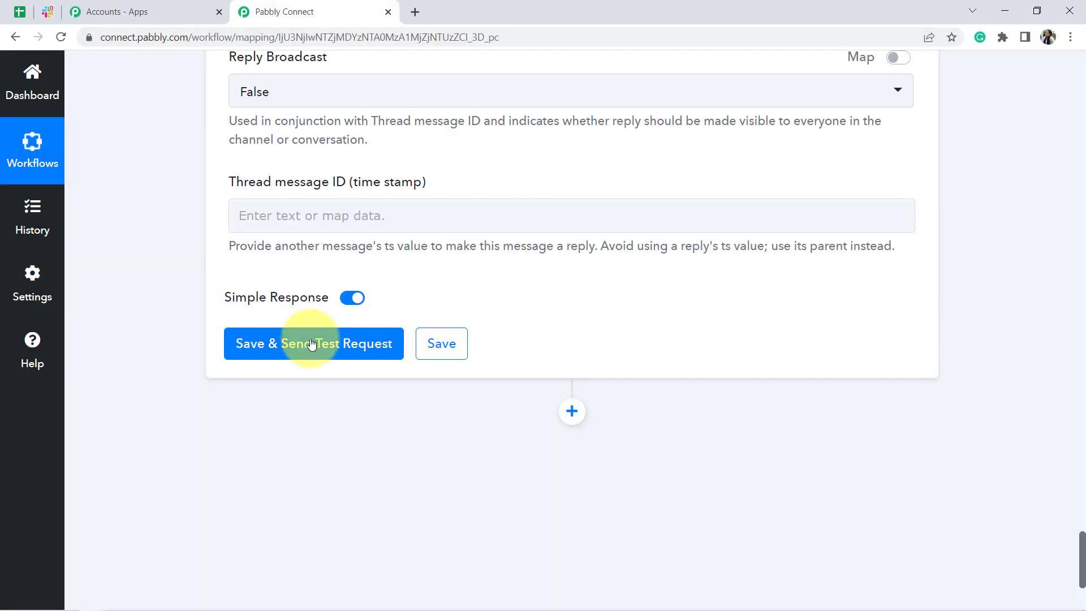
{"action": "left_click", "coordinate": [286, 346]}
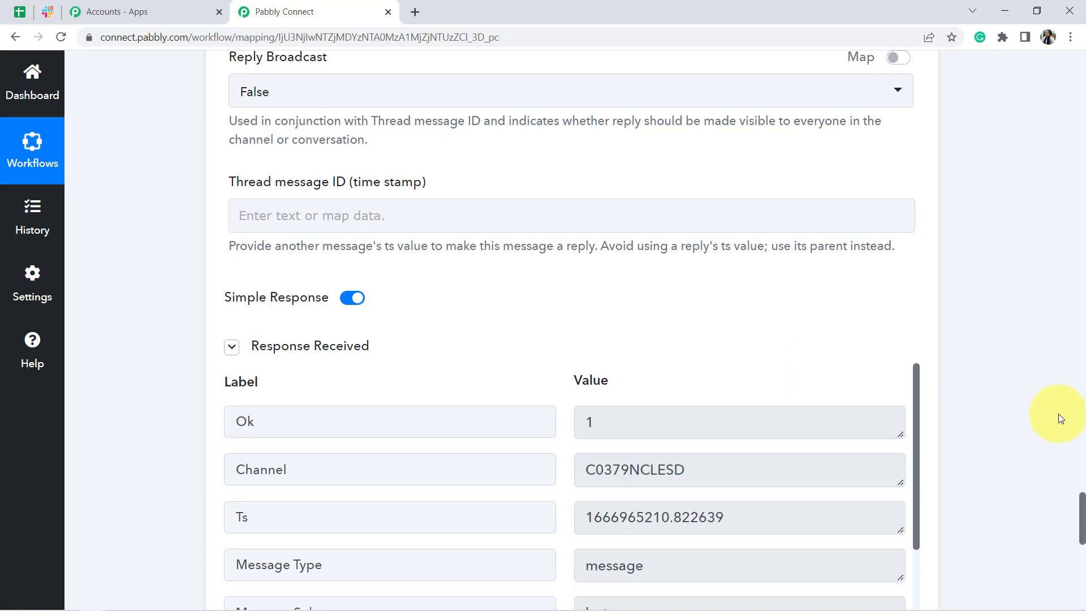
Step: Review the test response and check the birthday message and image posted in Slack's pabbly-team channel
{"action": "left_click_drag", "start_coordinate": [1081, 510], "coordinate": [1081, 526]}
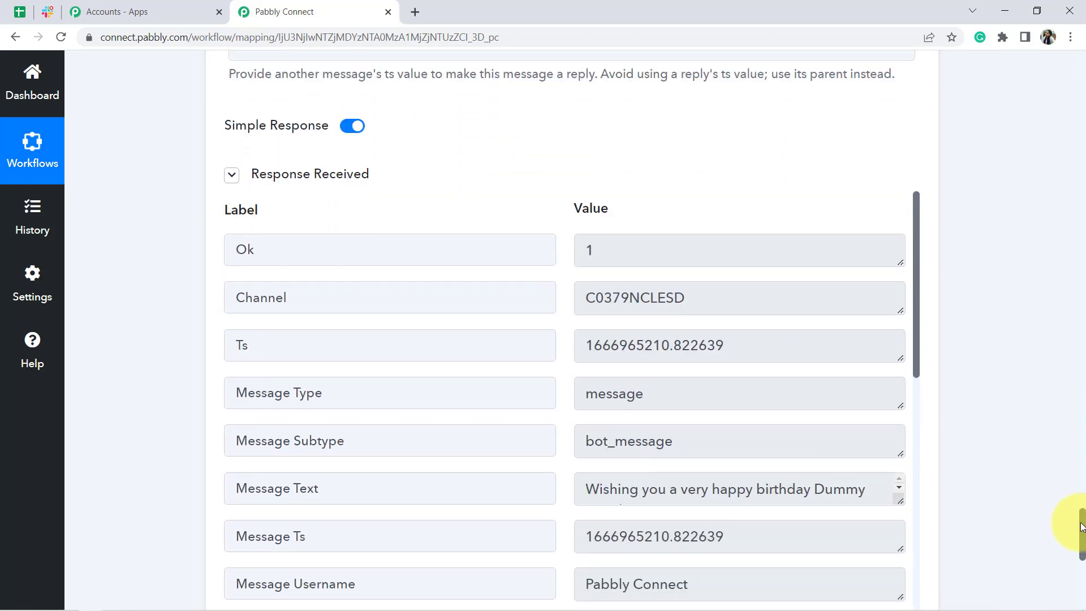
{"action": "left_click_drag", "start_coordinate": [586, 394], "coordinate": [626, 394]}
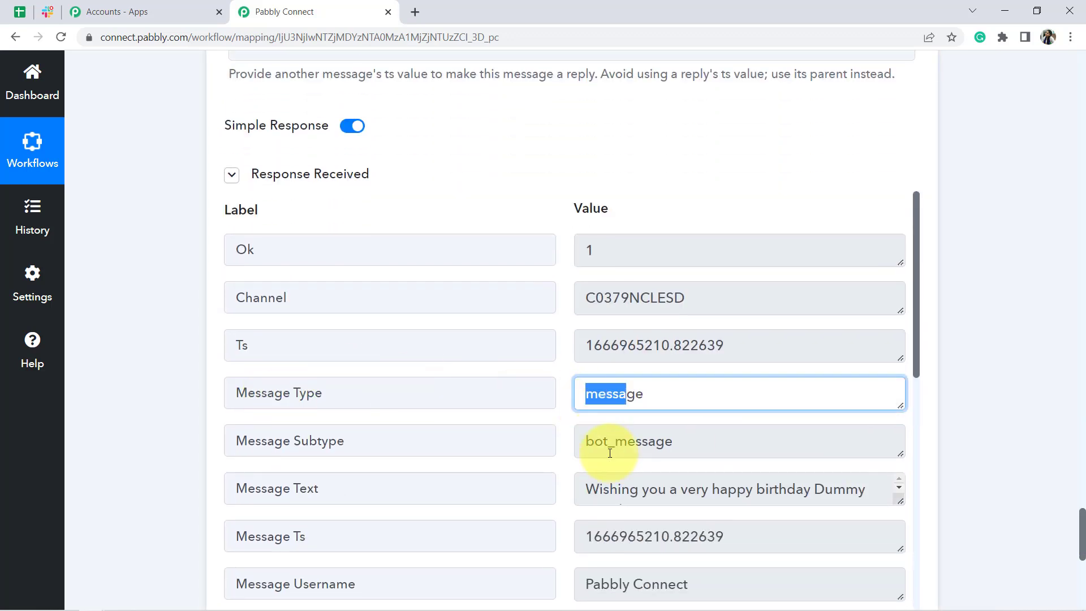
{"action": "left_click", "coordinate": [45, 13]}
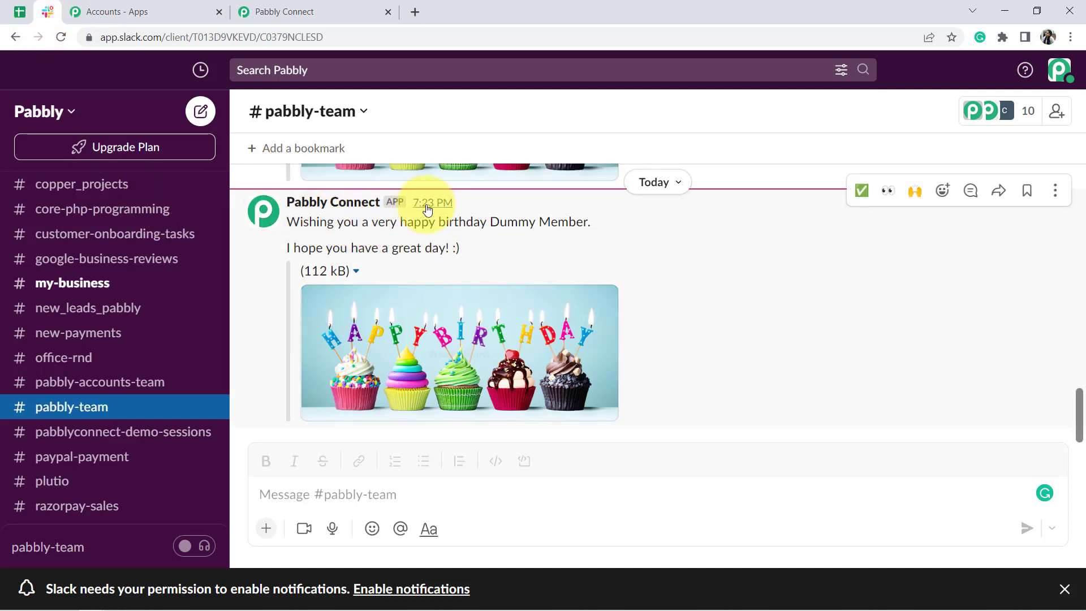
{"action": "left_click_drag", "start_coordinate": [309, 223], "coordinate": [571, 228]}
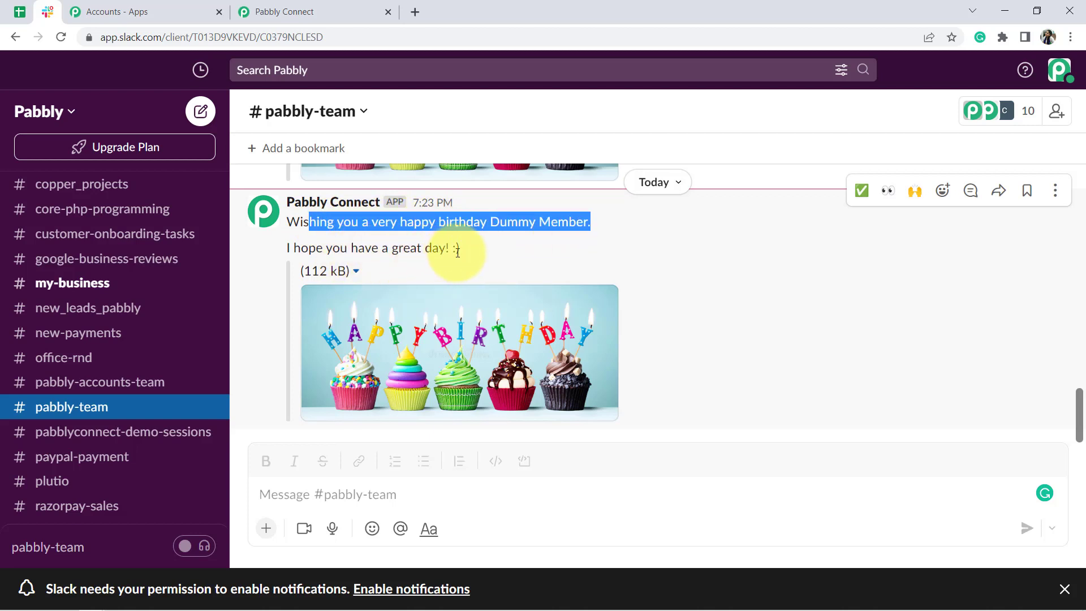
{"action": "mouse_move", "coordinate": [460, 321]}
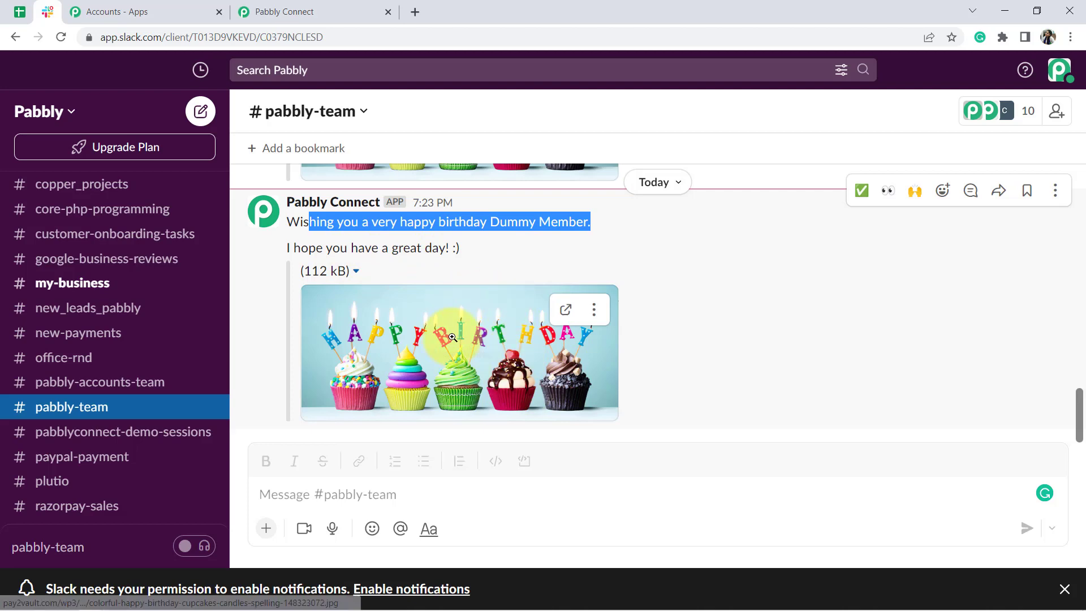
Step: Open the image link in row 11 of the Employees Birthday Data sheet and compare it with the Slack post
{"action": "left_click", "coordinate": [21, 13]}
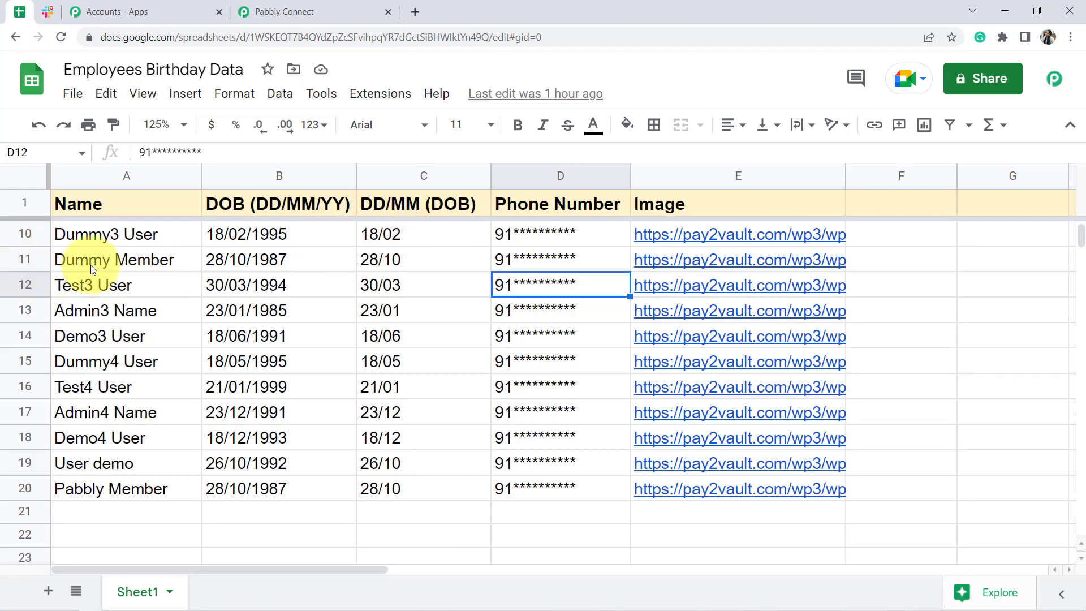
{"action": "left_click", "coordinate": [672, 266]}
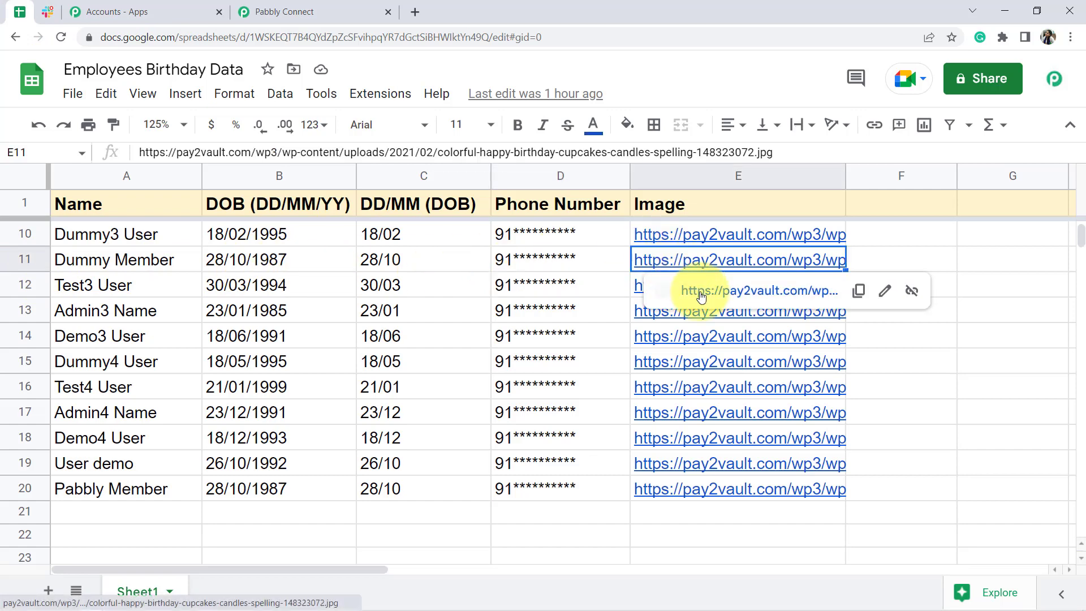
{"action": "left_click", "coordinate": [690, 293]}
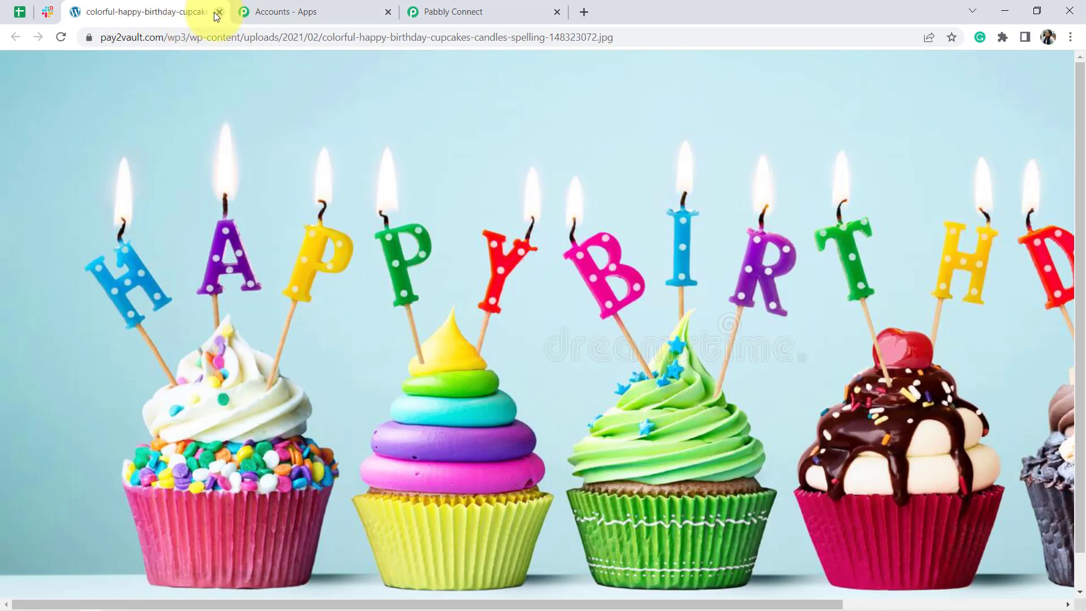
{"action": "left_click", "coordinate": [219, 12]}
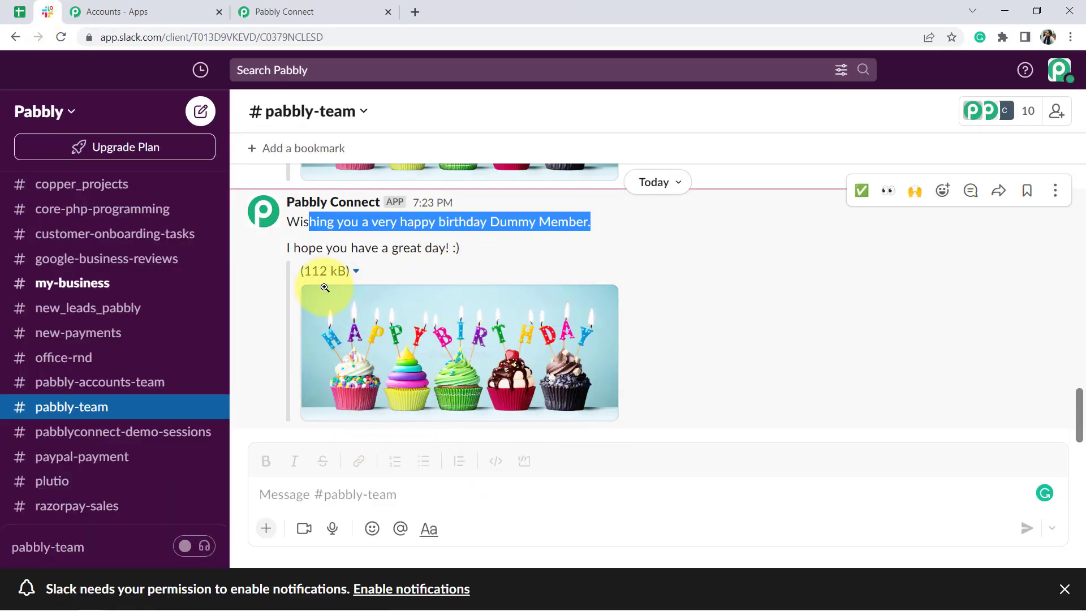
{"action": "left_click_drag", "start_coordinate": [297, 253], "coordinate": [425, 243]}
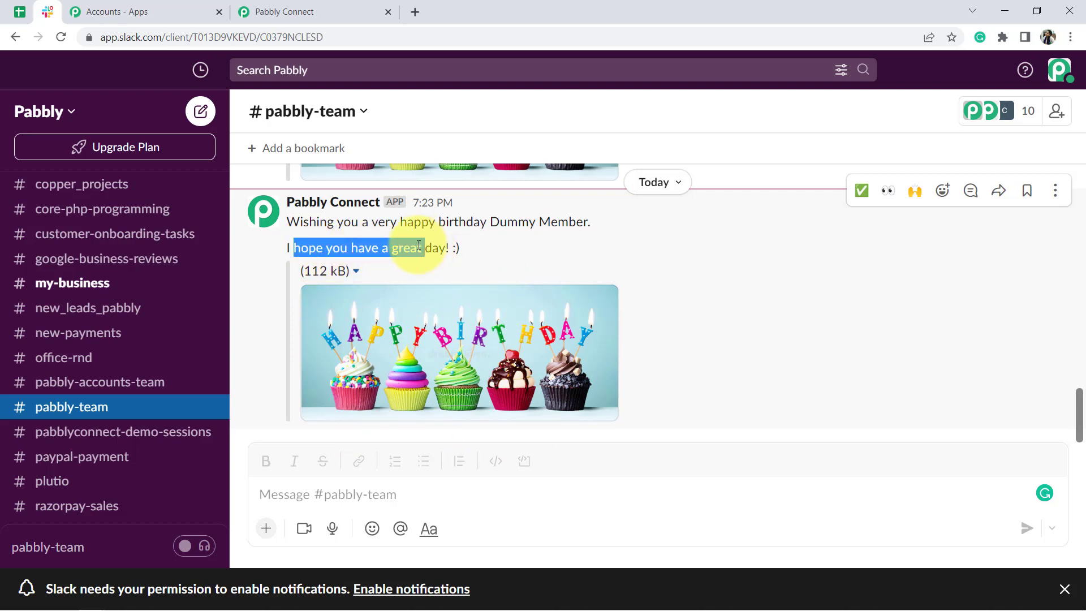
{"action": "left_click", "coordinate": [317, 12]}
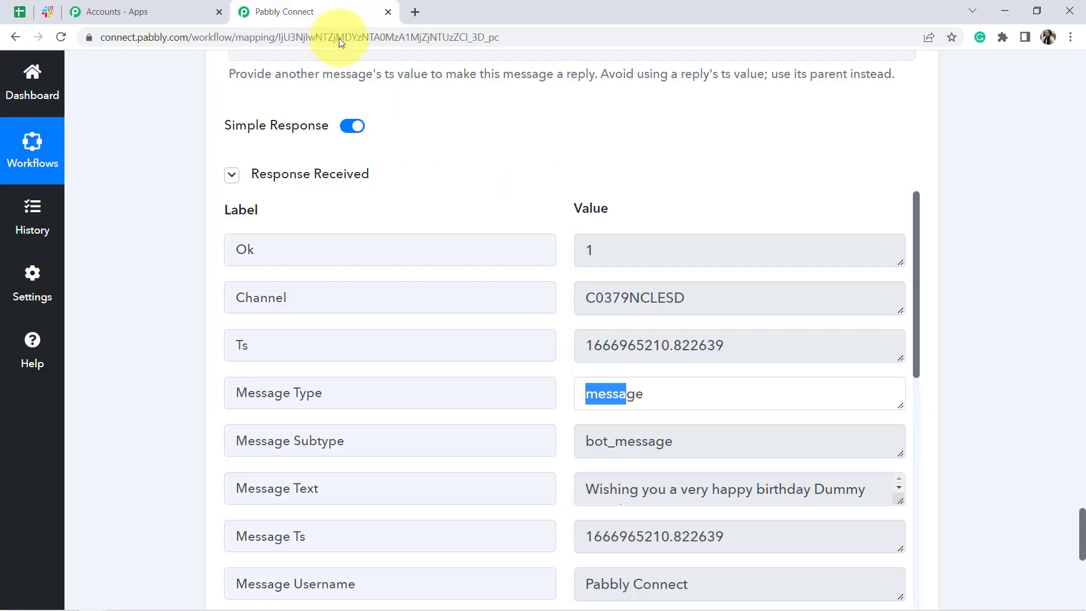
Step: Review the workflow's Schedule by Pabbly trigger and Date/Time Formatter step, leaving both collapsed
{"action": "left_click_drag", "start_coordinate": [1081, 526], "coordinate": [1069, 8]}
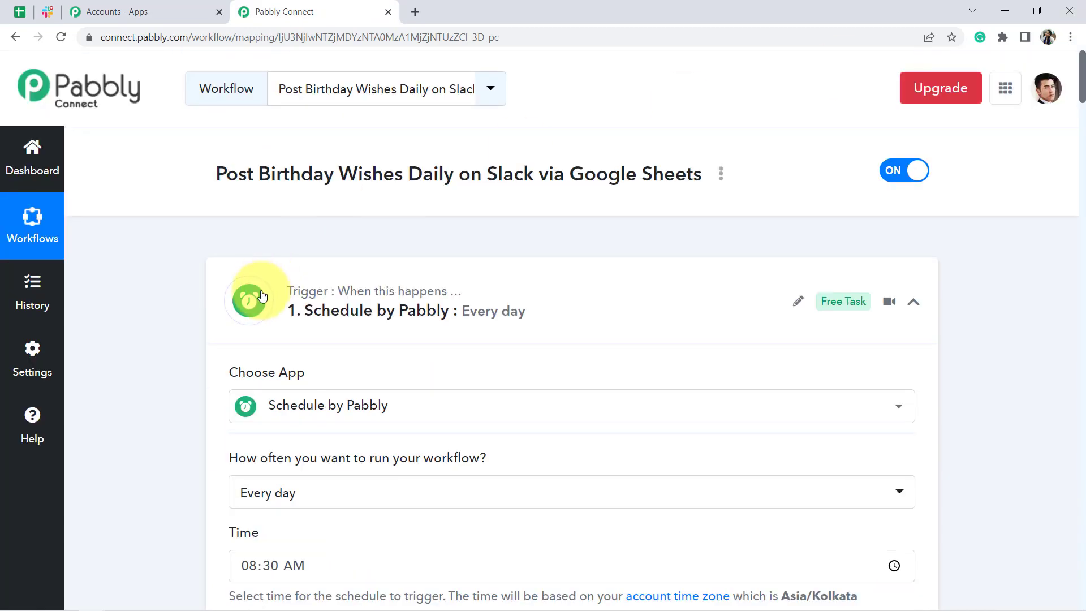
{"action": "left_click", "coordinate": [364, 312]}
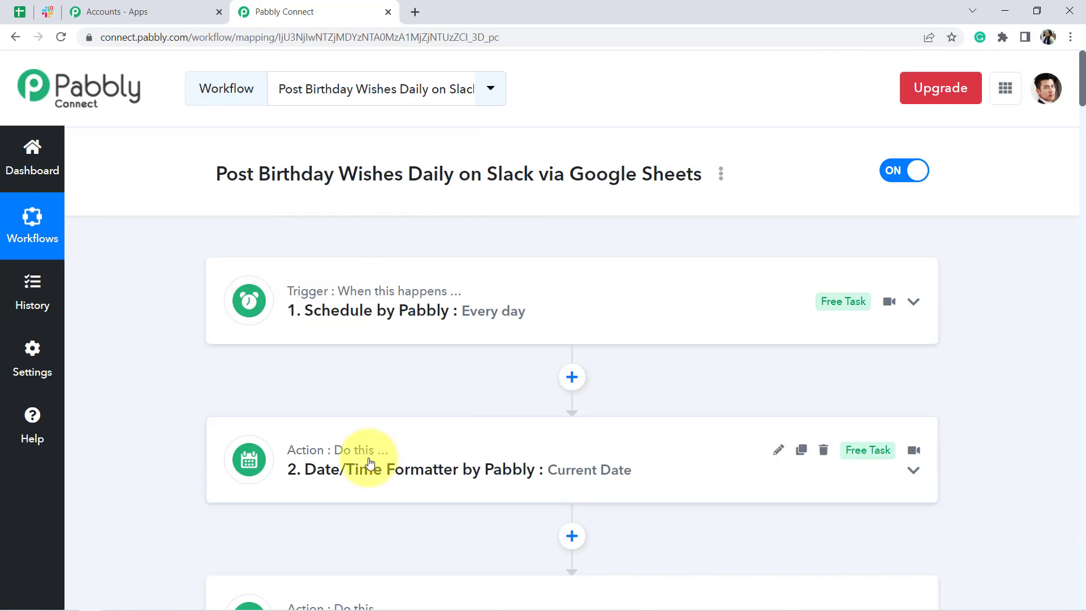
{"action": "left_click", "coordinate": [371, 467]}
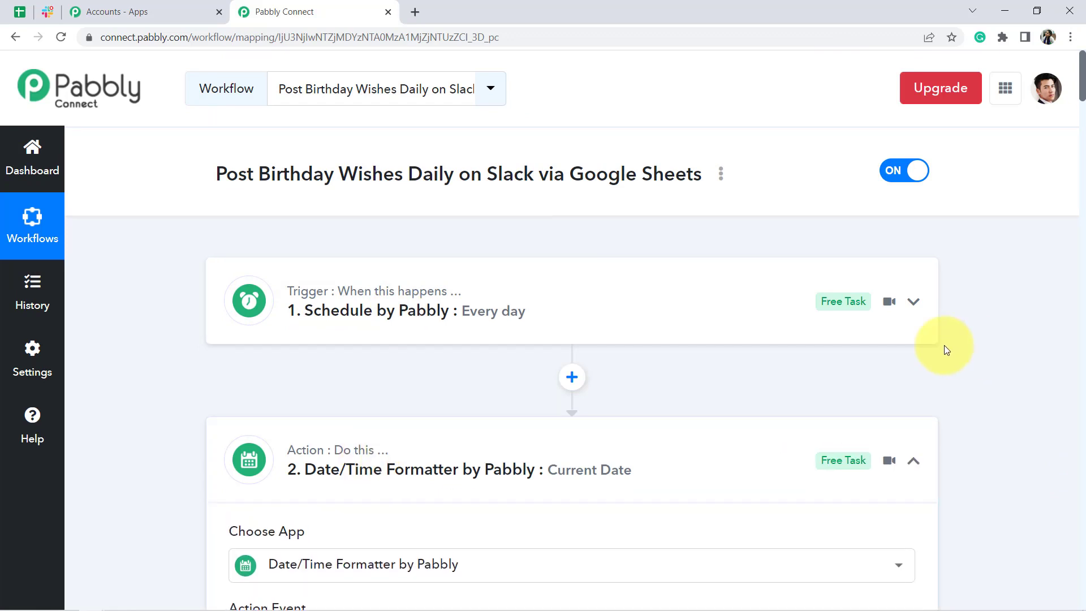
{"action": "left_click", "coordinate": [505, 485]}
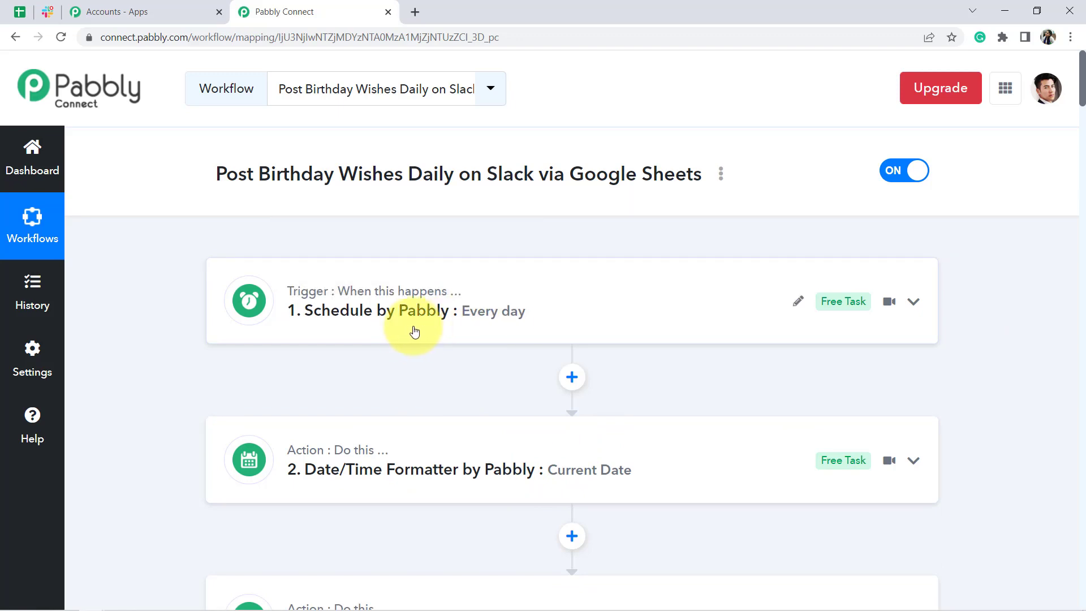
{"action": "left_click", "coordinate": [370, 321]}
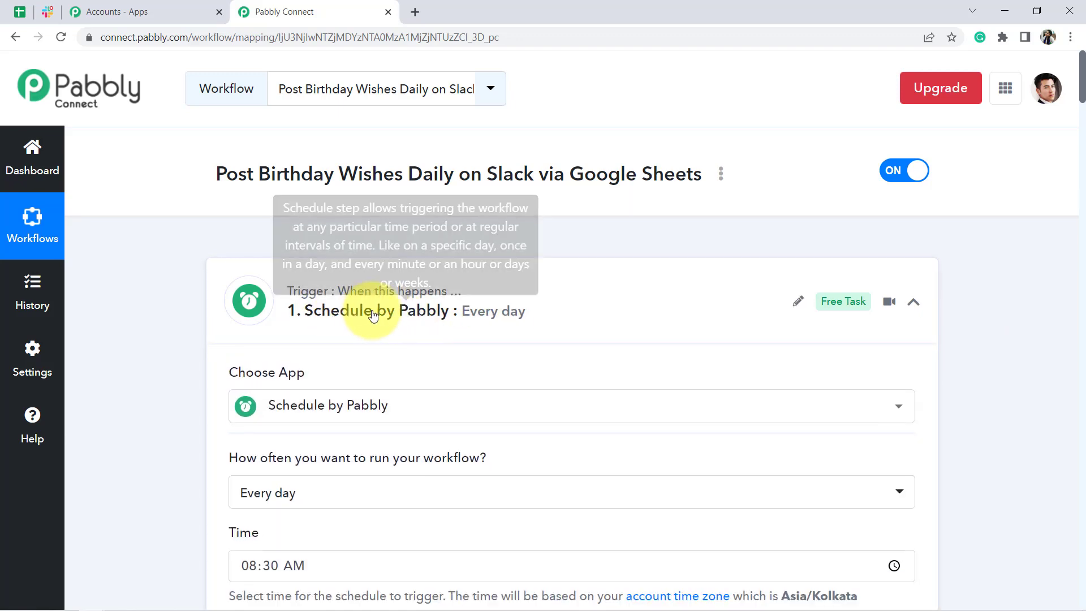
{"action": "left_click", "coordinate": [383, 310]}
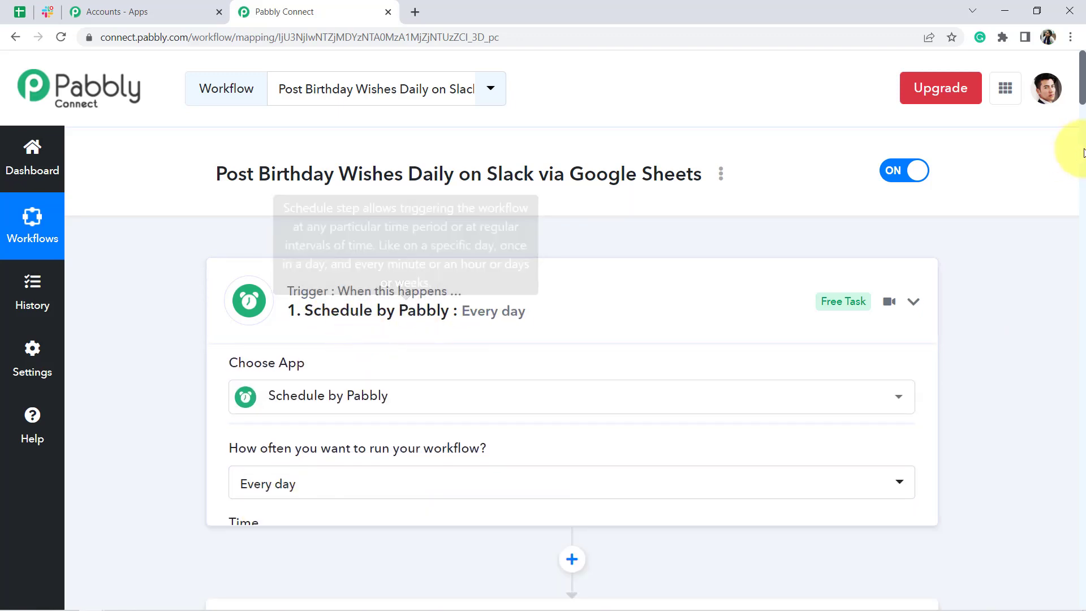
Step: Review the Google Sheets lookup settings and full Response Result, and the Slack action's channel, message and image URL mappings
{"action": "scroll", "coordinate": [1081, 104], "scroll_direction": "down", "scroll_amount": 3}
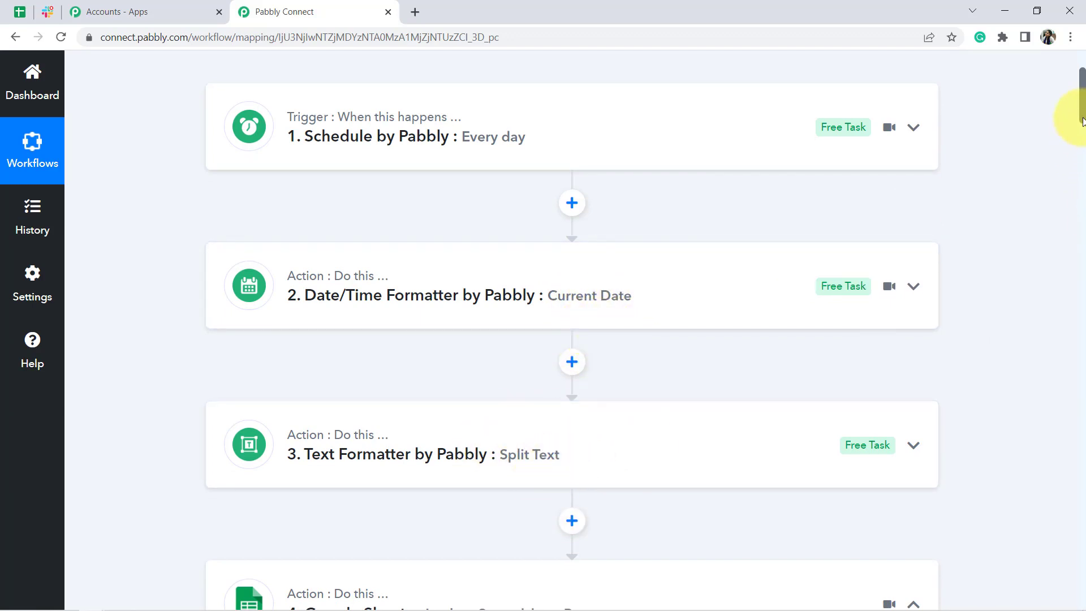
{"action": "left_click_drag", "start_coordinate": [1081, 121], "coordinate": [1083, 163]}
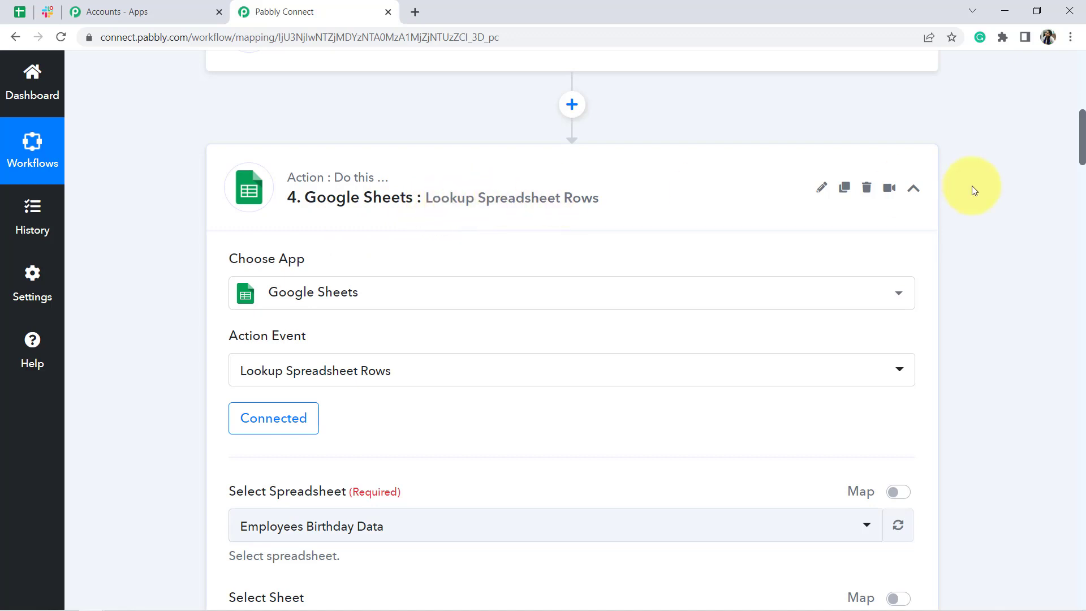
{"action": "left_click_drag", "start_coordinate": [1082, 157], "coordinate": [1082, 212]}
{"action": "left_click", "coordinate": [435, 334]}
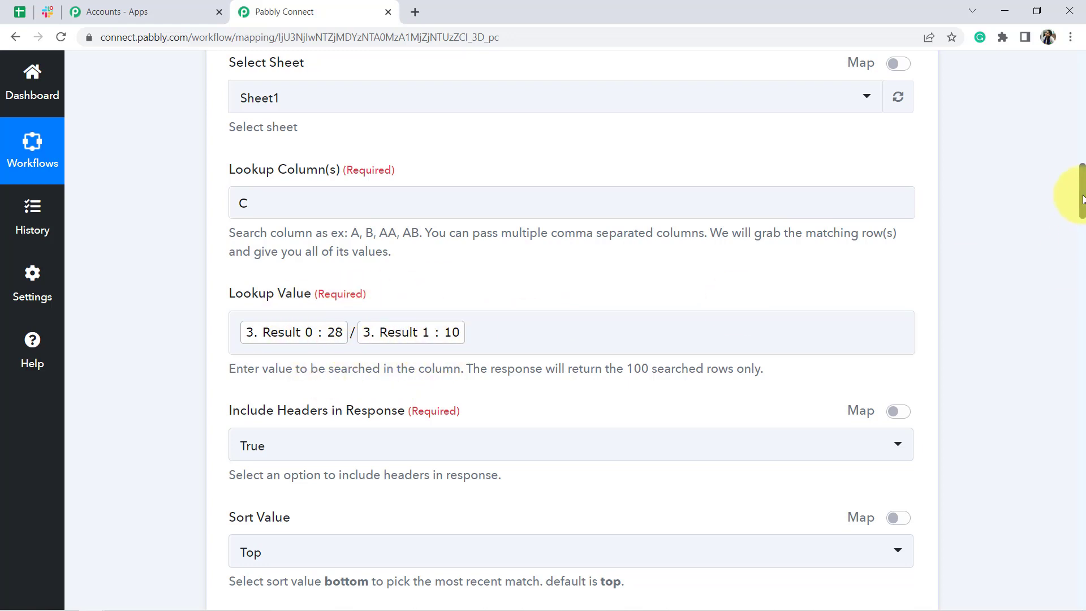
{"action": "left_click_drag", "start_coordinate": [1083, 199], "coordinate": [1083, 257]}
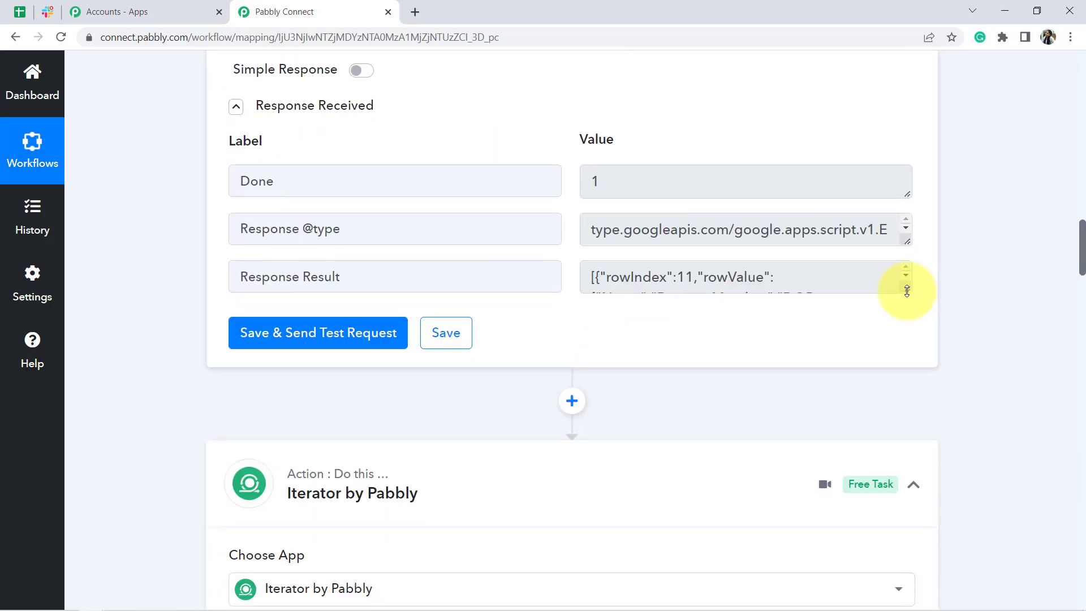
{"action": "left_click_drag", "start_coordinate": [907, 291], "coordinate": [882, 399]}
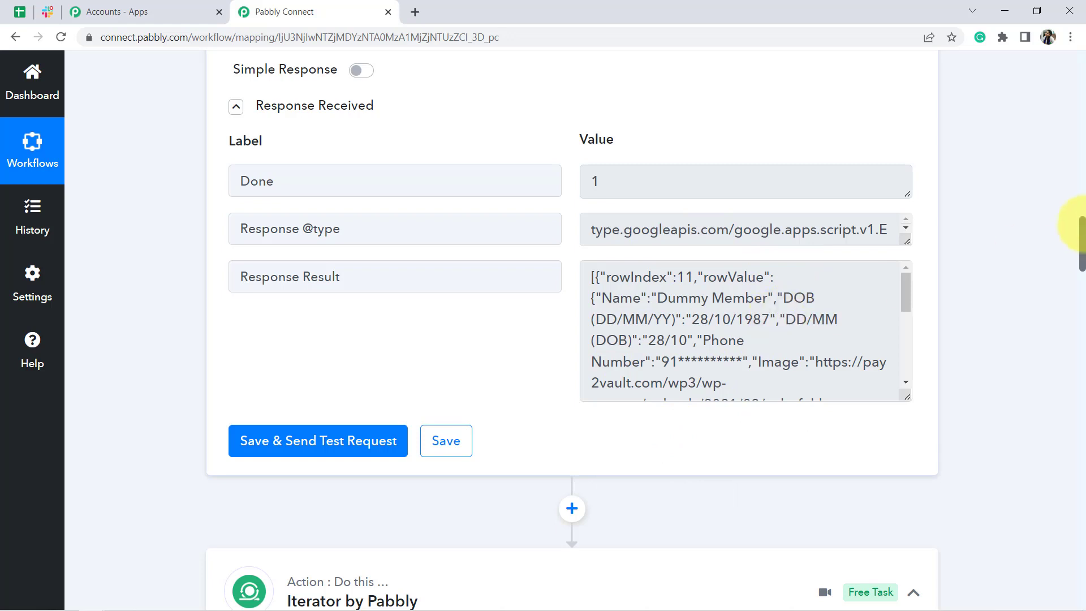
{"action": "left_click_drag", "start_coordinate": [1081, 229], "coordinate": [1050, 357]}
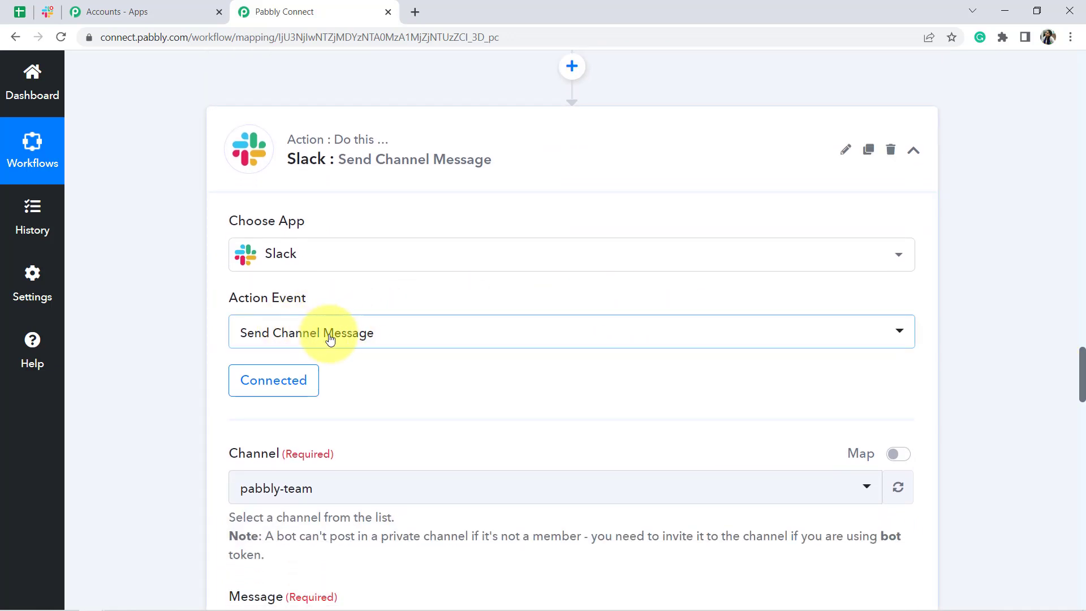
{"action": "left_click_drag", "start_coordinate": [1082, 365], "coordinate": [1082, 412]}
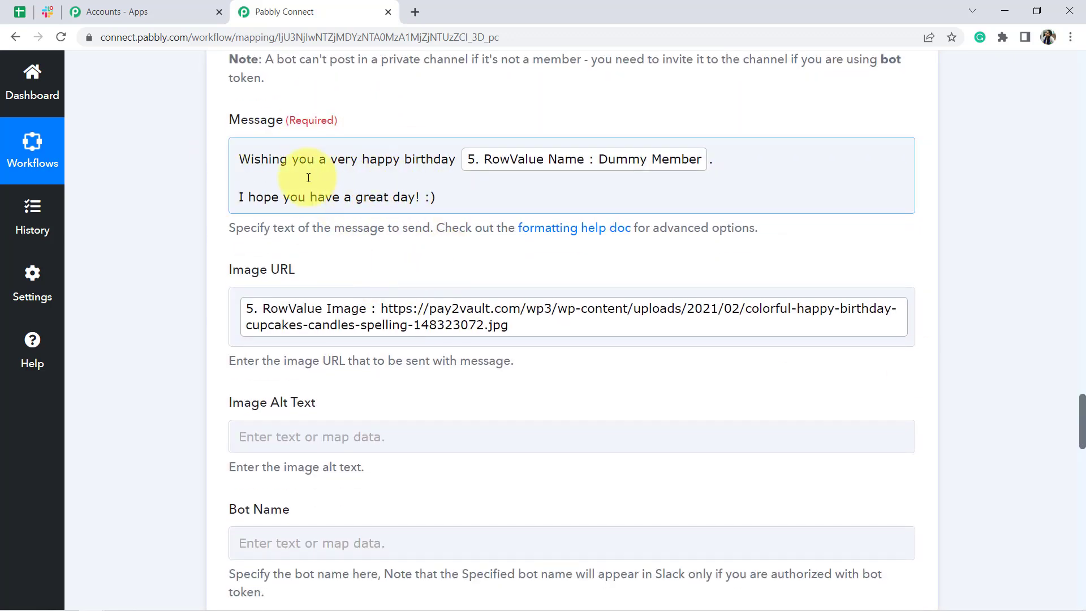
Step: Generate a share link for the Post Birthday Wishes Daily on Slack via Google Sheets workflow and select the link text
{"action": "left_click_drag", "start_coordinate": [1080, 400], "coordinate": [1058, 43]}
{"action": "left_click", "coordinate": [721, 176]}
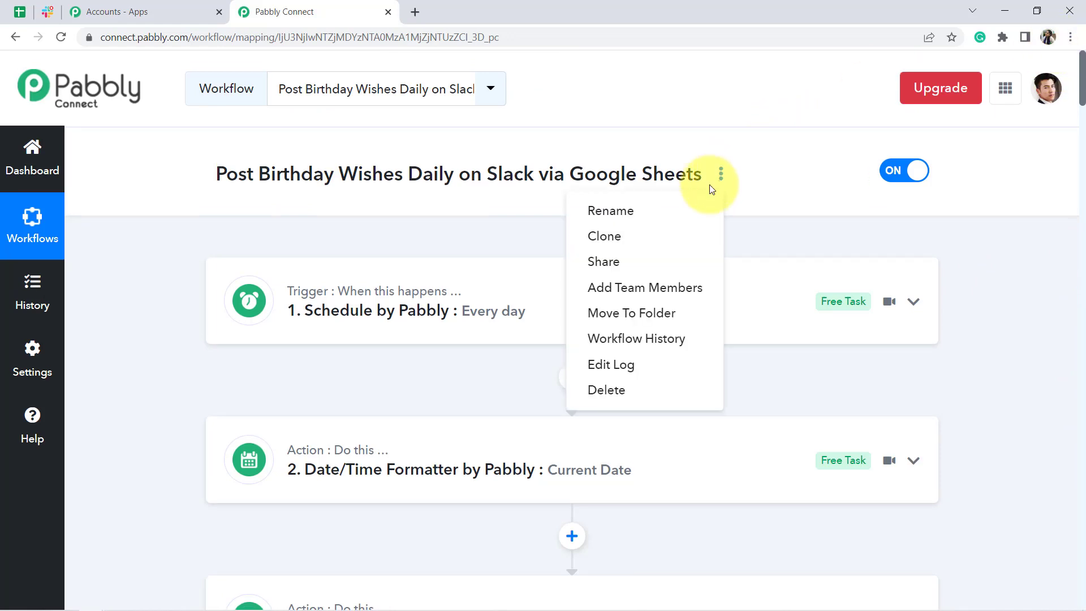
{"action": "left_click", "coordinate": [602, 237]}
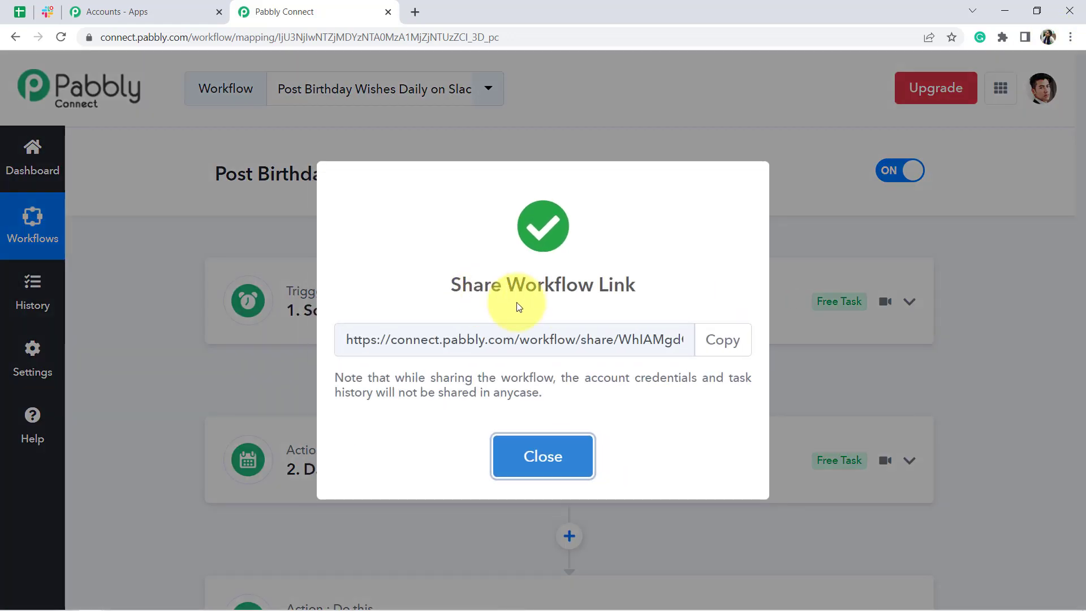
{"action": "left_click", "coordinate": [450, 340]}
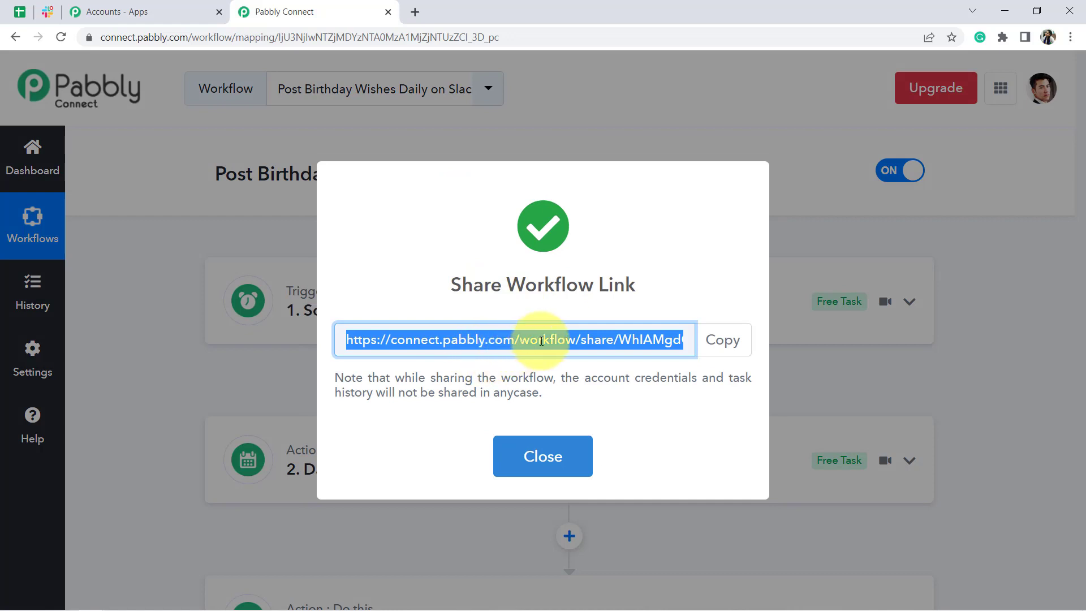